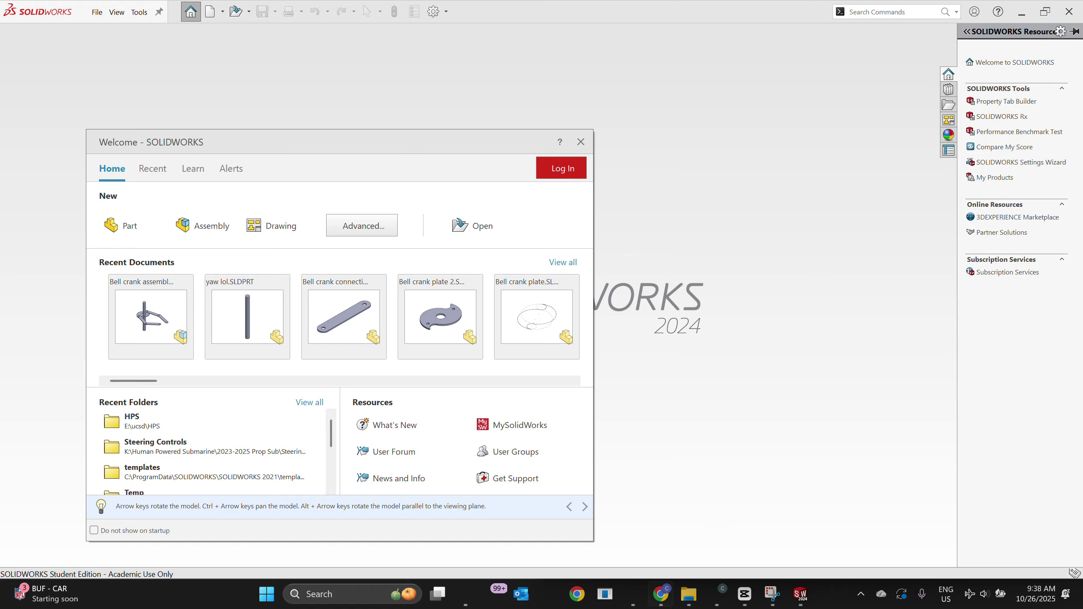
Open the part Bell crank plate 2 from the Steering Testing Mechanism folder
{"action": "mouse_move", "coordinate": [722, 594]}
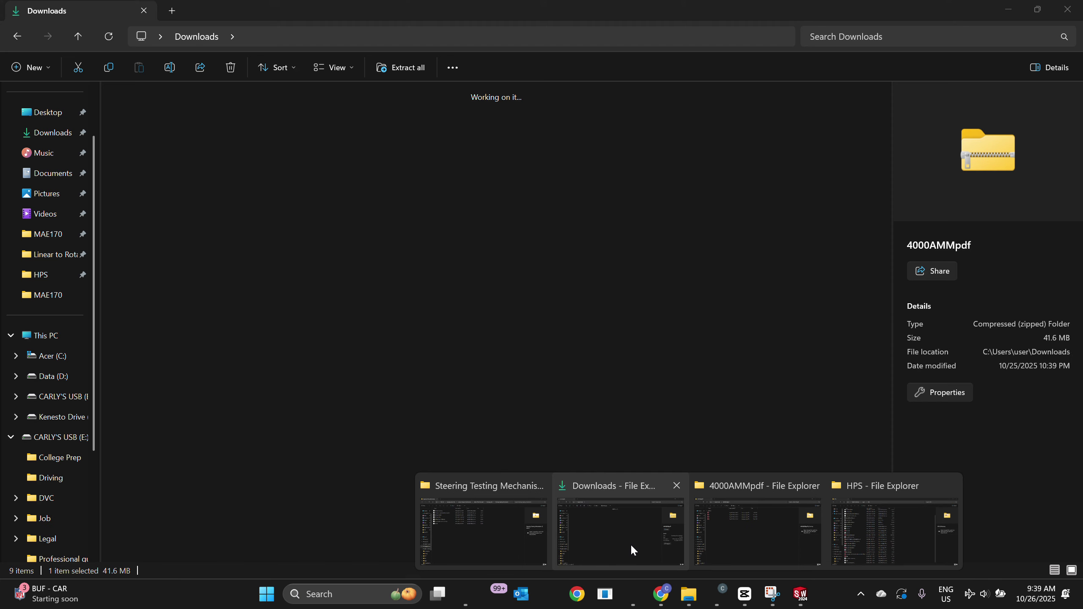
{"action": "mouse_move", "coordinate": [524, 548]}
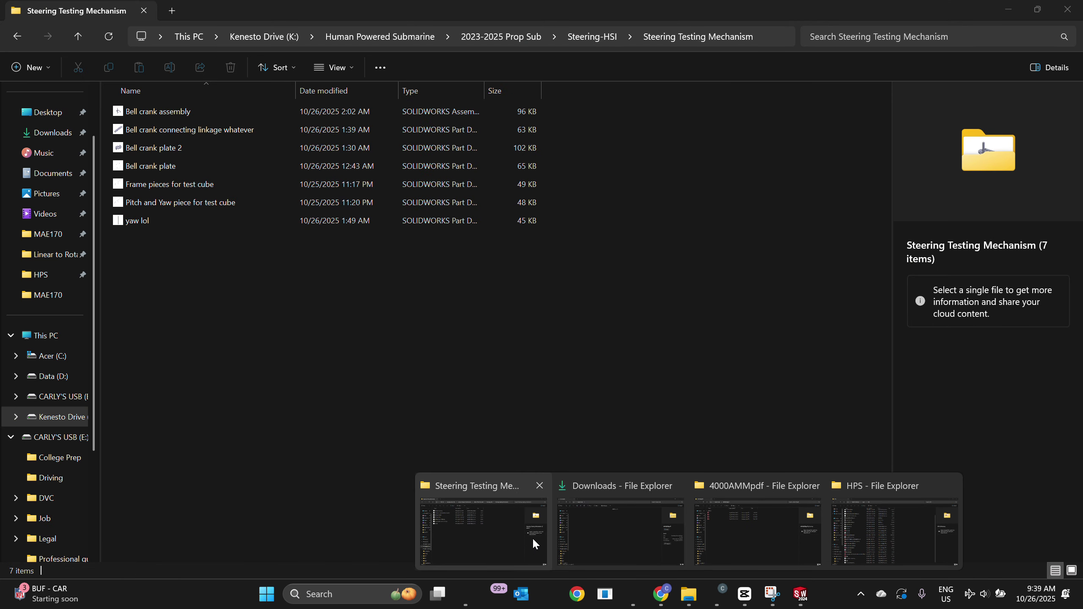
{"action": "left_click", "coordinate": [516, 540]}
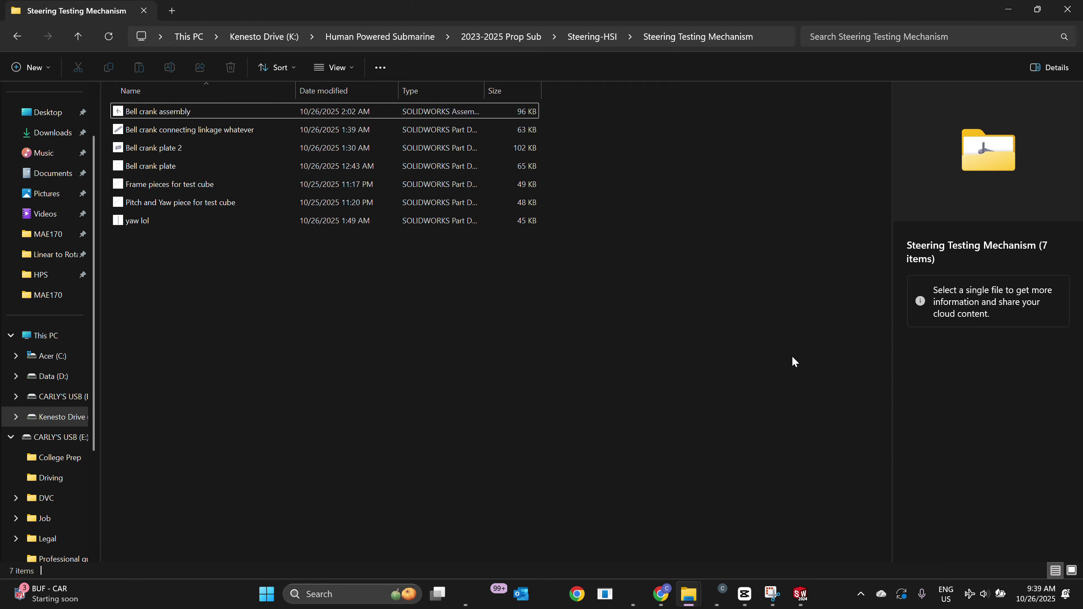
{"action": "left_click", "coordinate": [288, 147]}
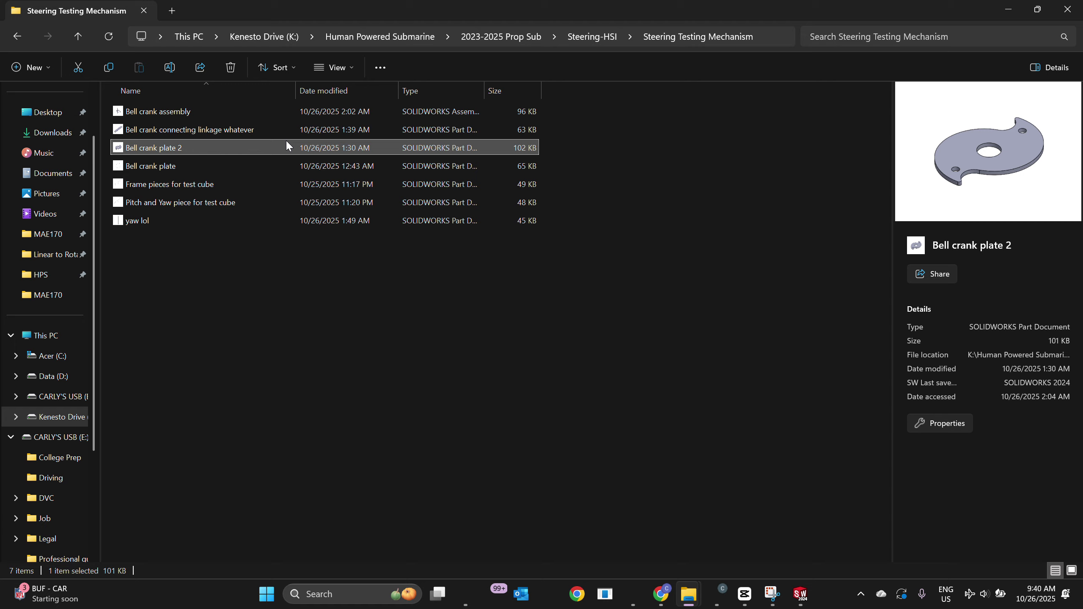
{"action": "double_click", "coordinate": [288, 147]}
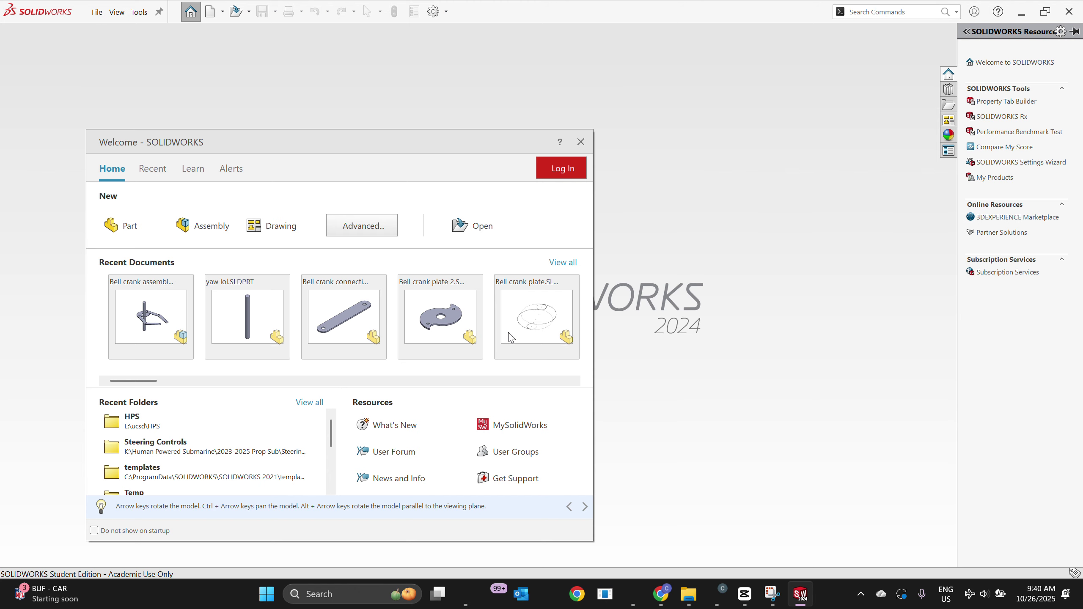
{"action": "left_click", "coordinate": [201, 234]}
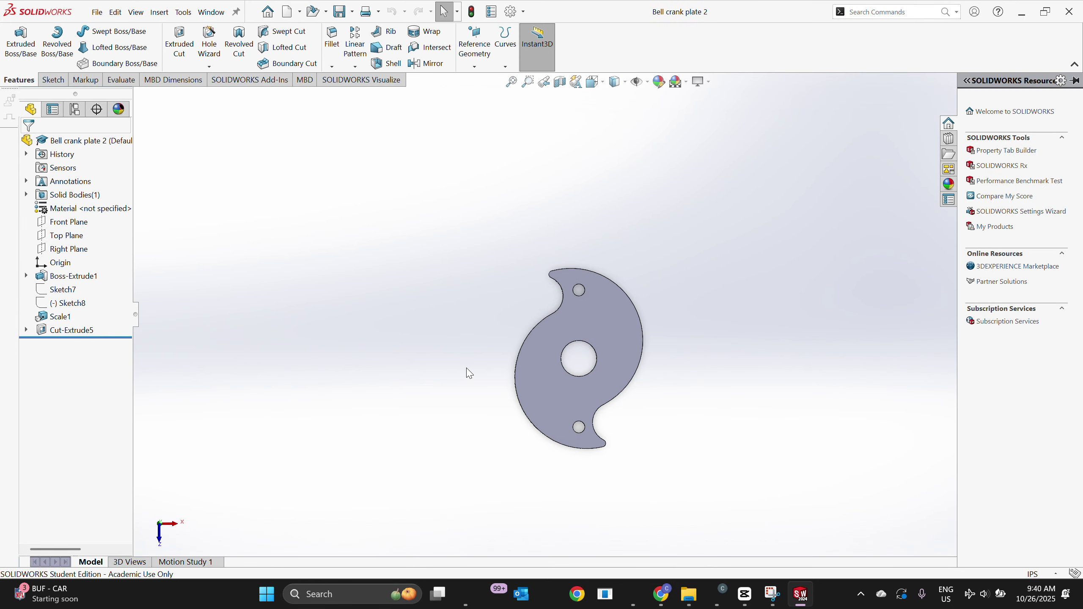
Examine the overall shape and holes of the bell crank plate and its last cut feature
{"action": "scroll", "coordinate": [465, 368], "scroll_direction": "up", "scroll_amount": 2}
{"action": "scroll", "coordinate": [465, 368], "scroll_direction": "down", "scroll_amount": 2}
{"action": "scroll", "coordinate": [629, 267], "scroll_direction": "up", "scroll_amount": 2}
{"action": "scroll", "coordinate": [630, 268], "scroll_direction": "down", "scroll_amount": 3}
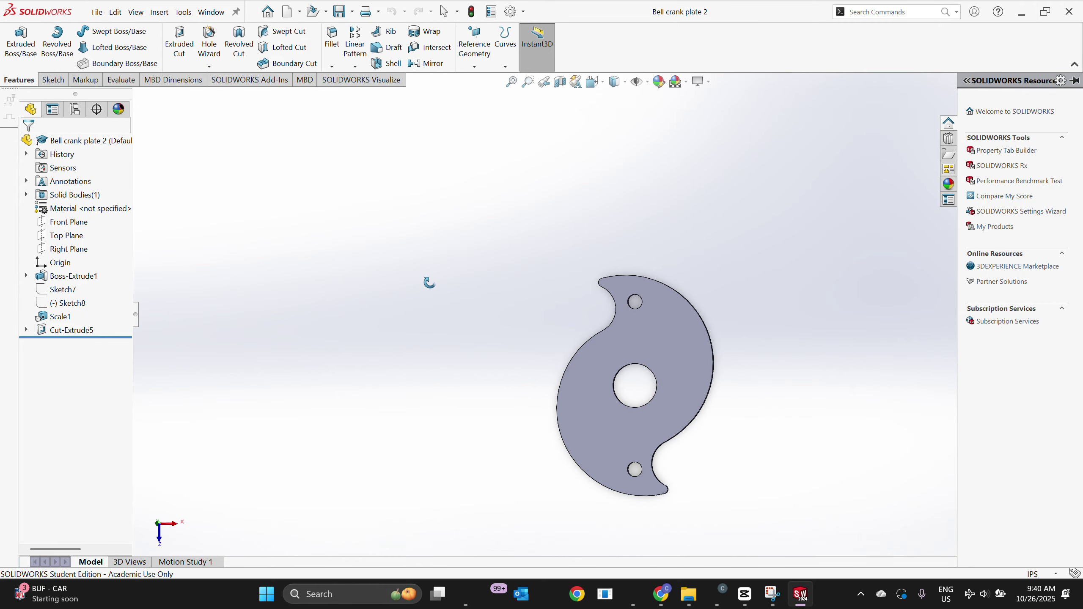
{"action": "left_click", "coordinate": [413, 253]}
{"action": "middle_click_drag", "start_coordinate": [504, 282], "coordinate": [680, 318]}
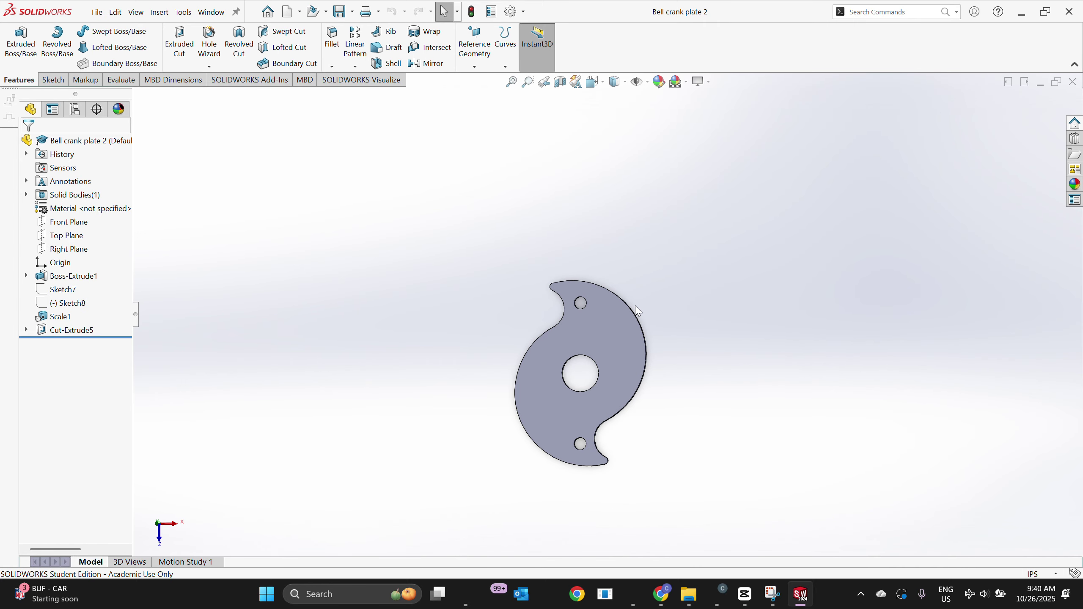
{"action": "left_click", "coordinate": [26, 331]}
{"action": "left_click", "coordinate": [25, 331]}
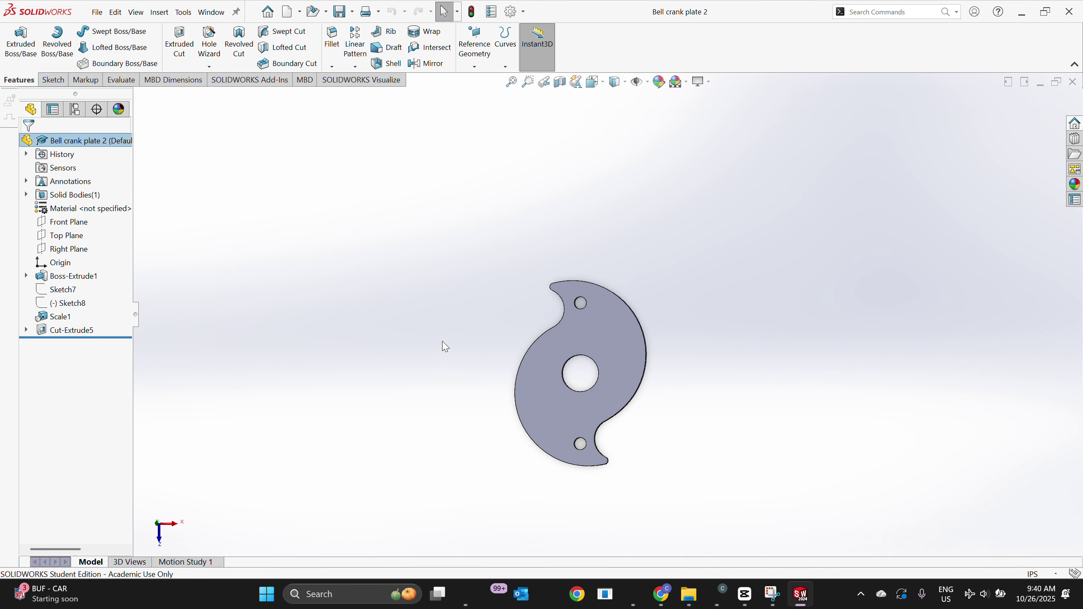
Orient the view normal to the plate's Top Plane and look over the full outline
{"action": "left_click", "coordinate": [67, 237]}
{"action": "left_click", "coordinate": [130, 219]}
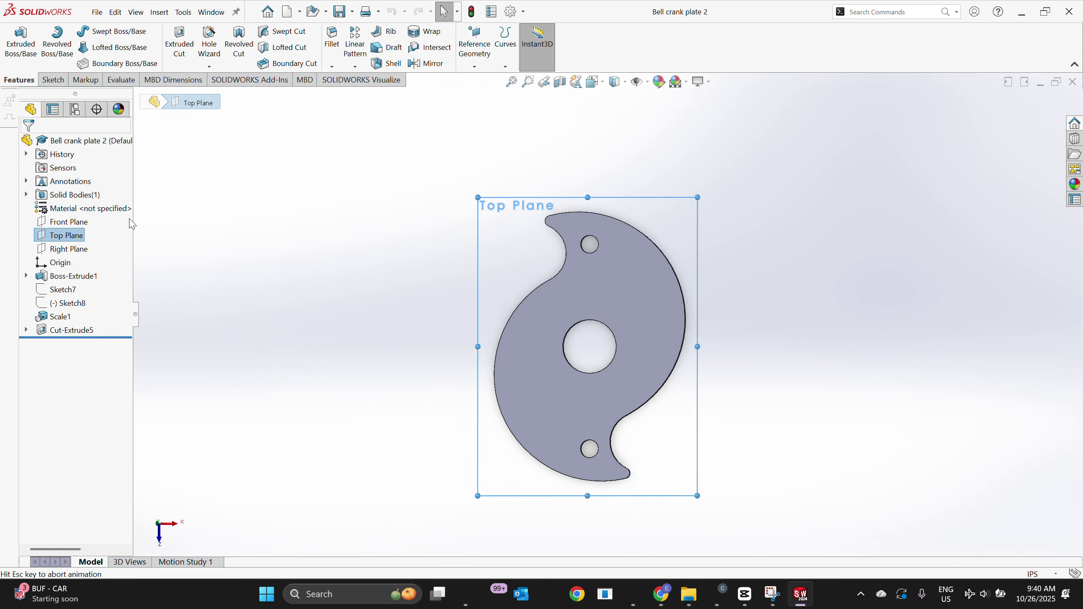
{"action": "scroll", "coordinate": [810, 321], "scroll_direction": "up", "scroll_amount": 2}
{"action": "scroll", "coordinate": [810, 321], "scroll_direction": "down", "scroll_amount": 2}
{"action": "scroll", "coordinate": [810, 321], "scroll_direction": "up", "scroll_amount": 2}
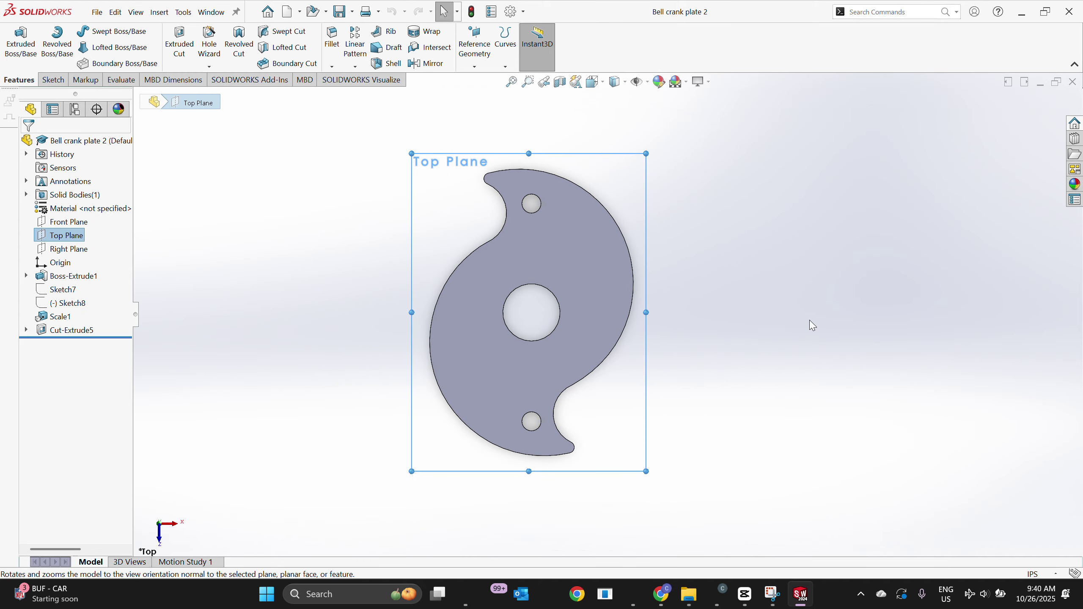
{"action": "left_click", "coordinate": [395, 230]}
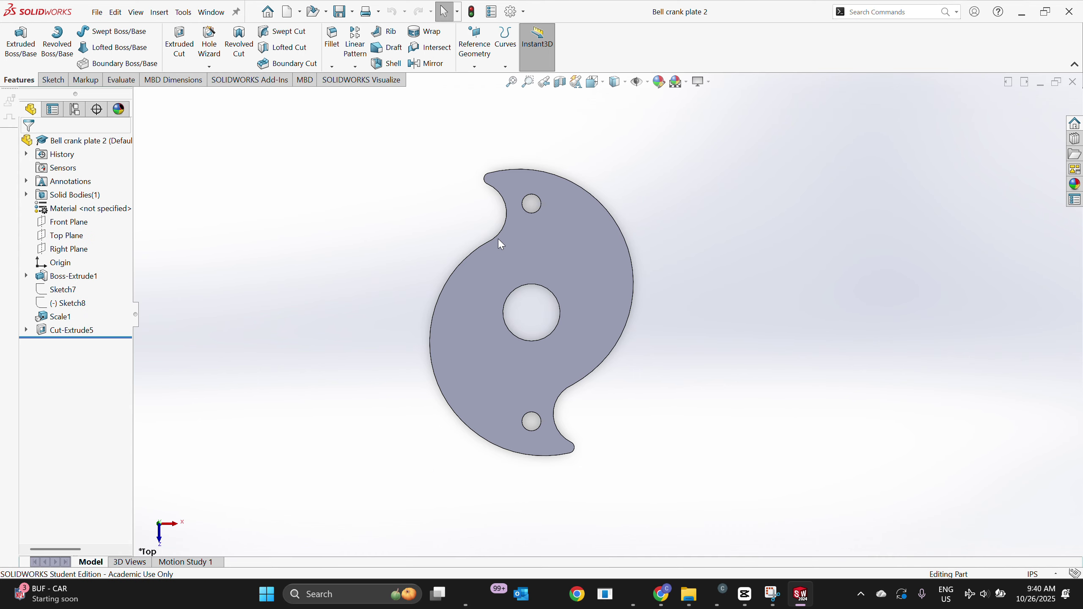
Create a new empty assembly, leaving the initial component insertion without placing a part
{"action": "left_click", "coordinate": [105, 14]}
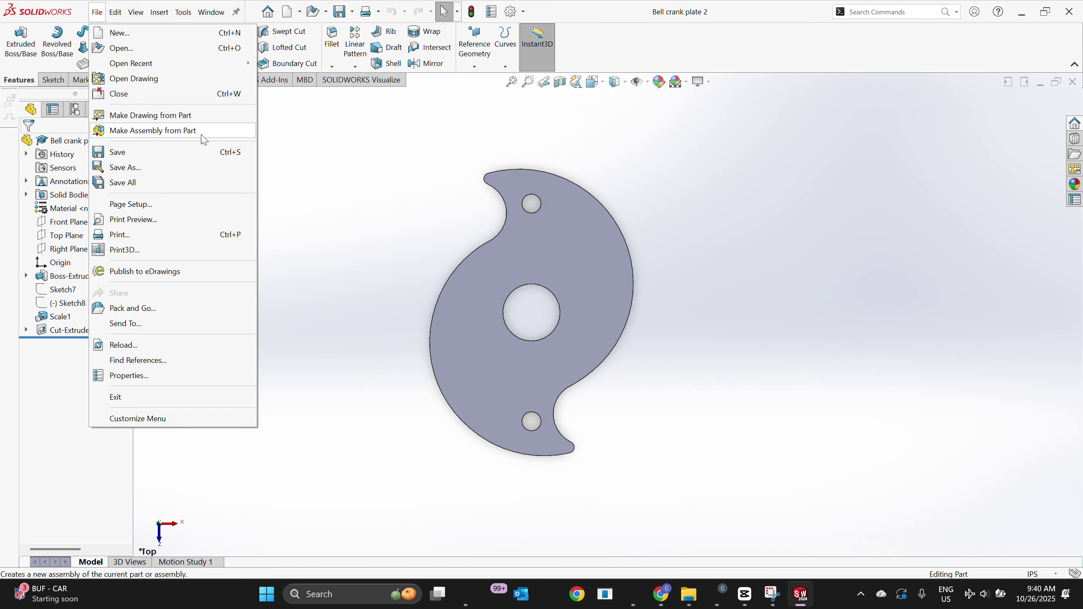
{"action": "left_click", "coordinate": [331, 290]}
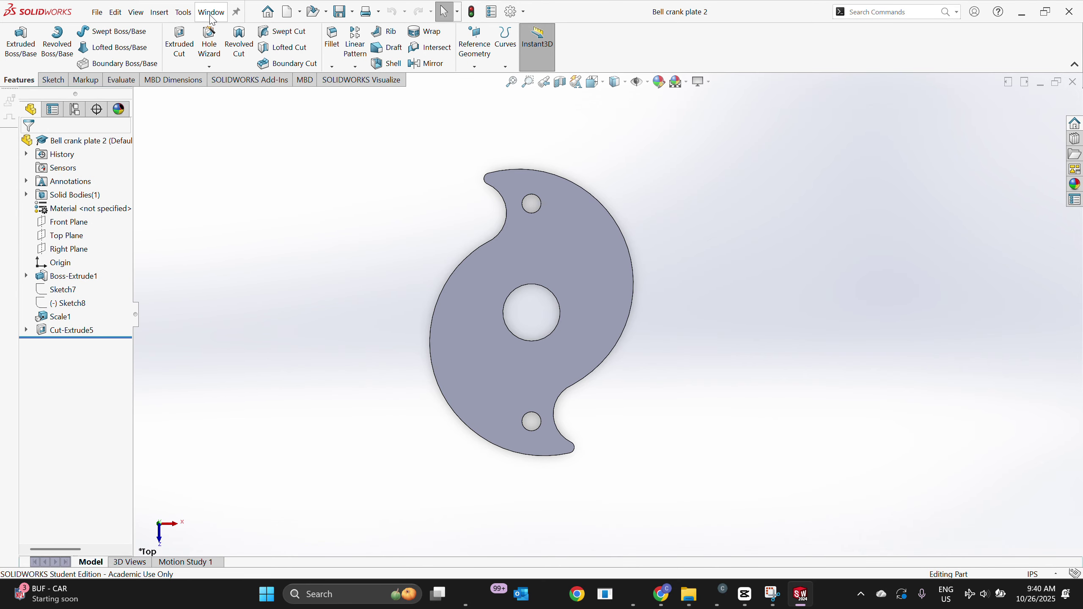
{"action": "left_click", "coordinate": [268, 13]}
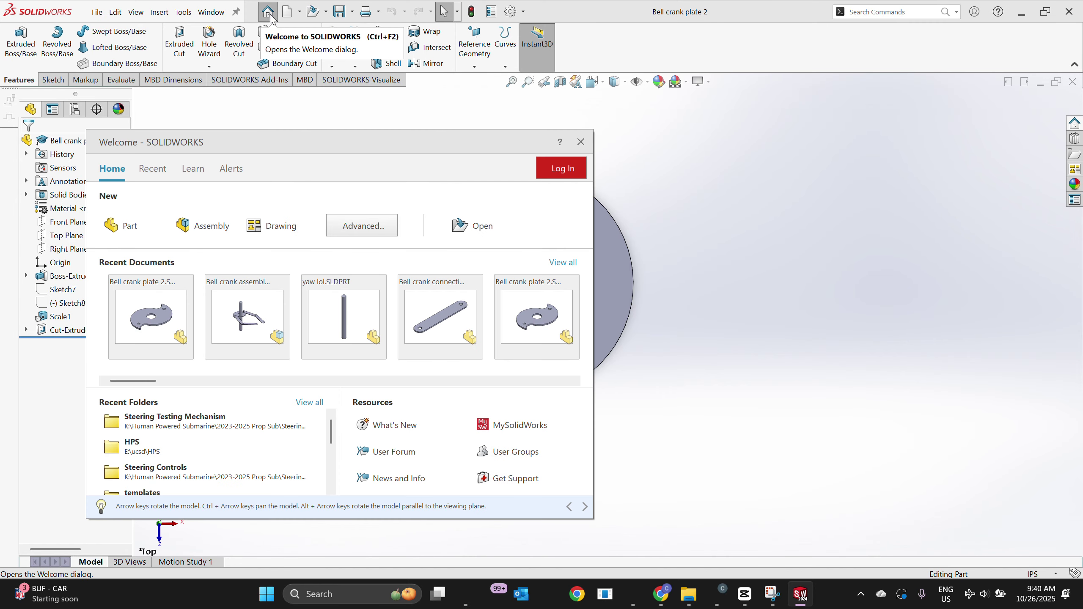
{"action": "left_click", "coordinate": [206, 234]}
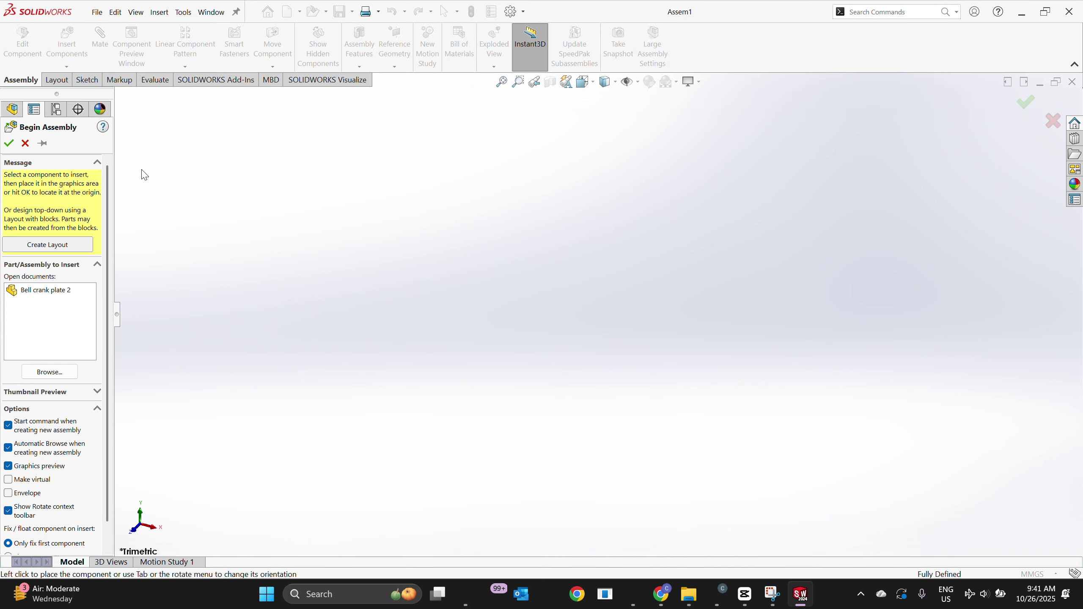
{"action": "left_click", "coordinate": [25, 144]}
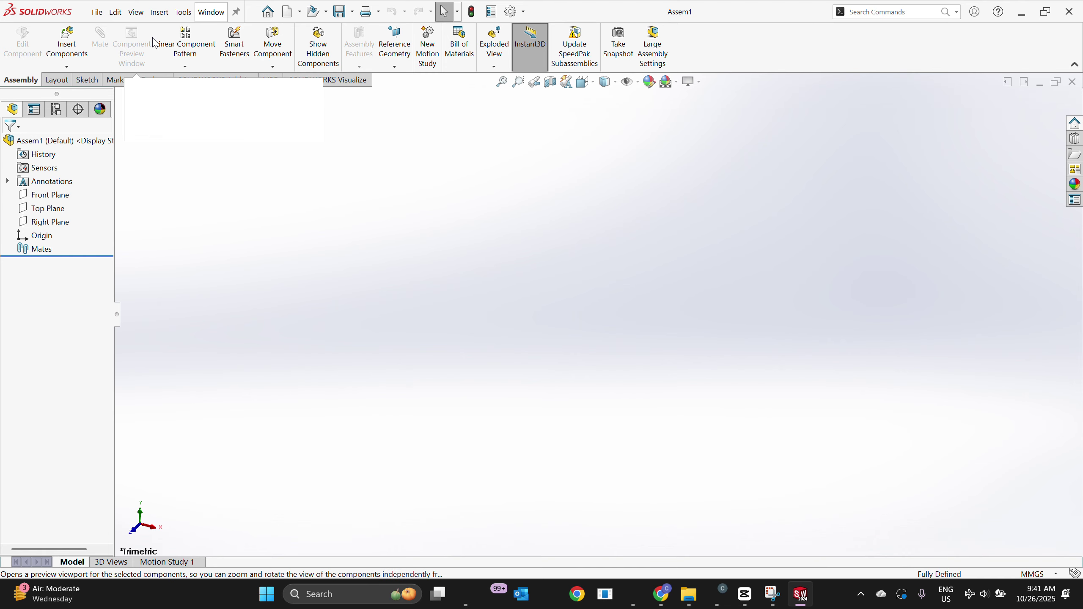
Insert the open part Bell crank plate 2 into the assembly as its first component
{"action": "left_click", "coordinate": [66, 67]}
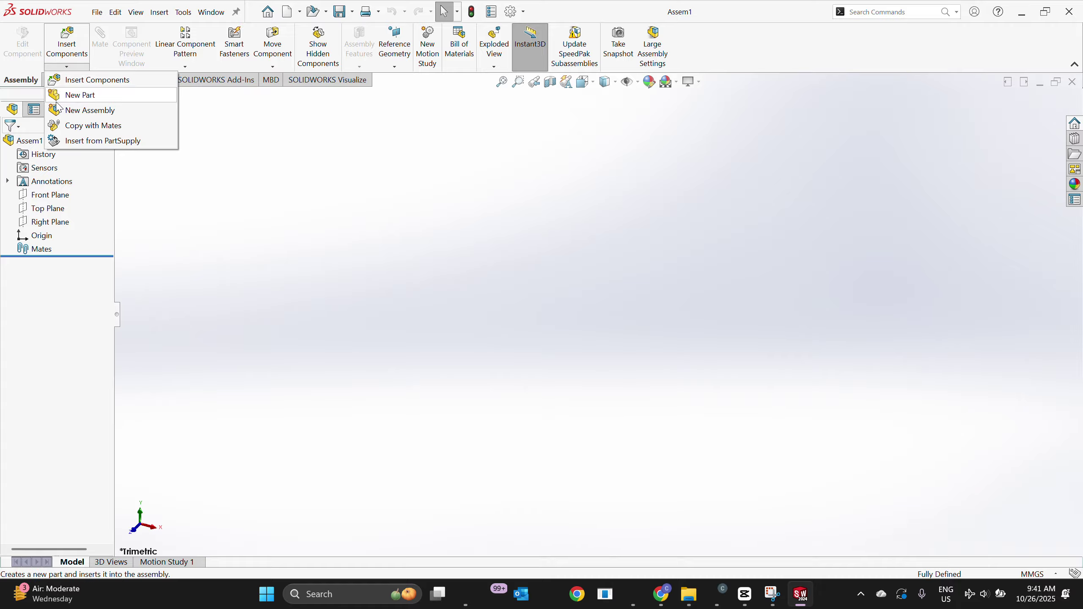
{"action": "left_click", "coordinate": [76, 80]}
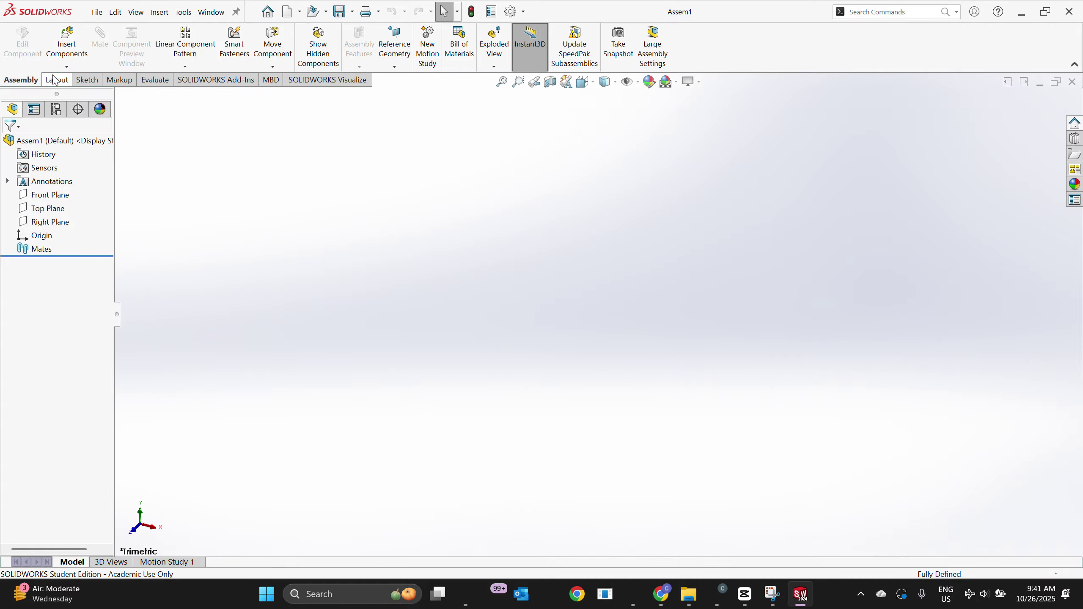
{"action": "left_click", "coordinate": [38, 291]}
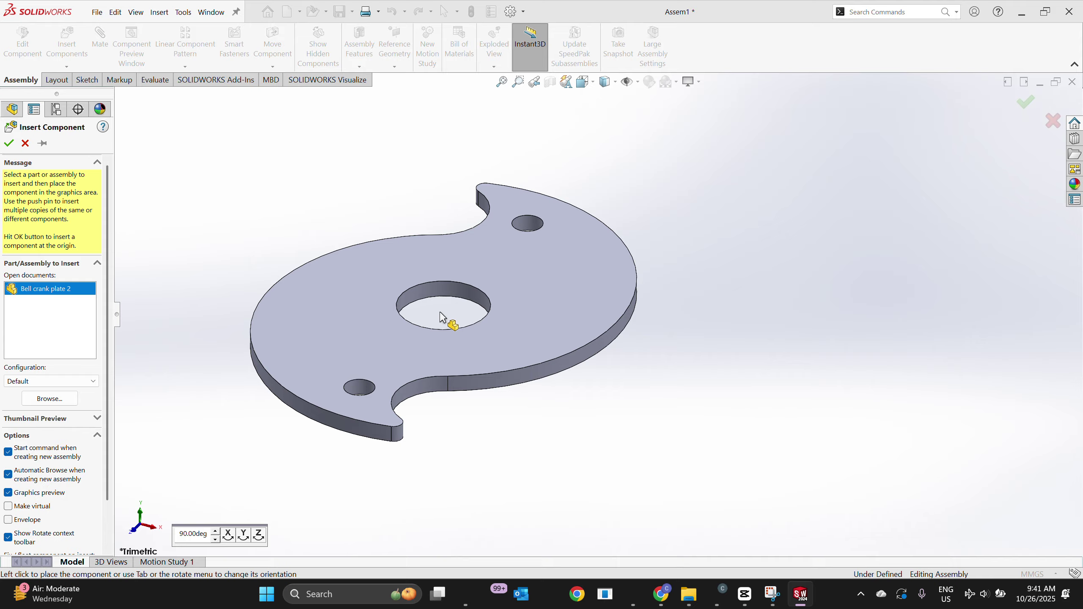
{"action": "left_click", "coordinate": [444, 317]}
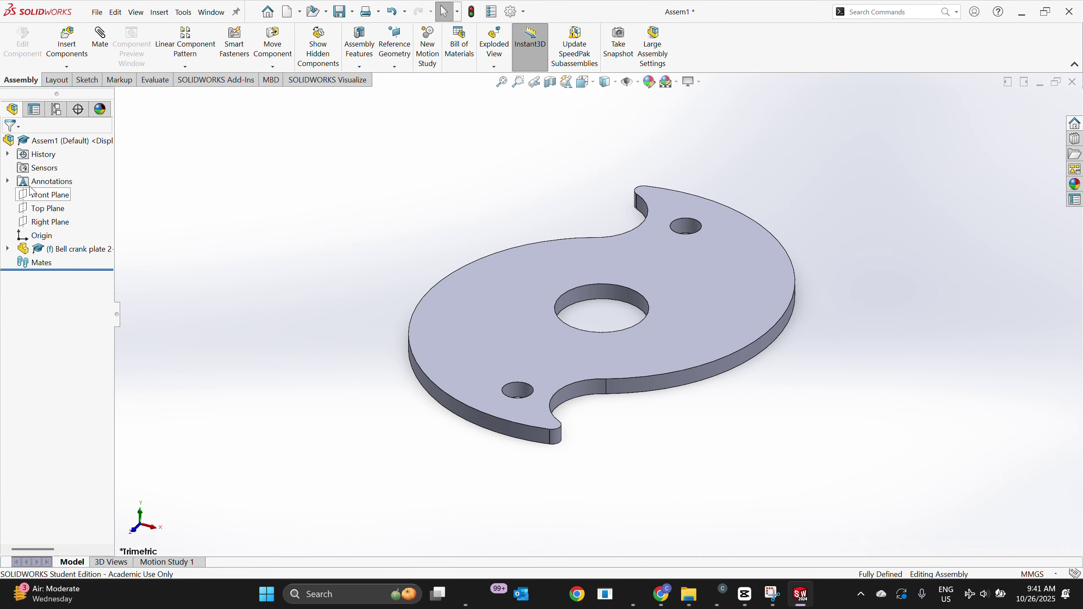
View the assembly normal to the Top Plane, float the bell crank plate and fix it in place again
{"action": "left_click", "coordinate": [48, 208]}
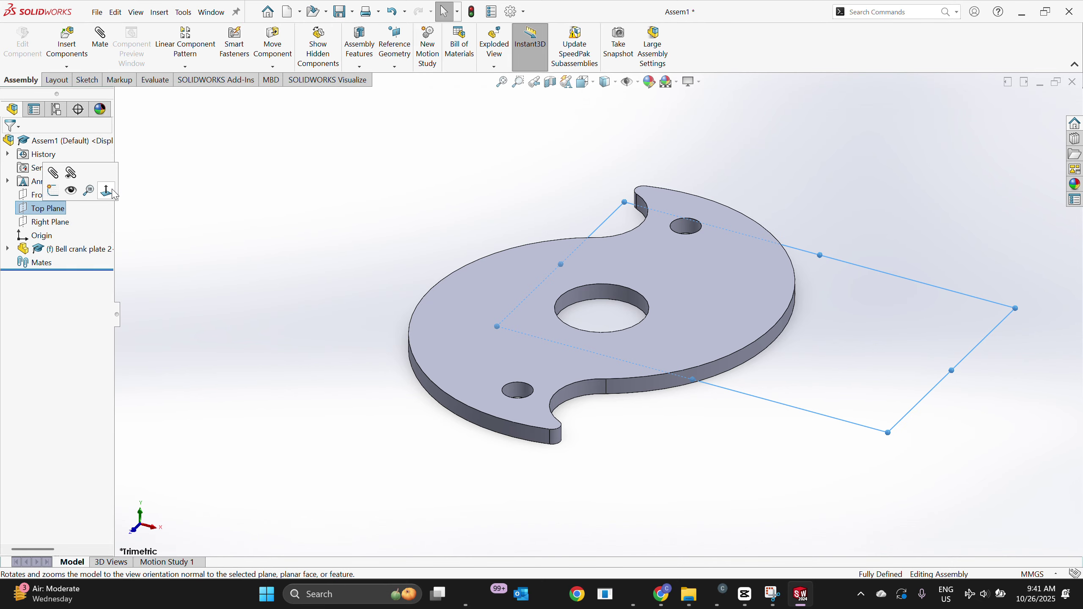
{"action": "left_click", "coordinate": [108, 191]}
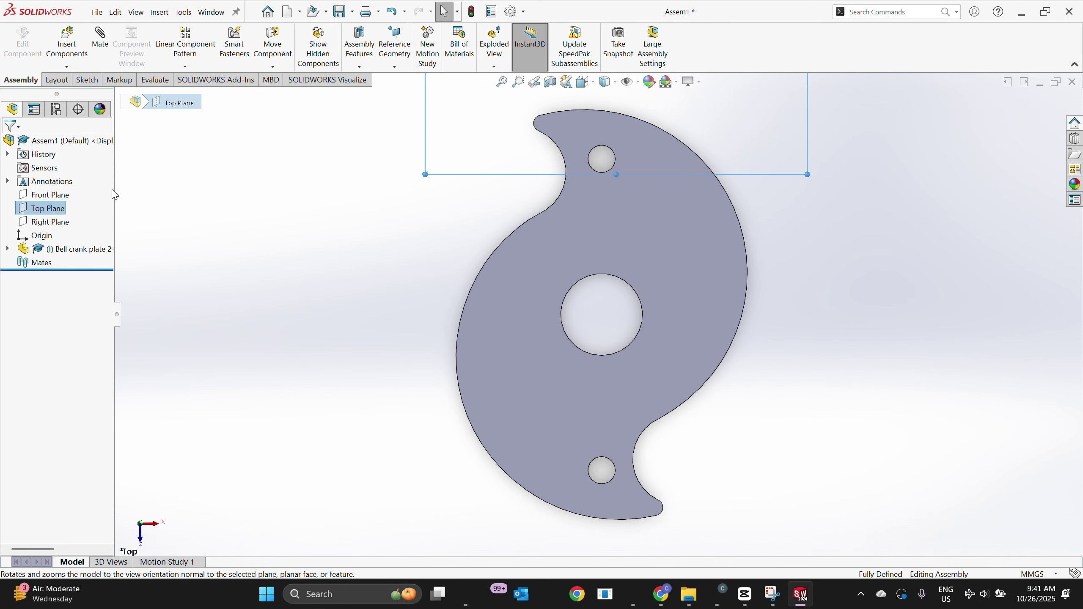
{"action": "right_click", "coordinate": [724, 272]}
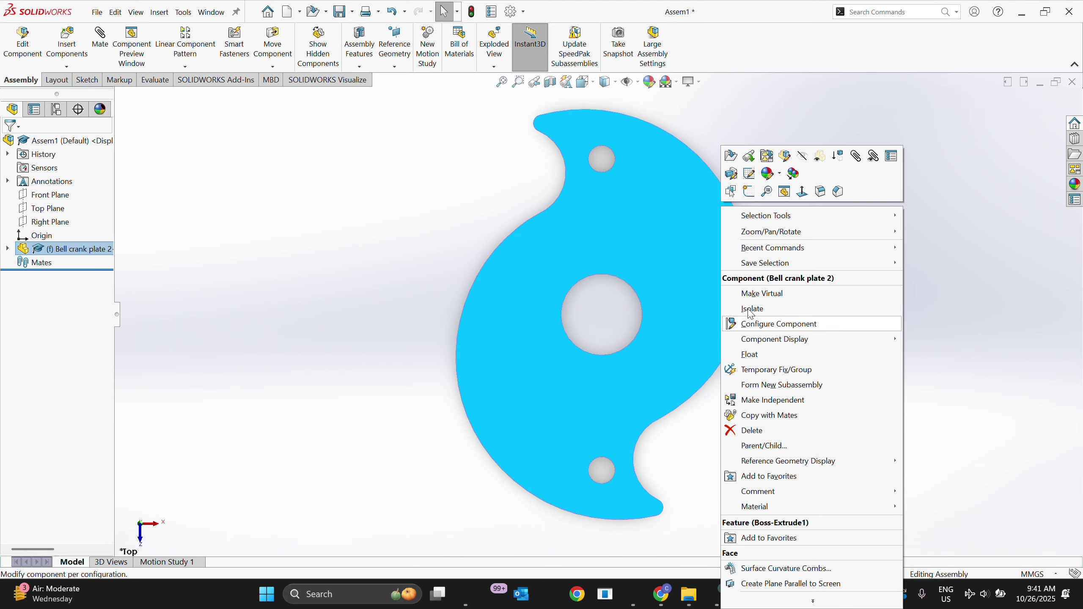
{"action": "left_click", "coordinate": [753, 355]}
{"action": "left_click", "coordinate": [706, 290]}
{"action": "right_click", "coordinate": [706, 291]}
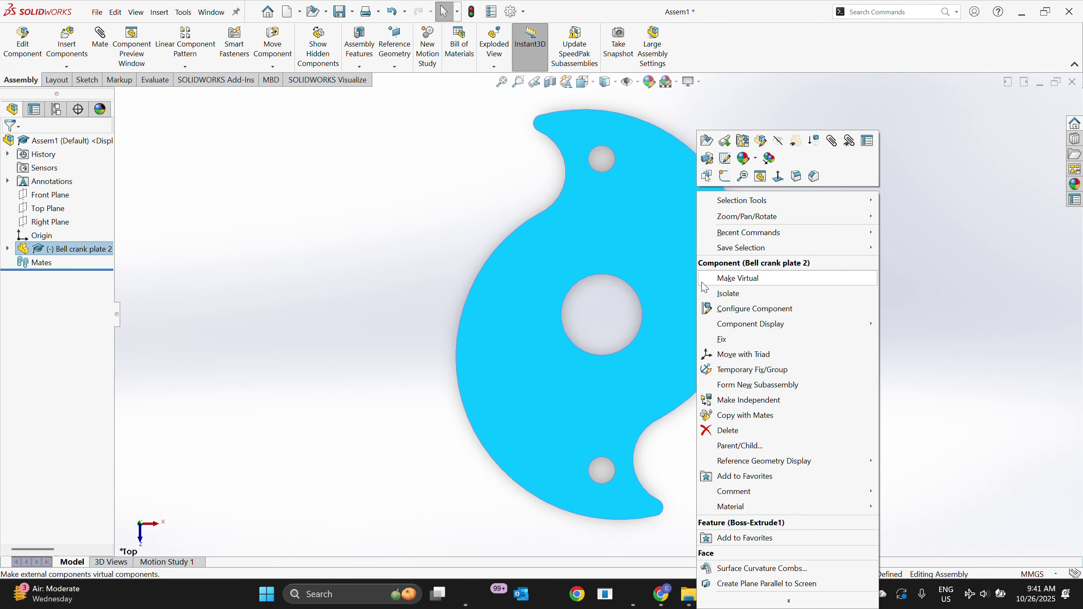
{"action": "left_click", "coordinate": [724, 341]}
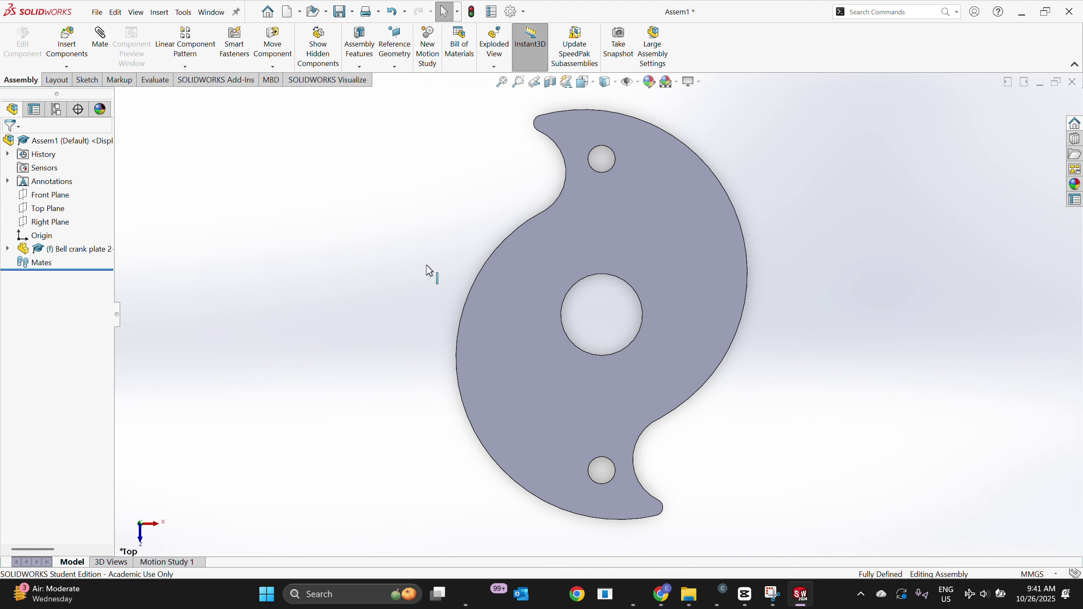
Insert the part Bell crank connecting linkage whatever from the Steering Testing Mechanism folder and place it beside the plate
{"action": "middle_click_drag", "start_coordinate": [409, 258], "coordinate": [421, 174]}
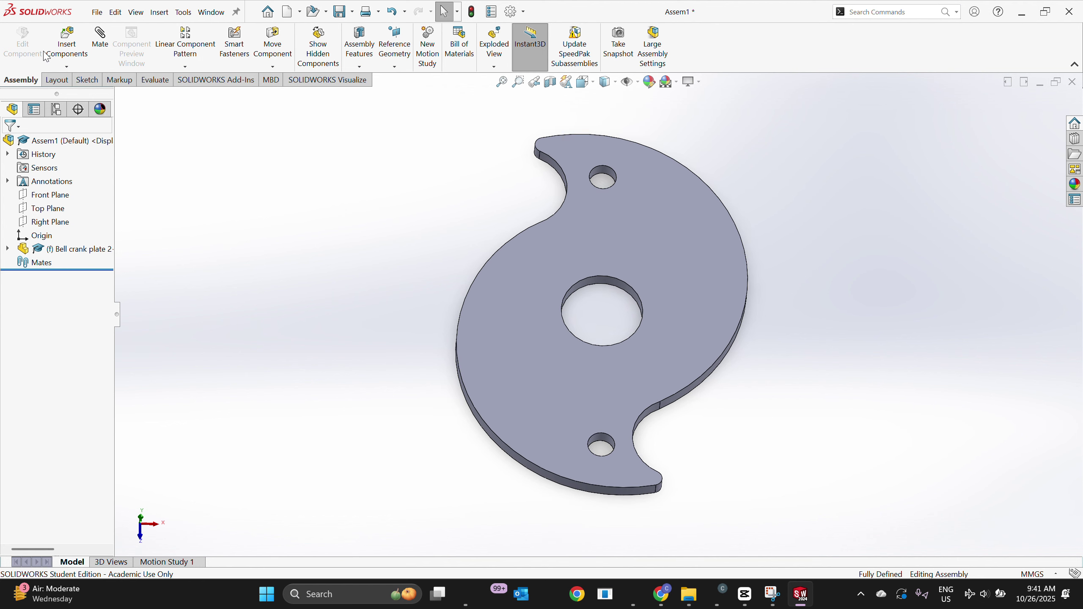
{"action": "left_click", "coordinate": [66, 67]}
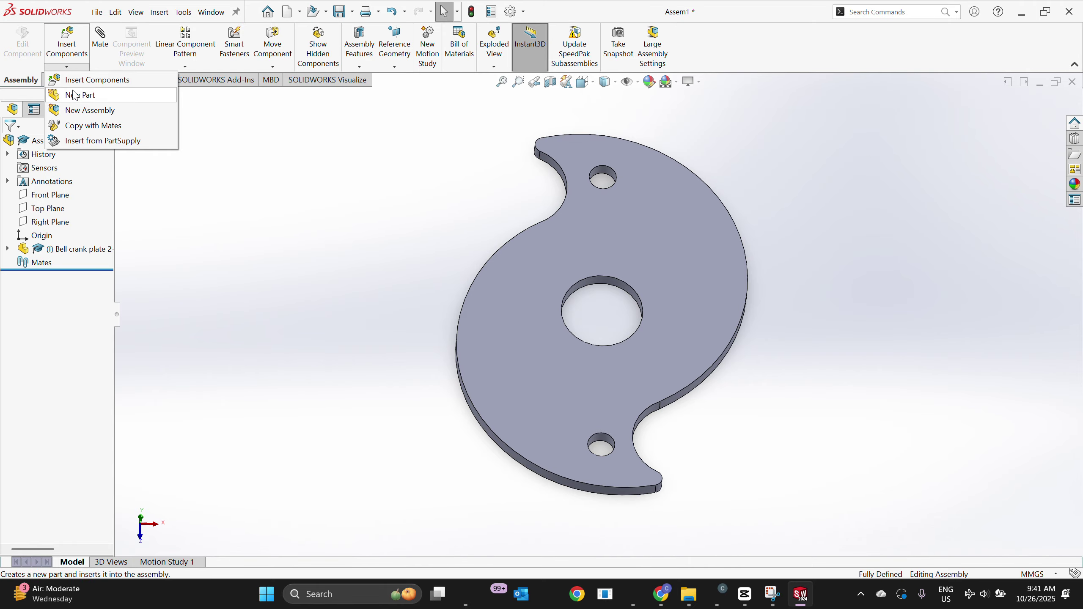
{"action": "left_click", "coordinate": [74, 83]}
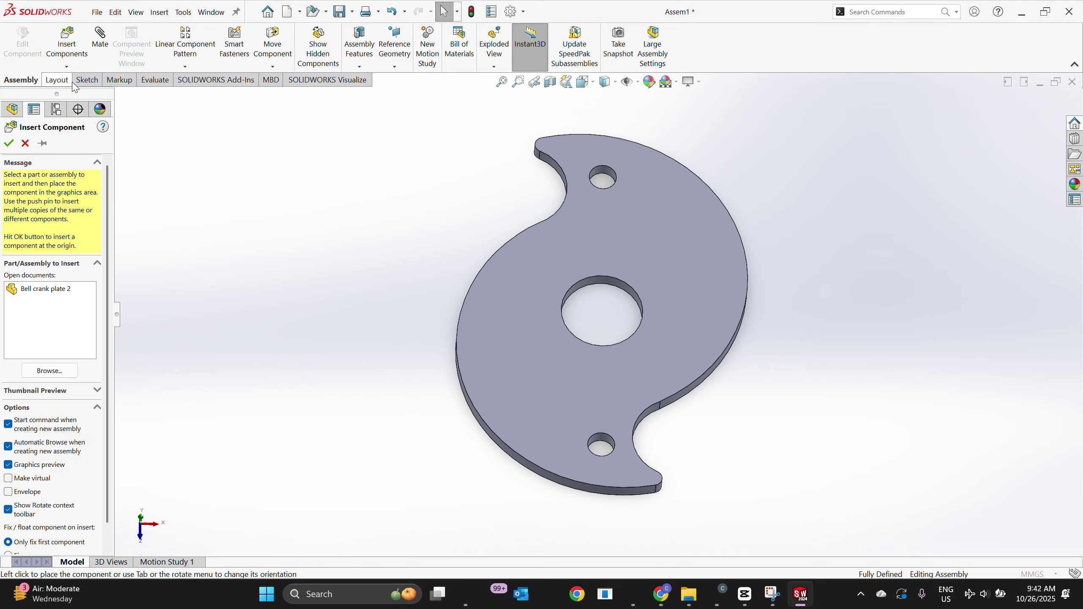
{"action": "left_click", "coordinate": [50, 371]}
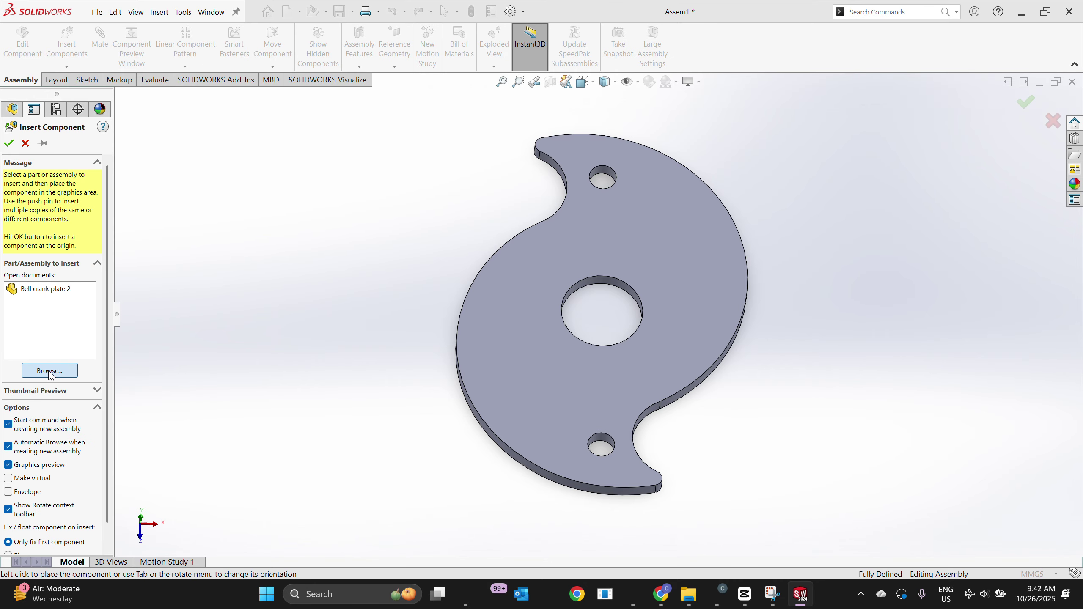
{"action": "left_click", "coordinate": [49, 370]}
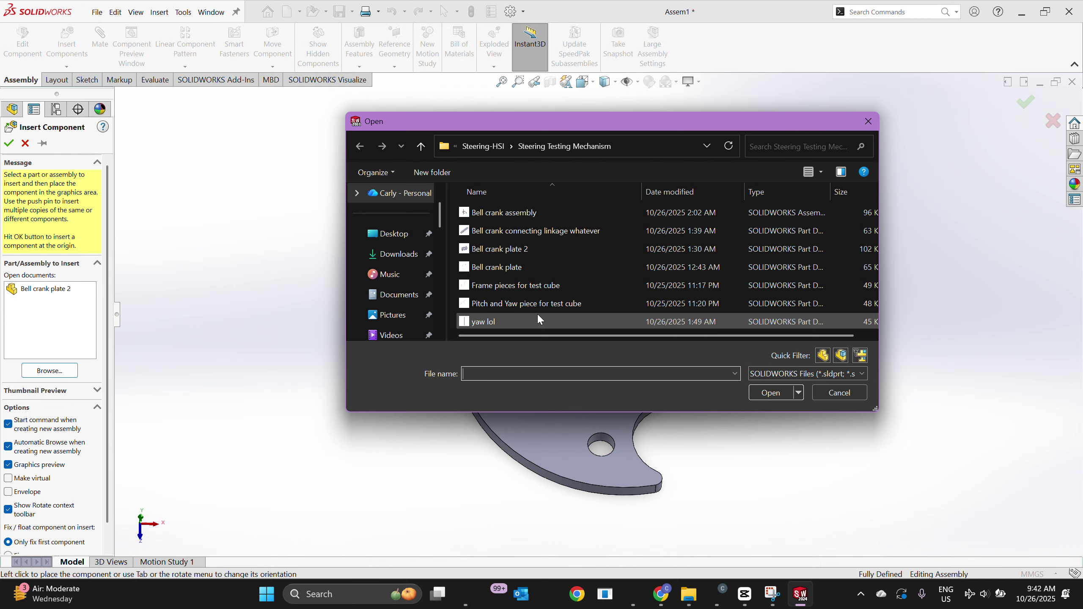
{"action": "left_click", "coordinate": [595, 232]}
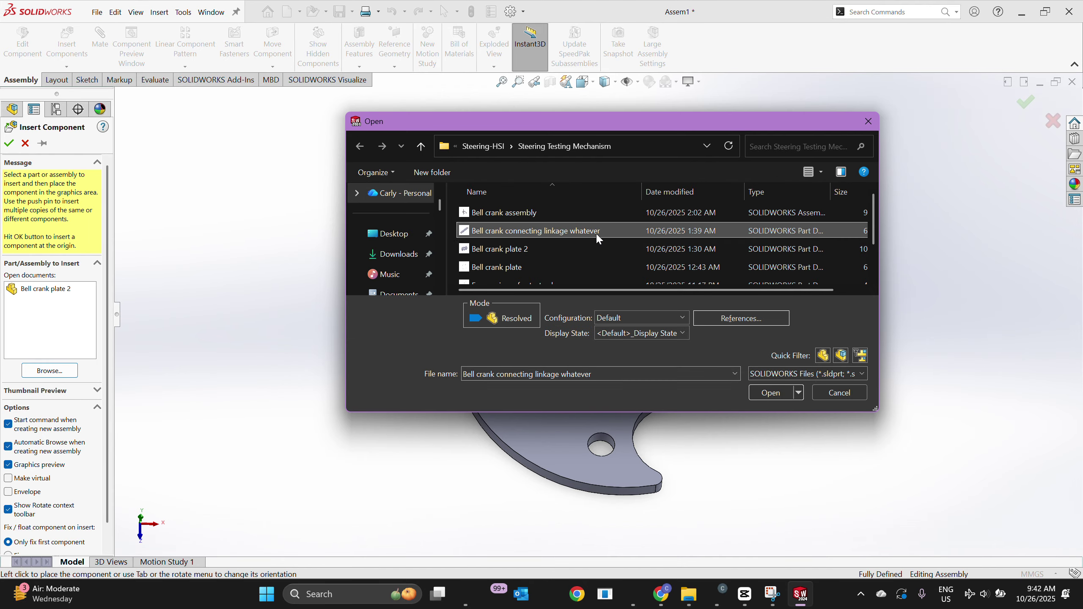
{"action": "left_click", "coordinate": [781, 394]}
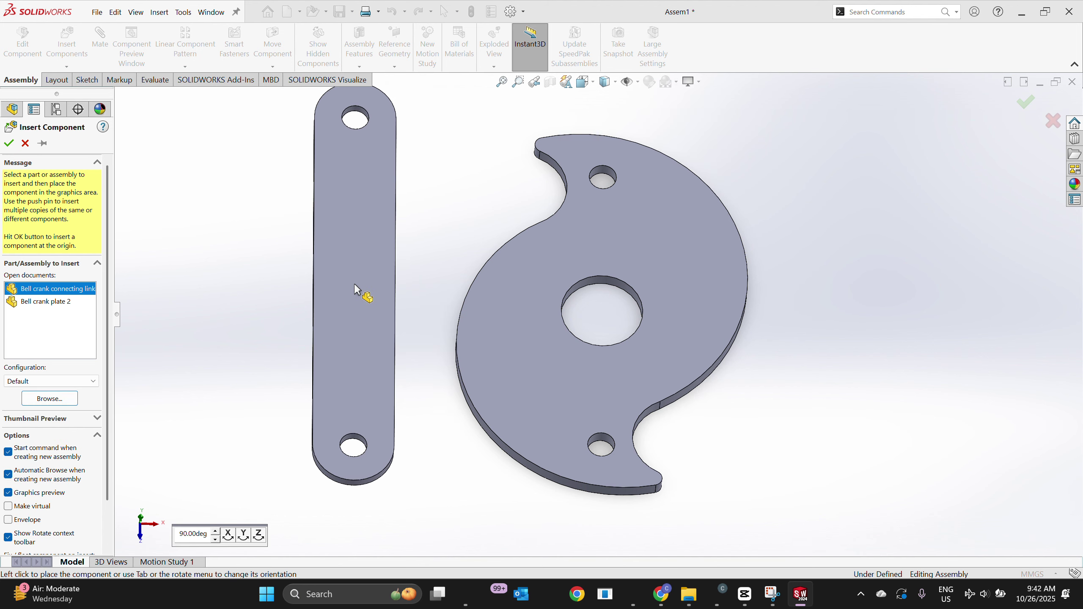
{"action": "left_click", "coordinate": [354, 290]}
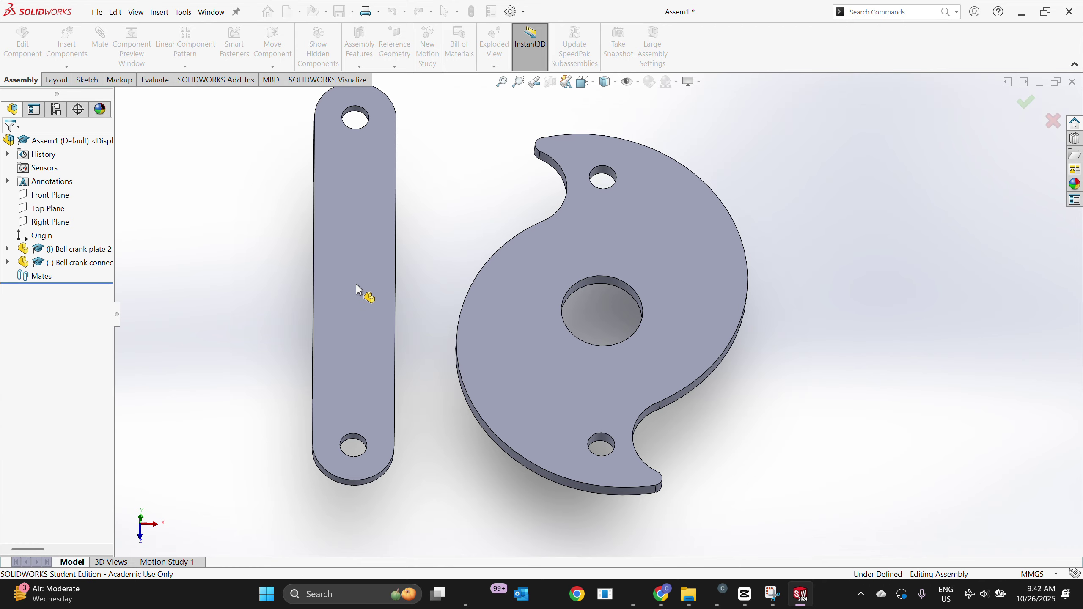
{"action": "scroll", "coordinate": [466, 249], "scroll_direction": "up", "scroll_amount": 3}
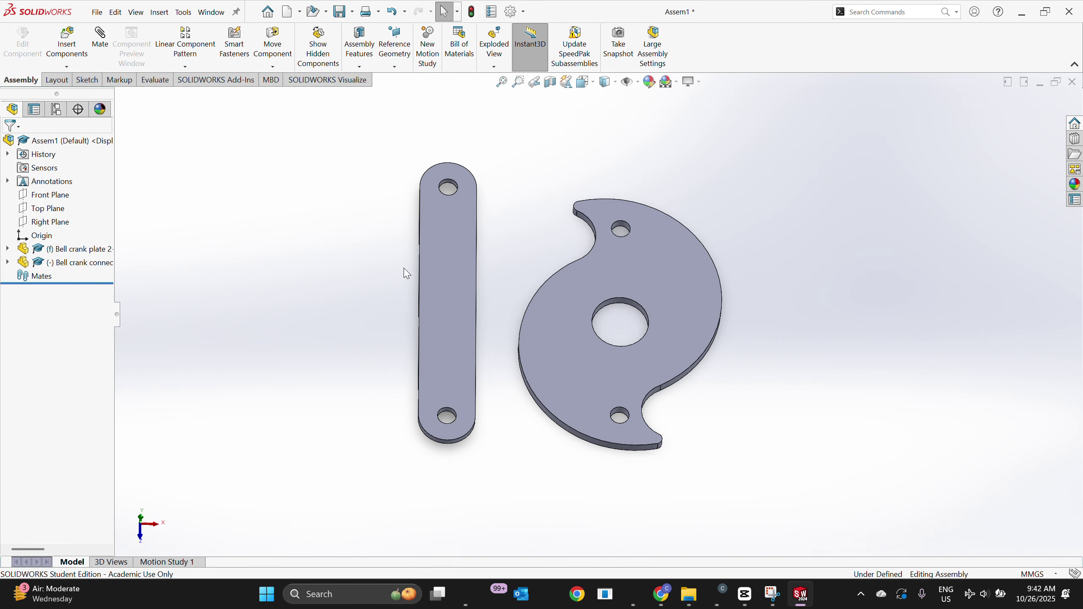
Move the connecting linkage to the opposite side of the bell crank plate, well clear of it, checking its position normal to the Top Plane
{"action": "left_click", "coordinate": [454, 305]}
{"action": "left_click_drag", "start_coordinate": [454, 297], "coordinate": [813, 307]}
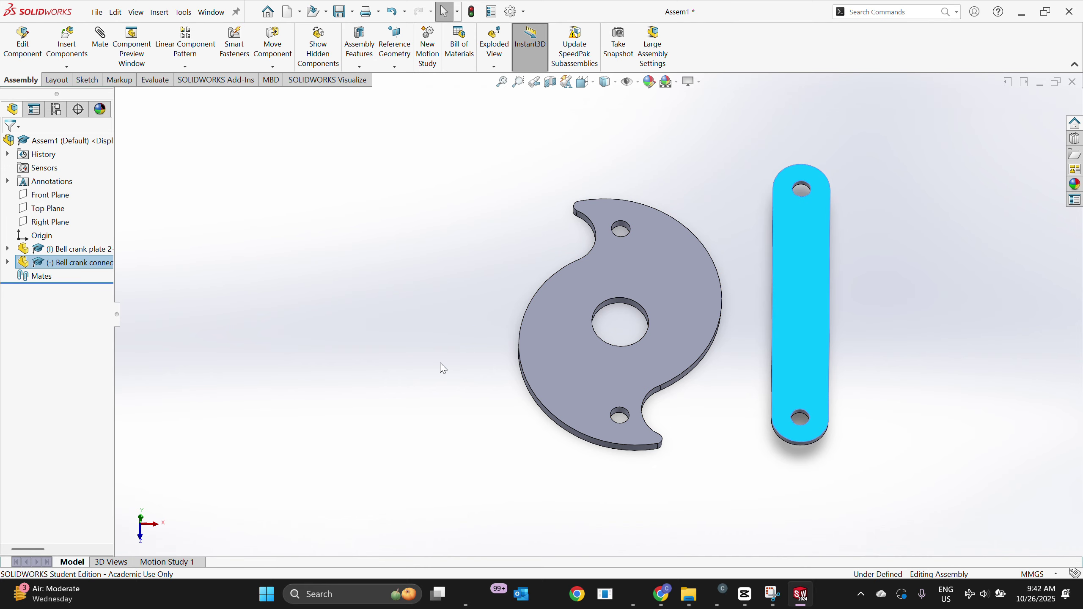
{"action": "left_click", "coordinate": [45, 208]}
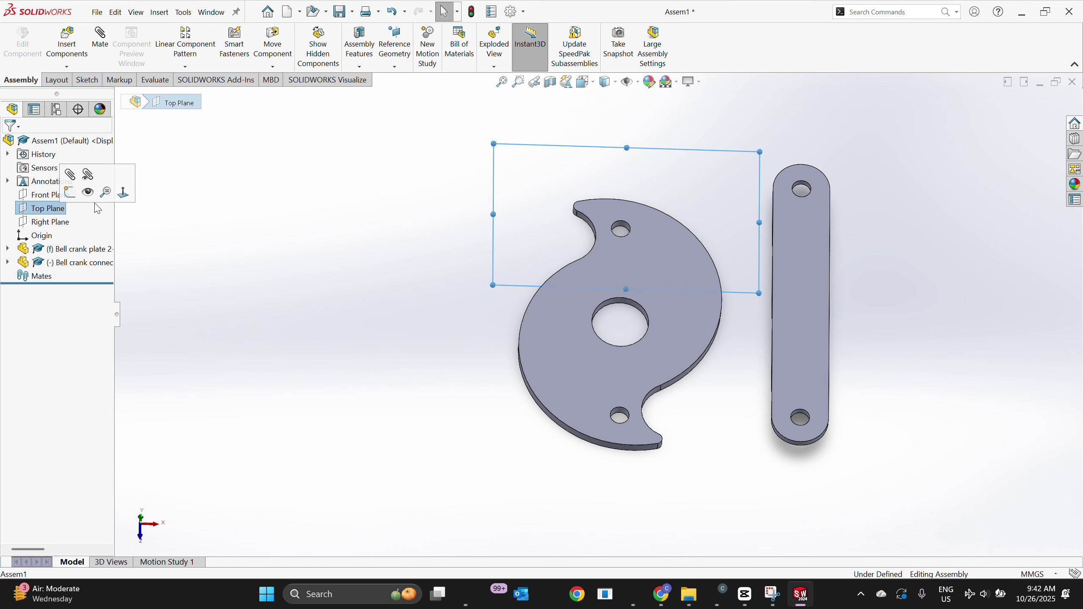
{"action": "left_click", "coordinate": [123, 193]}
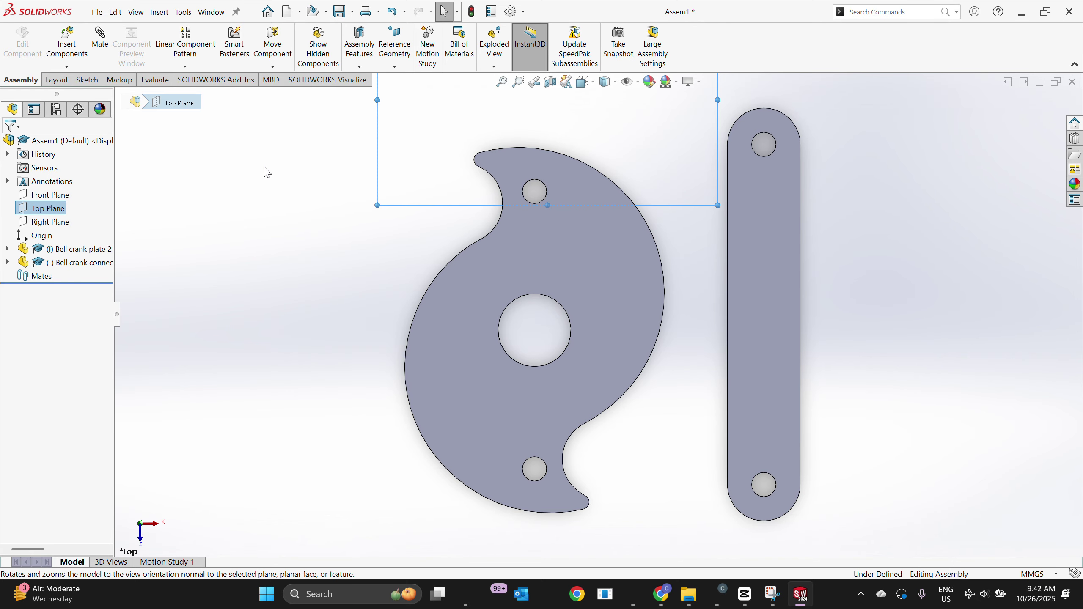
{"action": "left_click", "coordinate": [363, 173]}
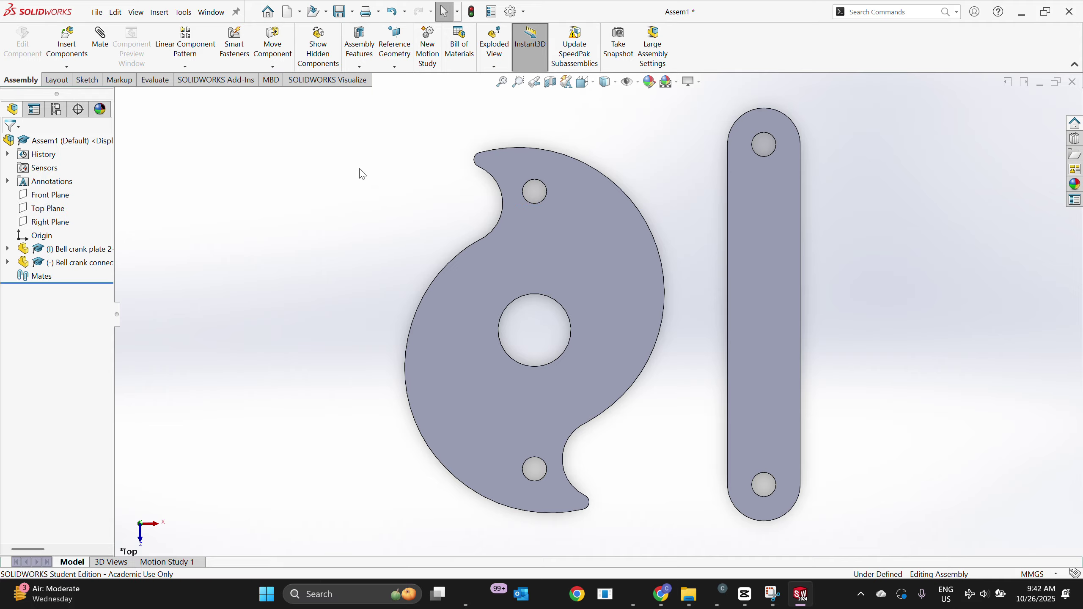
{"action": "middle_click_drag", "start_coordinate": [353, 169], "coordinate": [405, 177]}
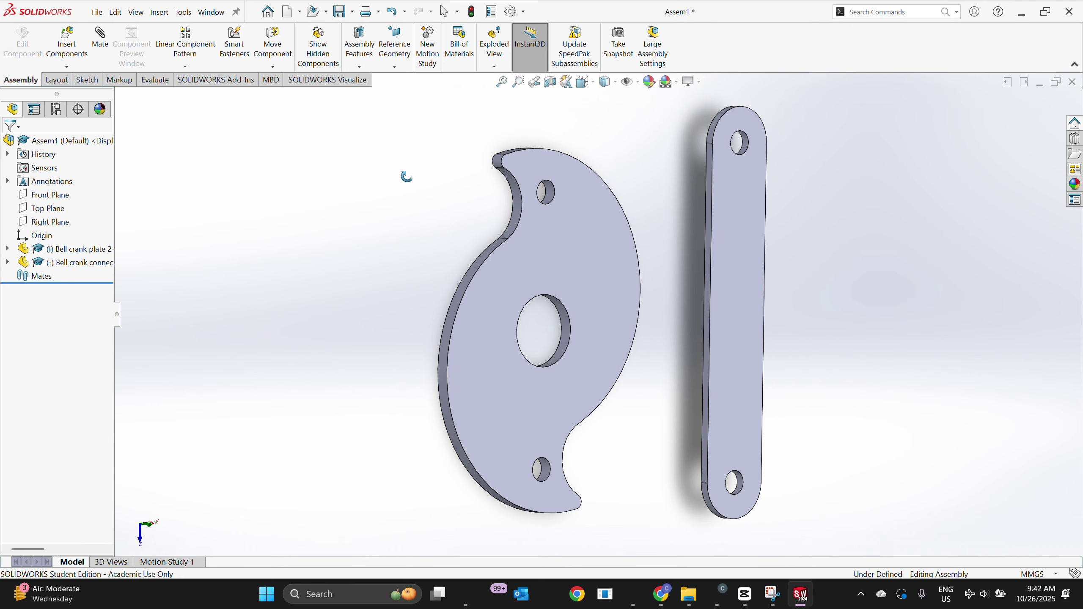
{"action": "left_click", "coordinate": [754, 310]}
{"action": "left_click_drag", "start_coordinate": [755, 310], "coordinate": [879, 310]}
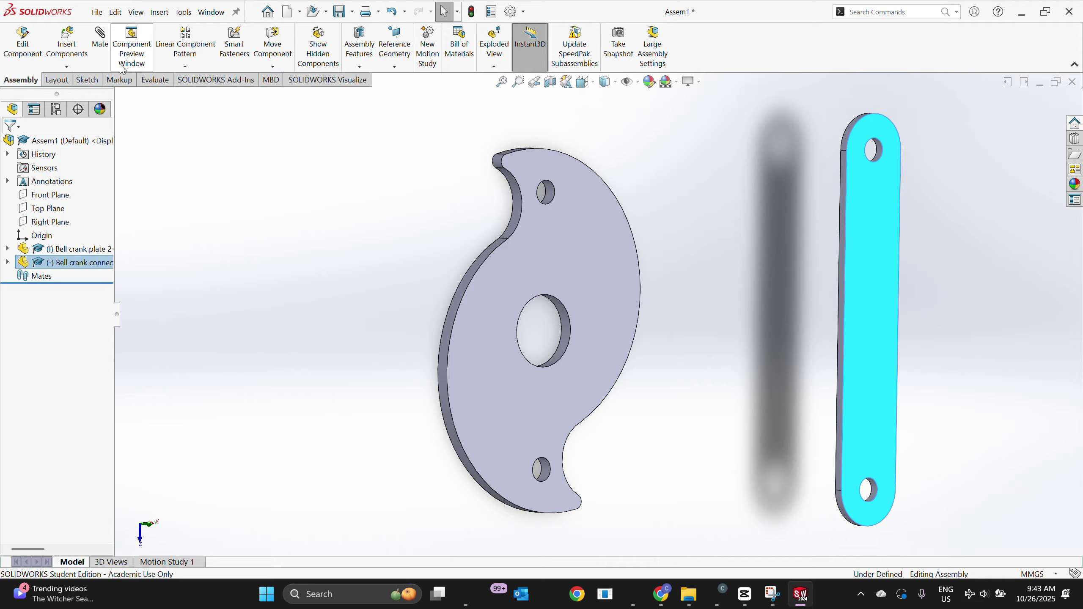
Set up a coincident mate between the front edge of the plate's upper hole and the plate-facing edge of the linkage's upper hole
{"action": "left_click", "coordinate": [101, 43]}
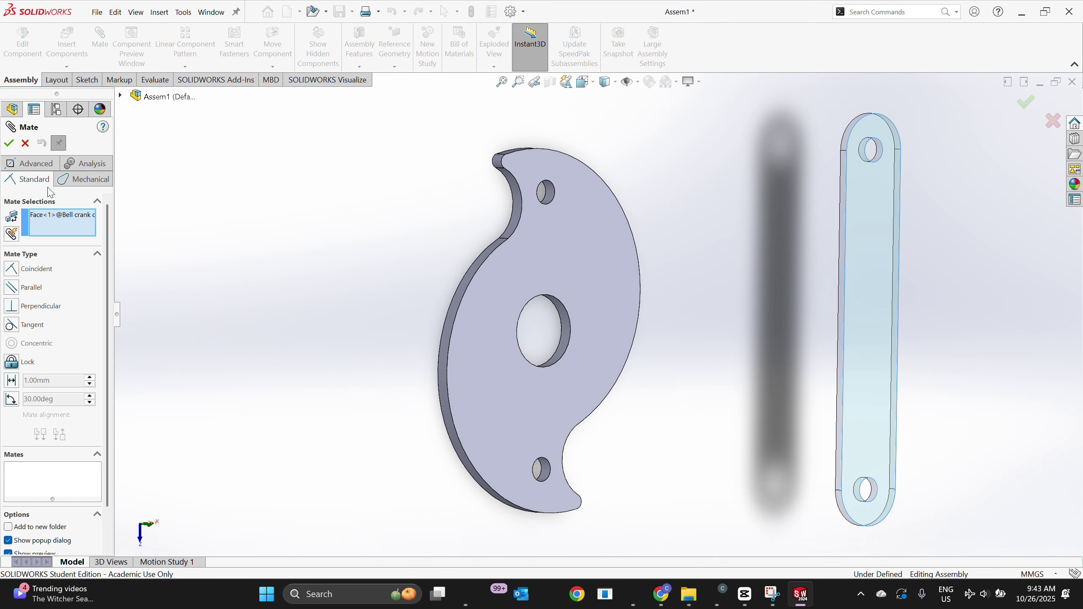
{"action": "right_click", "coordinate": [52, 221]}
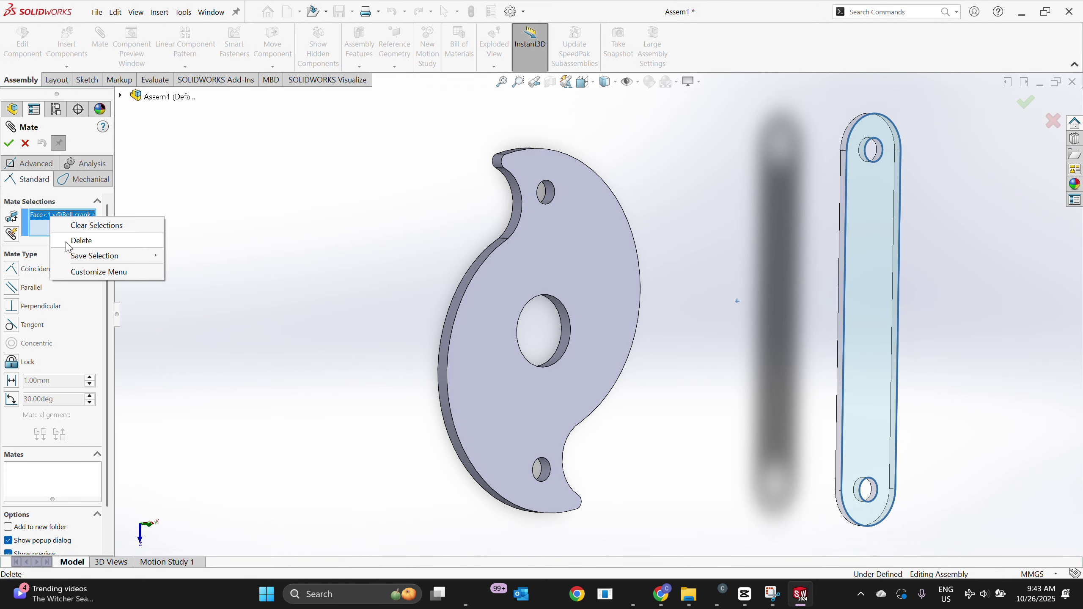
{"action": "left_click", "coordinate": [192, 223]}
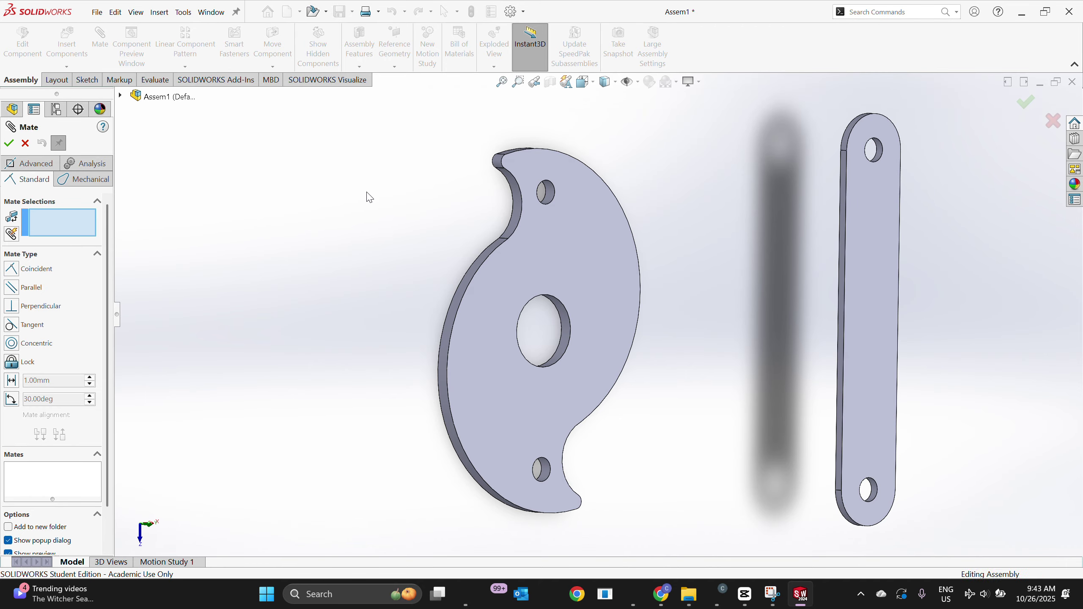
{"action": "middle_click_drag", "start_coordinate": [368, 198], "coordinate": [353, 190]}
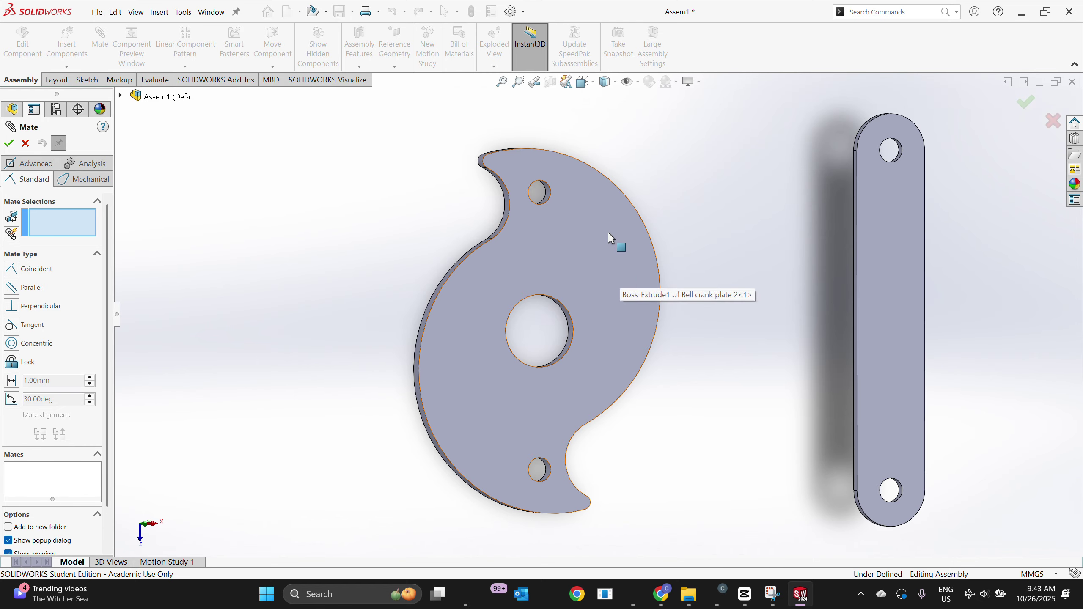
{"action": "middle_click_drag", "start_coordinate": [278, 194], "coordinate": [306, 194]}
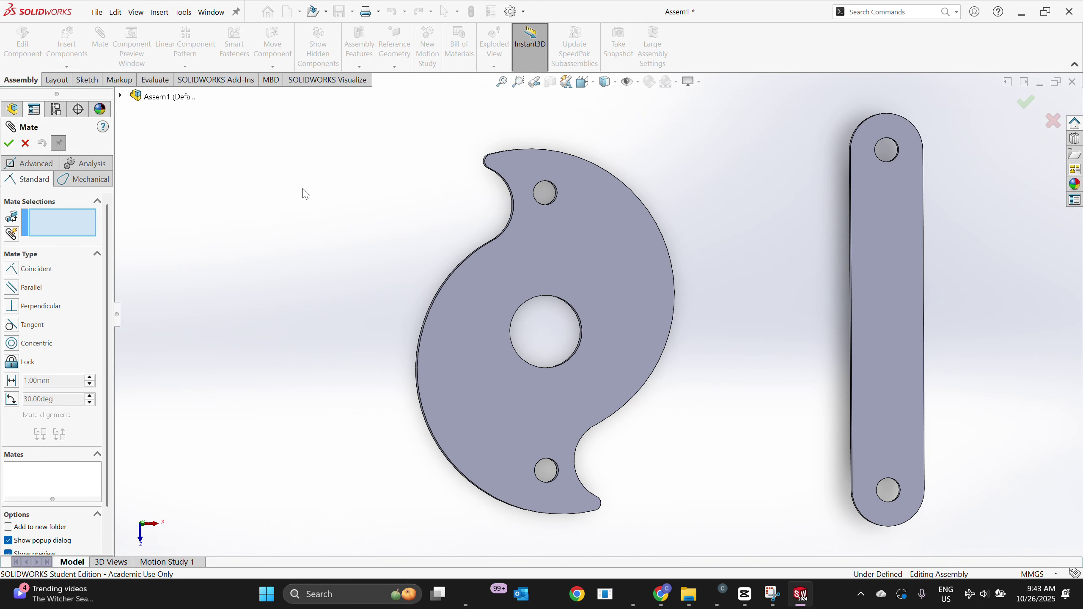
{"action": "left_click", "coordinate": [548, 182]}
{"action": "middle_click_drag", "start_coordinate": [763, 206], "coordinate": [895, 221]}
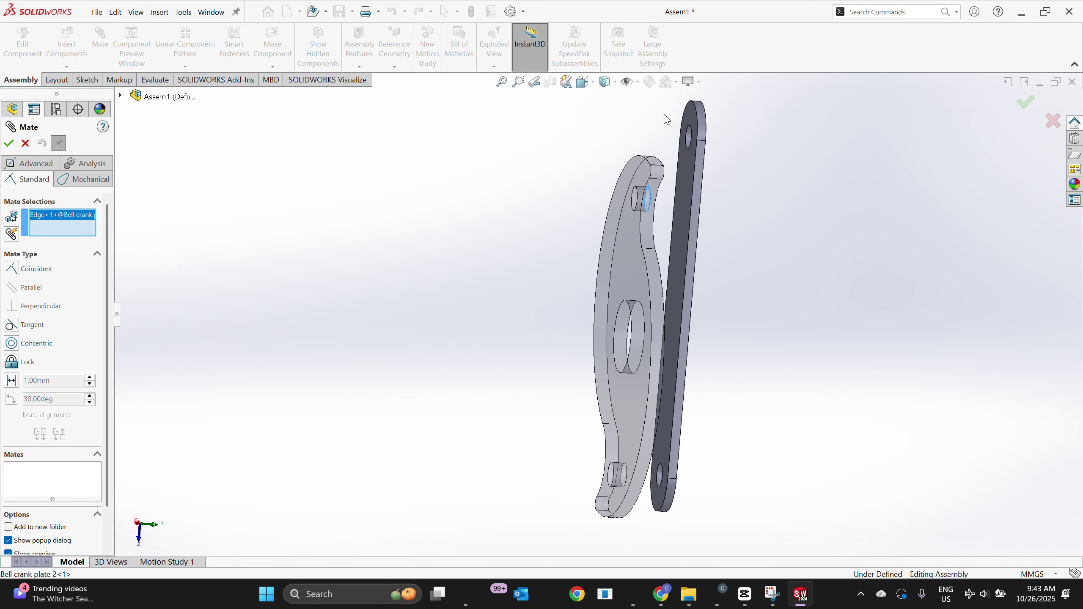
{"action": "left_click", "coordinate": [687, 147]}
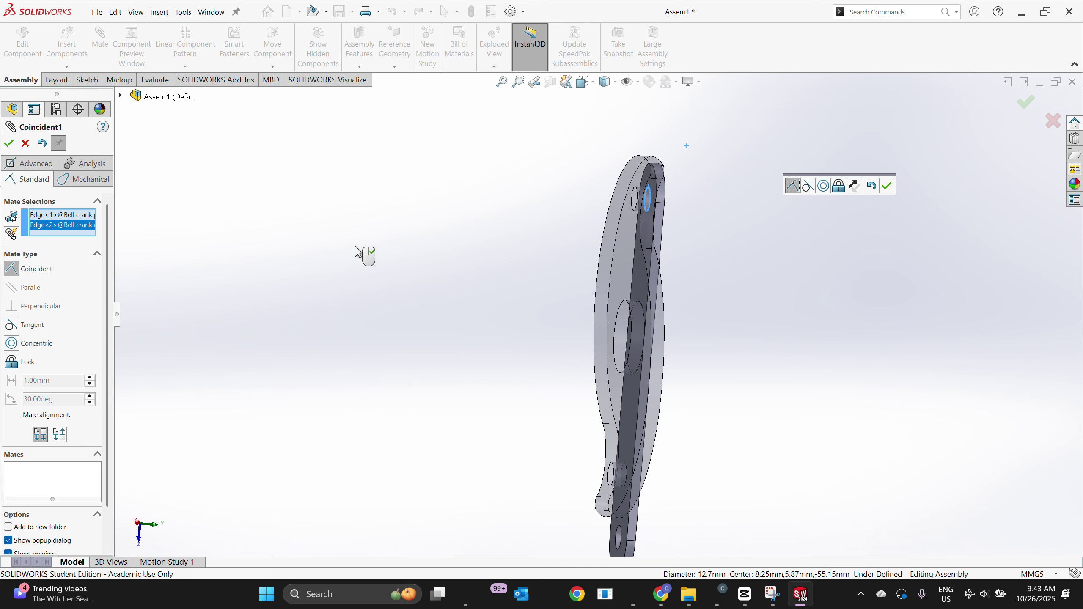
{"action": "middle_click_drag", "start_coordinate": [362, 254], "coordinate": [271, 242]}
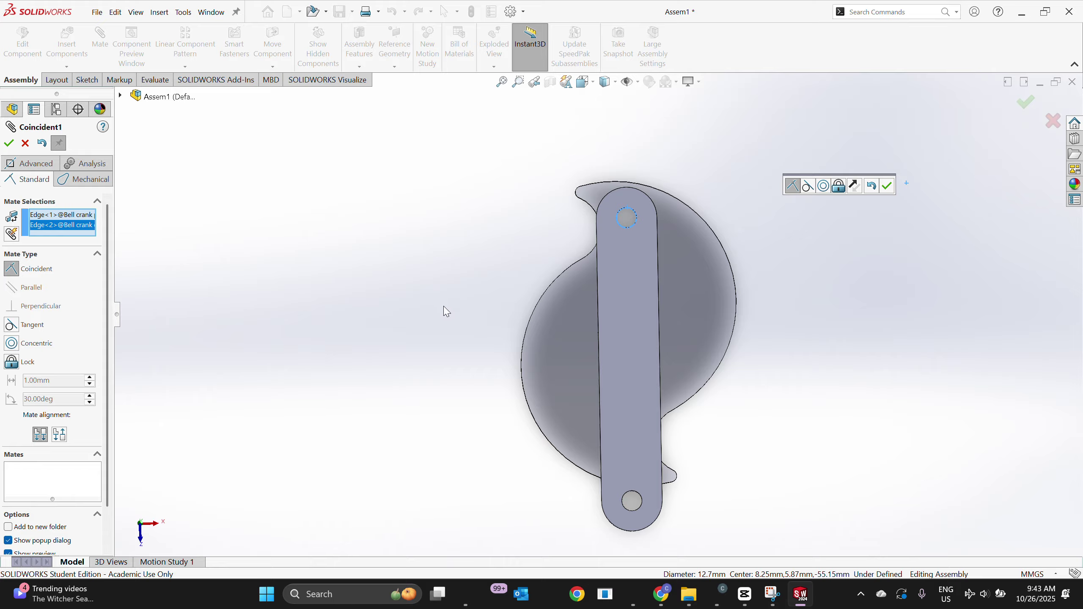
Try a concentric mate between the two selected hole edges and test whether the linkage can be moved
{"action": "left_click_drag", "start_coordinate": [632, 443], "coordinate": [743, 362]}
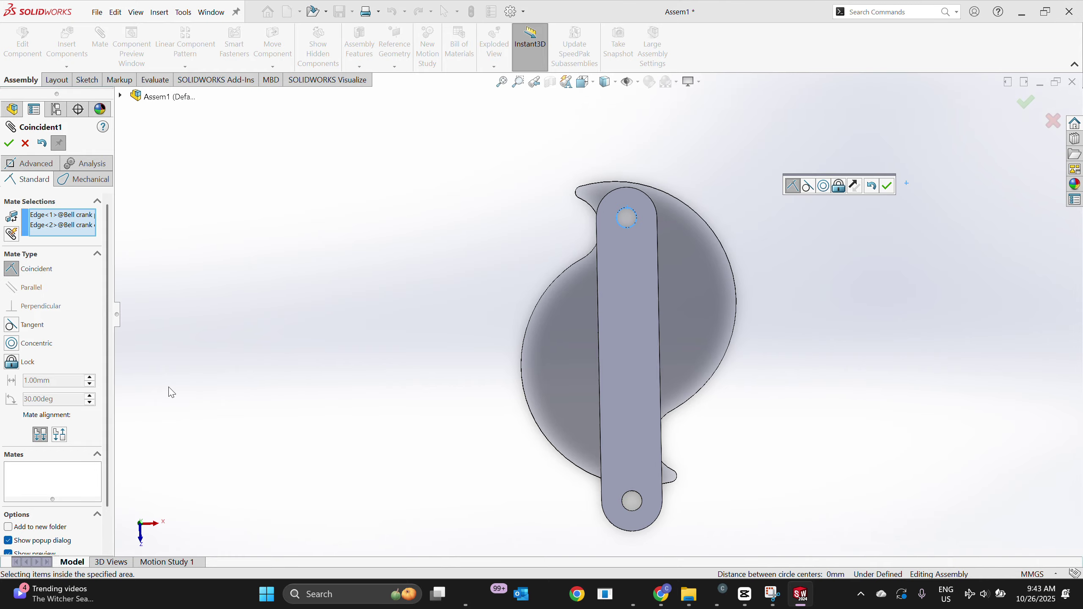
{"action": "left_click", "coordinate": [12, 346]}
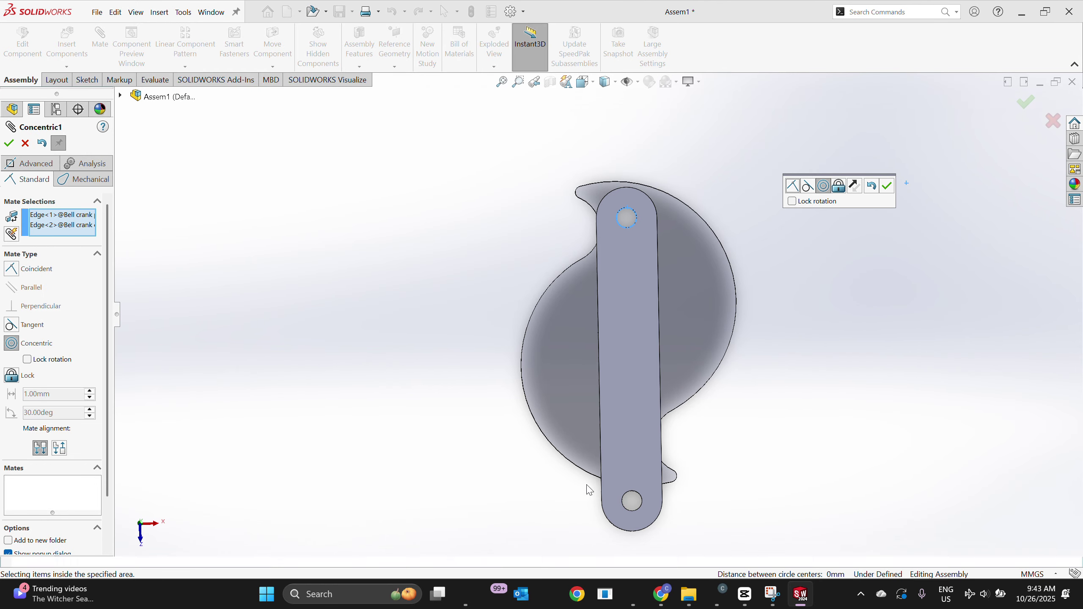
{"action": "left_click_drag", "start_coordinate": [633, 406], "coordinate": [655, 393]}
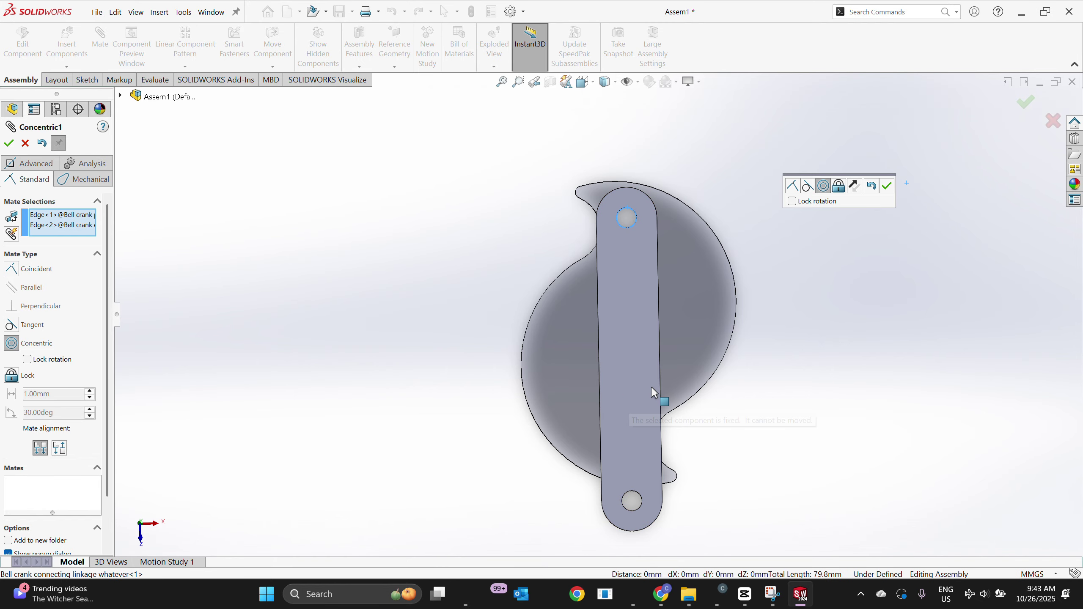
{"action": "left_click", "coordinate": [13, 268]}
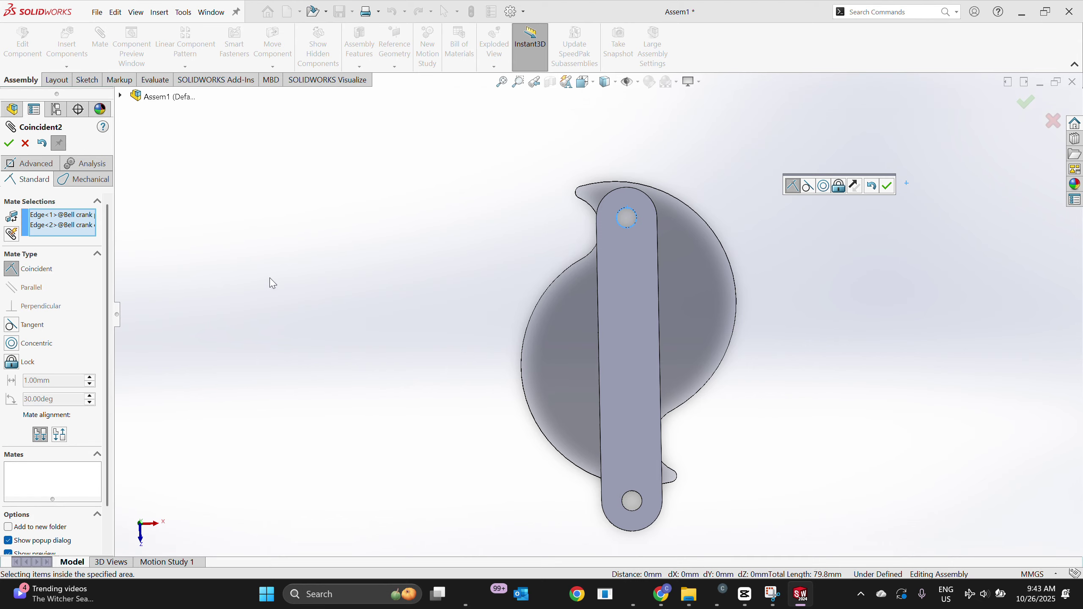
Accept the coincident mate, swing the linkage's free end up and away from the plate, and finish mating
{"action": "left_click", "coordinate": [10, 145]}
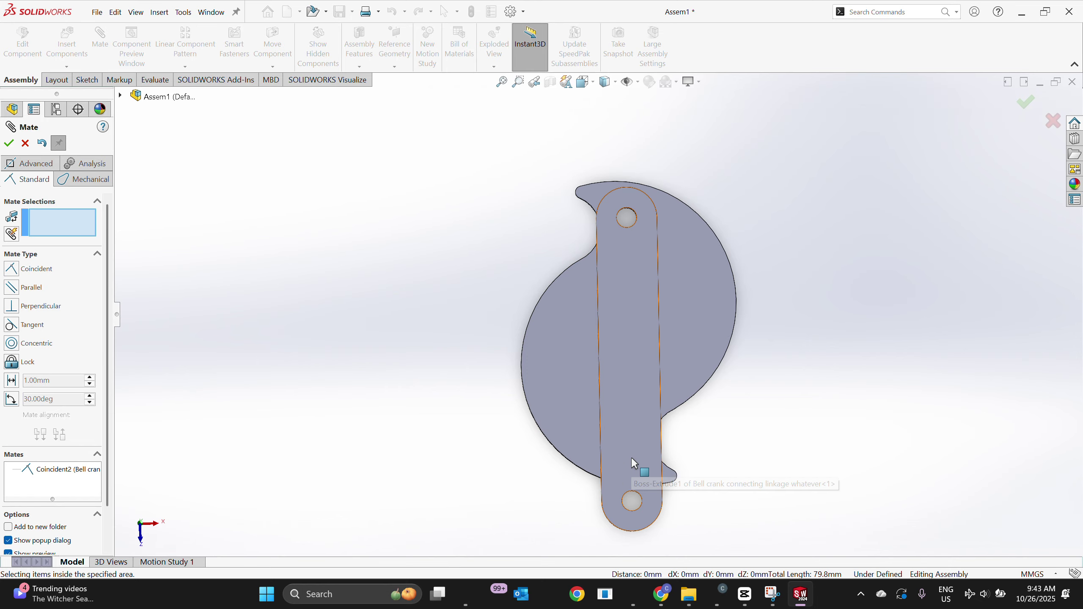
{"action": "left_click_drag", "start_coordinate": [635, 463], "coordinate": [944, 123]}
{"action": "key", "text": "f"}
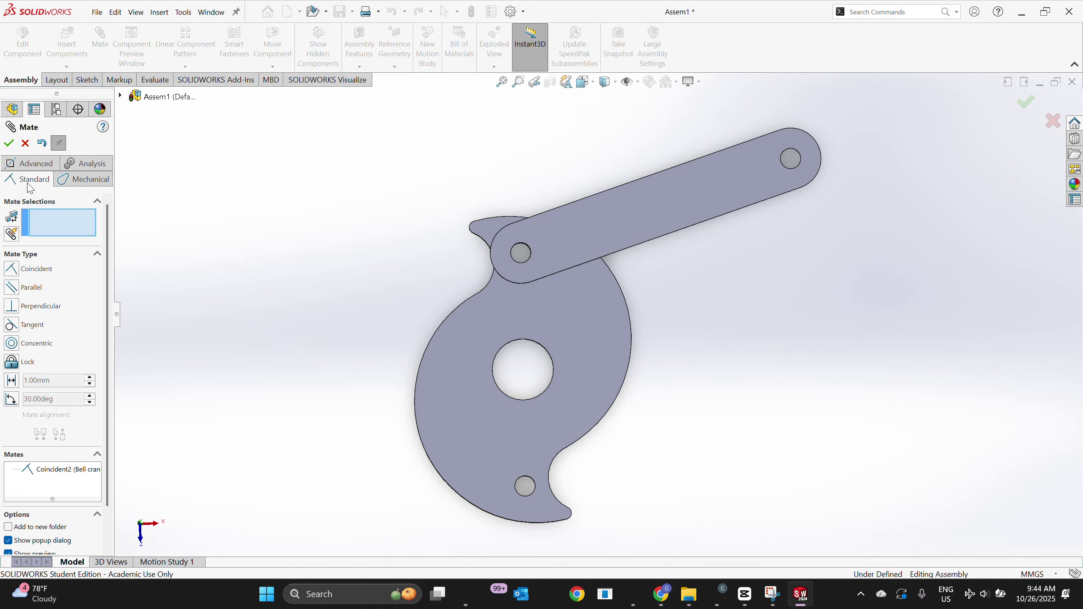
{"action": "left_click", "coordinate": [9, 144]}
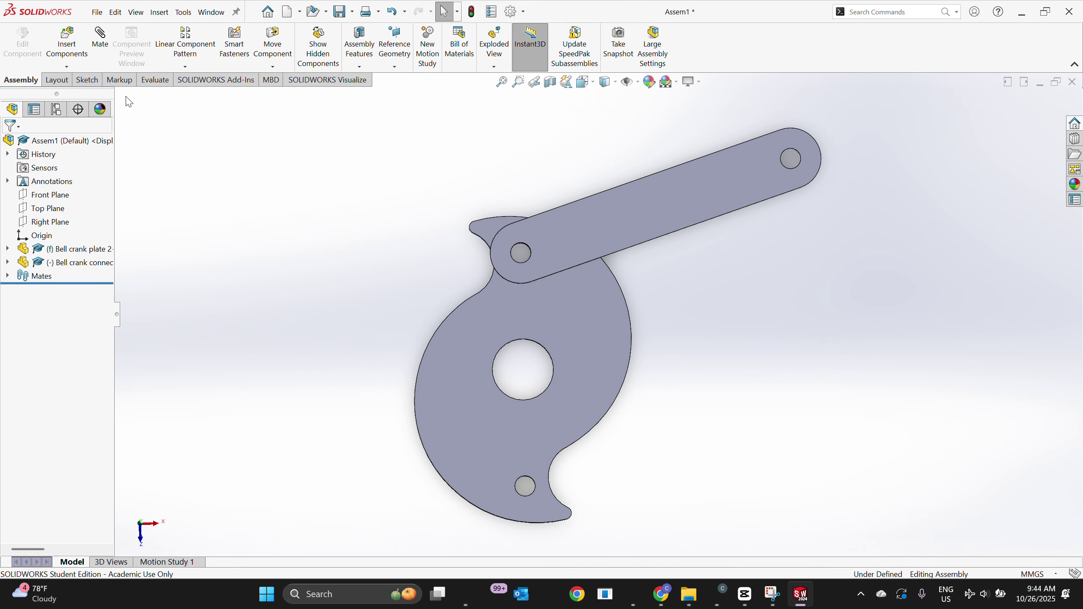
Insert a second copy of Bell crank connecting linkage whatever and place it beside the plate, opposite the mated linkage
{"action": "left_click", "coordinate": [67, 66]}
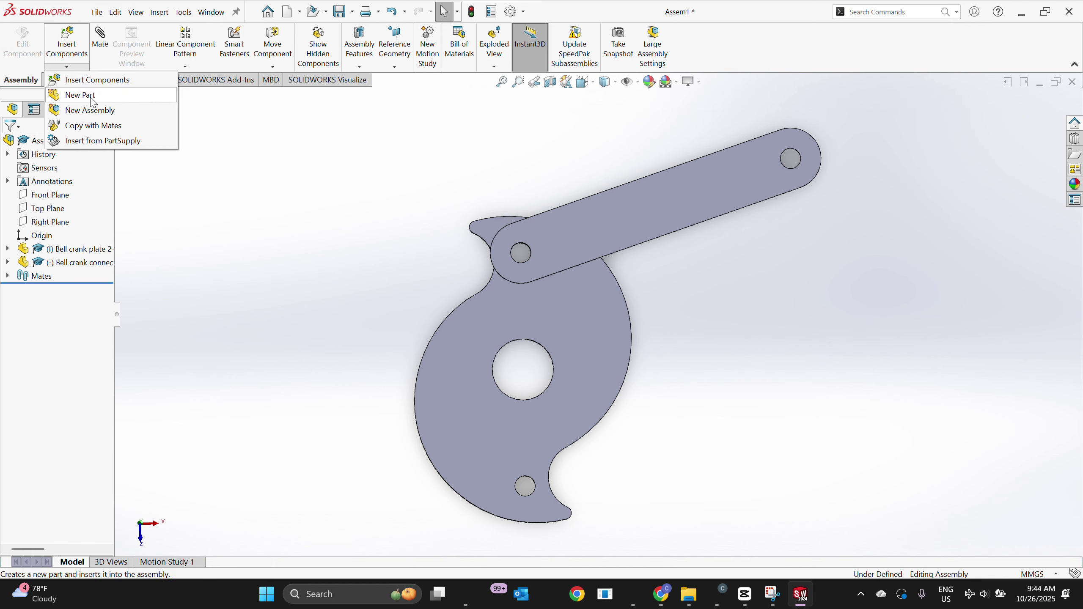
{"action": "left_click", "coordinate": [94, 84]}
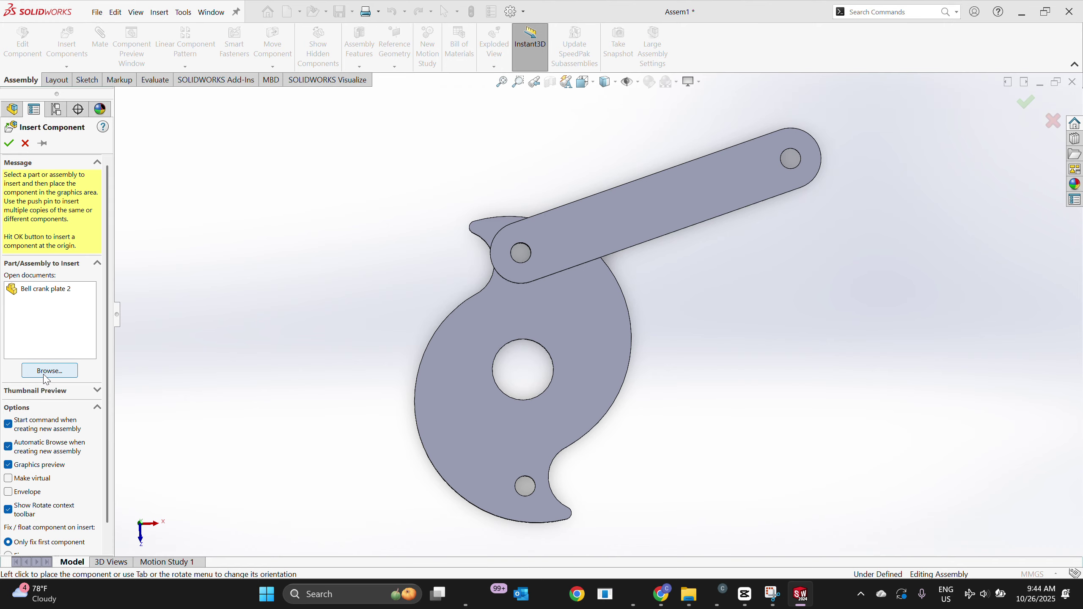
{"action": "left_click", "coordinate": [49, 371]}
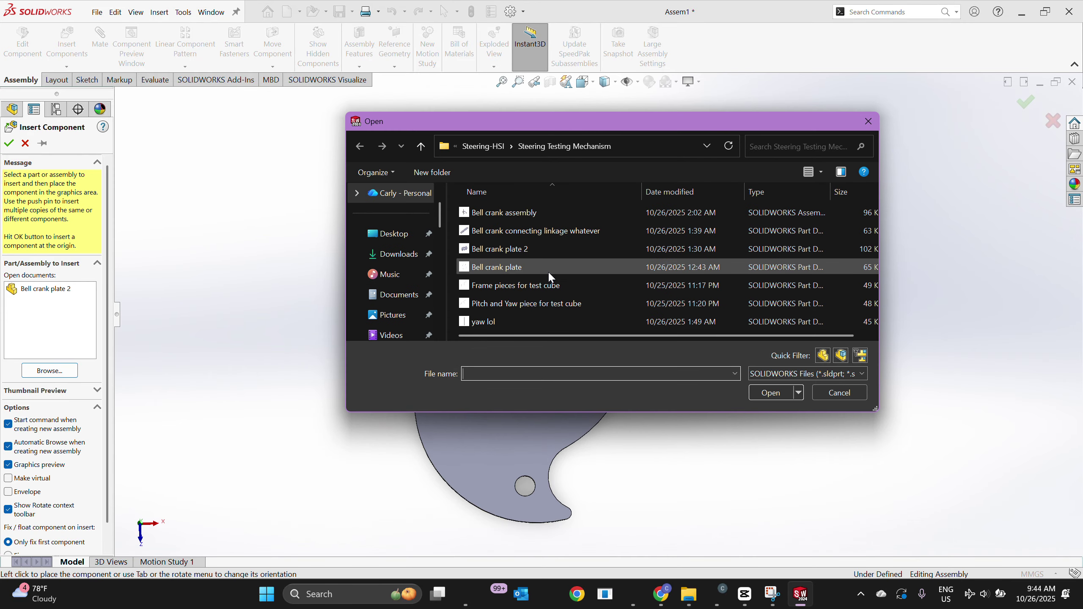
{"action": "left_click", "coordinate": [559, 232]}
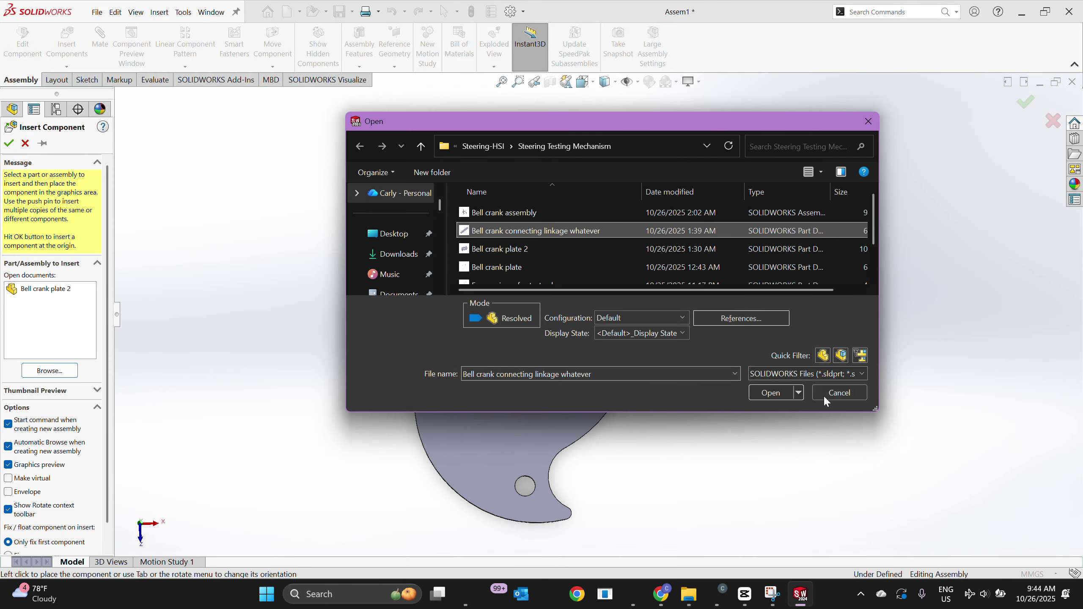
{"action": "left_click", "coordinate": [770, 393]}
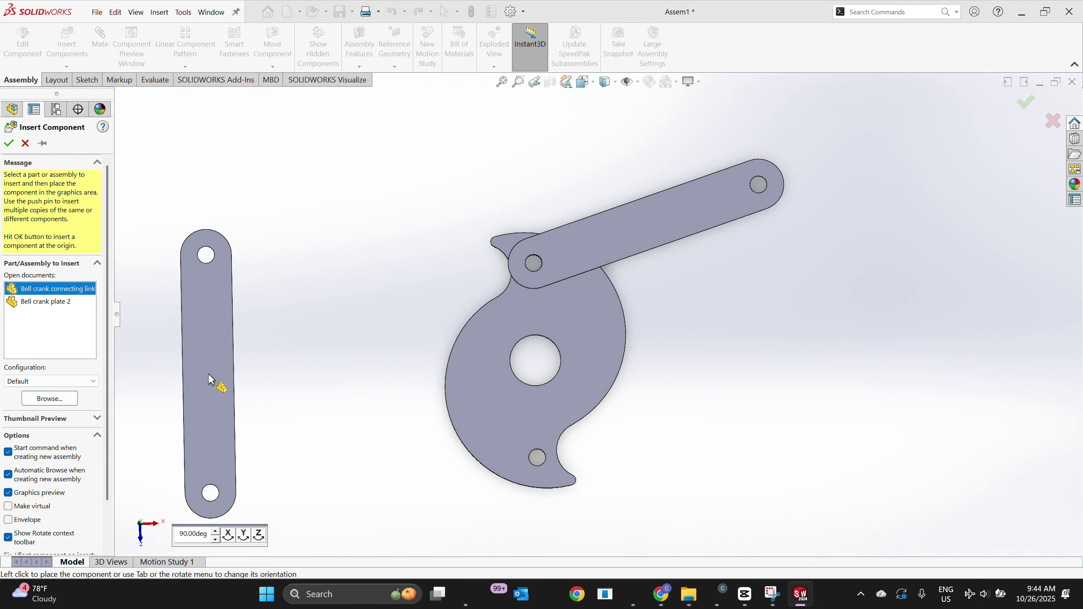
{"action": "left_click", "coordinate": [210, 378]}
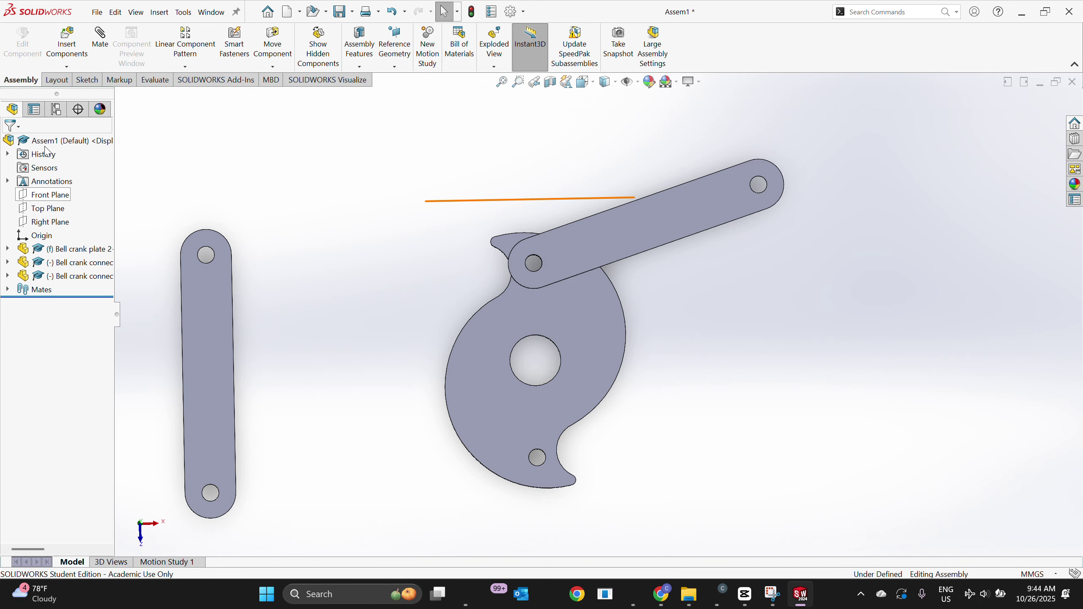
Add a coincident mate between the front edges of the plate's lower hole and the second linkage's upper hole
{"action": "left_click", "coordinate": [533, 466]}
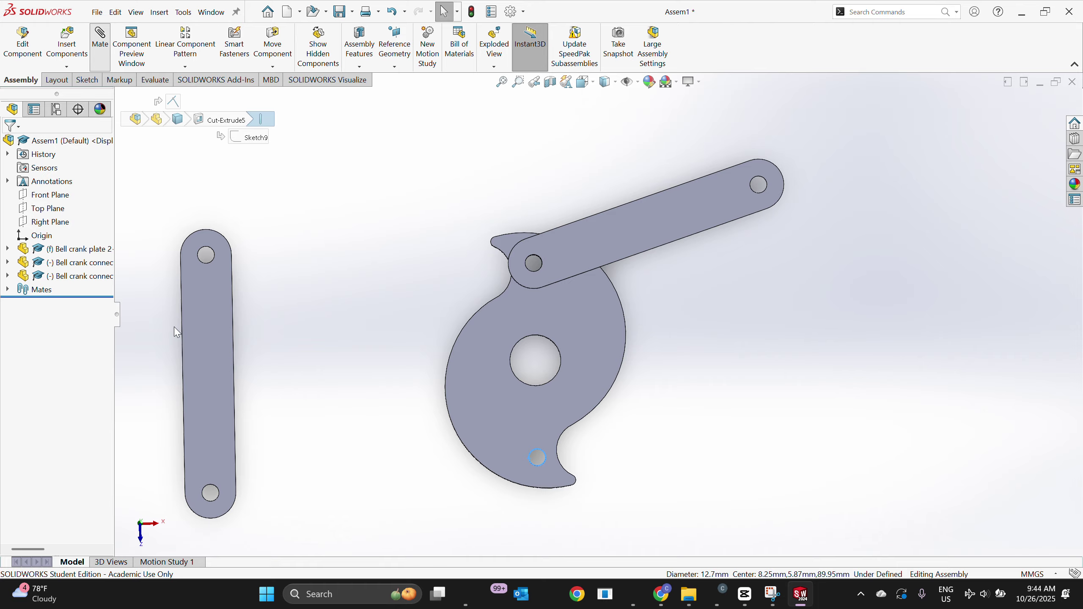
{"action": "left_click", "coordinate": [211, 261]}
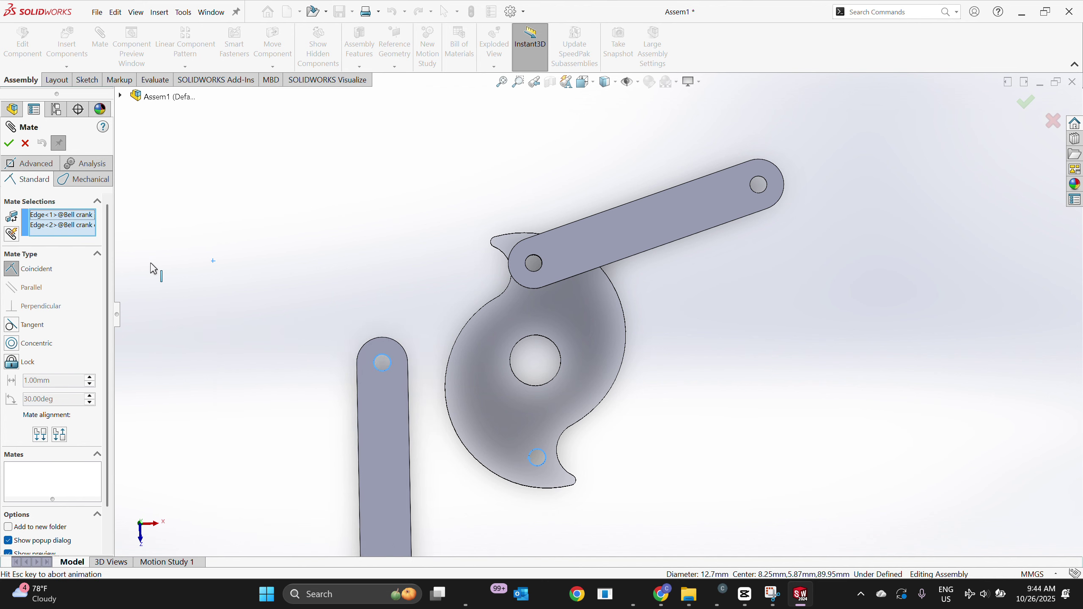
{"action": "scroll", "coordinate": [336, 347], "scroll_direction": "up", "scroll_amount": 2}
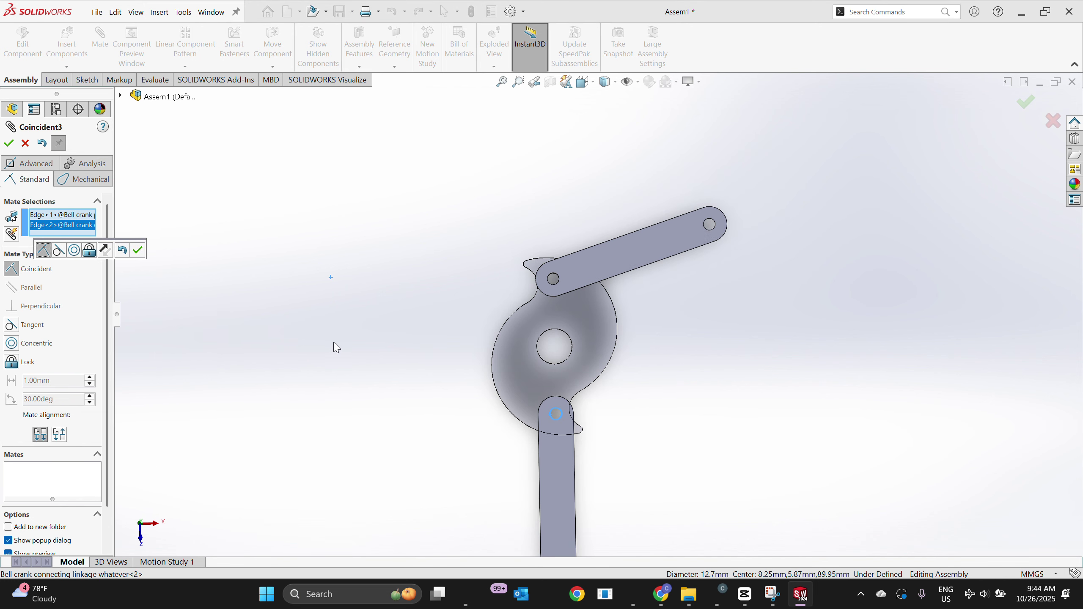
{"action": "middle_click_drag", "start_coordinate": [378, 361], "coordinate": [437, 372]}
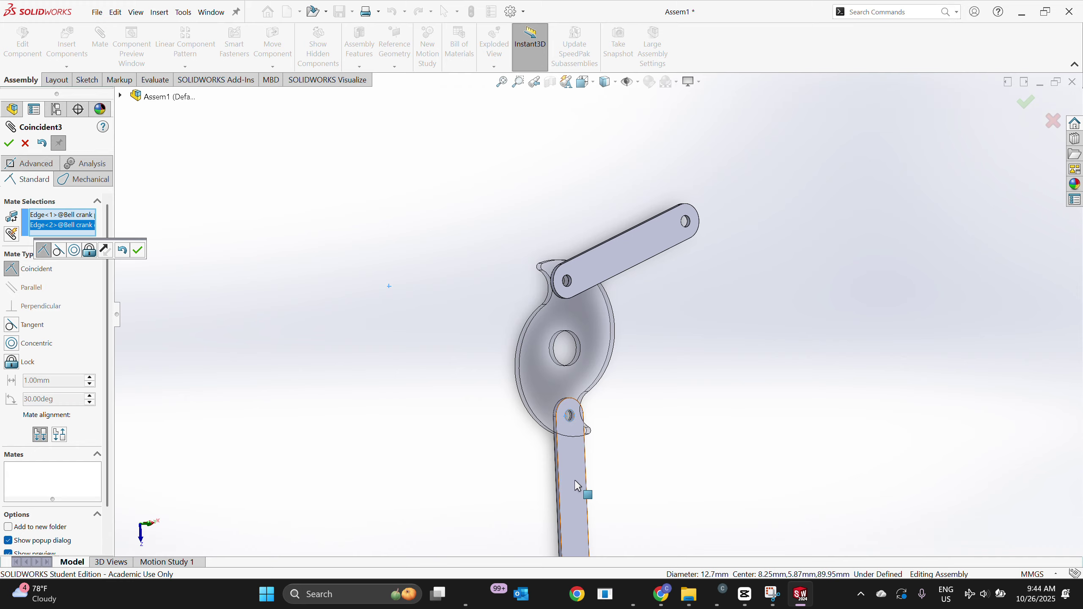
{"action": "middle_click_drag", "start_coordinate": [416, 411], "coordinate": [447, 408]}
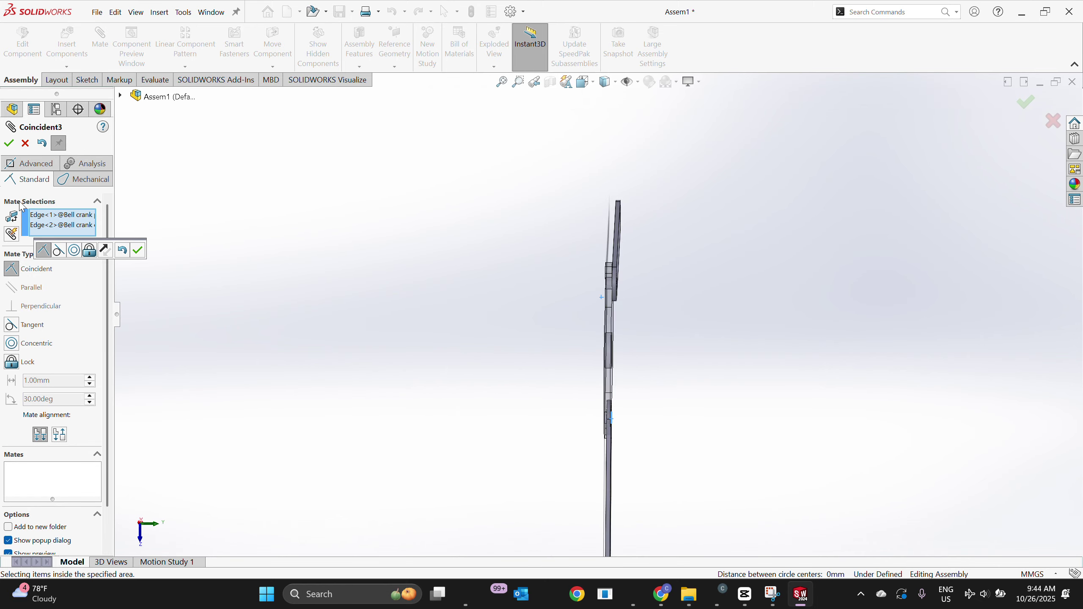
{"action": "left_click", "coordinate": [8, 144]}
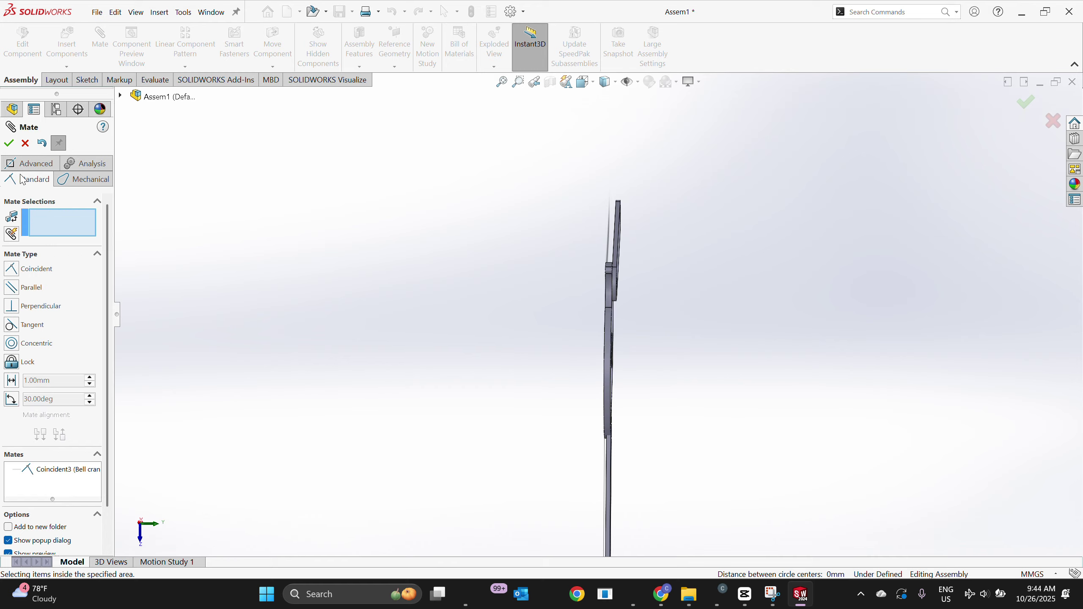
{"action": "left_click", "coordinate": [7, 143]}
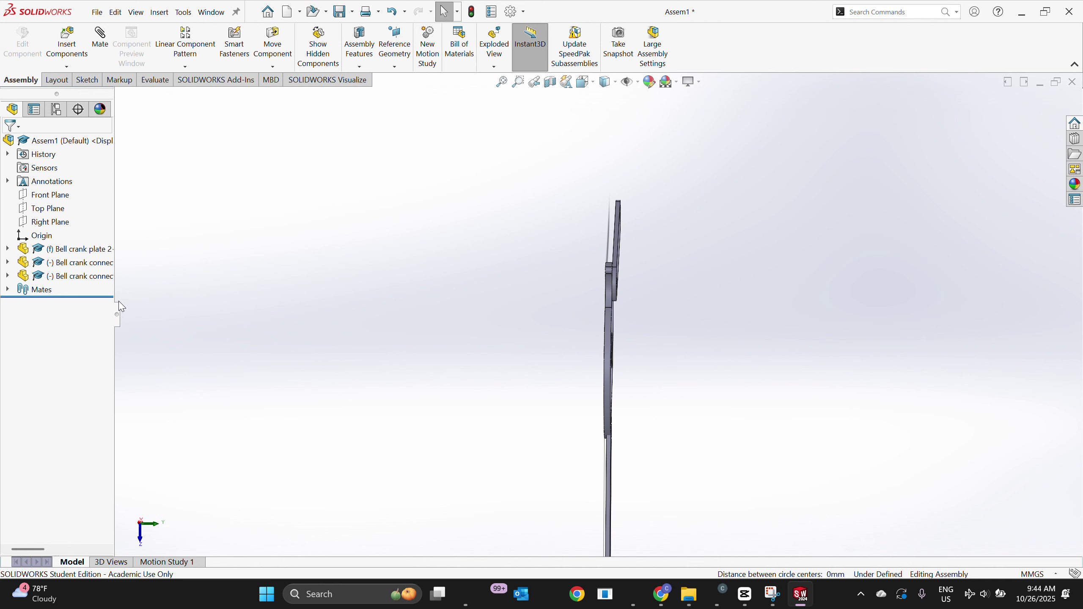
View the assembly normal to the Right Plane to examine the linkages' offset from the plate, and list the existing mates
{"action": "left_click", "coordinate": [64, 224]}
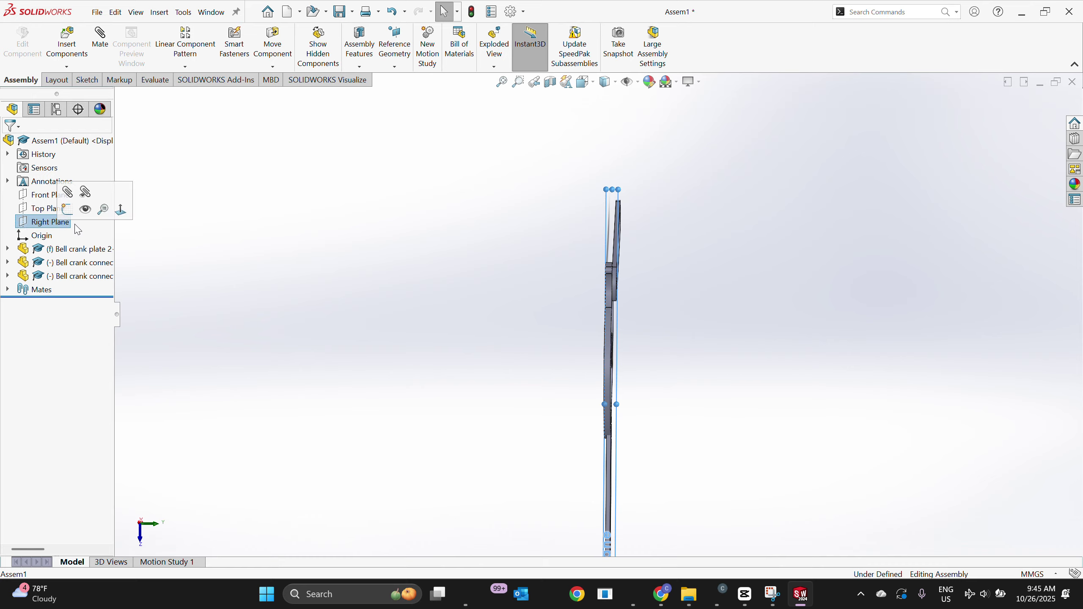
{"action": "left_click", "coordinate": [121, 210]}
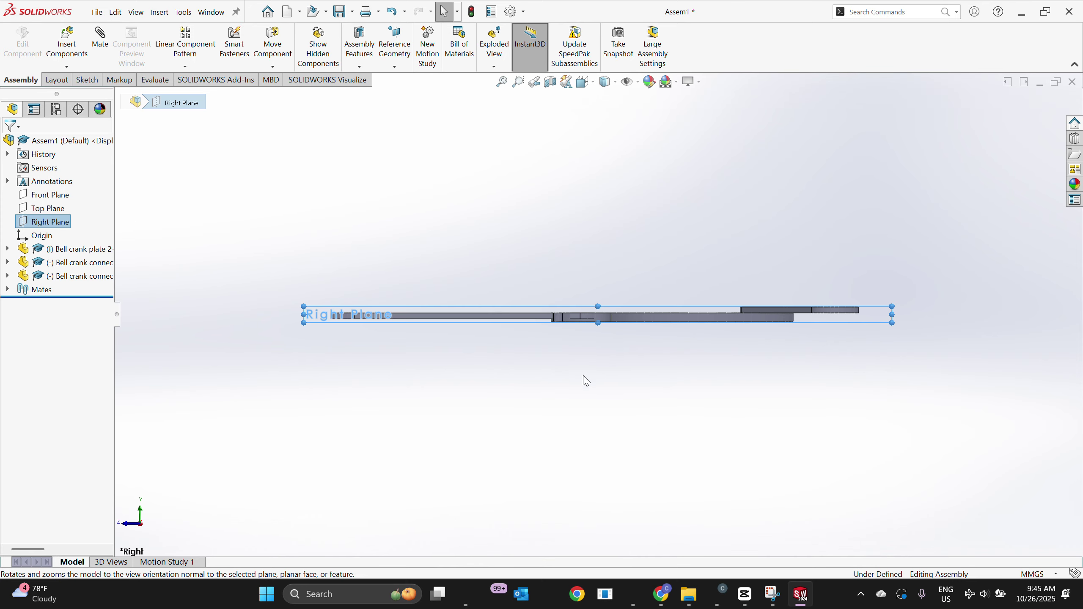
{"action": "left_click", "coordinate": [38, 290]}
{"action": "left_click", "coordinate": [8, 290]}
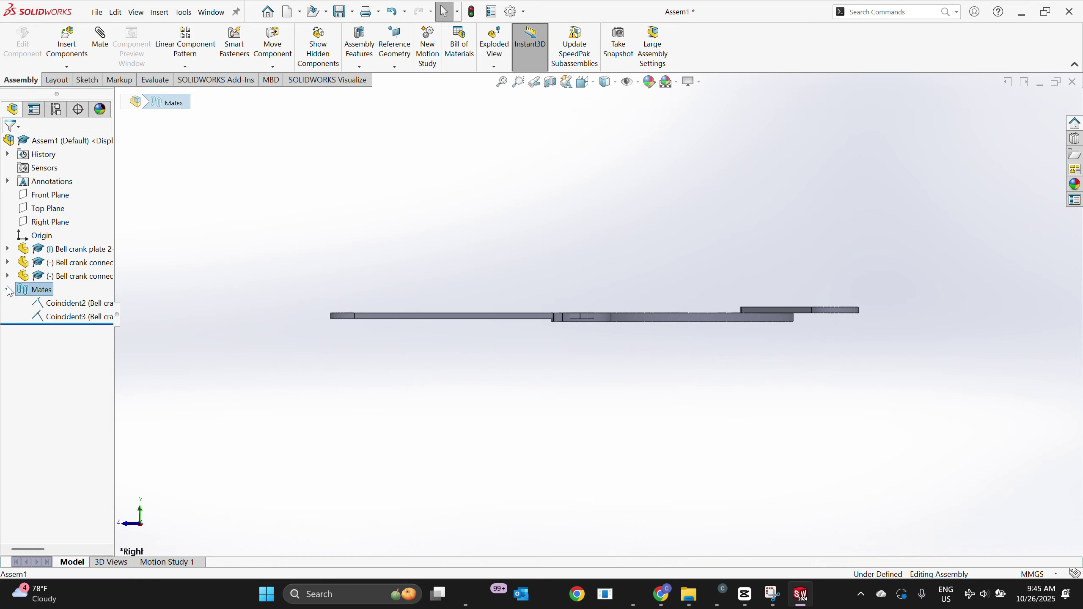
{"action": "left_click", "coordinate": [64, 317]}
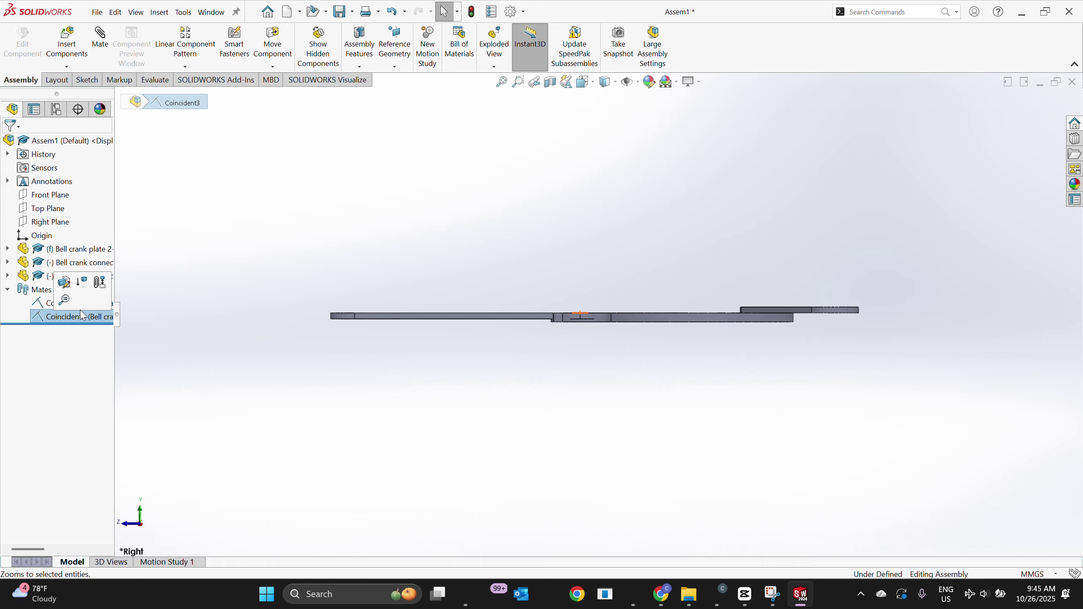
{"action": "left_click", "coordinate": [65, 284]}
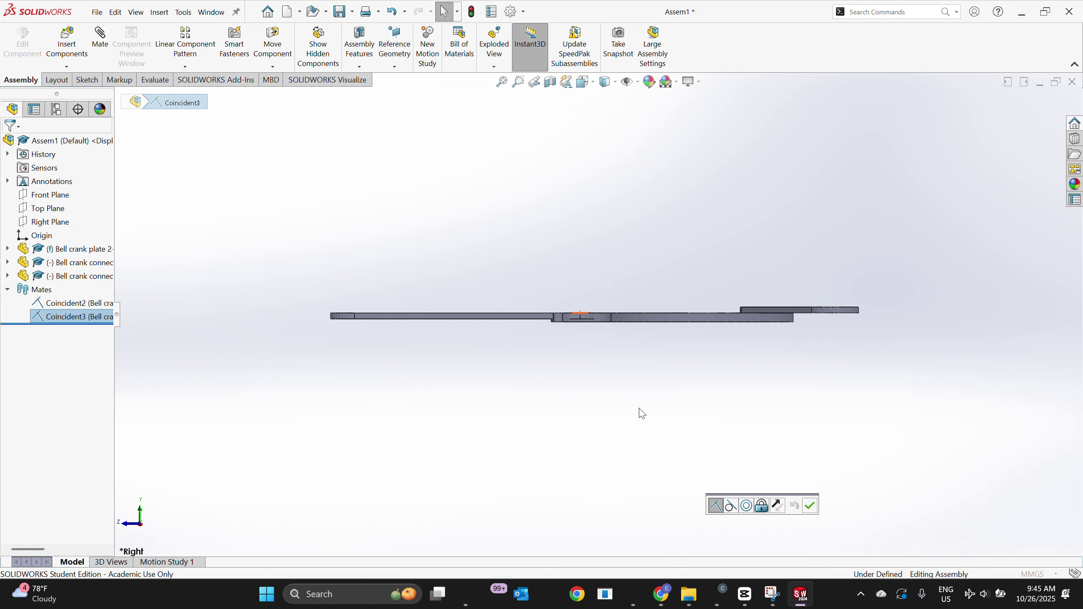
{"action": "middle_click_drag", "start_coordinate": [639, 408], "coordinate": [663, 439]}
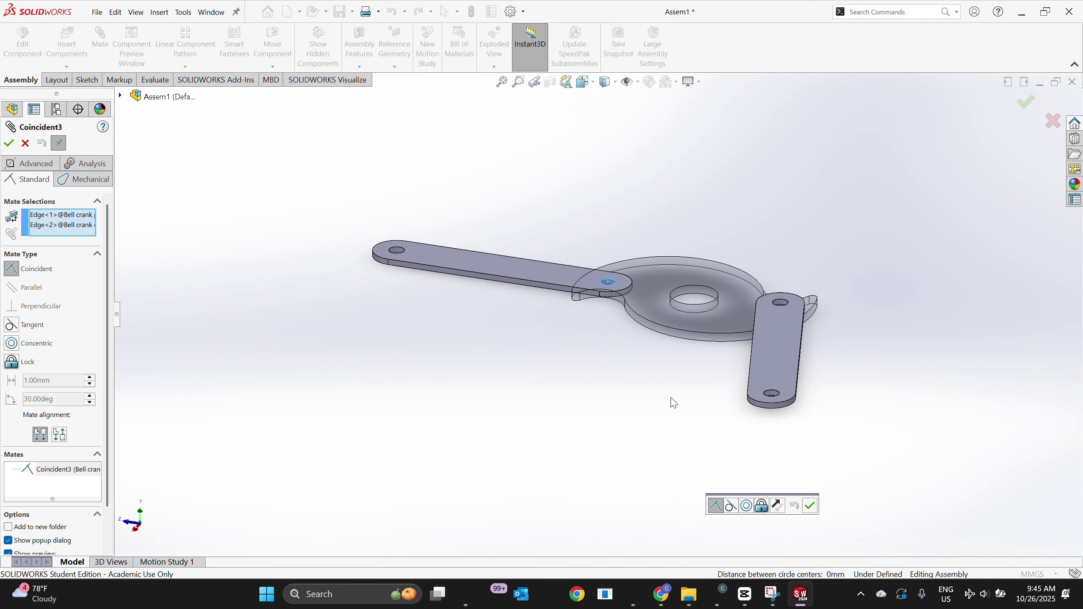
{"action": "scroll", "coordinate": [674, 403], "scroll_direction": "up", "scroll_amount": 2}
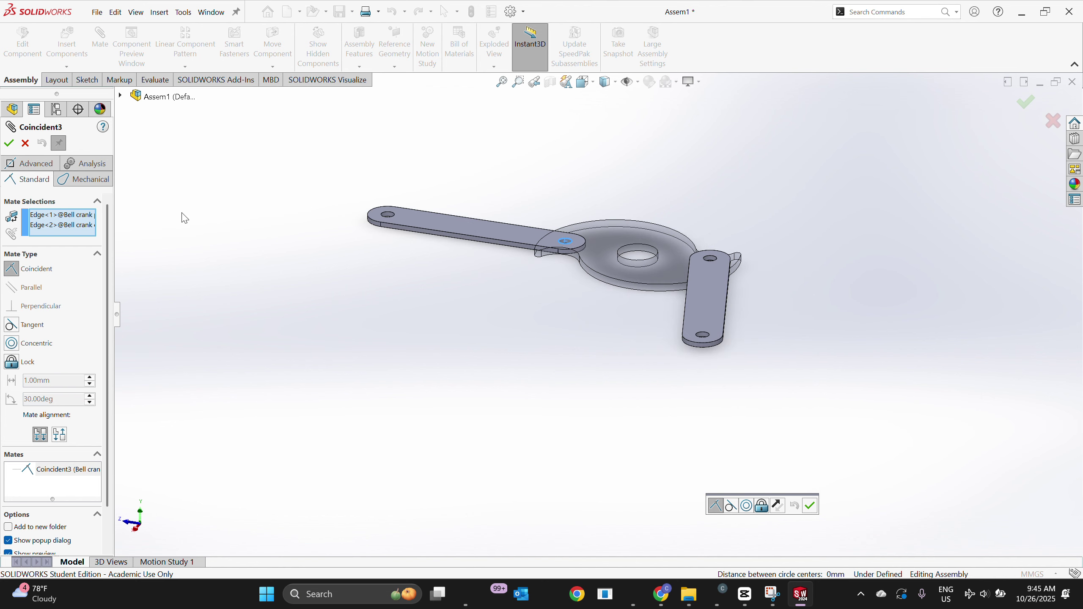
{"action": "right_click", "coordinate": [37, 228]}
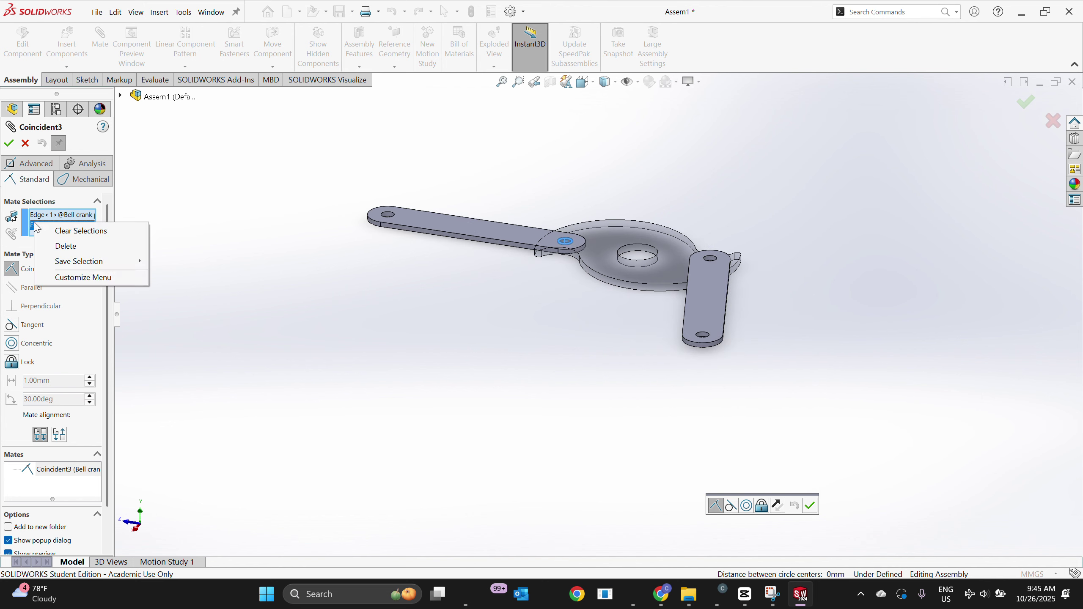
{"action": "left_click", "coordinate": [59, 245]}
{"action": "right_click", "coordinate": [68, 215]}
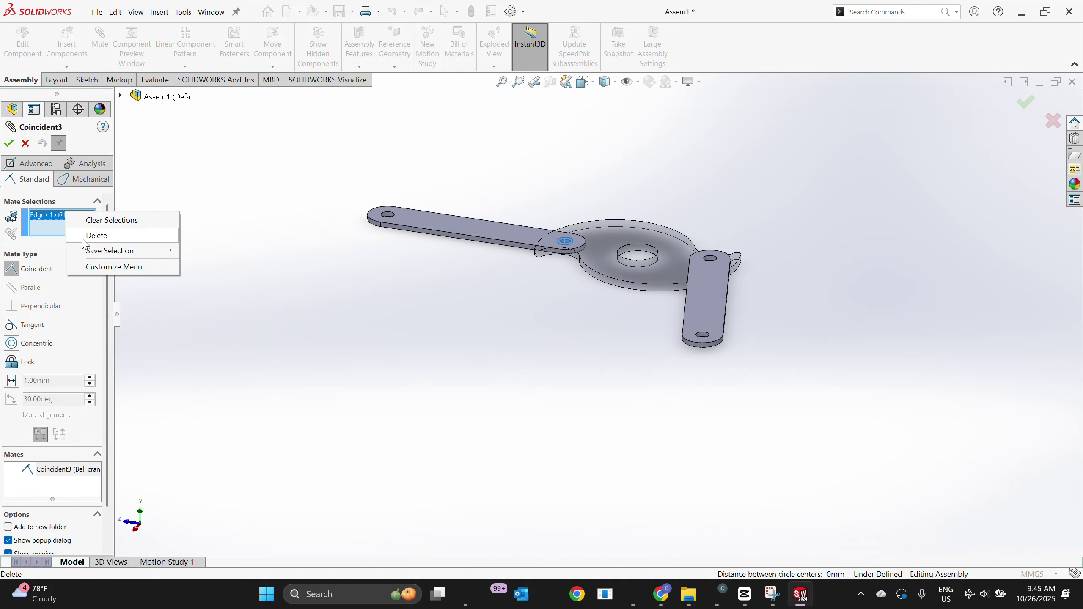
{"action": "left_click", "coordinate": [92, 234]}
{"action": "middle_click_drag", "start_coordinate": [370, 291], "coordinate": [394, 343]}
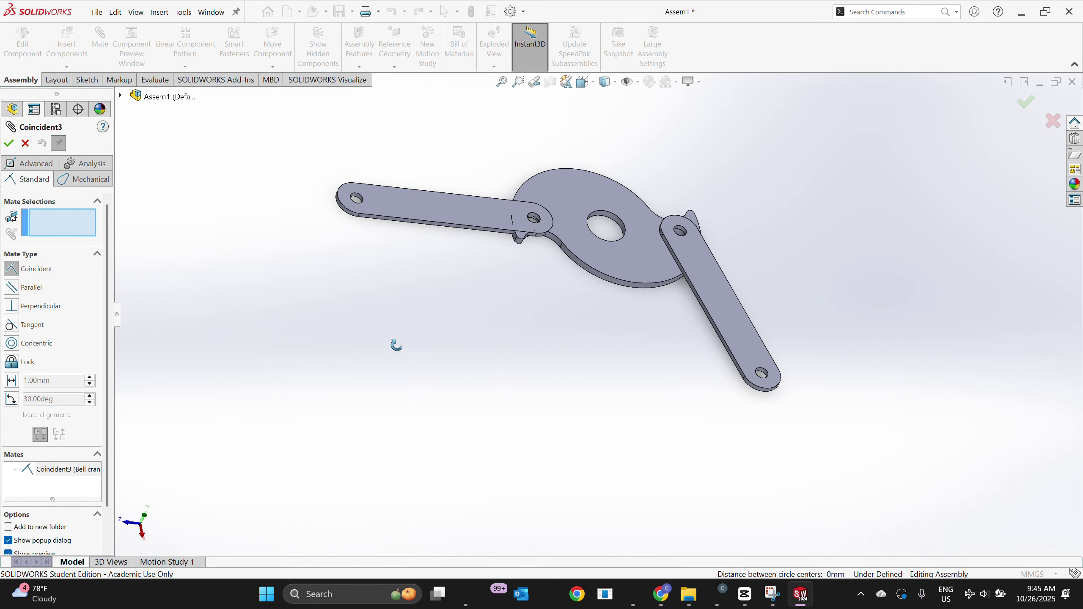
{"action": "left_click_drag", "start_coordinate": [454, 201], "coordinate": [303, 399]}
{"action": "left_click", "coordinate": [429, 242]}
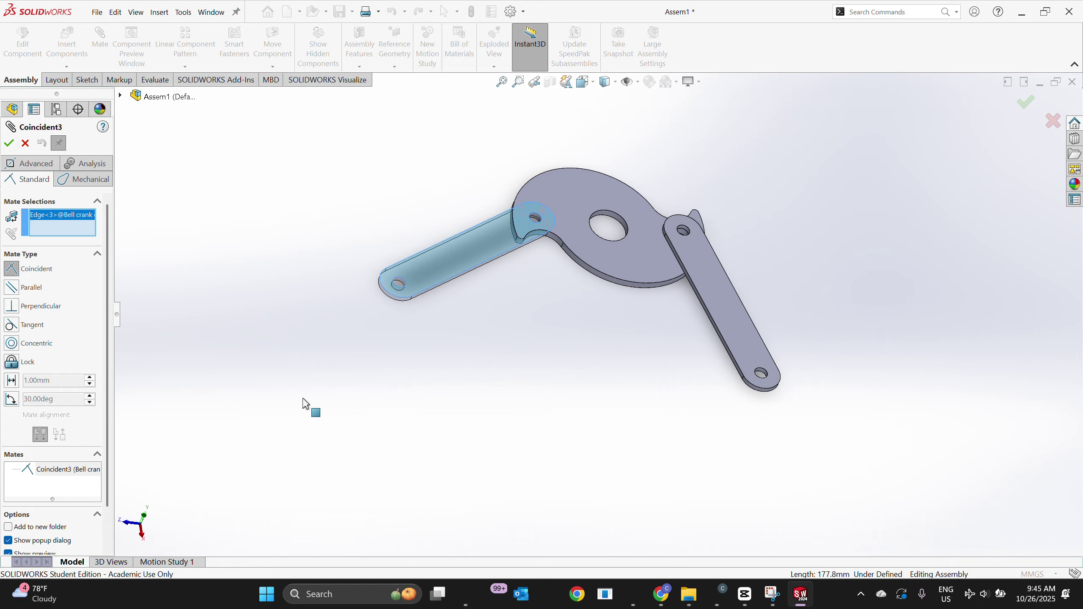
{"action": "right_click", "coordinate": [58, 212]}
{"action": "left_click", "coordinate": [100, 222]}
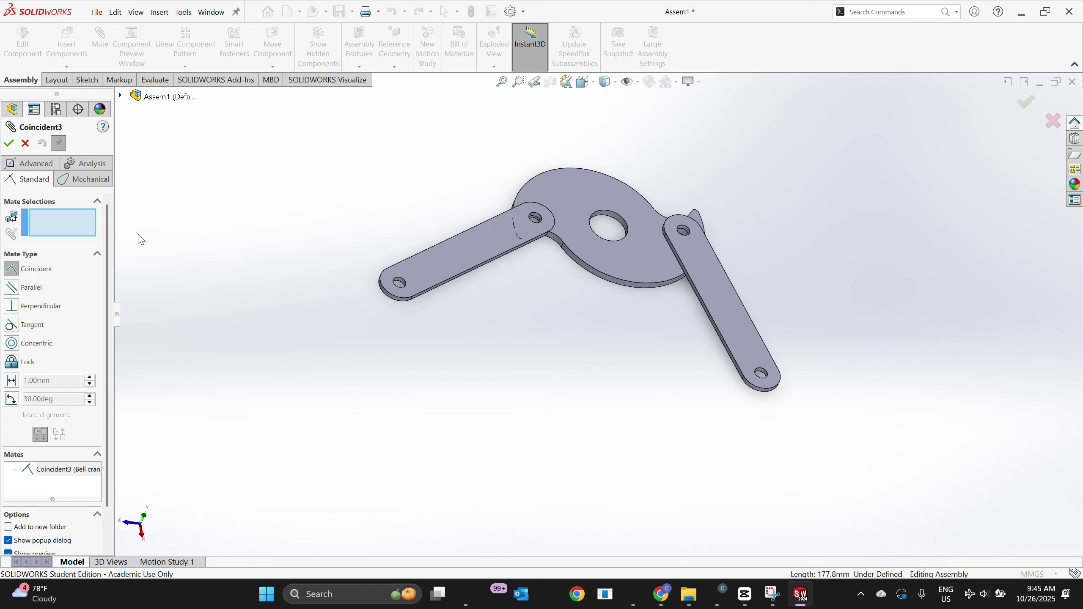
{"action": "left_click_drag", "start_coordinate": [454, 276], "coordinate": [597, 420]}
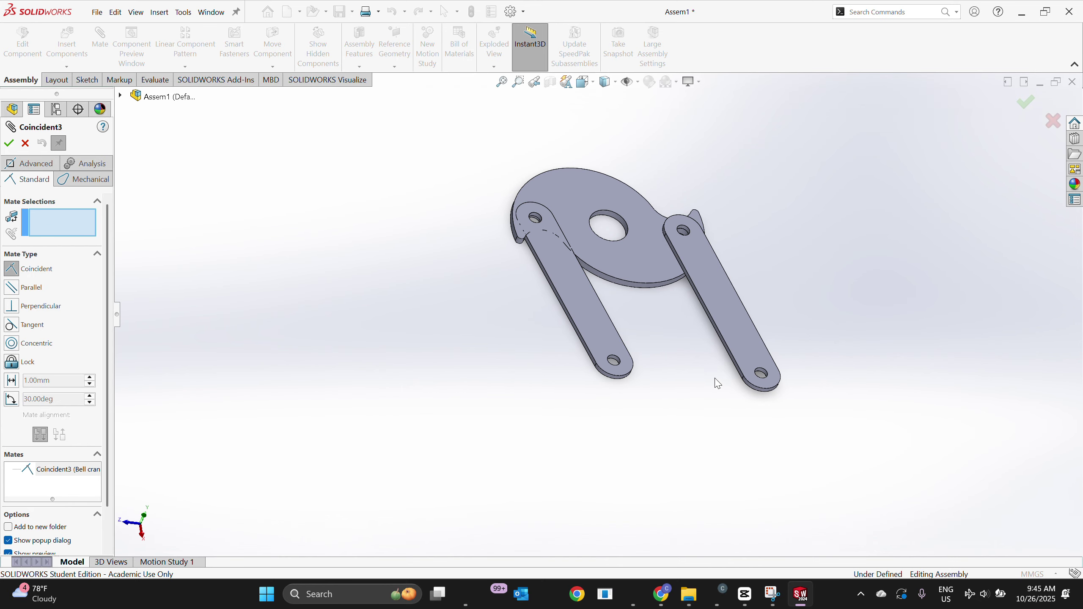
{"action": "left_click_drag", "start_coordinate": [748, 321], "coordinate": [771, 371]}
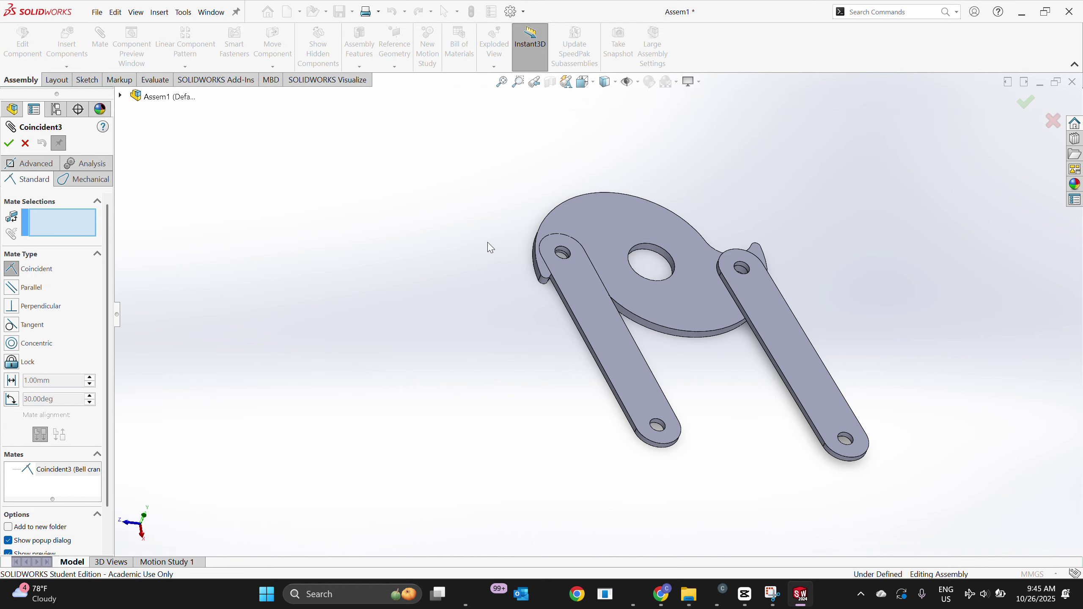
{"action": "middle_click_drag", "start_coordinate": [489, 247], "coordinate": [513, 245]}
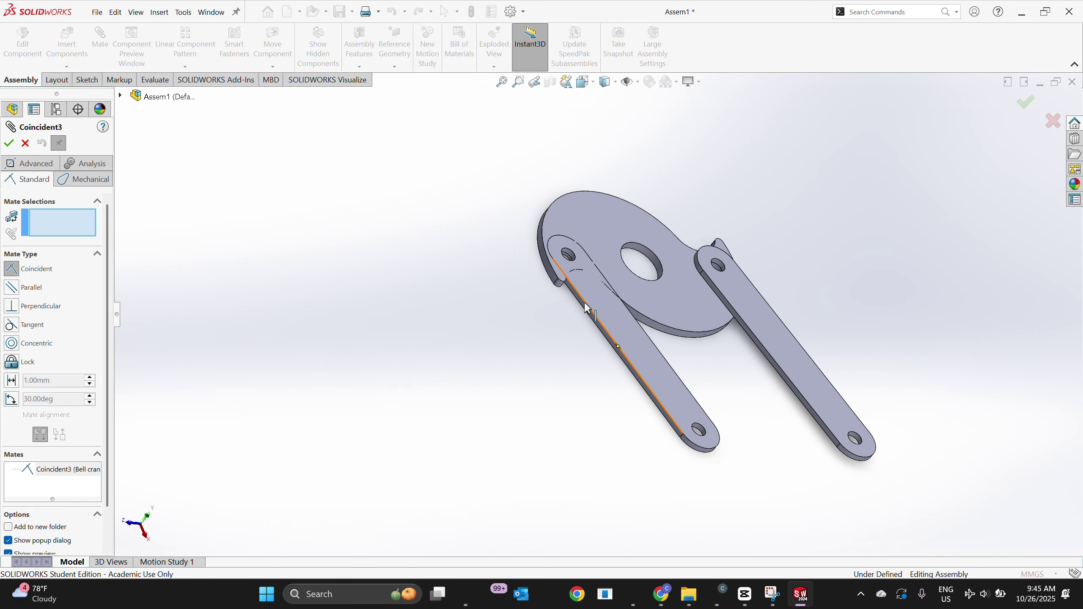
{"action": "left_click_drag", "start_coordinate": [626, 358], "coordinate": [611, 370]}
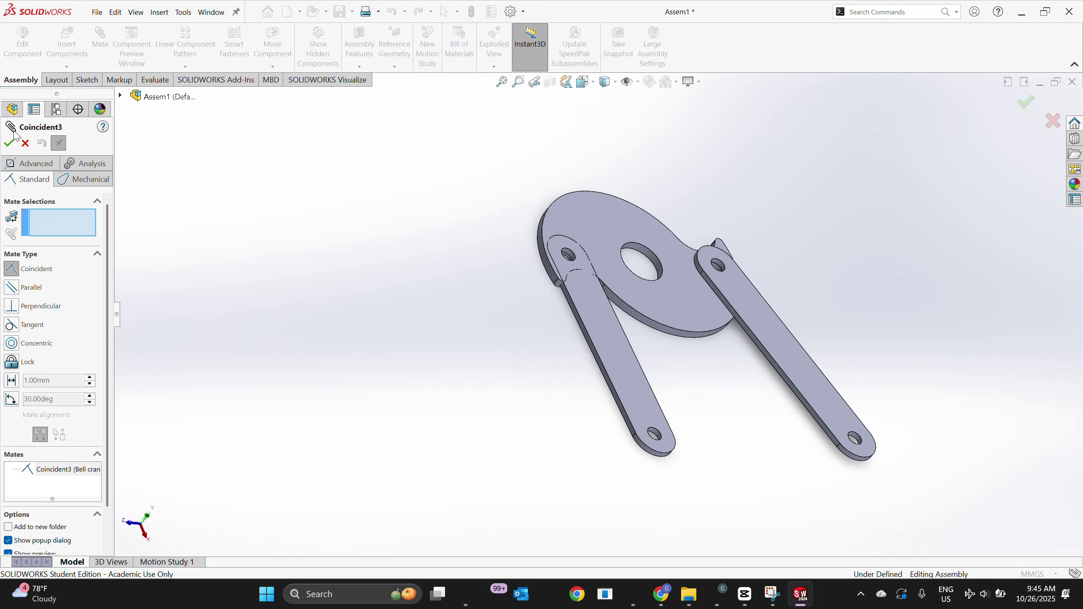
{"action": "left_click", "coordinate": [8, 143]}
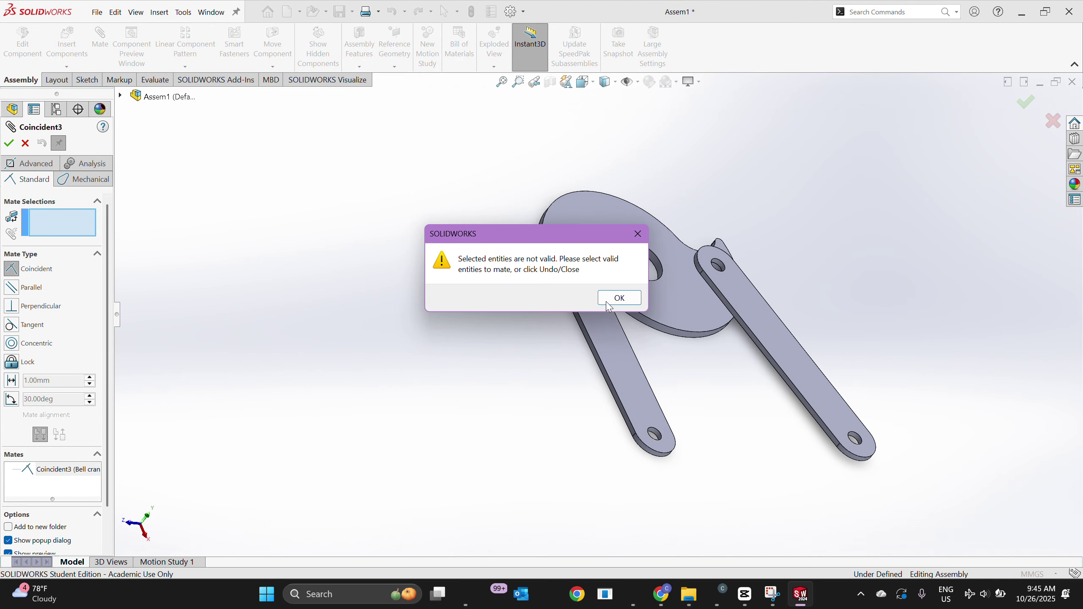
{"action": "left_click", "coordinate": [608, 303]}
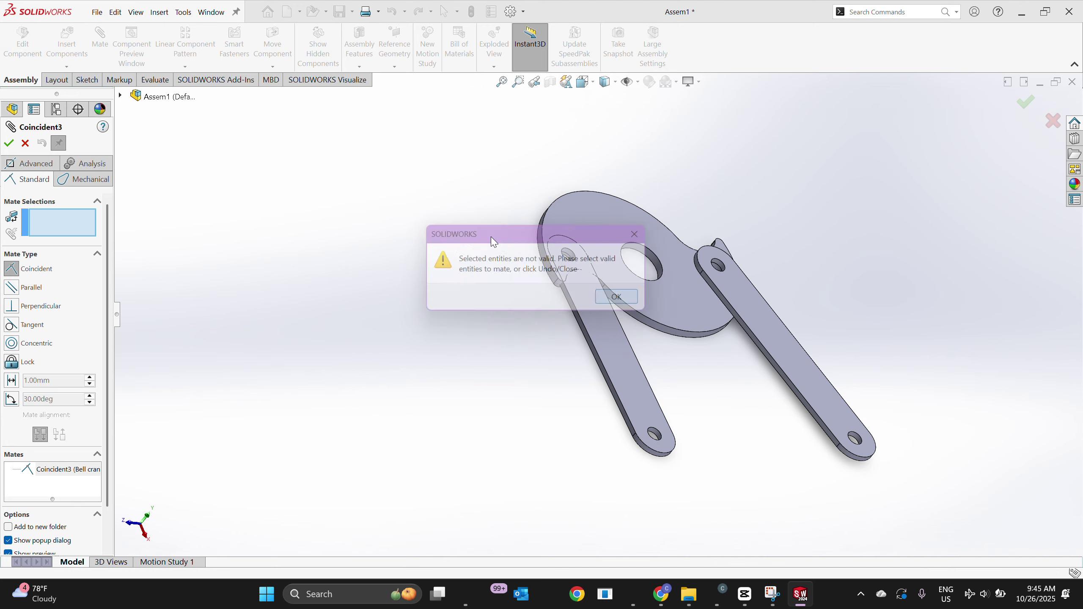
{"action": "left_click", "coordinate": [26, 145]}
Delete the Coincident3 mate between the plate and the second linkage
{"action": "left_click", "coordinate": [61, 318]}
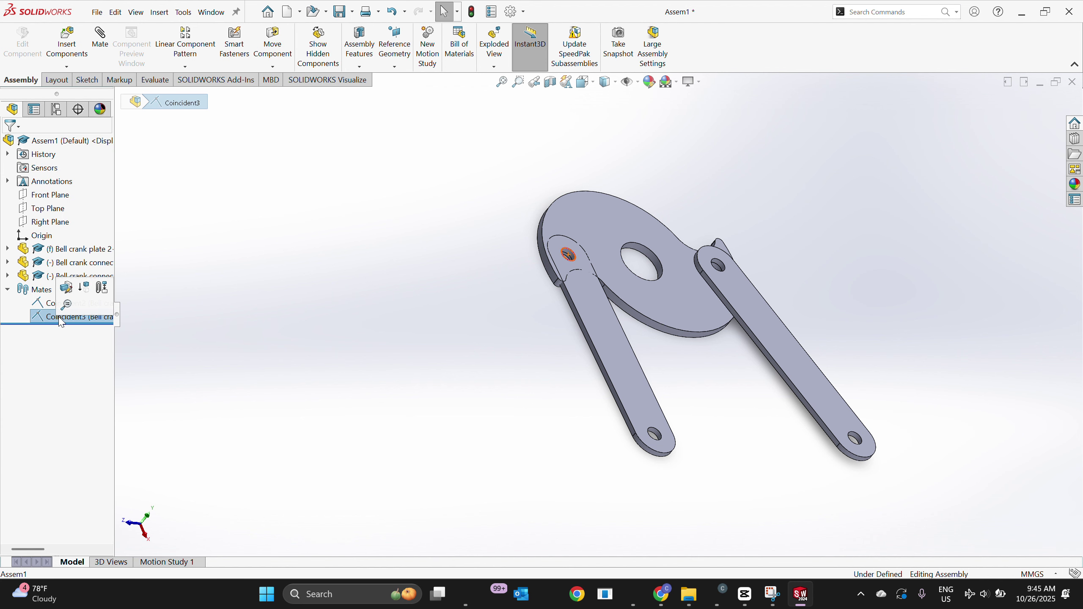
{"action": "right_click", "coordinate": [61, 320]}
{"action": "left_click", "coordinate": [79, 371]}
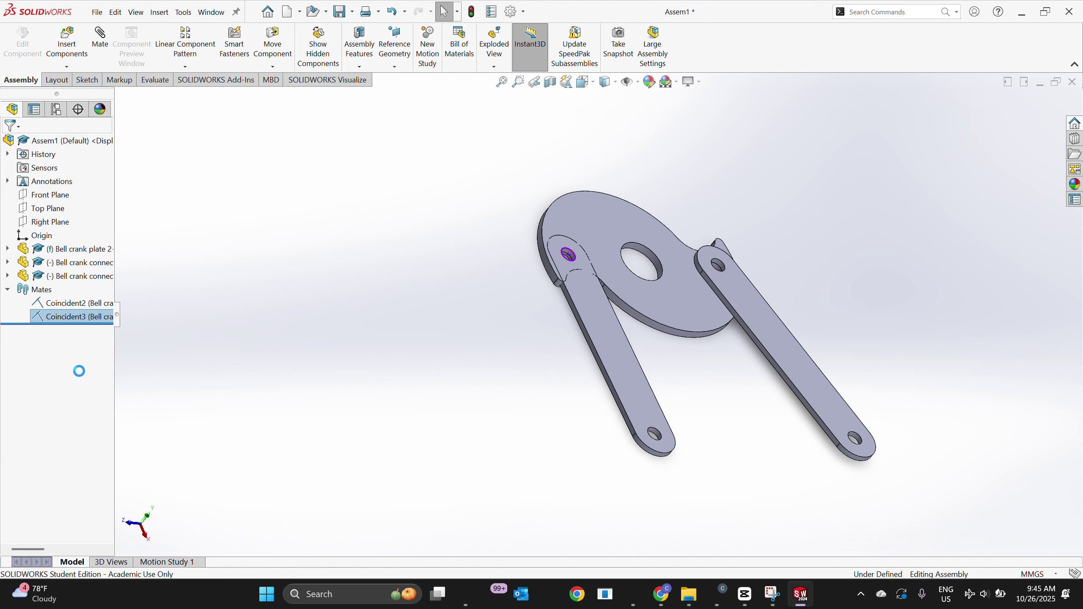
{"action": "left_click", "coordinate": [624, 230]}
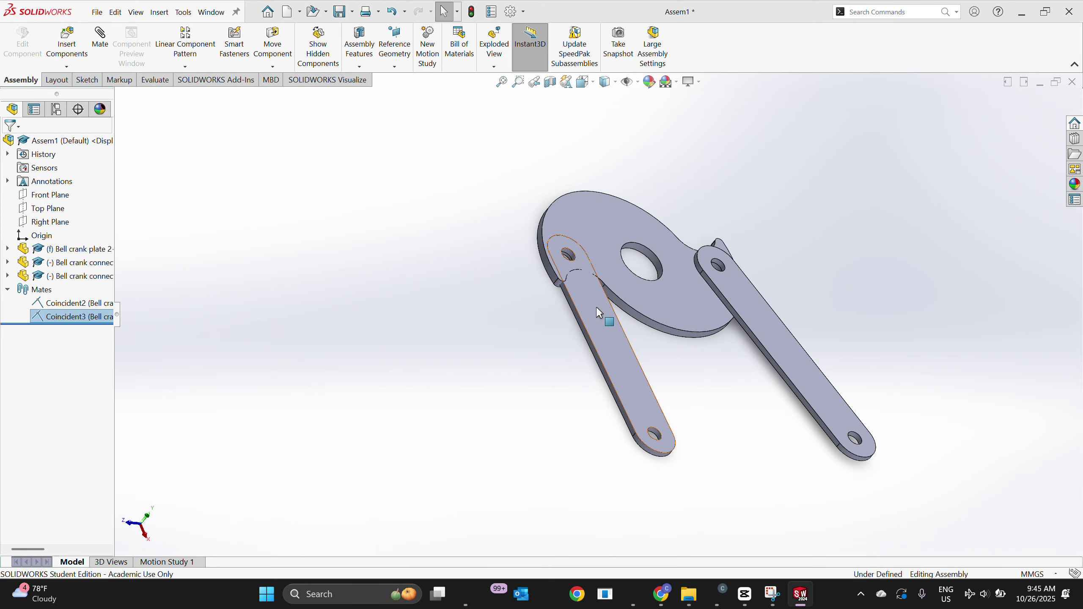
Move the freed second linkage off the plate, clear of the first linkage
{"action": "left_click", "coordinate": [581, 313]}
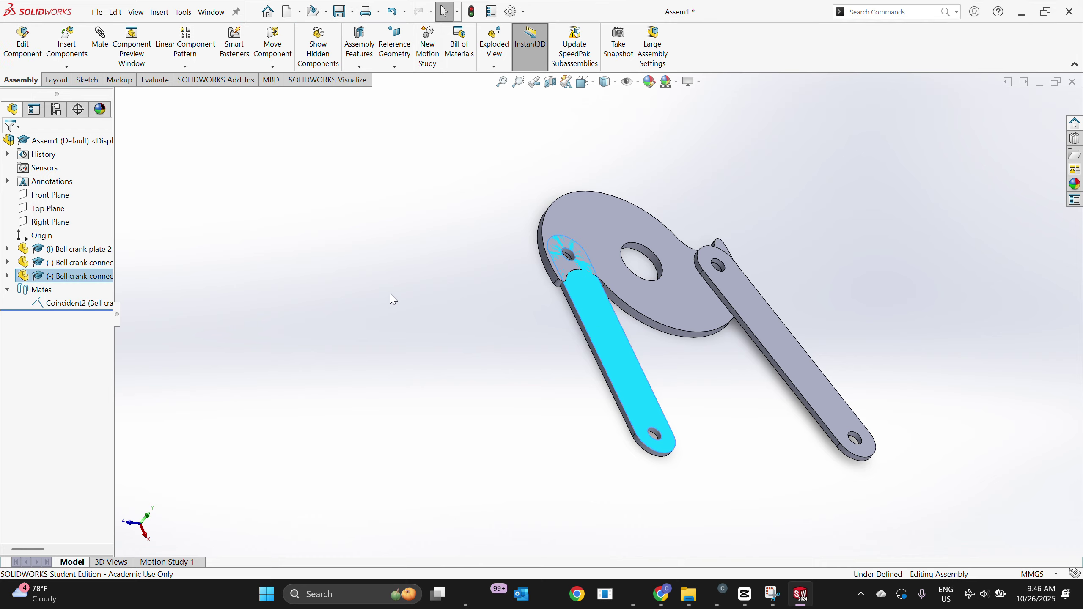
{"action": "left_click_drag", "start_coordinate": [599, 328], "coordinate": [745, 181]}
{"action": "left_click", "coordinate": [483, 153]}
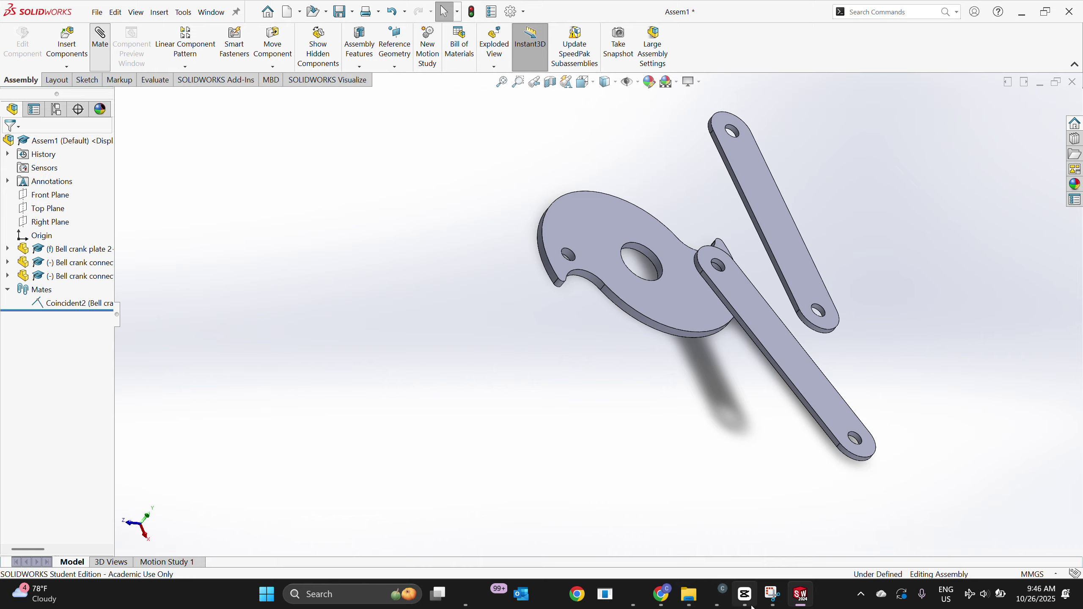
Add a coincident mate between the front edge of the plate's free hole and the back edge of the second linkage's upper hole
{"action": "mouse_move", "coordinate": [745, 595]}
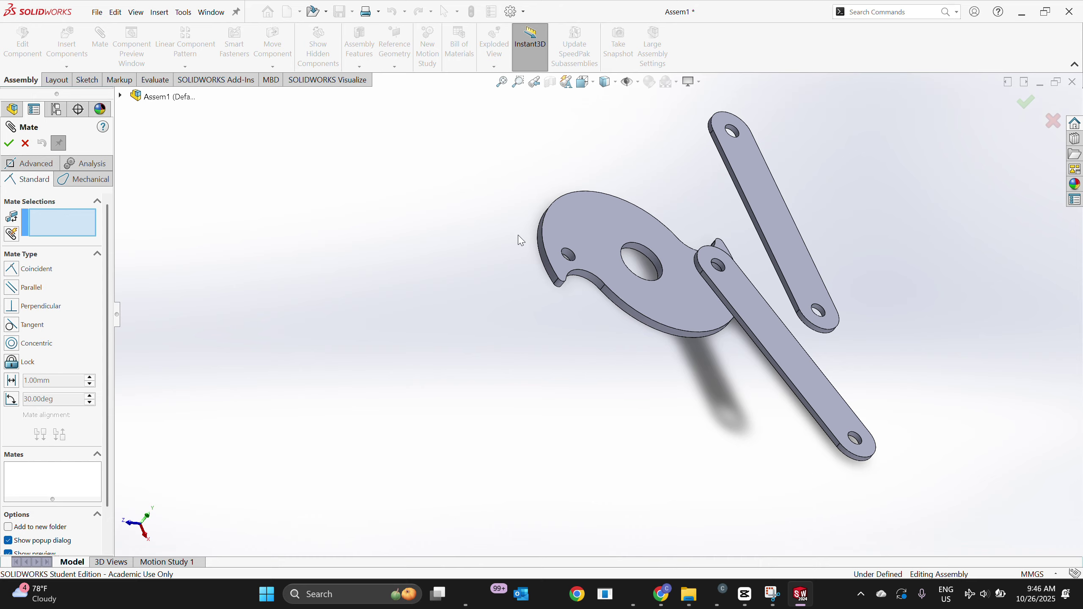
{"action": "left_click", "coordinate": [574, 261]}
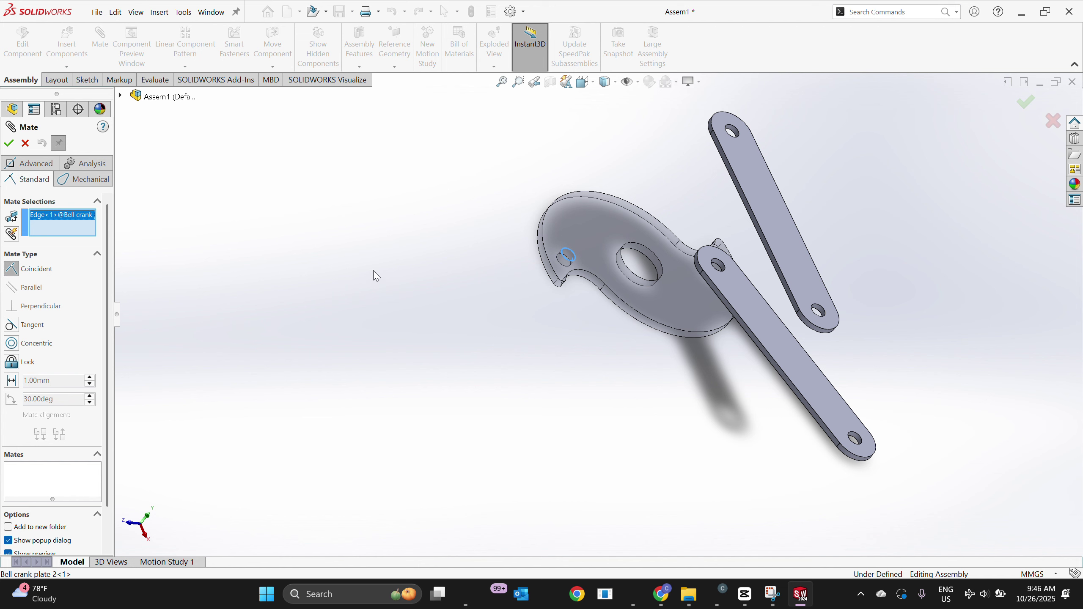
{"action": "middle_click_drag", "start_coordinate": [375, 273], "coordinate": [469, 283]}
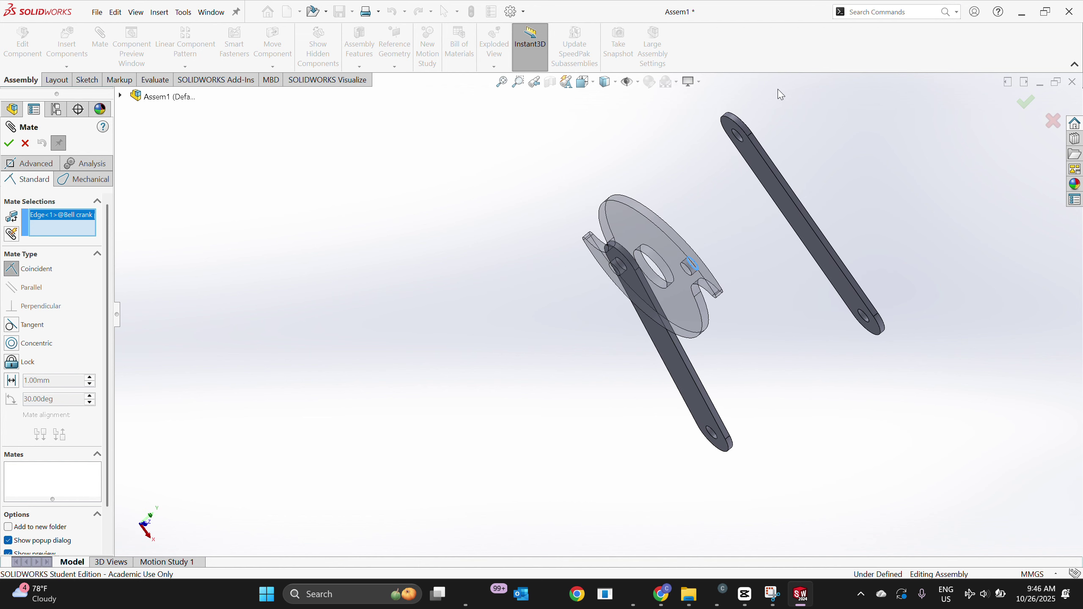
{"action": "left_click", "coordinate": [739, 134]}
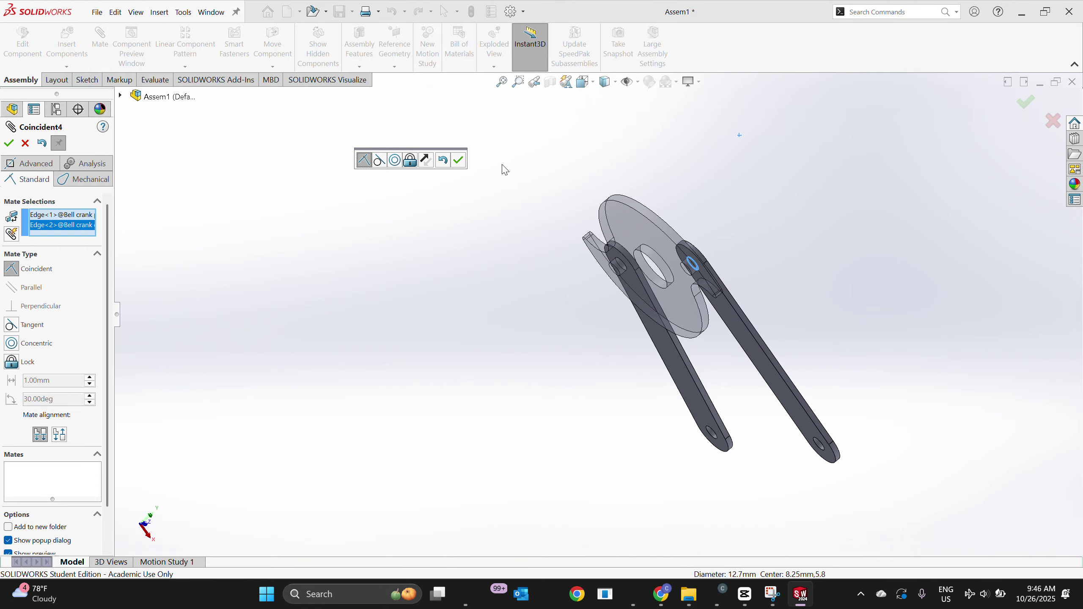
{"action": "middle_click_drag", "start_coordinate": [504, 170], "coordinate": [411, 225]}
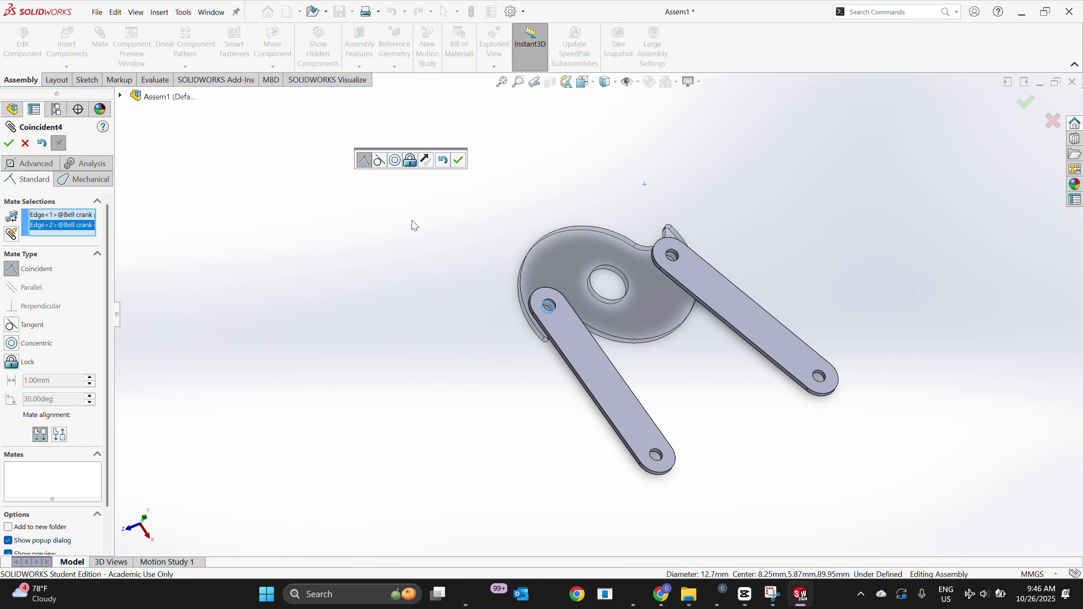
{"action": "left_click", "coordinate": [458, 161]}
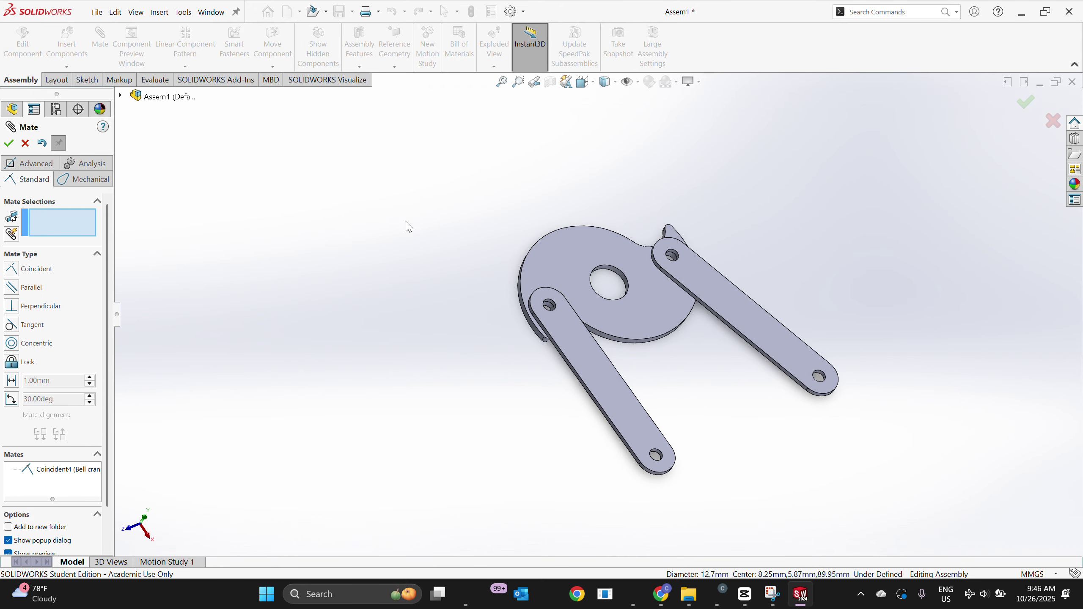
{"action": "left_click", "coordinate": [9, 143]}
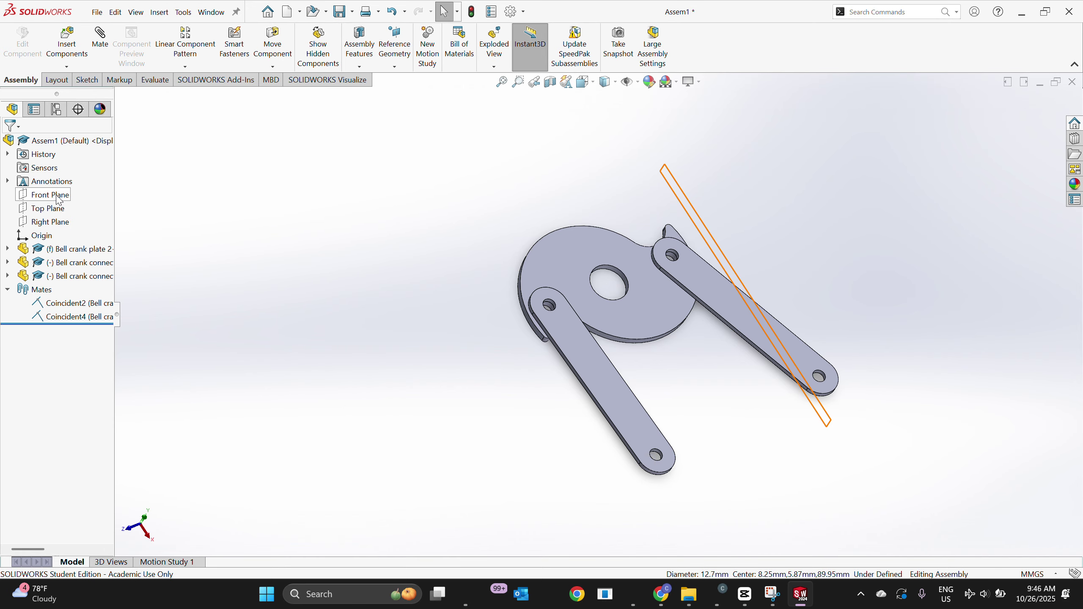
View the assembly normal to the Top Plane and swing both linkages about their plate holes to test their movement
{"action": "left_click", "coordinate": [58, 208]}
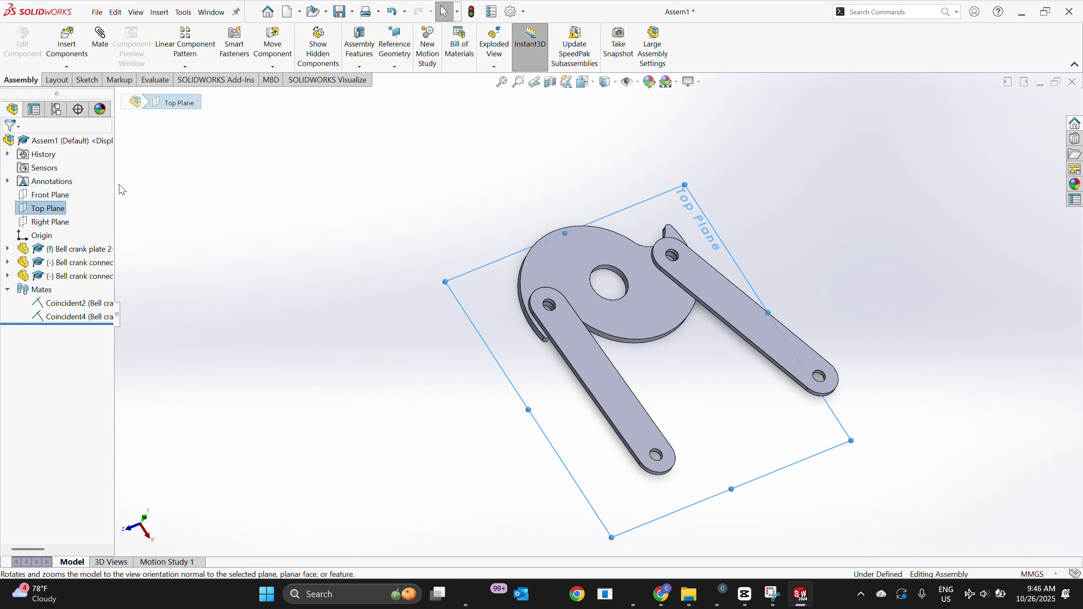
{"action": "left_click", "coordinate": [122, 191]}
{"action": "scroll", "coordinate": [639, 271], "scroll_direction": "down", "scroll_amount": 2}
{"action": "scroll", "coordinate": [639, 270], "scroll_direction": "up", "scroll_amount": 2}
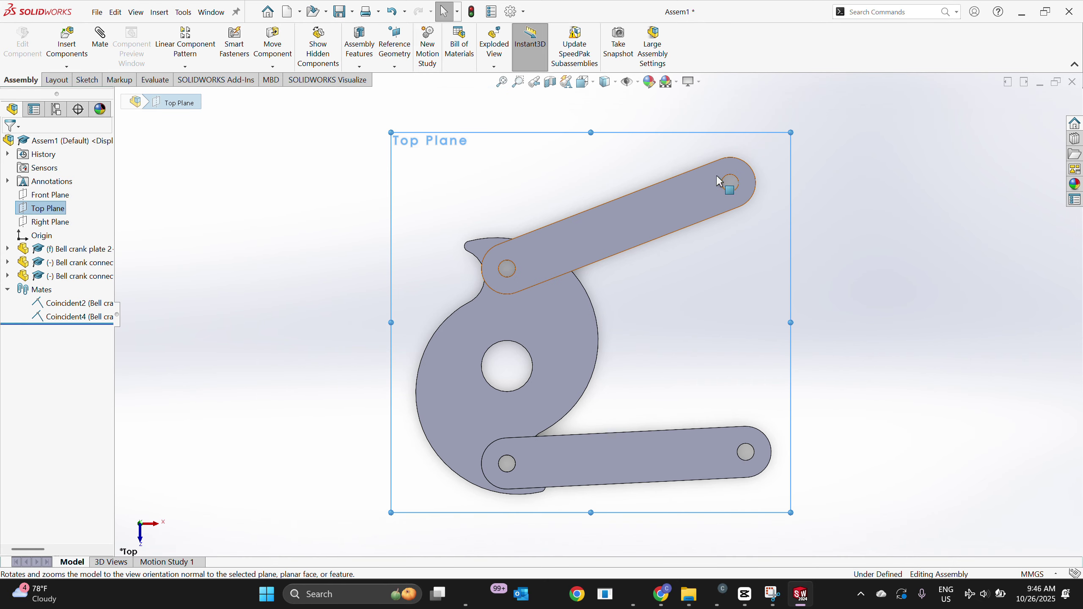
{"action": "left_click_drag", "start_coordinate": [719, 182], "coordinate": [398, 360]}
{"action": "left_click_drag", "start_coordinate": [684, 457], "coordinate": [666, 472]}
{"action": "left_click_drag", "start_coordinate": [668, 216], "coordinate": [619, 256]}
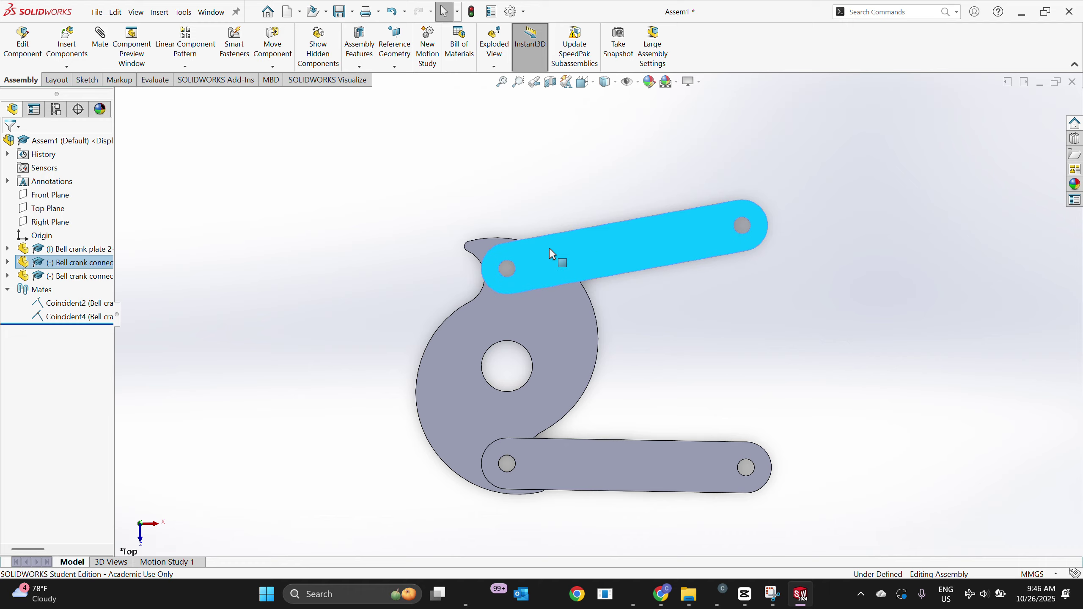
Insert the "yaw lol" part into the assembly, placing it in the empty space beside the plate, opposite the linkages
{"action": "scroll", "coordinate": [811, 314], "scroll_direction": "up", "scroll_amount": 2}
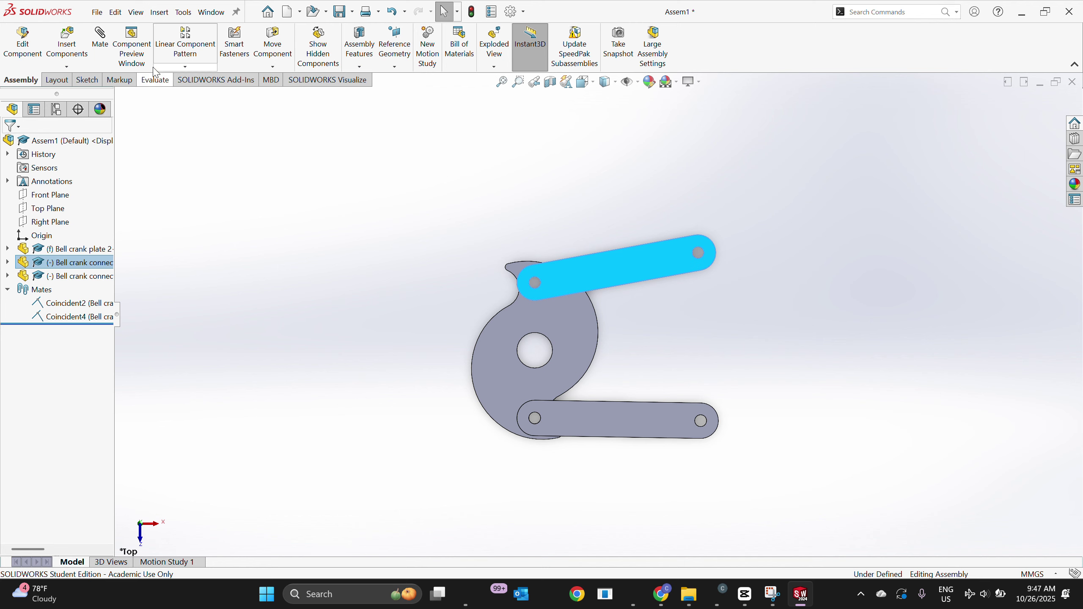
{"action": "left_click", "coordinate": [66, 66]}
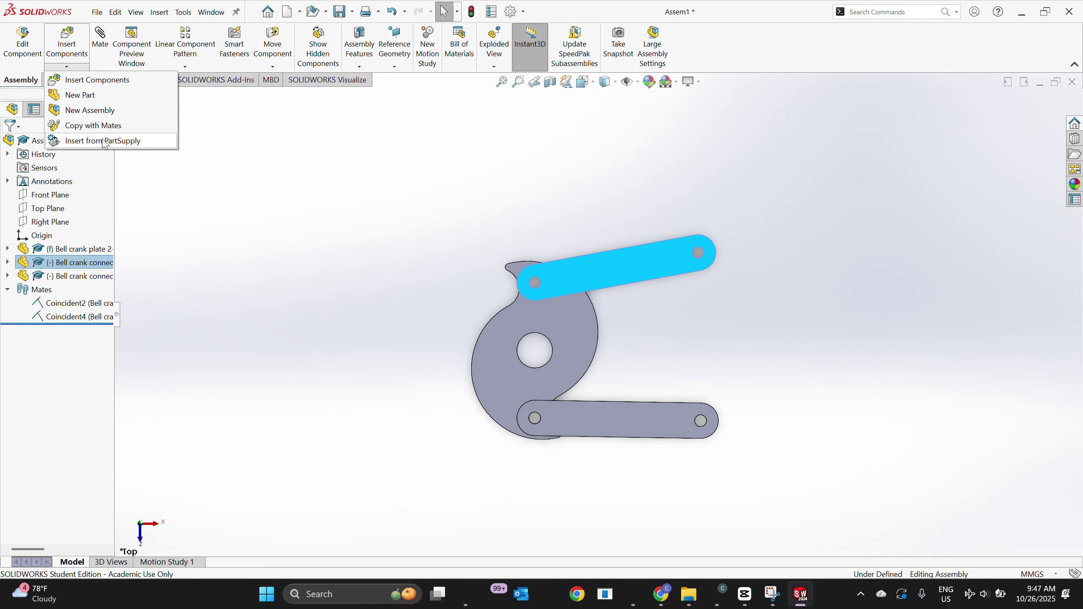
{"action": "left_click", "coordinate": [135, 92]}
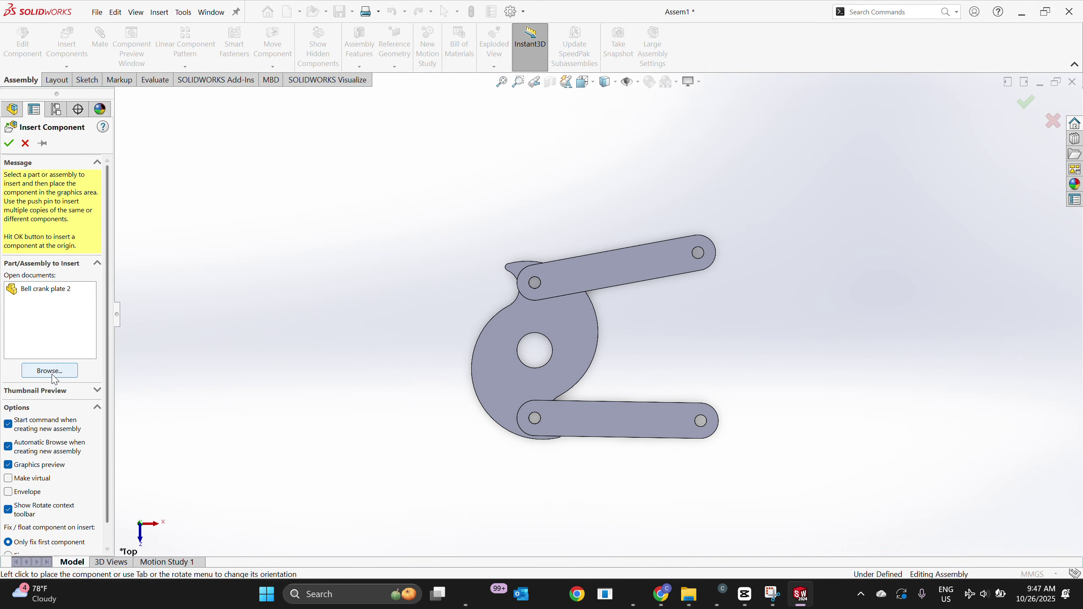
{"action": "left_click", "coordinate": [52, 374]}
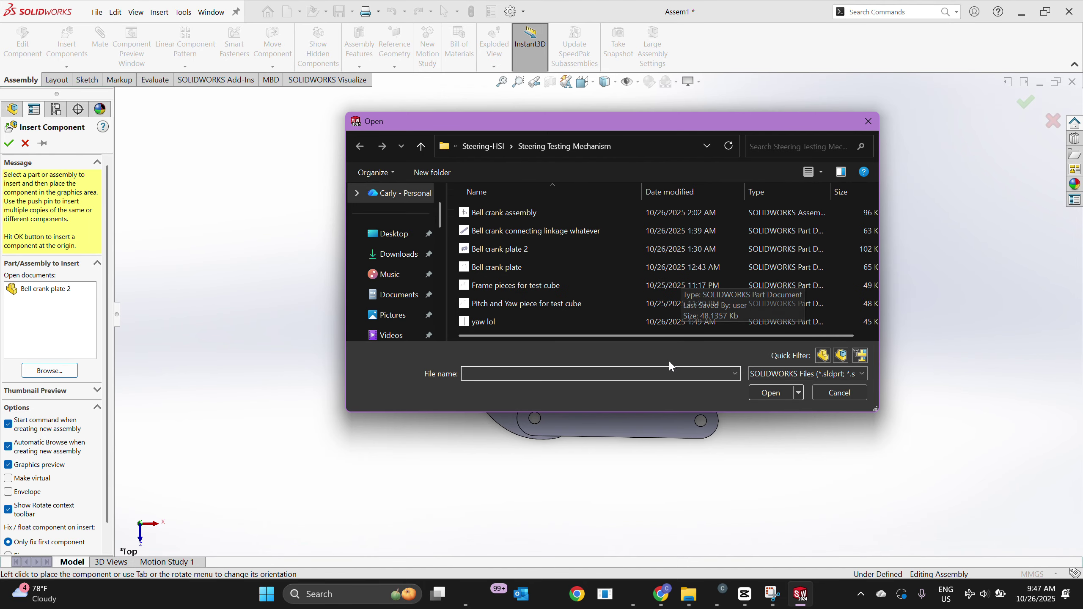
{"action": "left_click", "coordinate": [666, 321]}
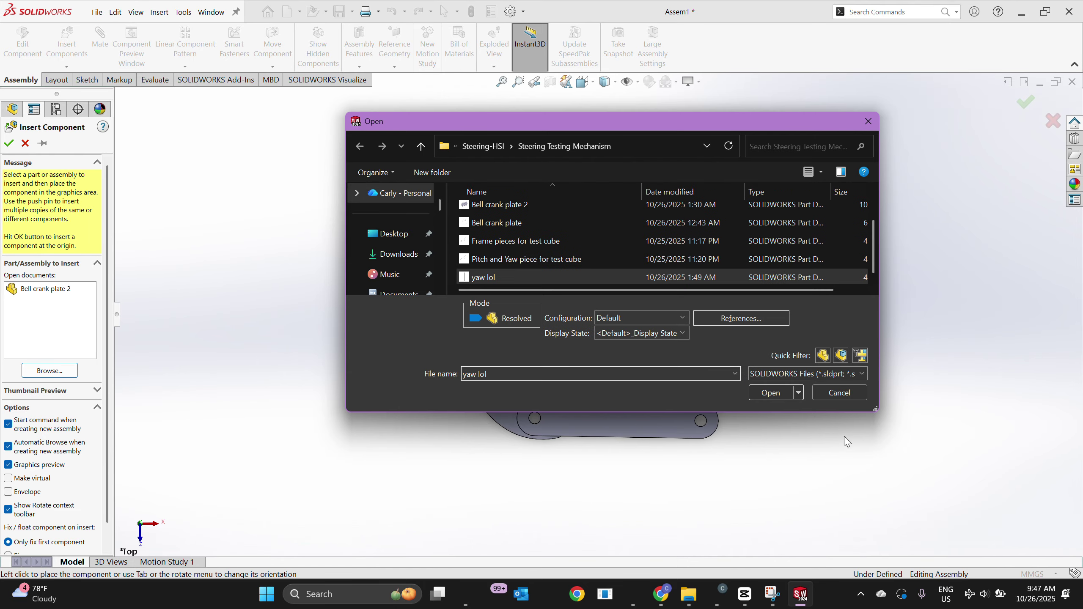
{"action": "left_click", "coordinate": [768, 394]}
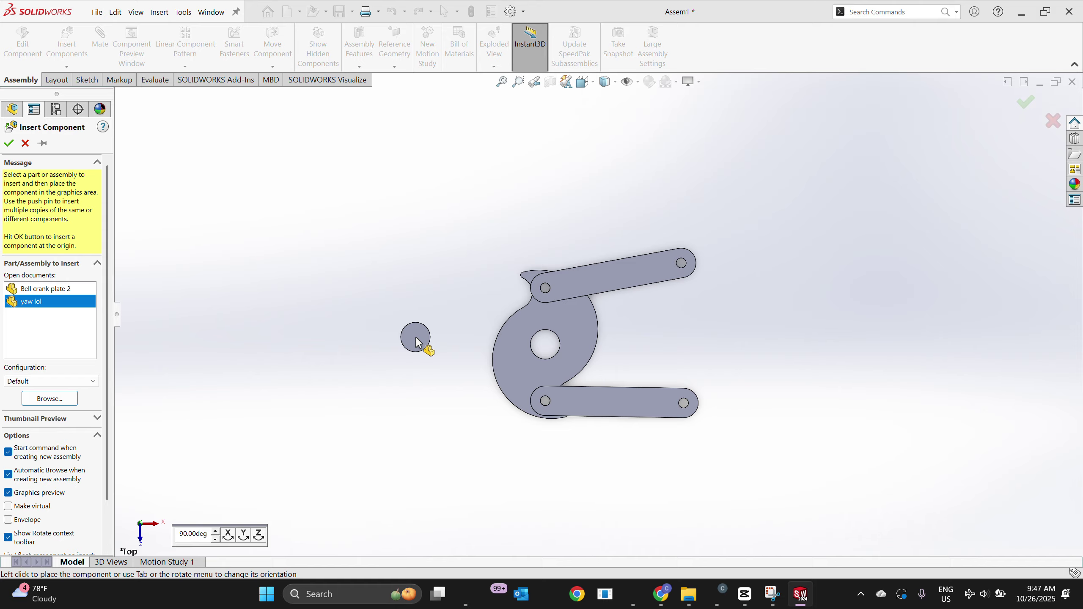
{"action": "left_click", "coordinate": [417, 341]}
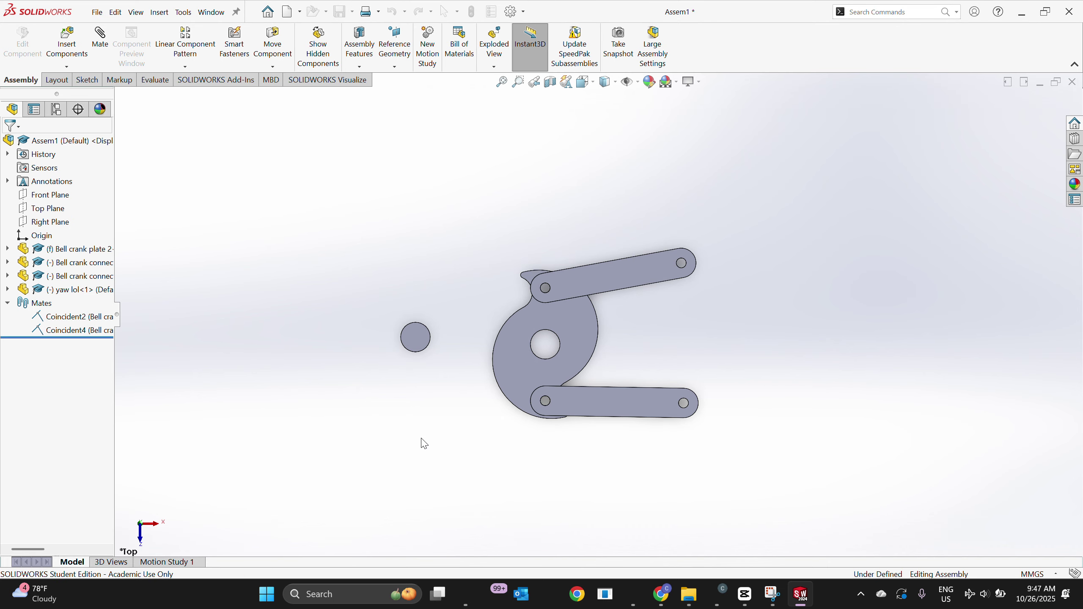
Move the loose shaft slightly farther from the plate to test that it is free
{"action": "middle_click_drag", "start_coordinate": [424, 437], "coordinate": [434, 379]}
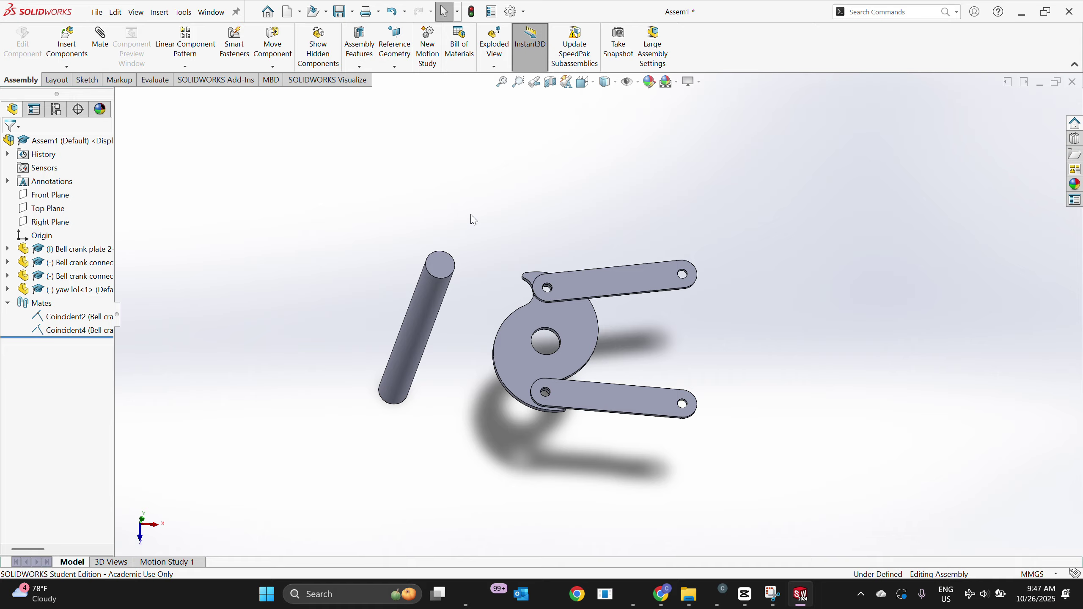
{"action": "middle_click_drag", "start_coordinate": [471, 198], "coordinate": [460, 237]}
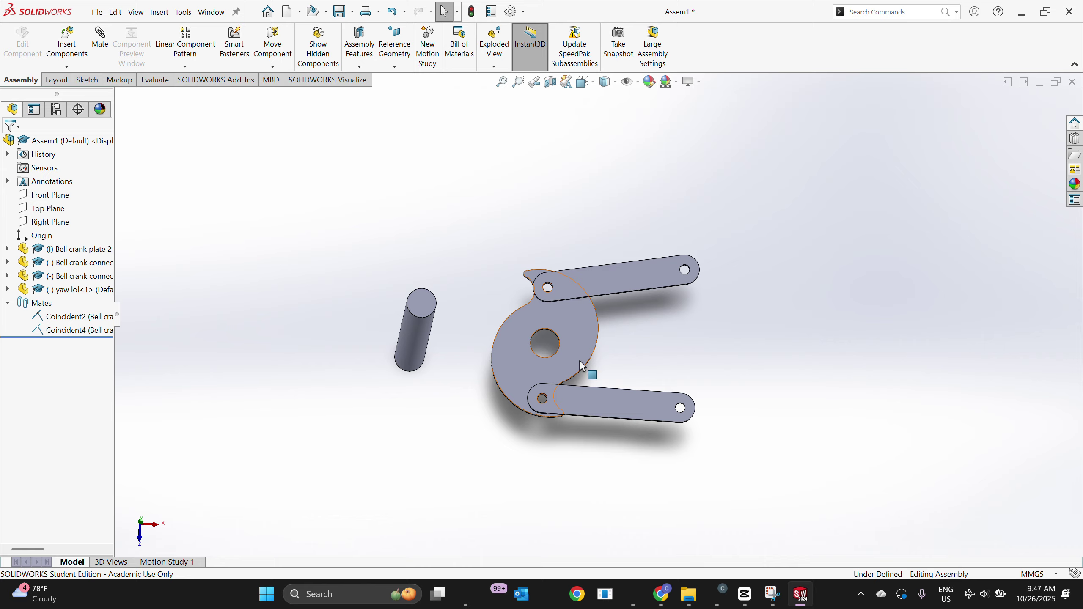
{"action": "middle_click_drag", "start_coordinate": [393, 275], "coordinate": [402, 258]}
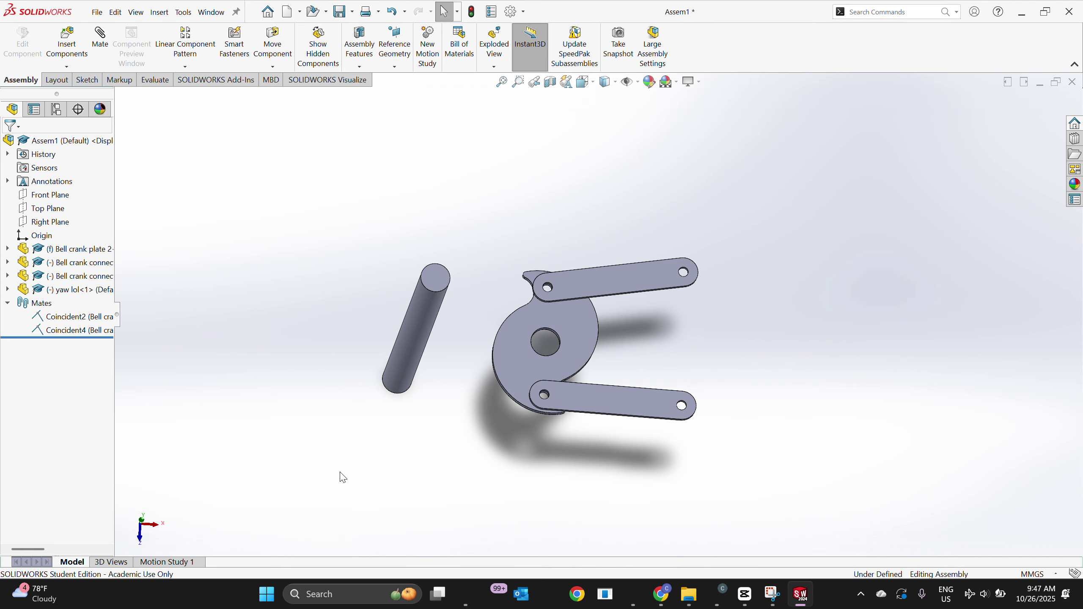
{"action": "left_click", "coordinate": [418, 326]}
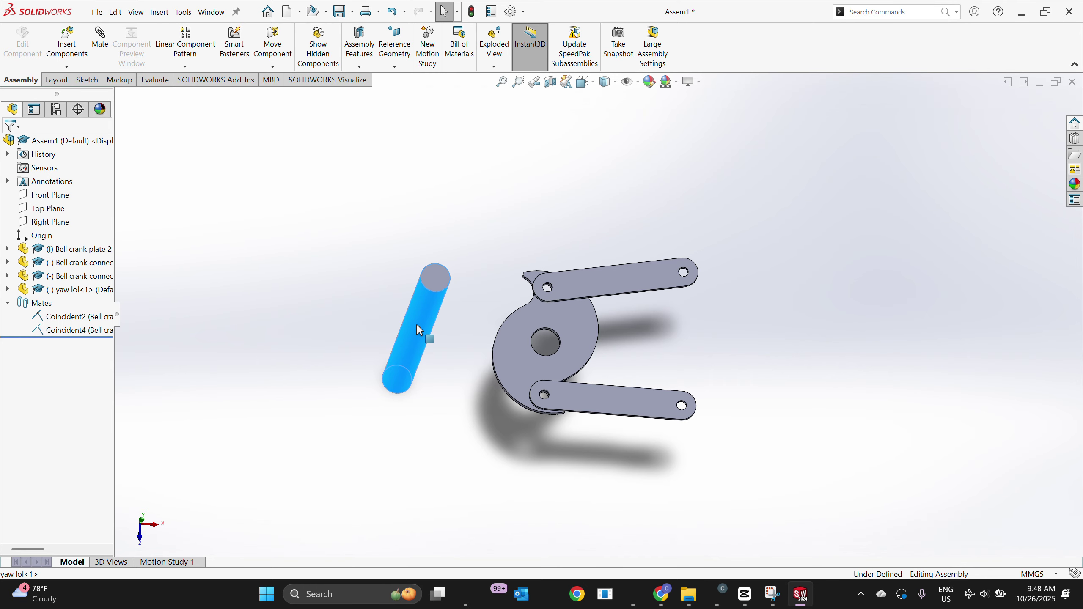
{"action": "right_click", "coordinate": [418, 327]}
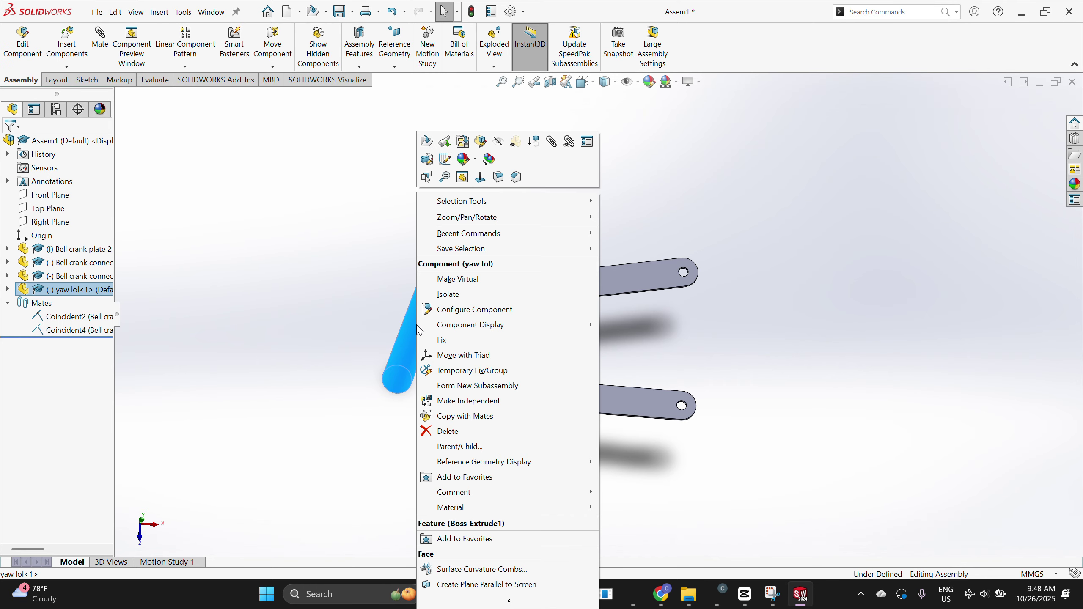
{"action": "left_click", "coordinate": [444, 340]}
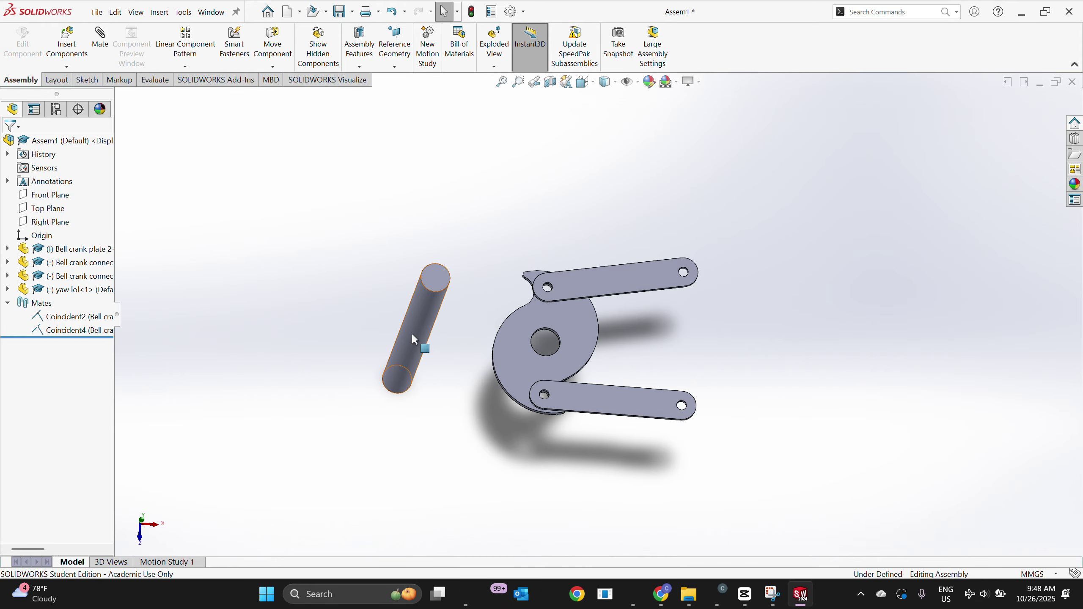
{"action": "left_click_drag", "start_coordinate": [413, 339], "coordinate": [404, 330]}
Add a concentric mate between the edge of the plate's large central hole and the circular edge of the shaft's lower end
{"action": "left_click", "coordinate": [241, 237]}
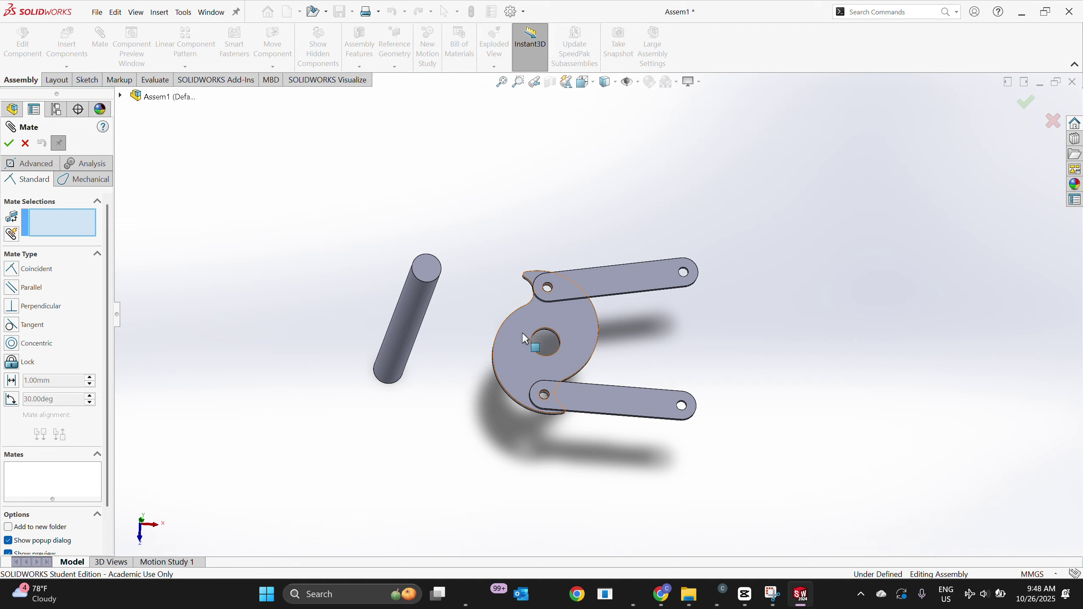
{"action": "left_click", "coordinate": [535, 343]}
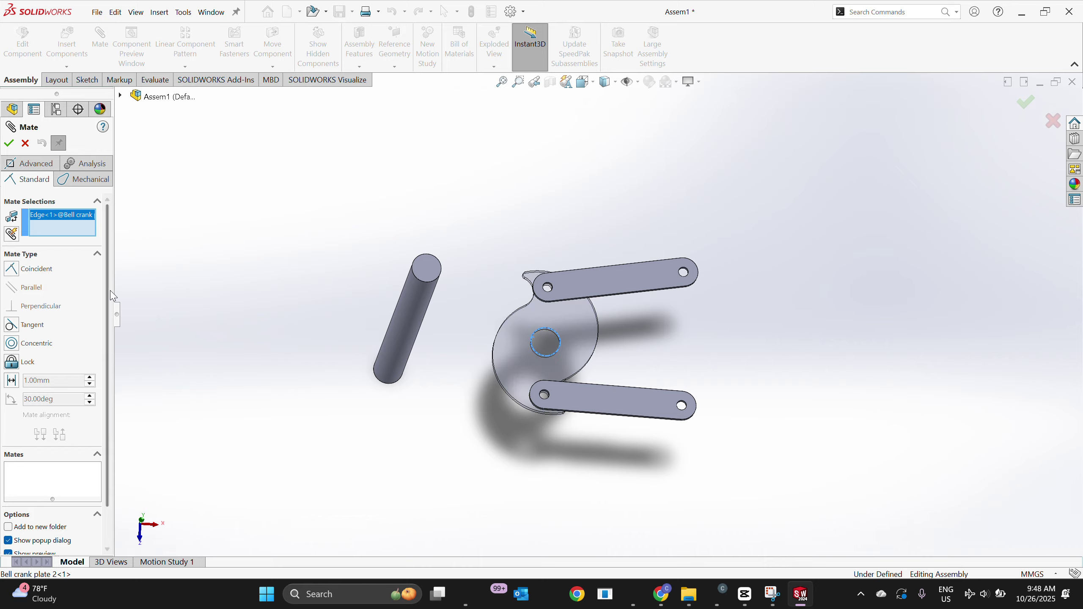
{"action": "left_click", "coordinate": [31, 348]}
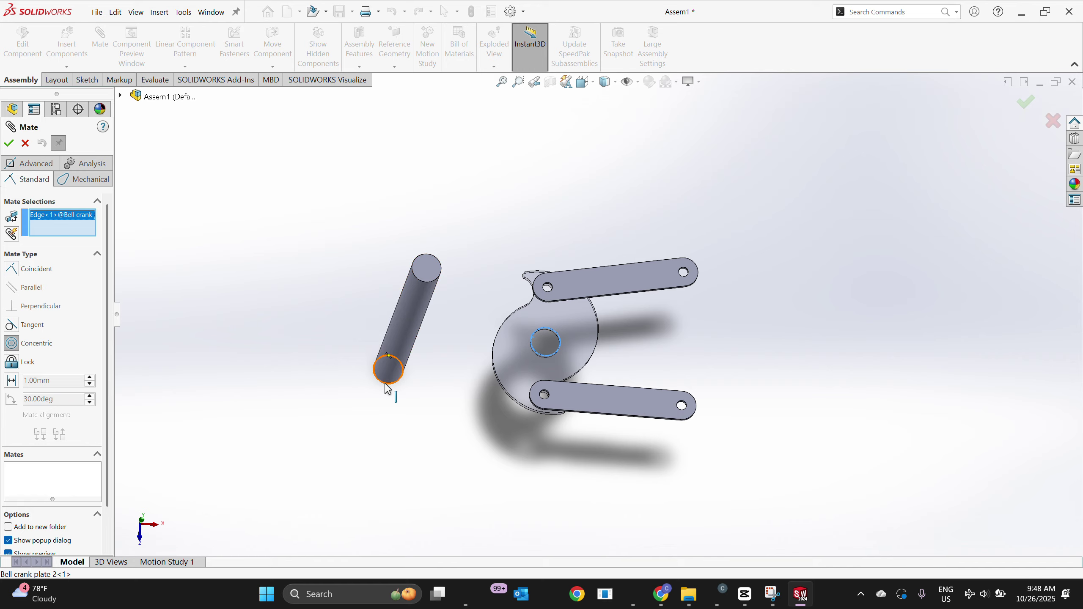
{"action": "left_click", "coordinate": [388, 386]}
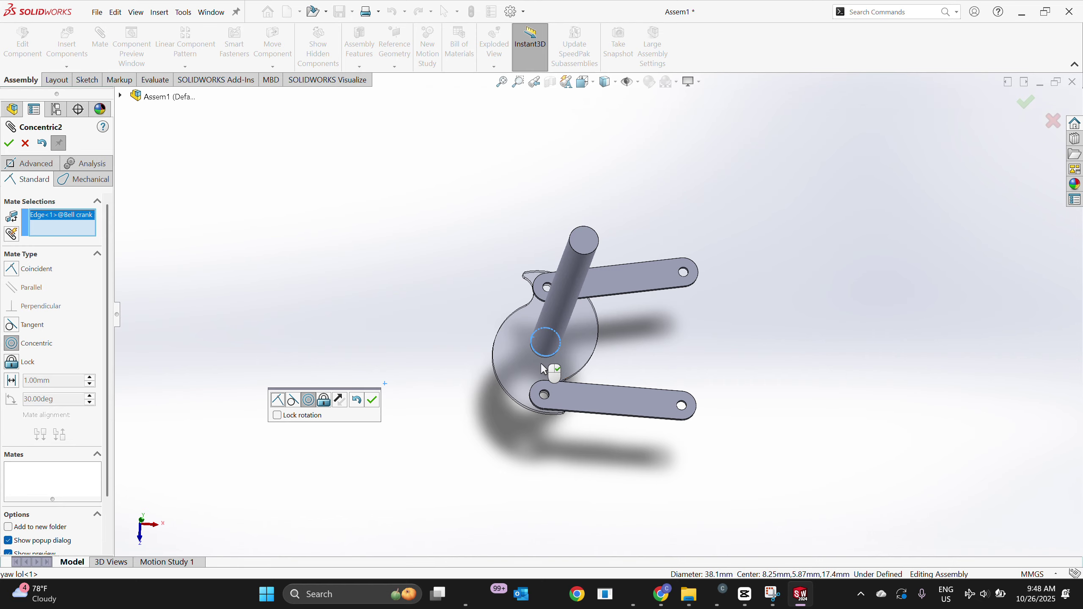
{"action": "left_click", "coordinate": [8, 143]}
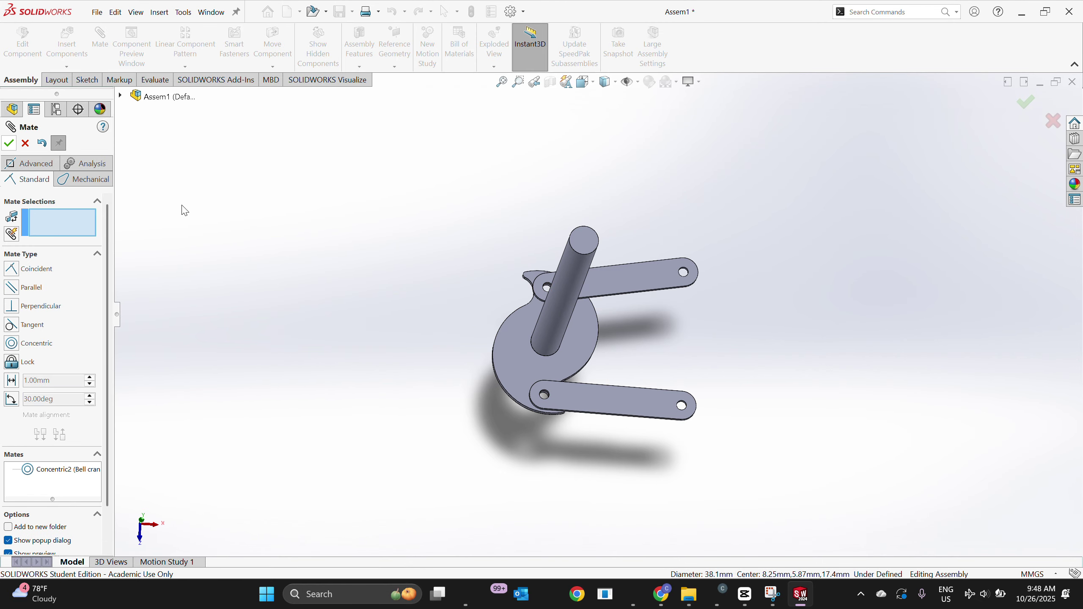
{"action": "left_click", "coordinate": [8, 143]}
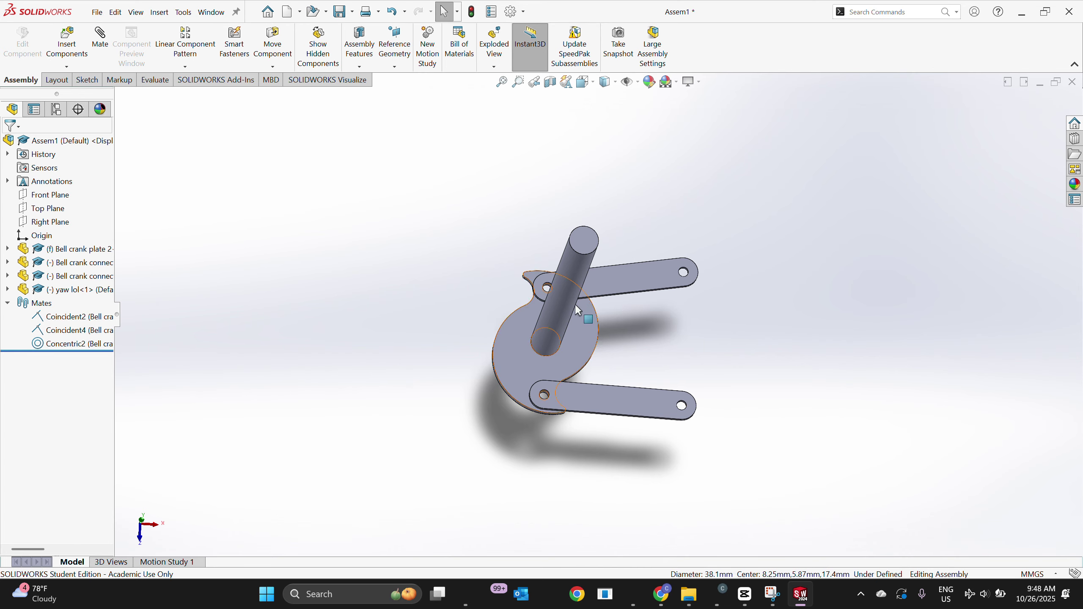
Slide the shaft down through the plate's central hole so that it extends on both sides of the plate
{"action": "left_click", "coordinate": [52, 207]}
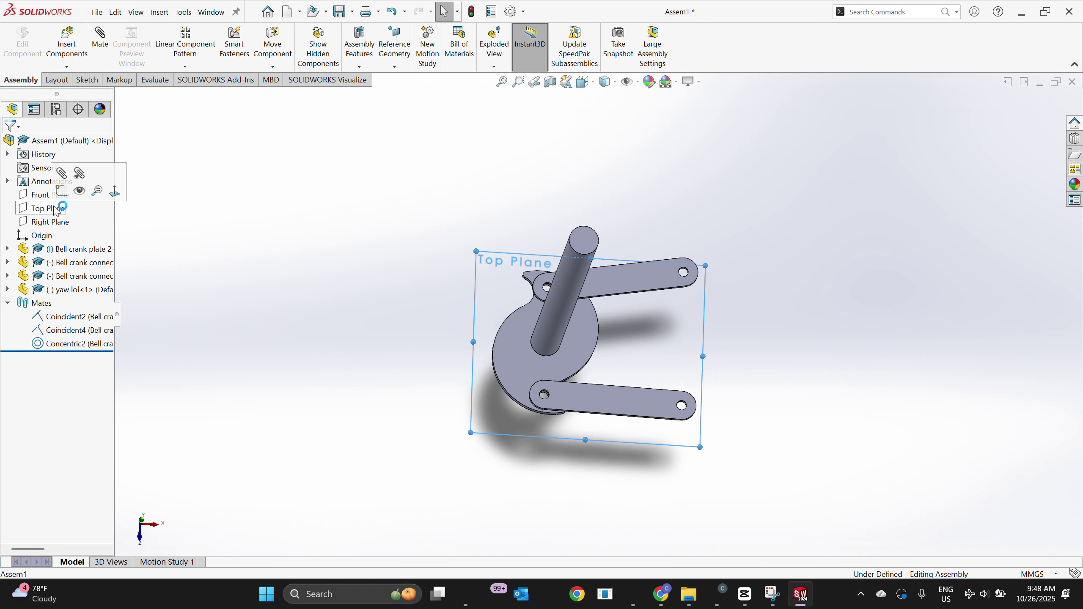
{"action": "left_click", "coordinate": [48, 194]}
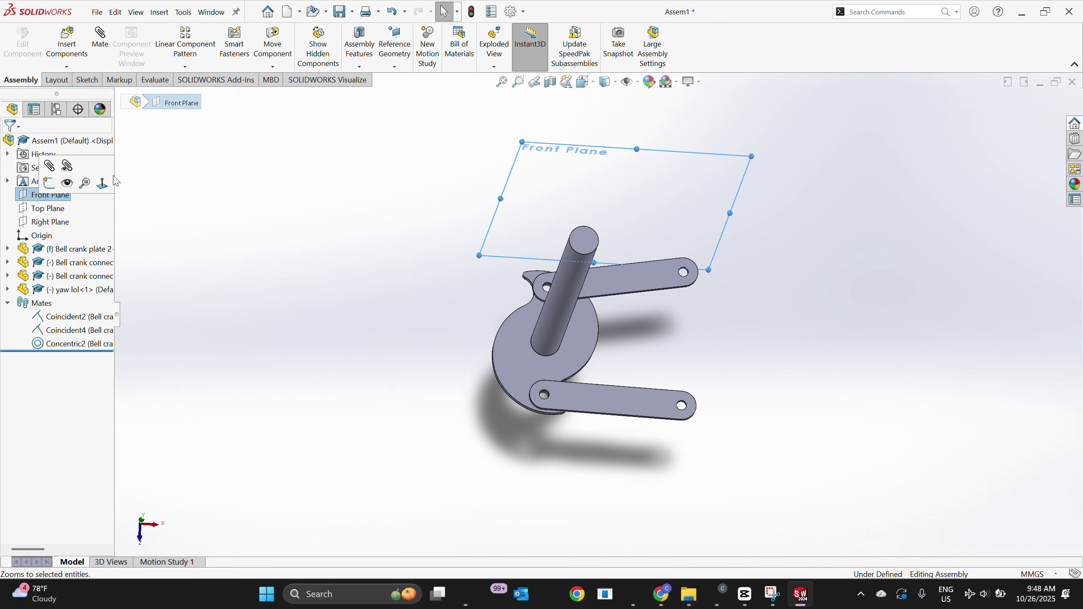
{"action": "left_click", "coordinate": [108, 191]}
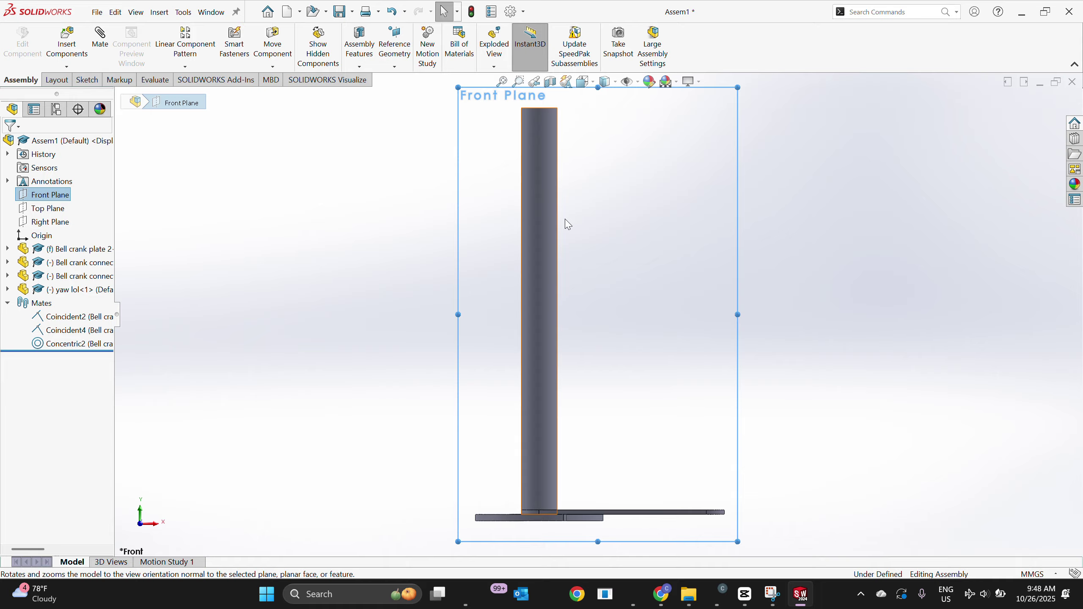
{"action": "left_click", "coordinate": [542, 290]}
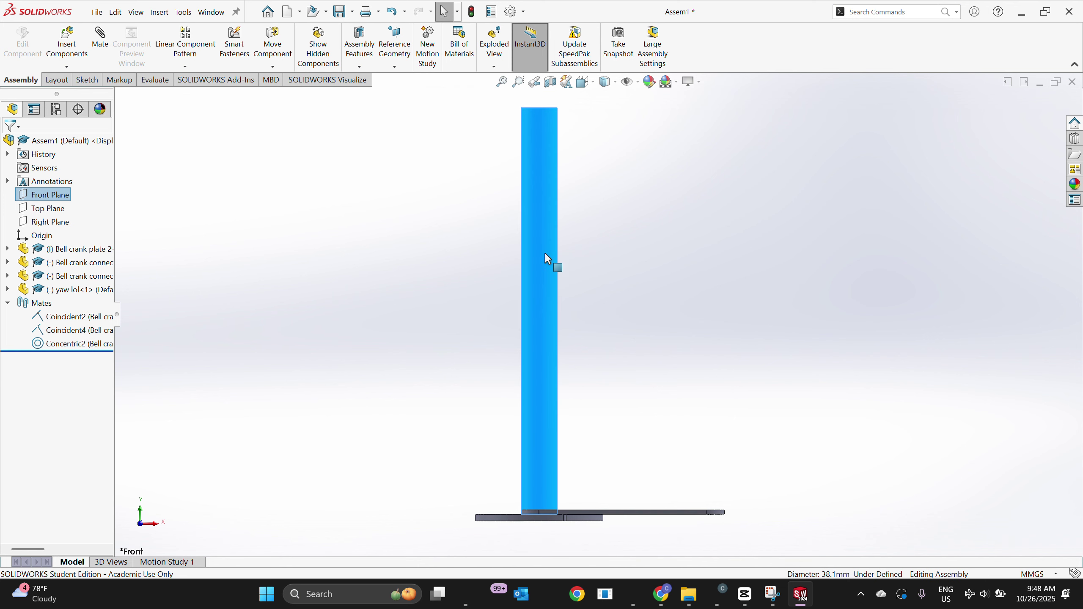
{"action": "left_click", "coordinate": [627, 298]}
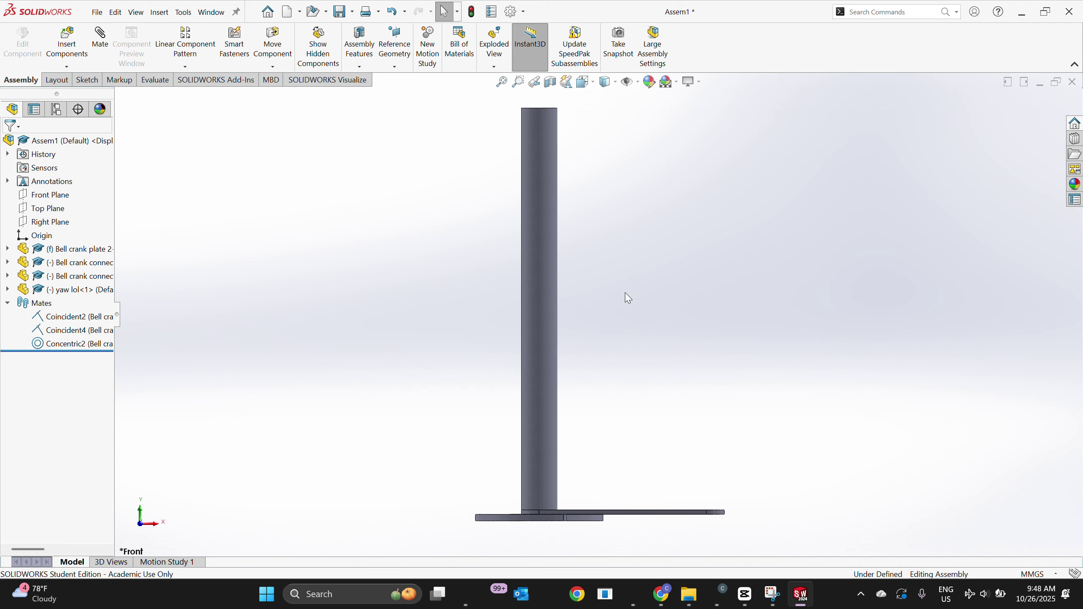
{"action": "scroll", "coordinate": [628, 298], "scroll_direction": "up", "scroll_amount": 3}
{"action": "middle_click_drag", "start_coordinate": [628, 297], "coordinate": [610, 370]}
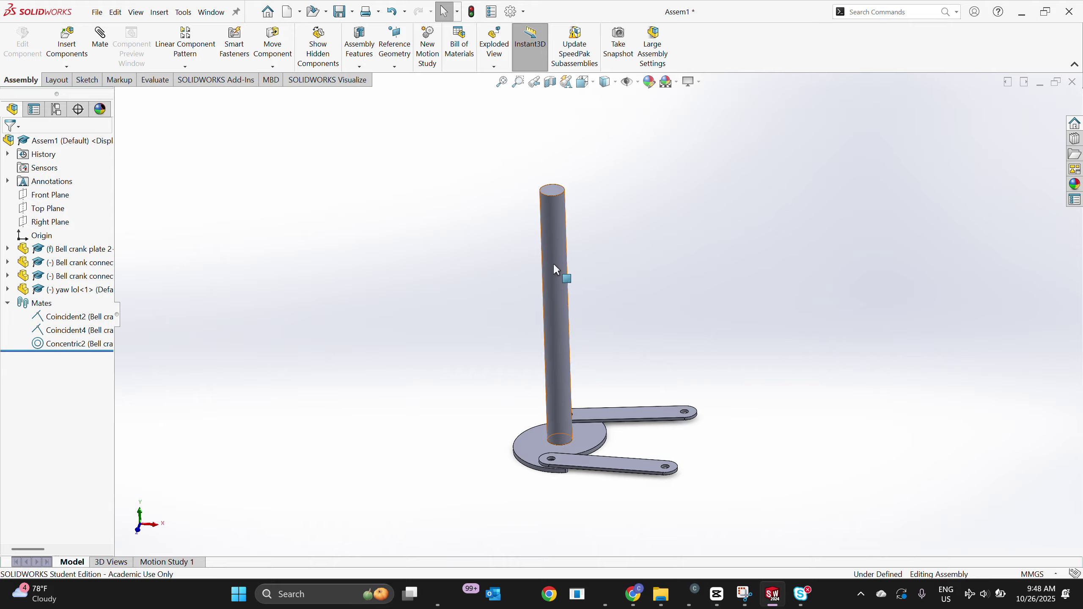
{"action": "left_click", "coordinate": [554, 277]}
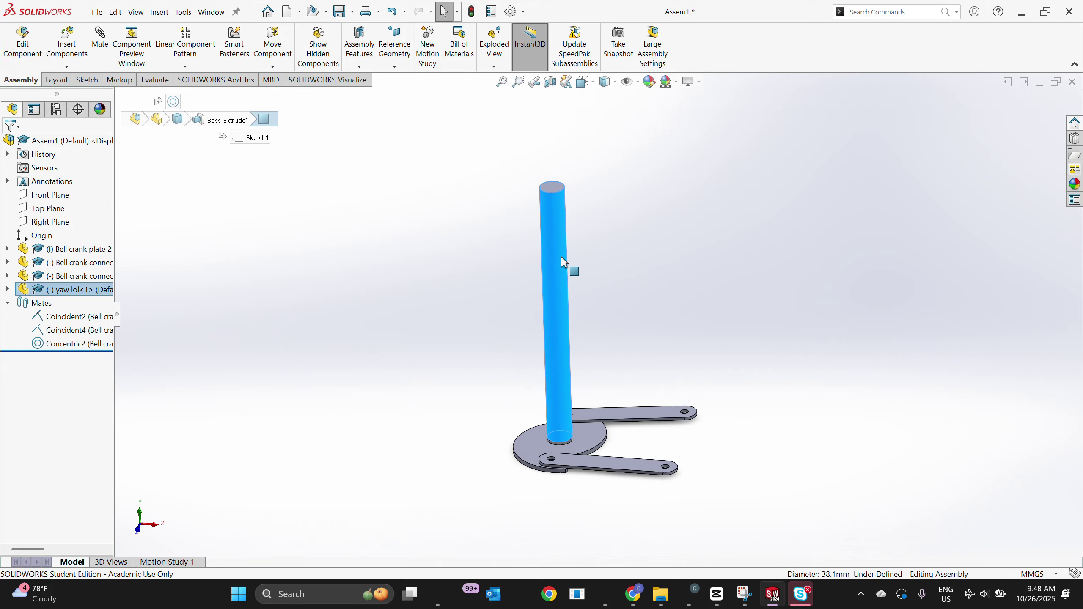
{"action": "left_click_drag", "start_coordinate": [553, 276], "coordinate": [564, 359]}
{"action": "scroll", "coordinate": [592, 339], "scroll_direction": "down", "scroll_amount": 3}
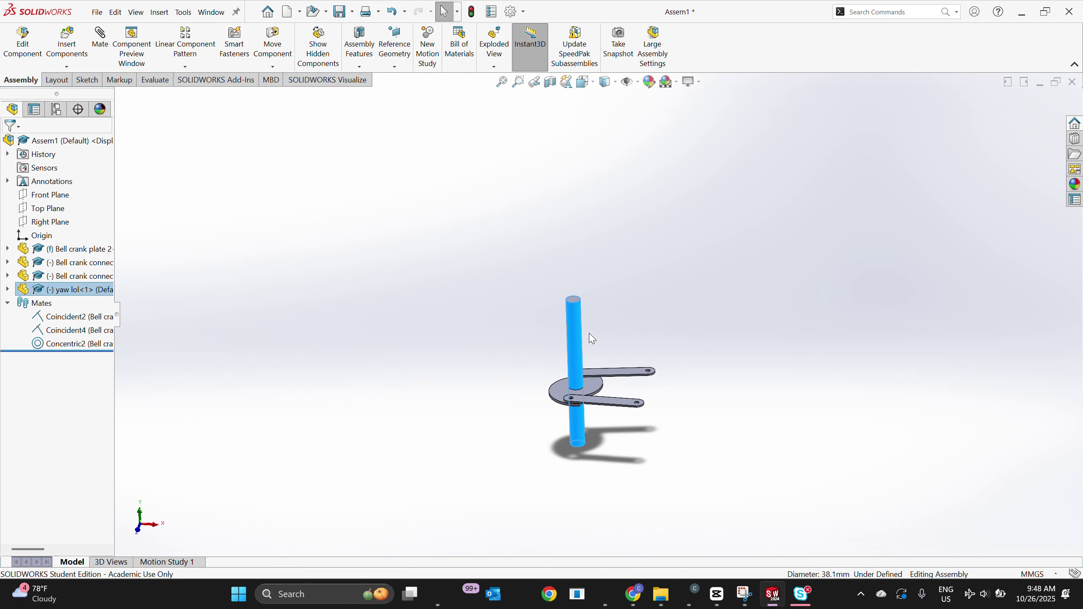
{"action": "middle_click_drag", "start_coordinate": [625, 332], "coordinate": [616, 309]}
{"action": "scroll", "coordinate": [605, 367], "scroll_direction": "down", "scroll_amount": 4}
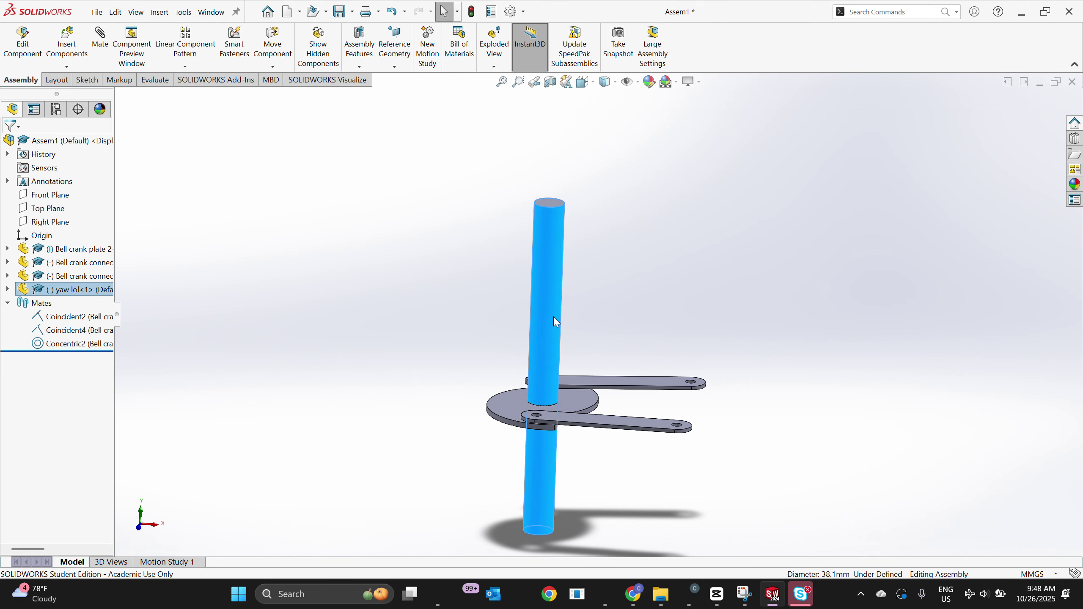
{"action": "left_click", "coordinate": [556, 339]}
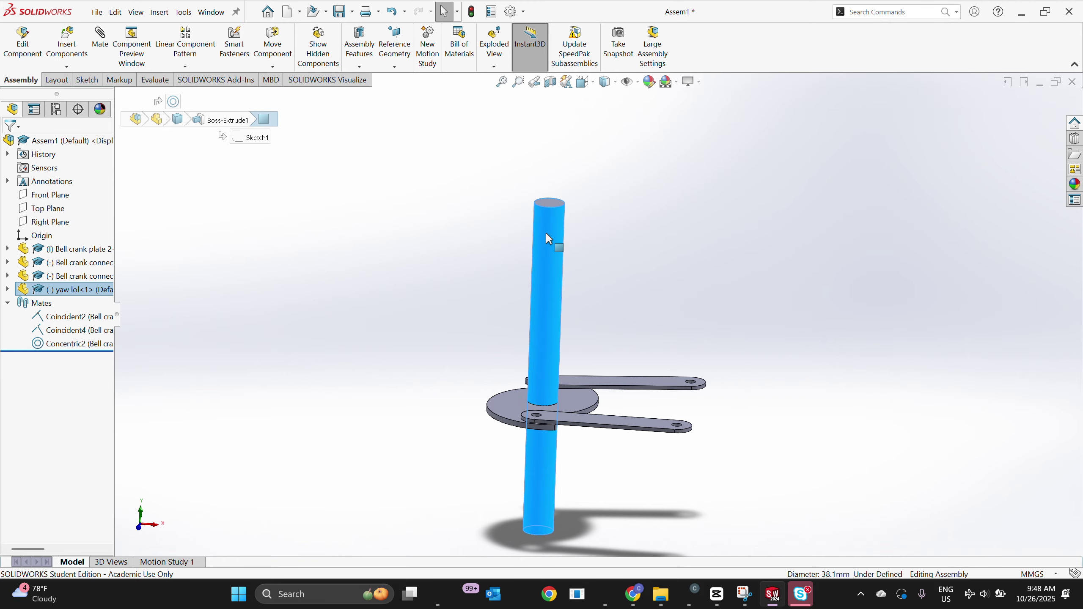
View the assembly normal to the Top Plane and float the fixed bell crank plate
{"action": "left_click", "coordinate": [63, 208]}
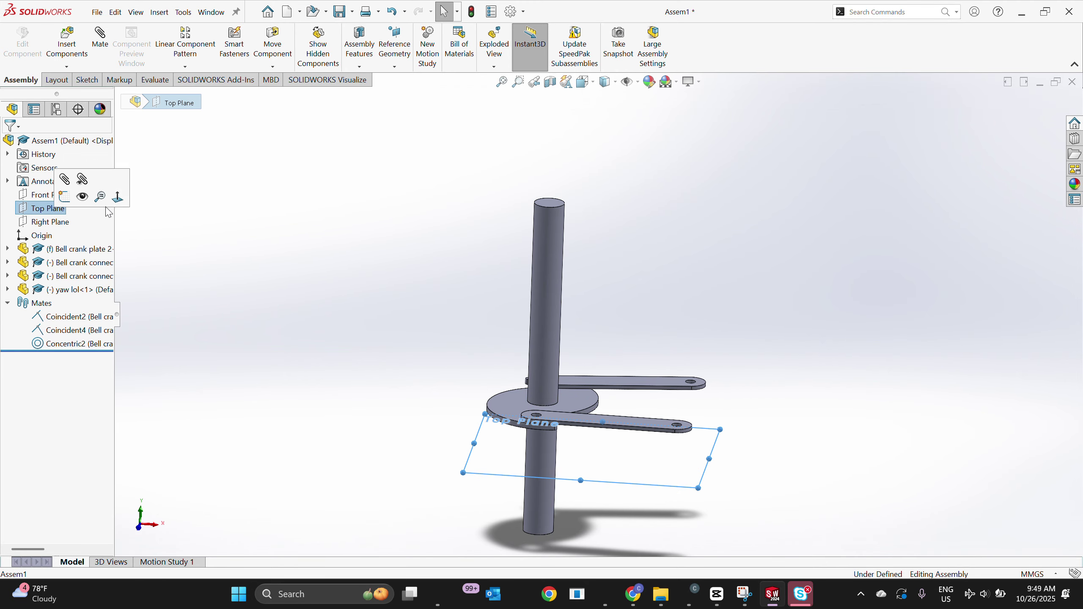
{"action": "left_click", "coordinate": [121, 206]}
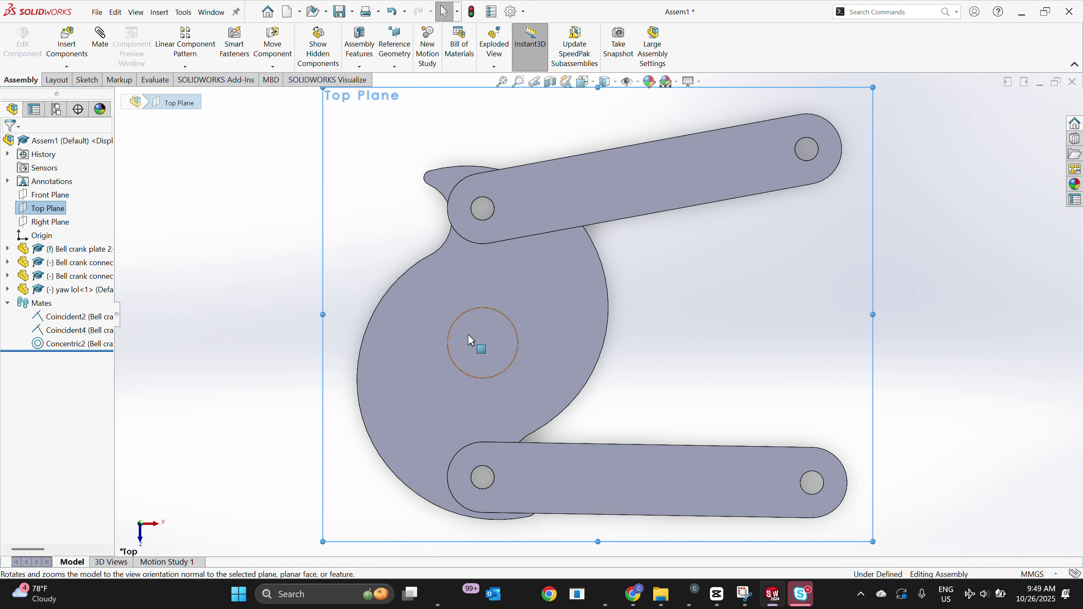
{"action": "right_click", "coordinate": [483, 284]}
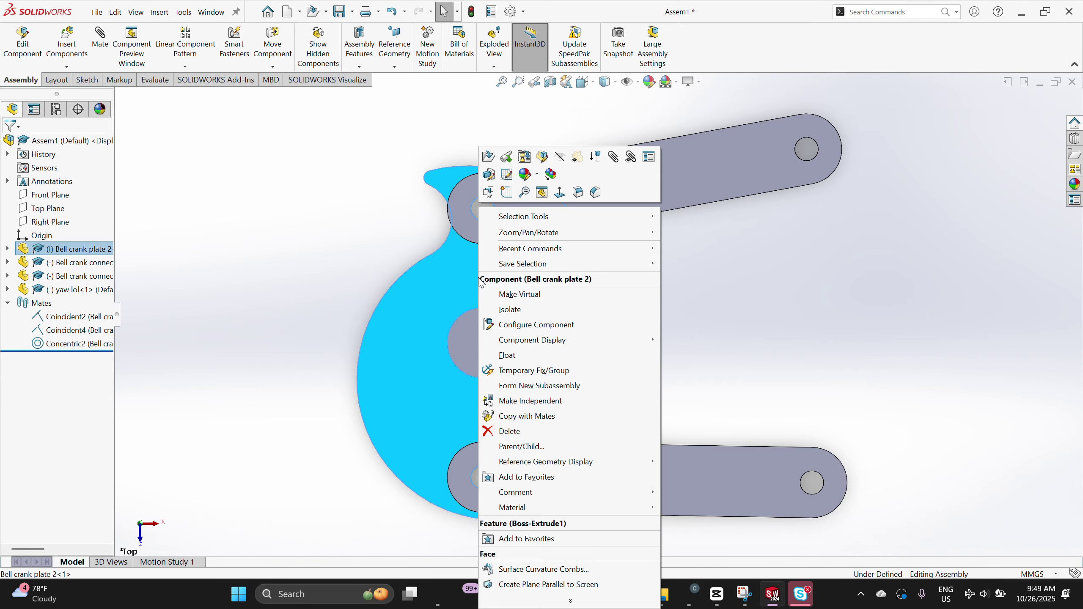
{"action": "left_click", "coordinate": [515, 356]}
Fix the shaft running through the plate's central hole in place
{"action": "left_click", "coordinate": [497, 346]}
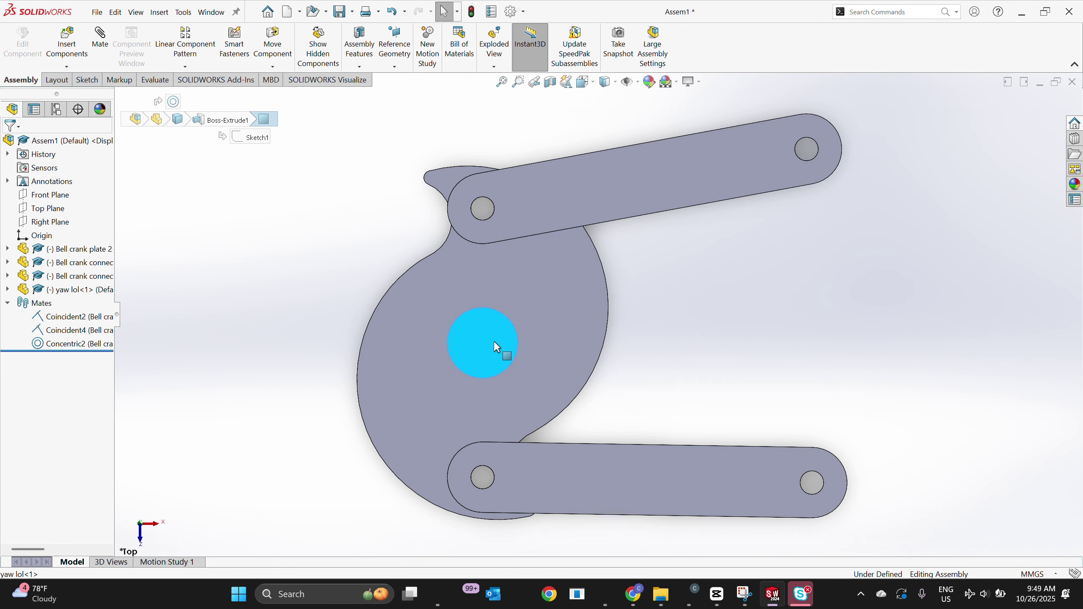
{"action": "right_click", "coordinate": [494, 343]}
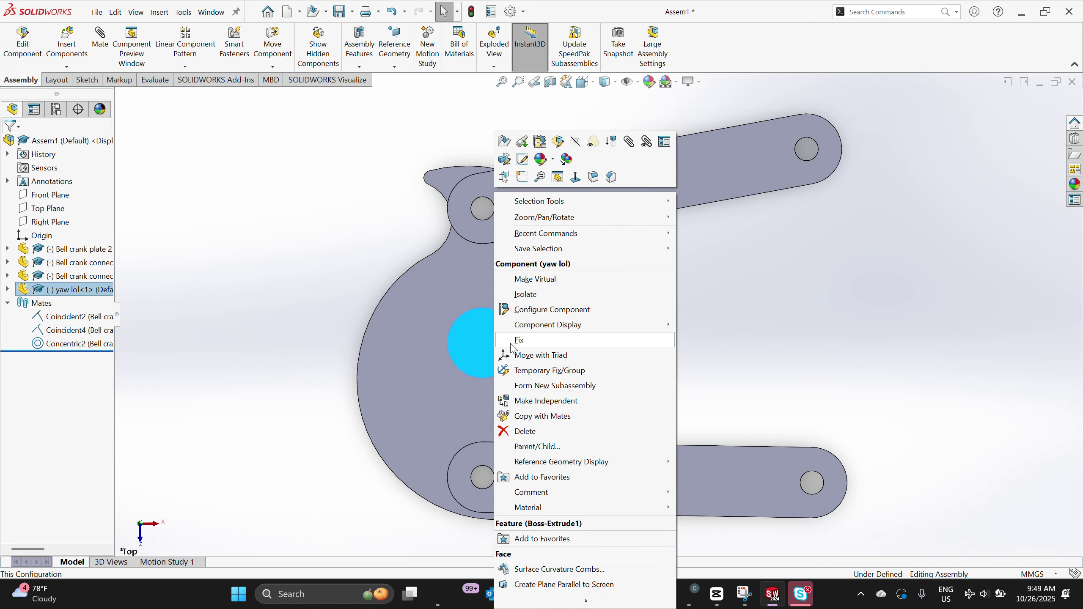
{"action": "left_click", "coordinate": [511, 341]}
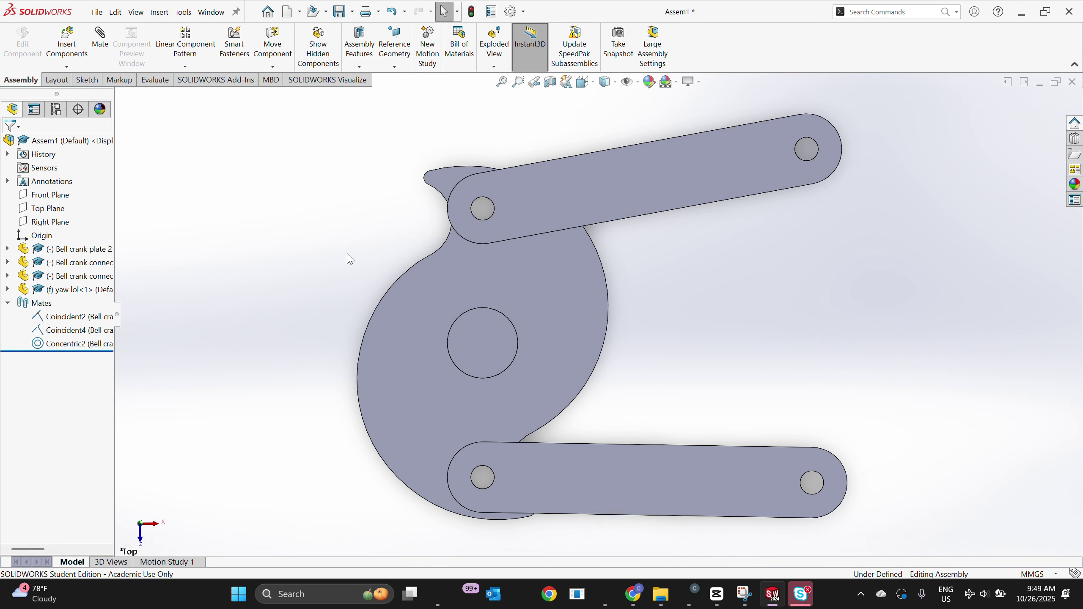
Examine the shaft, plate and linkages from several angles, normal to the Front Plane and in isometric view
{"action": "middle_click_drag", "start_coordinate": [345, 257], "coordinate": [337, 233]}
{"action": "scroll", "coordinate": [339, 236], "scroll_direction": "up", "scroll_amount": 4}
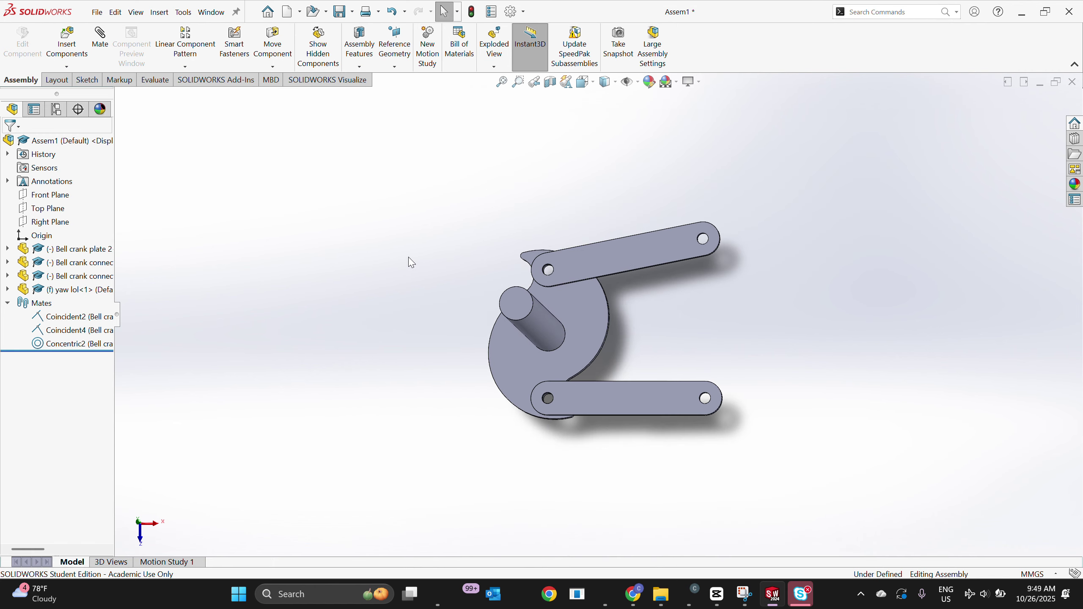
{"action": "middle_click_drag", "start_coordinate": [408, 270], "coordinate": [420, 249]}
{"action": "middle_click_drag", "start_coordinate": [484, 237], "coordinate": [466, 244]}
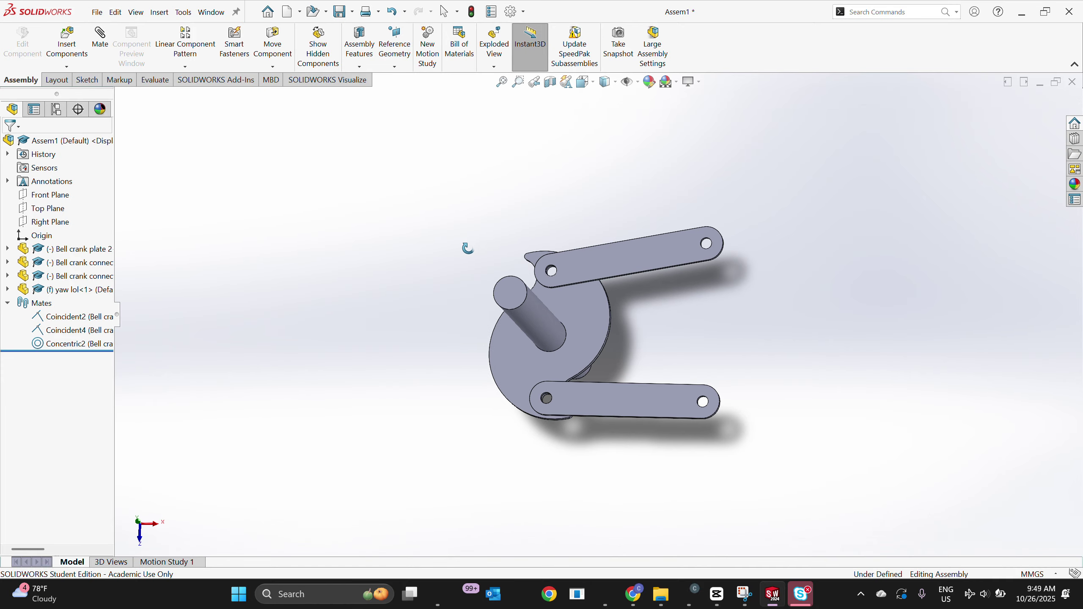
{"action": "mouse_move", "coordinate": [537, 218]}
{"action": "middle_mouse_down"}
{"action": "mouse_move", "coordinate": [551, 213]}
{"action": "mouse_move", "coordinate": [542, 218]}
{"action": "middle_mouse_up"}
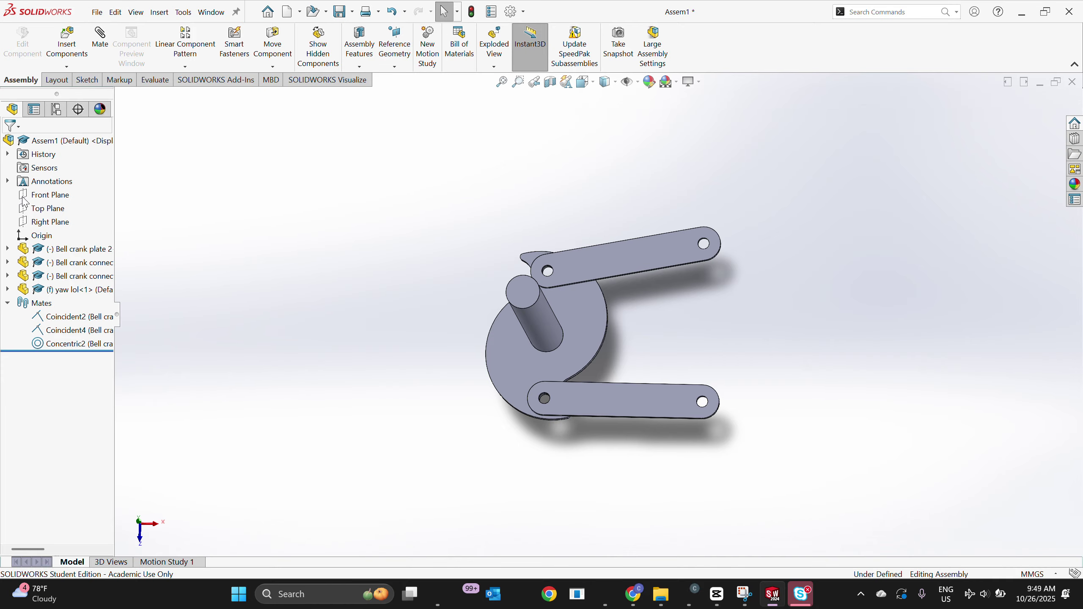
{"action": "left_click", "coordinate": [60, 196]}
{"action": "left_click", "coordinate": [107, 179]}
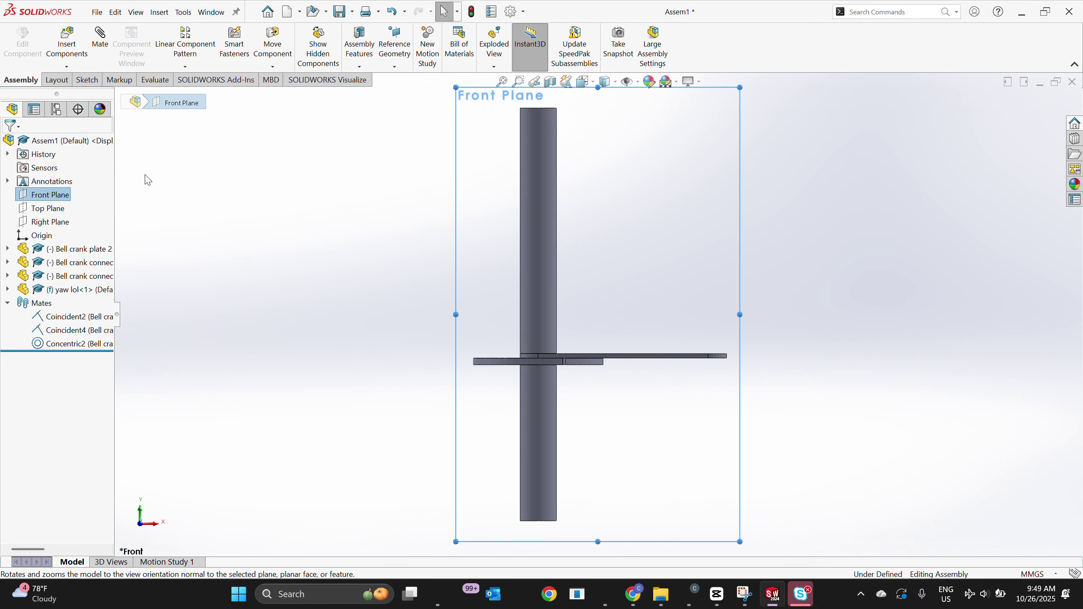
{"action": "left_click", "coordinate": [596, 88]}
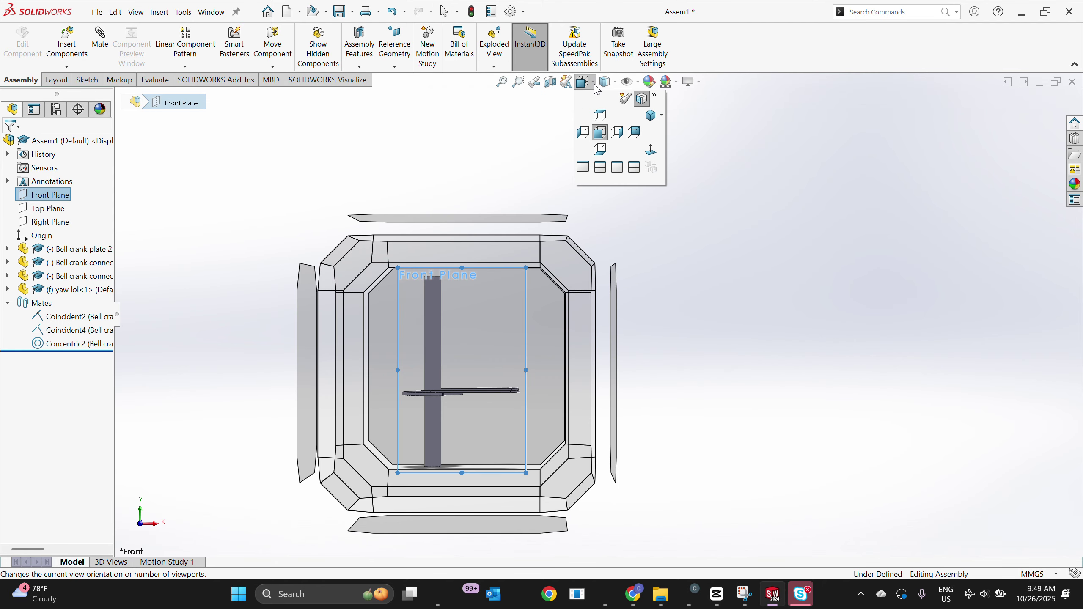
{"action": "left_click", "coordinate": [656, 119]}
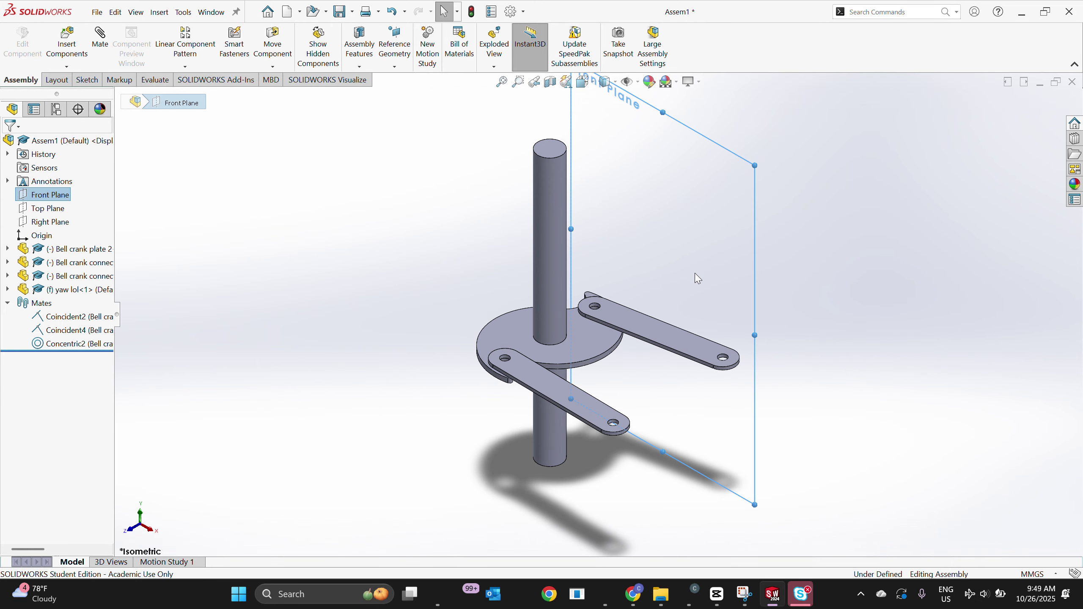
{"action": "left_click", "coordinate": [776, 256]}
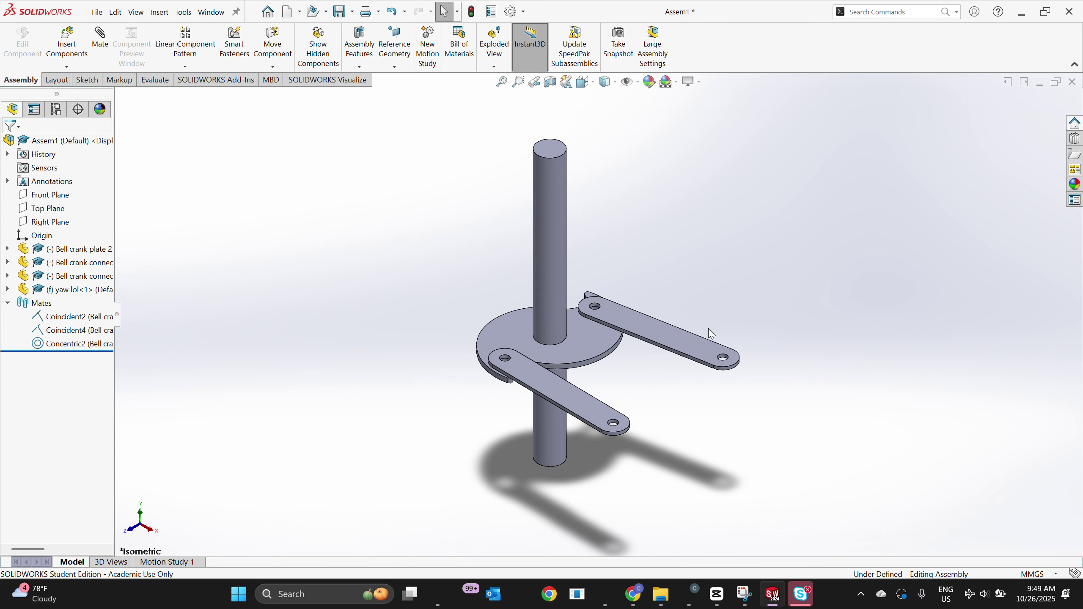
Swing both connecting linkages by hand to test how they pivot and turn the plate about the fixed shaft
{"action": "left_click", "coordinate": [705, 352]}
{"action": "mouse_move", "coordinate": [706, 352]}
{"action": "left_mouse_down"}
{"action": "mouse_move", "coordinate": [674, 339]}
{"action": "mouse_move", "coordinate": [693, 341]}
{"action": "mouse_move", "coordinate": [696, 362]}
{"action": "left_mouse_up"}
{"action": "left_click", "coordinate": [545, 384]}
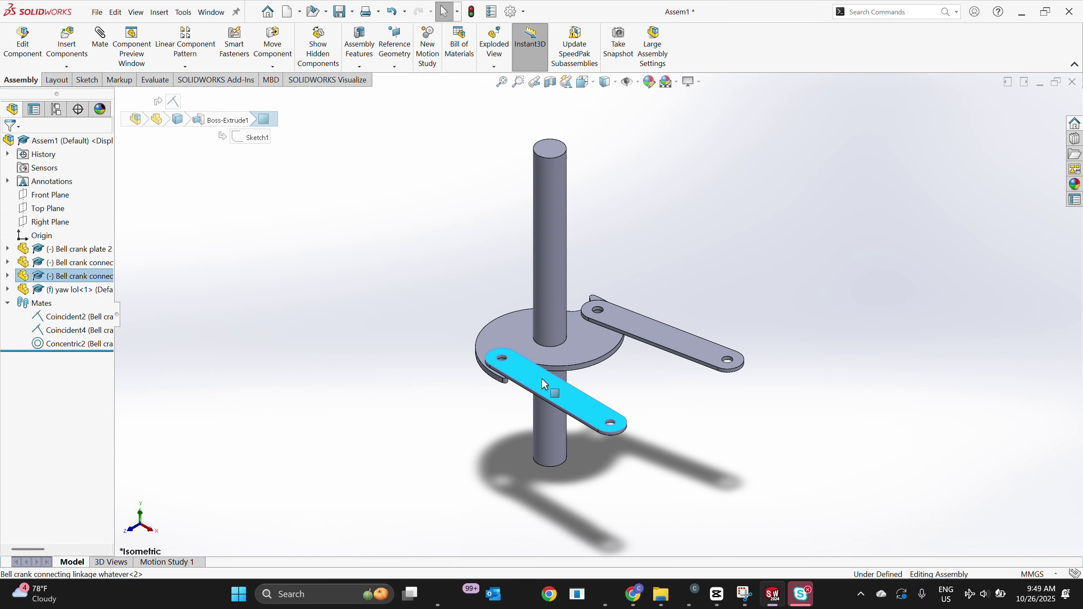
{"action": "left_click_drag", "start_coordinate": [545, 384], "coordinate": [517, 370]}
{"action": "left_click", "coordinate": [665, 360]}
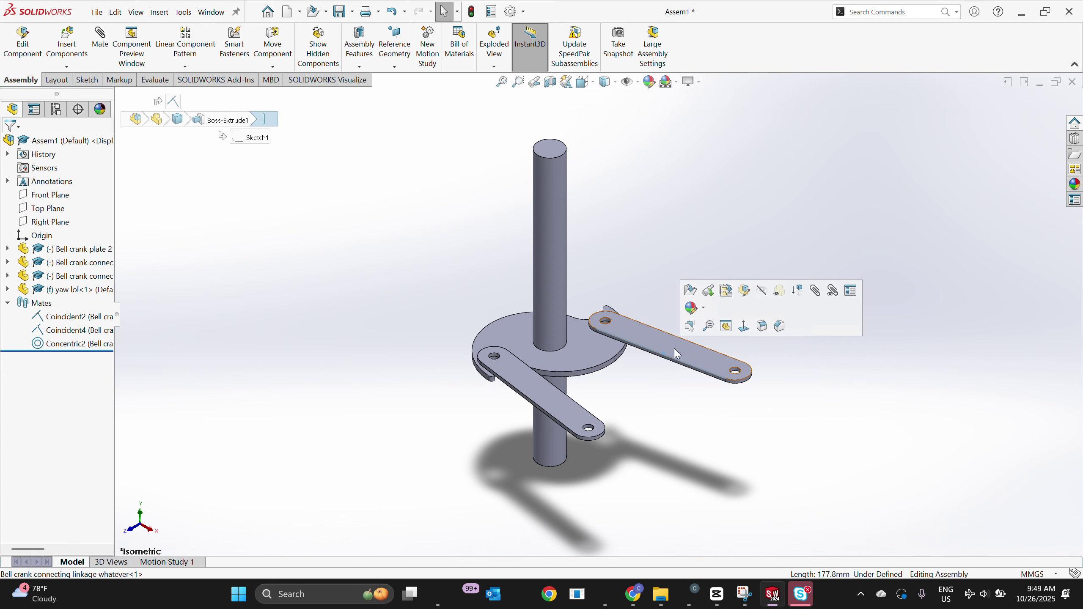
{"action": "left_click_drag", "start_coordinate": [675, 350], "coordinate": [631, 301]}
{"action": "left_click", "coordinate": [662, 338]}
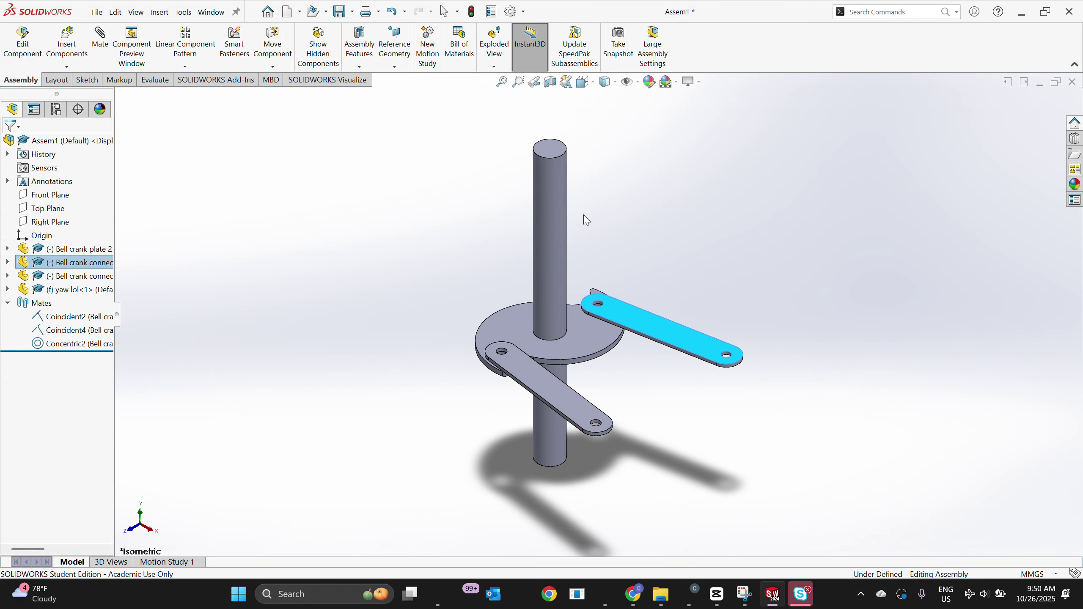
{"action": "left_click", "coordinate": [665, 341]}
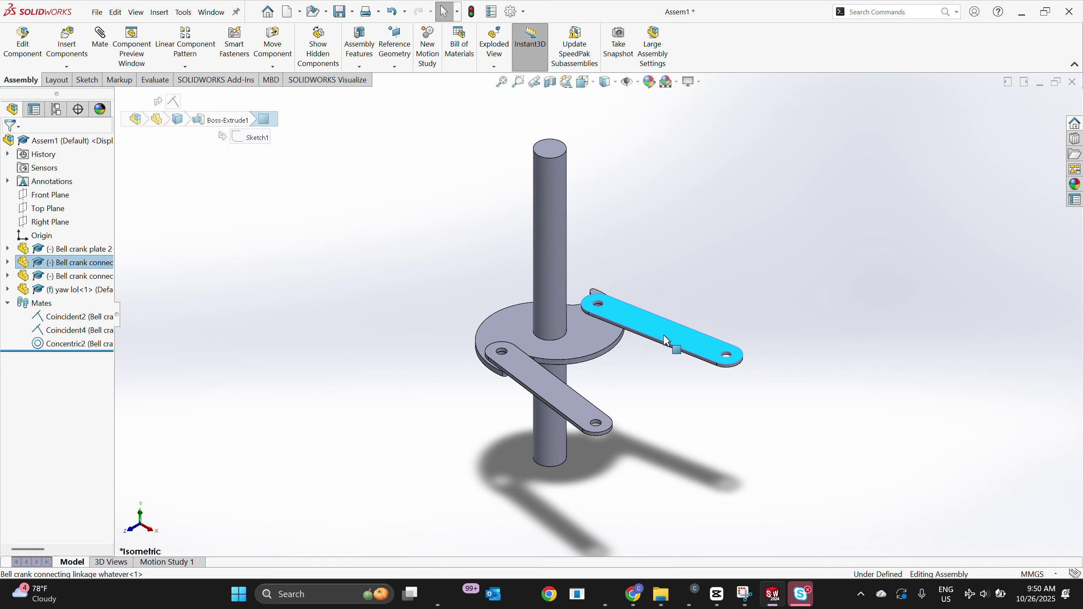
{"action": "left_click_drag", "start_coordinate": [665, 341], "coordinate": [624, 341]}
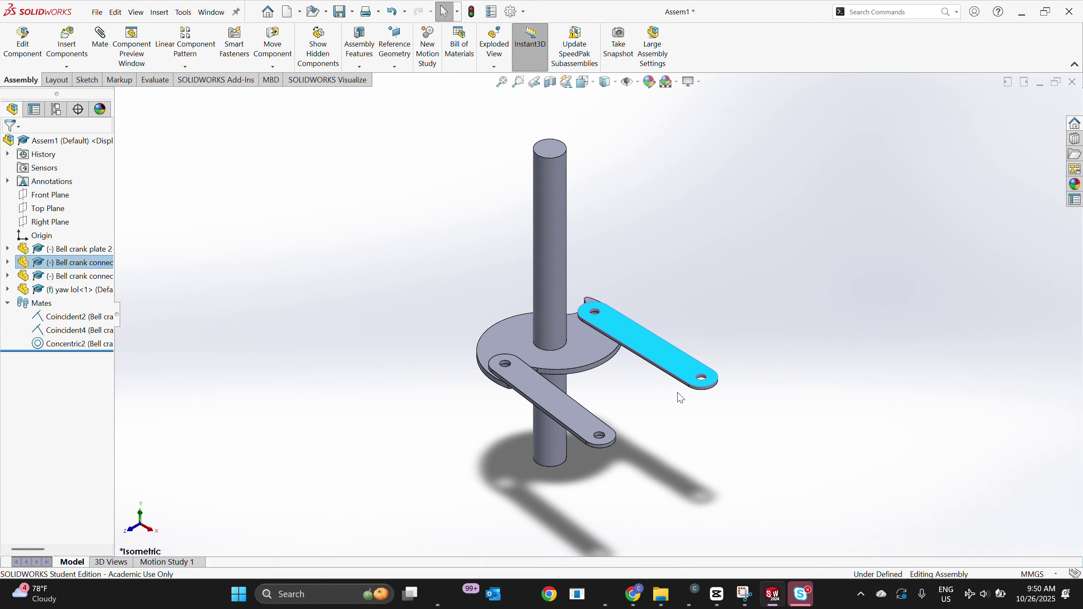
Move the rear connecting linkage slightly again to check its motion with the plate, and clear the selection
{"action": "left_click", "coordinate": [659, 358]}
{"action": "left_click", "coordinate": [272, 43]}
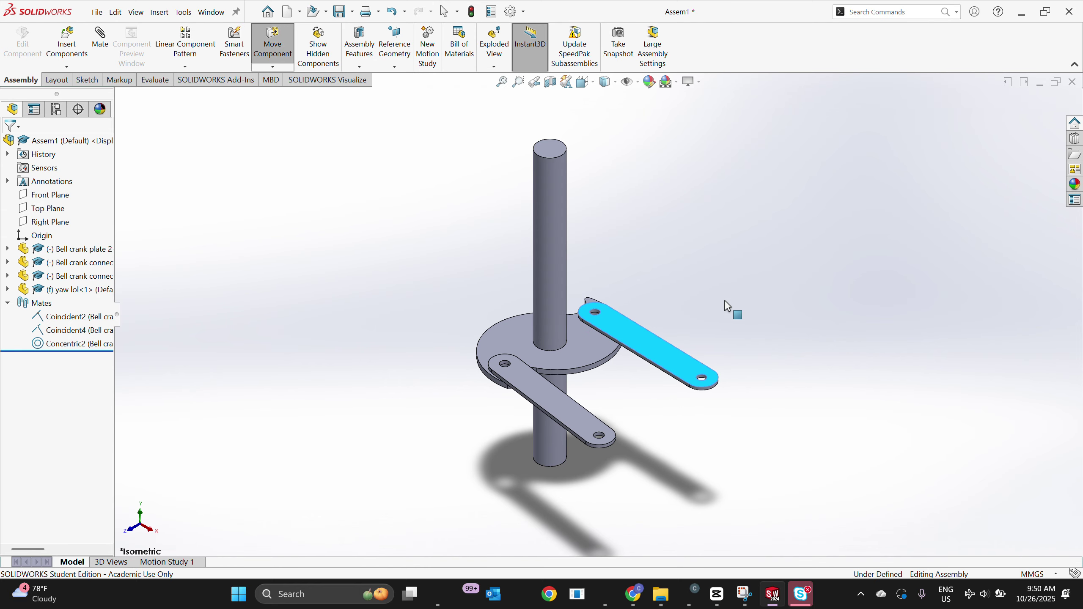
{"action": "key", "text": "Escape"}
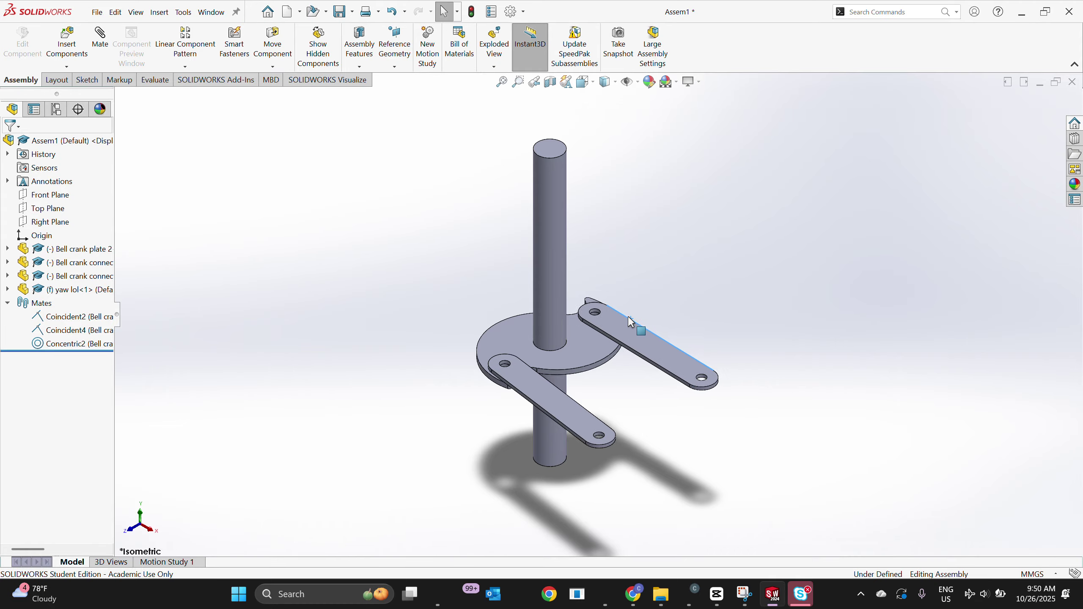
{"action": "left_click_drag", "start_coordinate": [631, 322], "coordinate": [629, 333]}
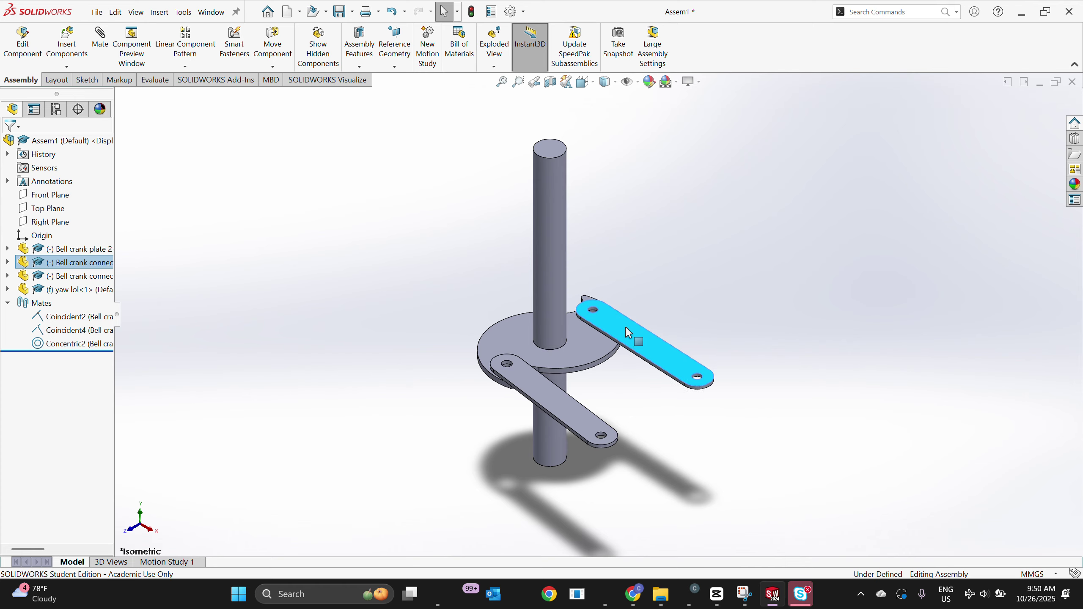
{"action": "left_click", "coordinate": [720, 309]}
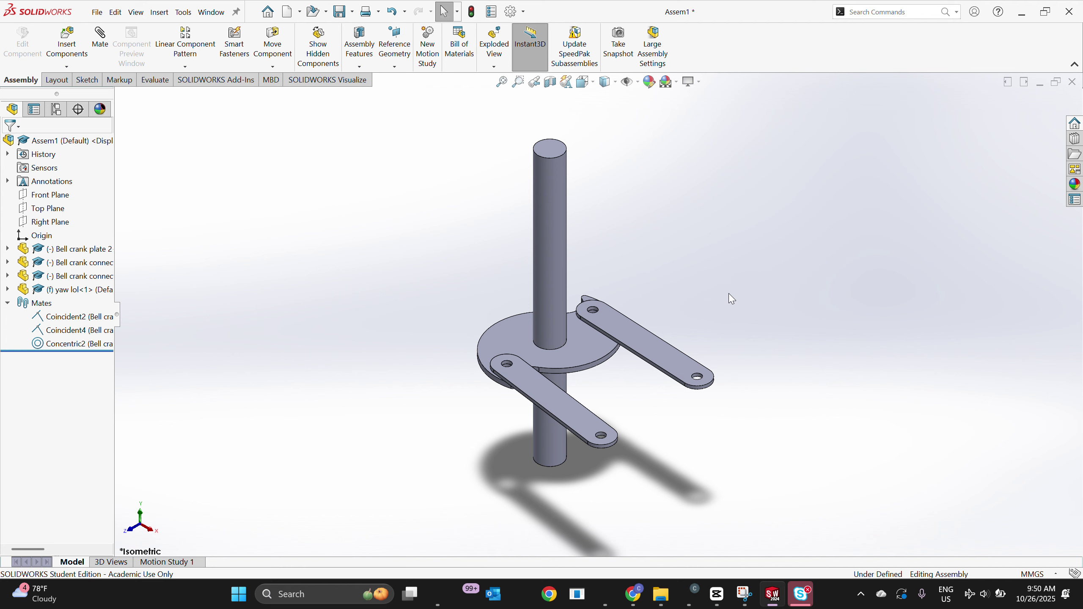
Review the available standard, mechanical and advanced mate types, and close Mate without adding one
{"action": "left_click", "coordinate": [66, 66]}
{"action": "left_click", "coordinate": [122, 55]}
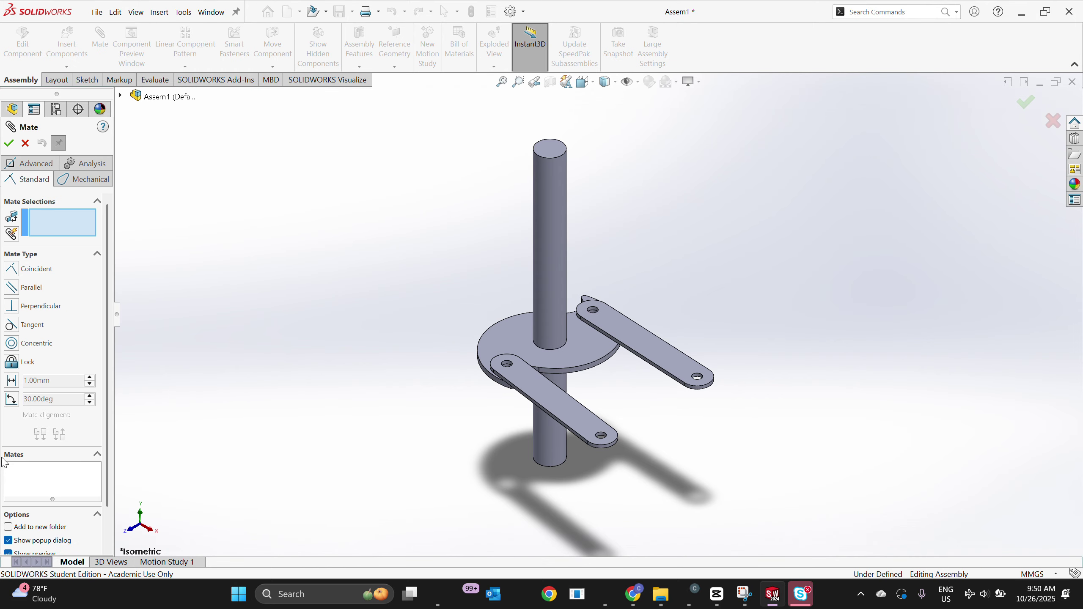
{"action": "scroll", "coordinate": [37, 411], "scroll_direction": "down", "scroll_amount": 1}
{"action": "scroll", "coordinate": [37, 412], "scroll_direction": "up", "scroll_amount": 1}
{"action": "left_click", "coordinate": [87, 181]}
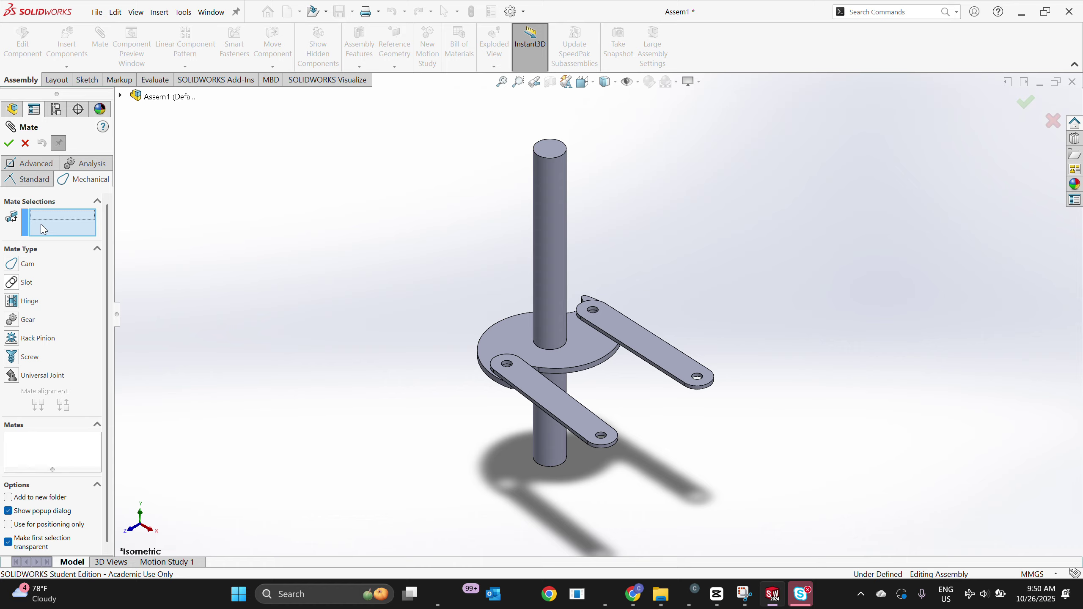
{"action": "left_click", "coordinate": [37, 164]}
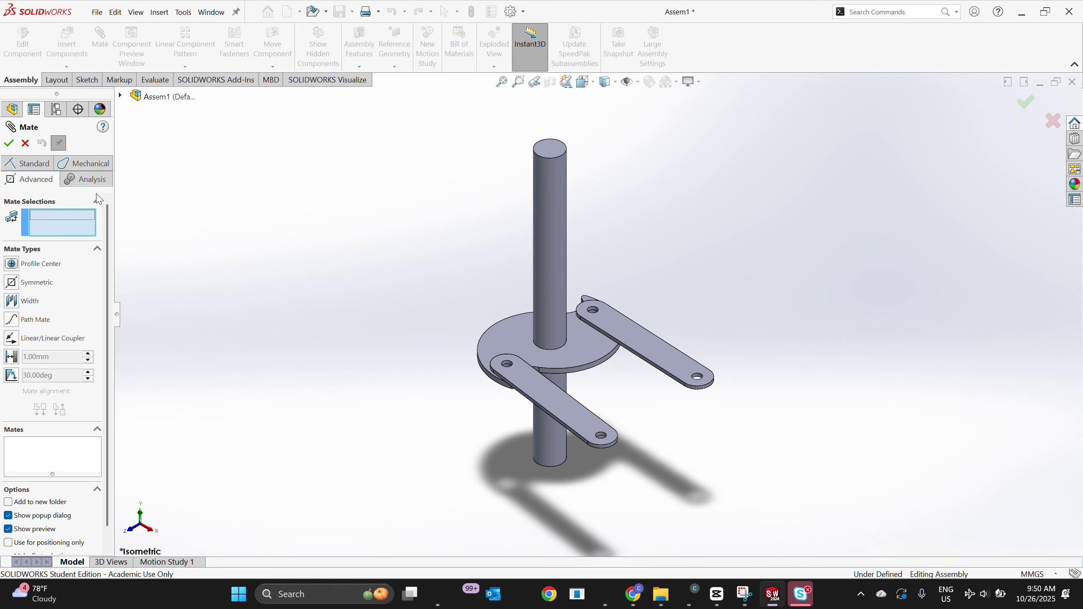
{"action": "left_click", "coordinate": [96, 164]}
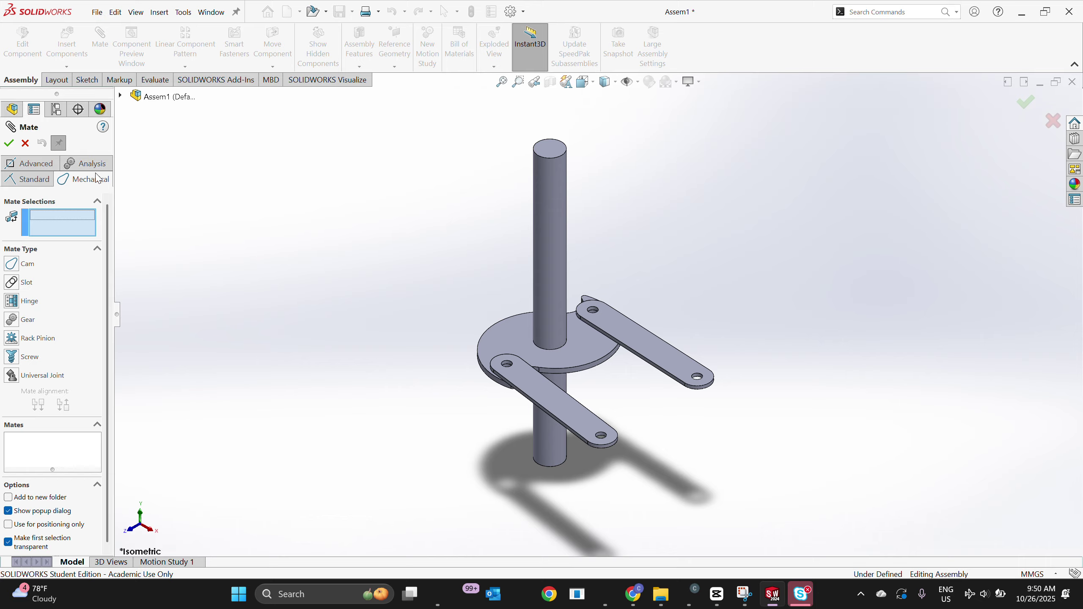
{"action": "left_click", "coordinate": [25, 144]}
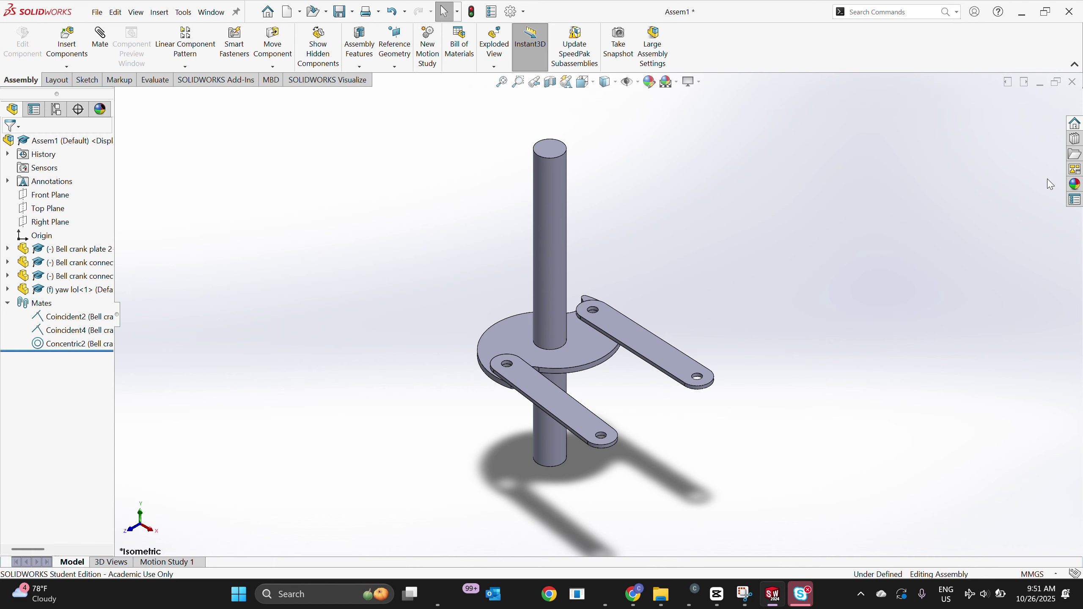
Exit SOLIDWORKS without saving the modified documents and reopen the Bell crank plate 2 part
{"action": "left_click", "coordinate": [1071, 11]}
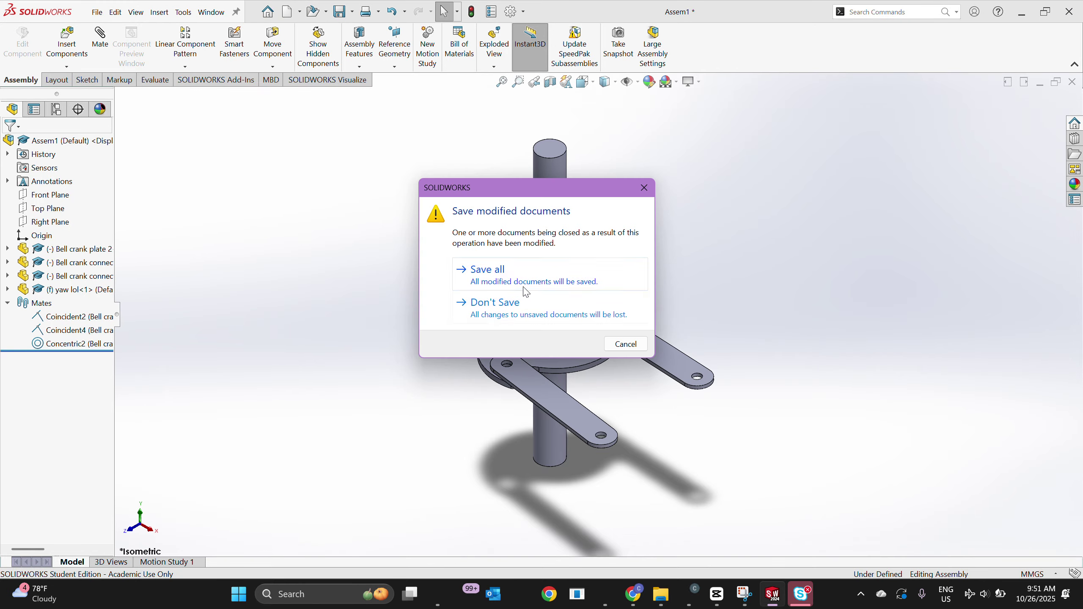
{"action": "left_click", "coordinate": [521, 308]}
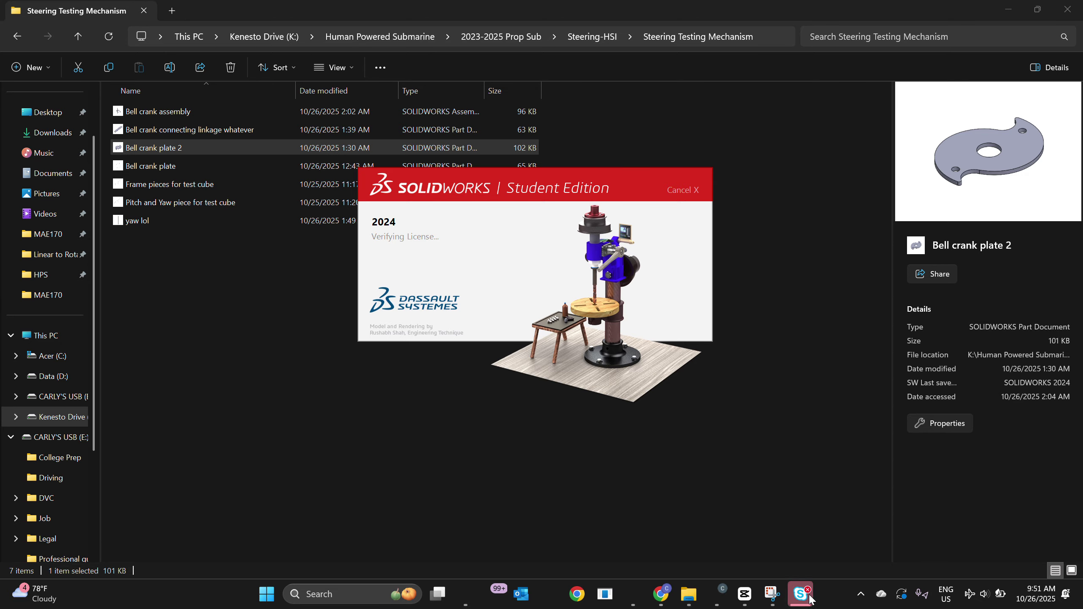
{"action": "mouse_move", "coordinate": [810, 599]}
{"action": "left_click", "coordinate": [832, 460]}
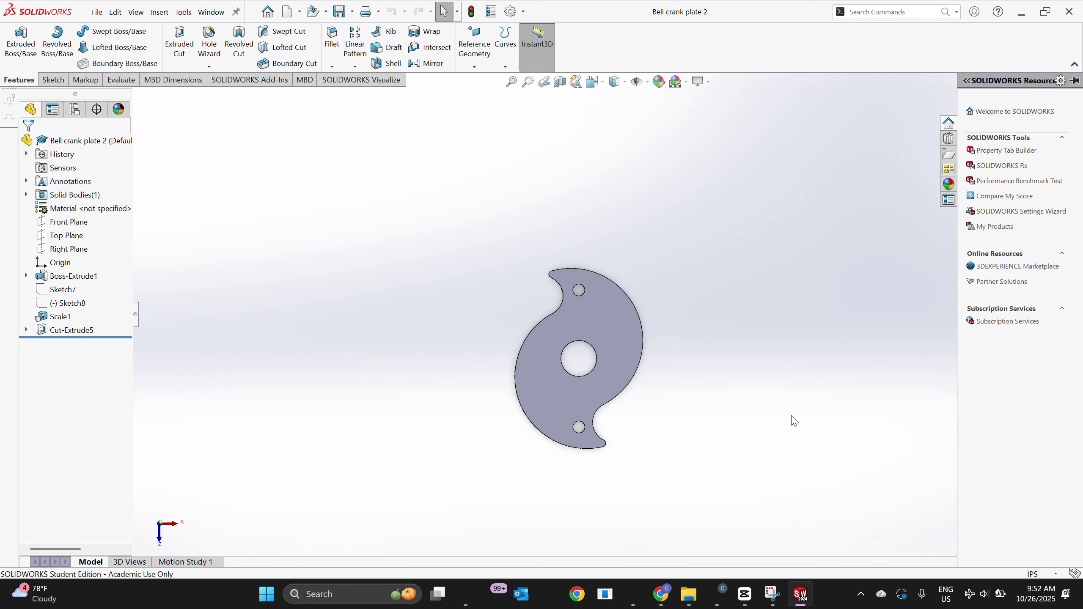
Examine the Bell crank plate 2 profile and the sketch contained in its Cut-Extrude5 feature
{"action": "scroll", "coordinate": [611, 414], "scroll_direction": "down", "scroll_amount": 3}
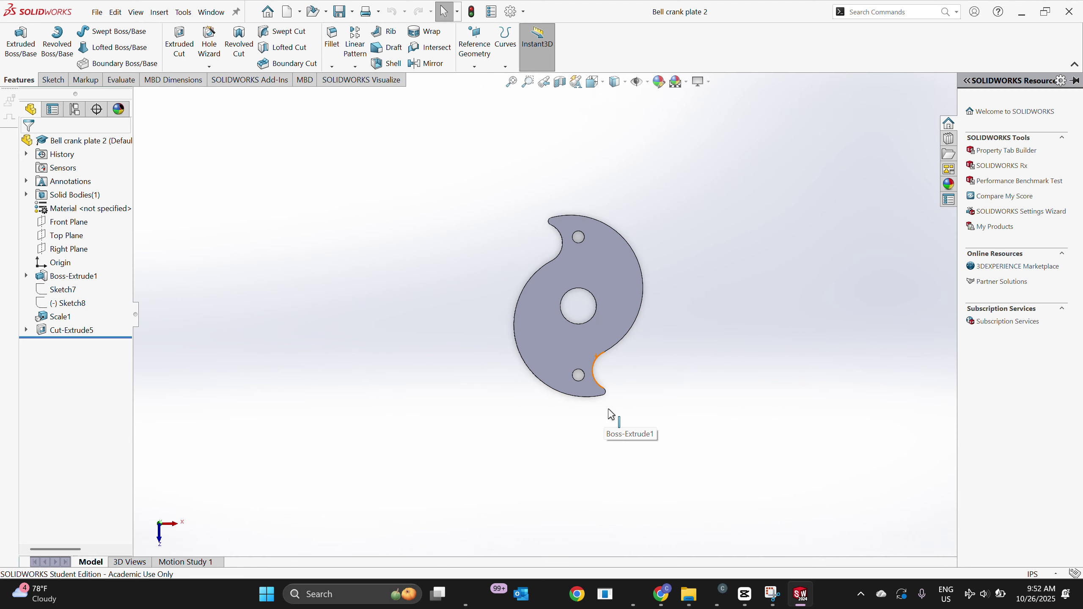
{"action": "left_click", "coordinate": [26, 331]}
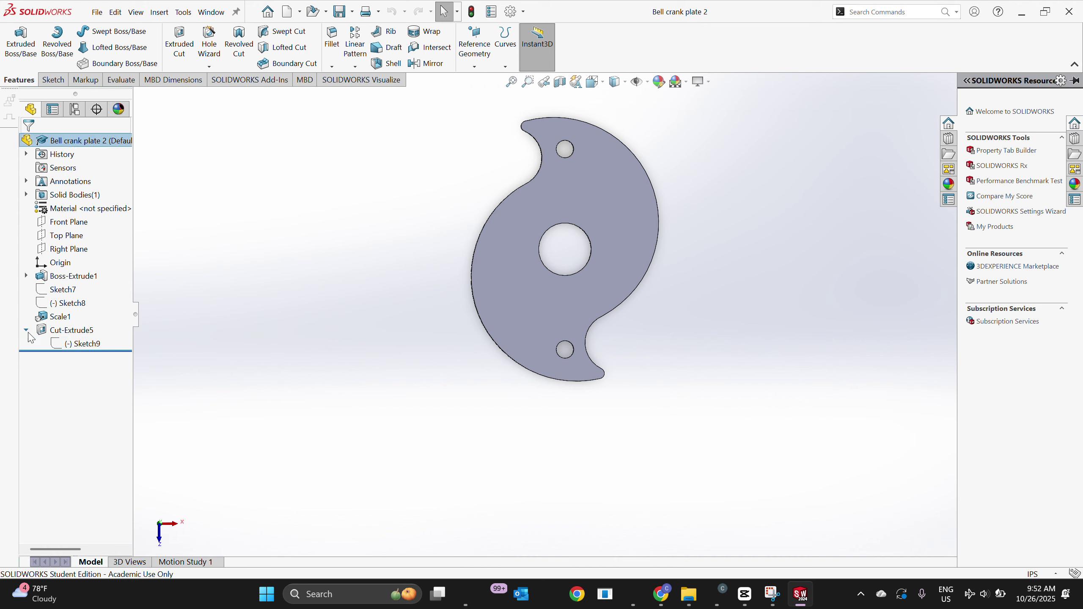
{"action": "left_click", "coordinate": [26, 330]}
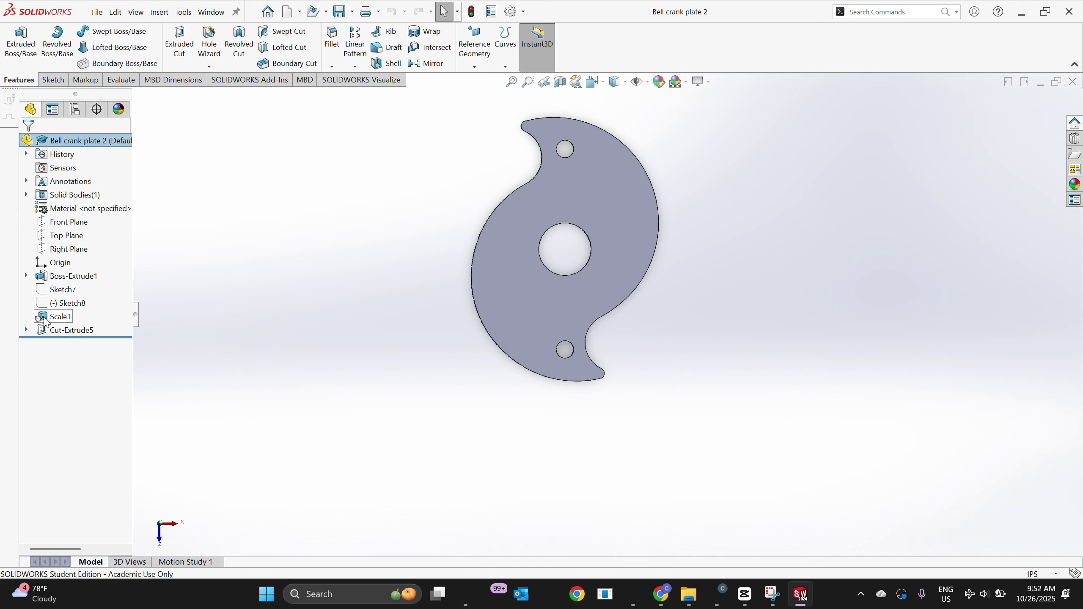
{"action": "scroll", "coordinate": [250, 317], "scroll_direction": "up", "scroll_amount": 3}
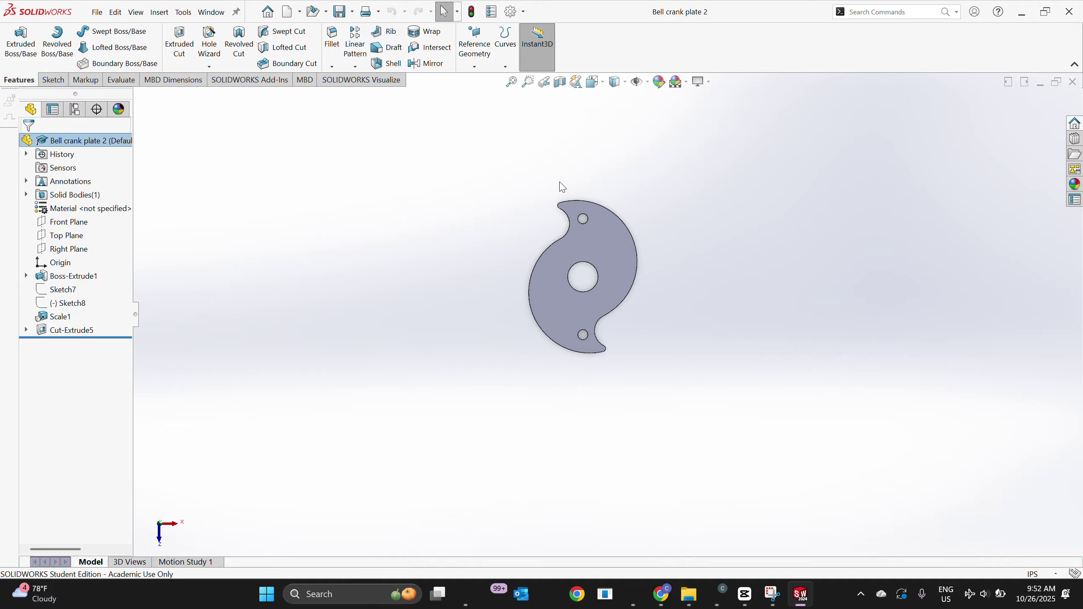
{"action": "scroll", "coordinate": [562, 188], "scroll_direction": "down", "scroll_amount": 2}
{"action": "key", "text": "z"}
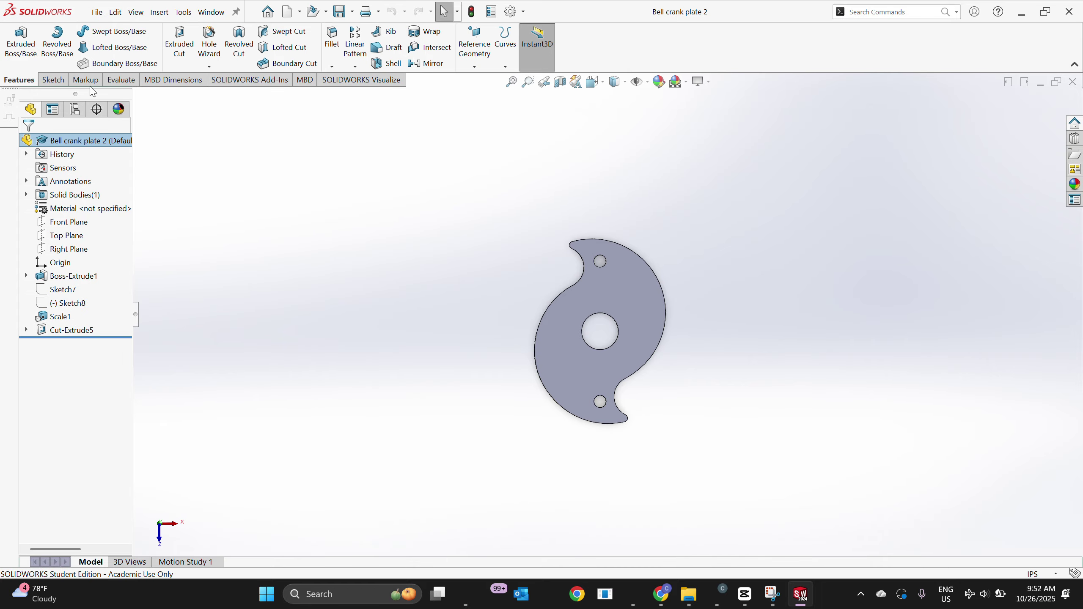
Create a new part document and view it normal to the Top Plane
{"action": "left_click", "coordinate": [97, 12]}
{"action": "left_click", "coordinate": [98, 11]}
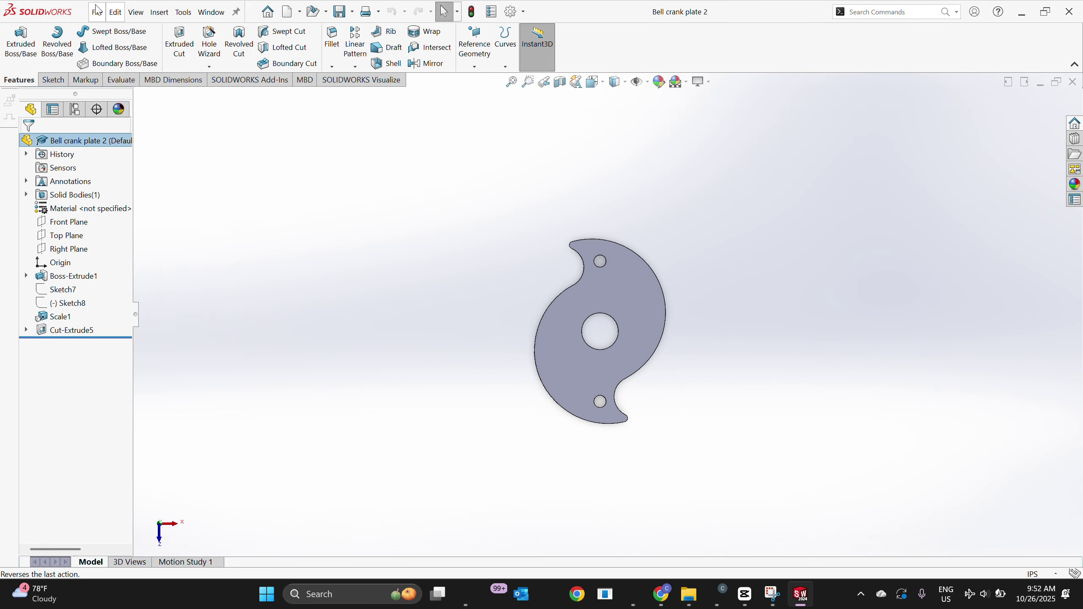
{"action": "left_click", "coordinate": [97, 11]}
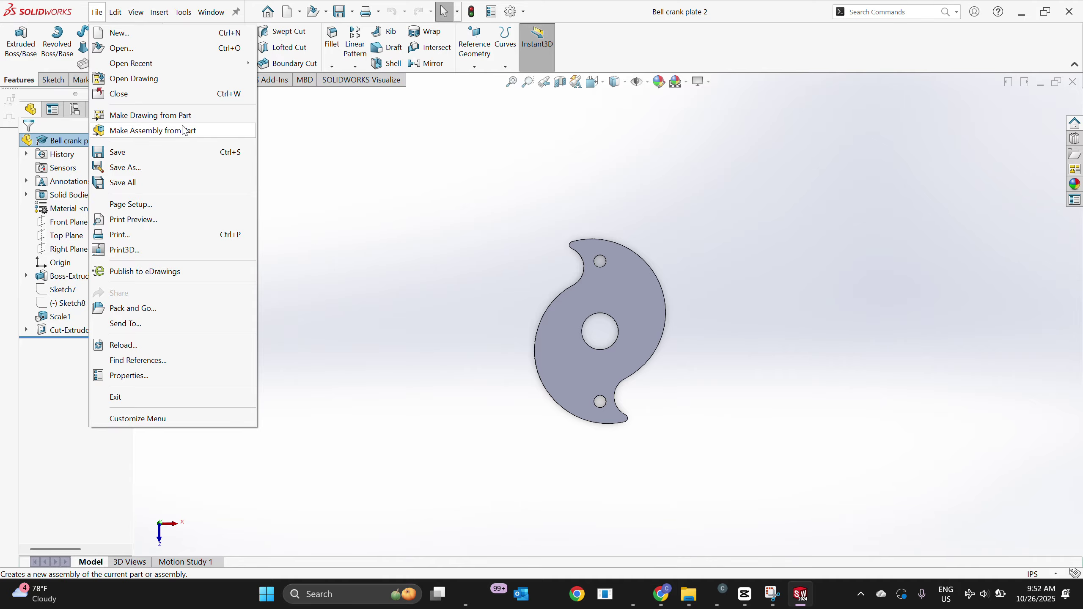
{"action": "left_click", "coordinate": [147, 34]}
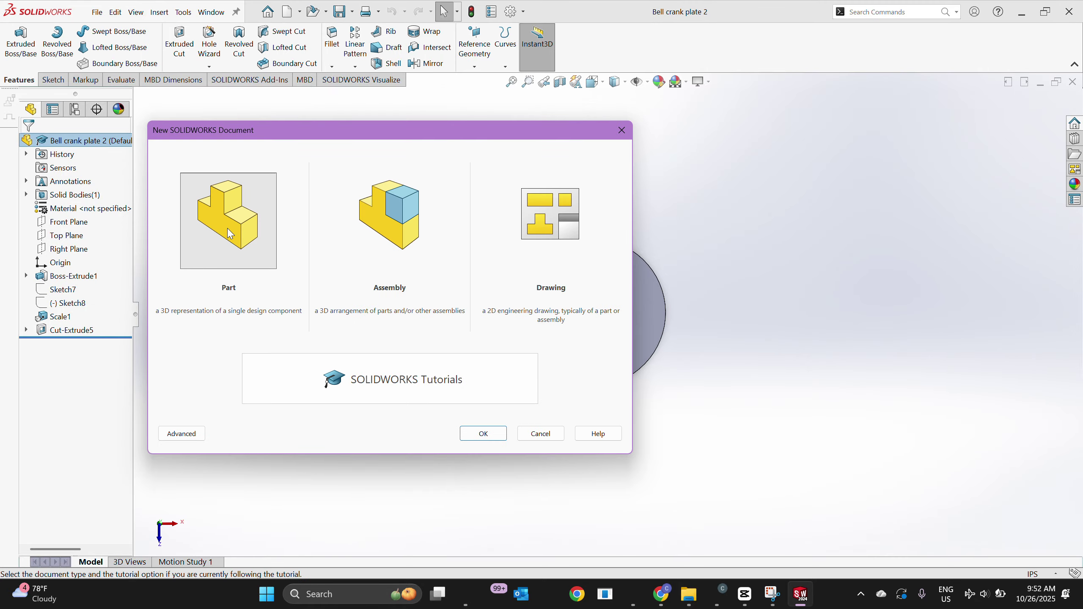
{"action": "left_click", "coordinate": [483, 435]}
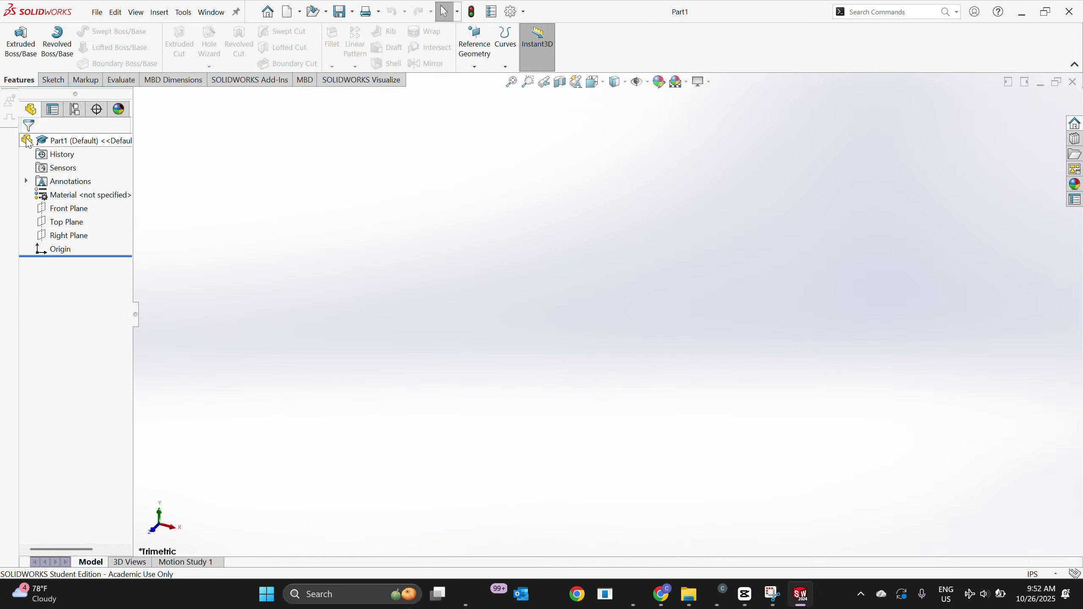
{"action": "left_click", "coordinate": [65, 225]}
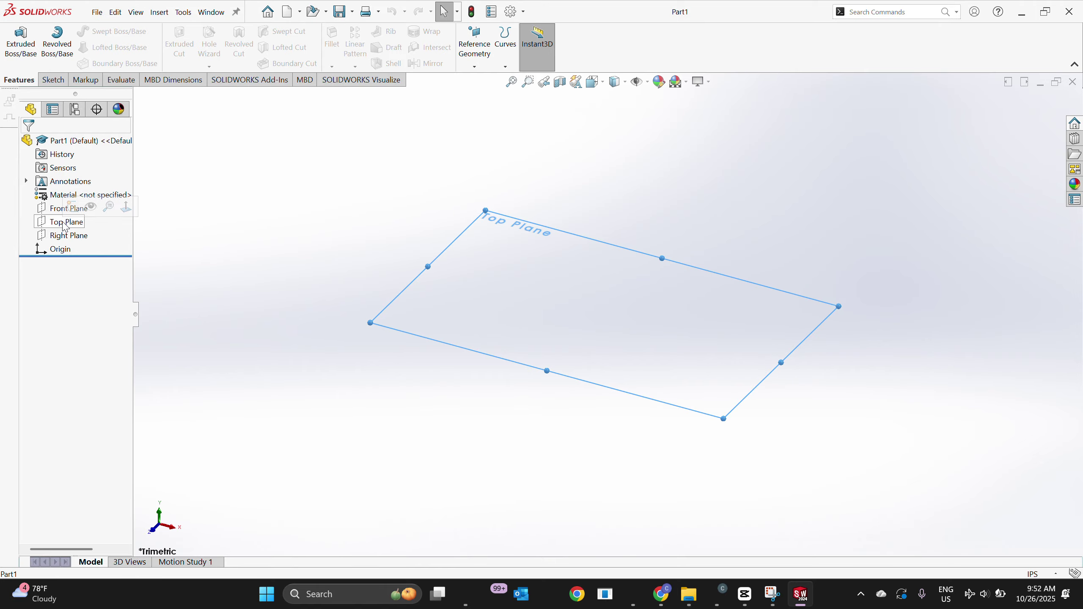
{"action": "left_click", "coordinate": [125, 208]}
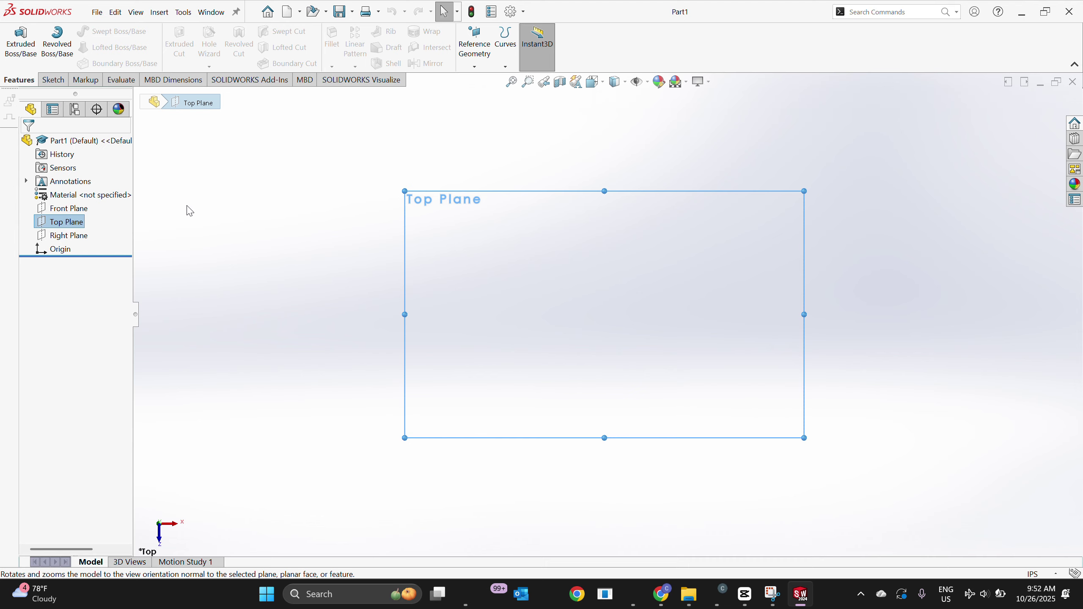
Start a sketch on the Top Plane and turn on the sketch grid display
{"action": "left_click", "coordinate": [54, 80]}
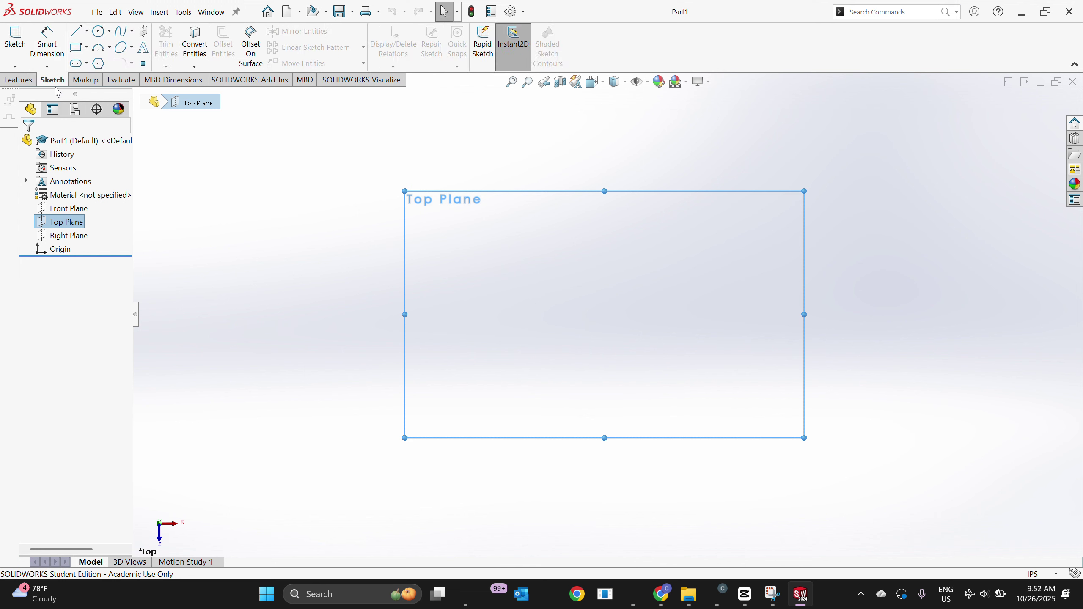
{"action": "left_click", "coordinate": [15, 40]}
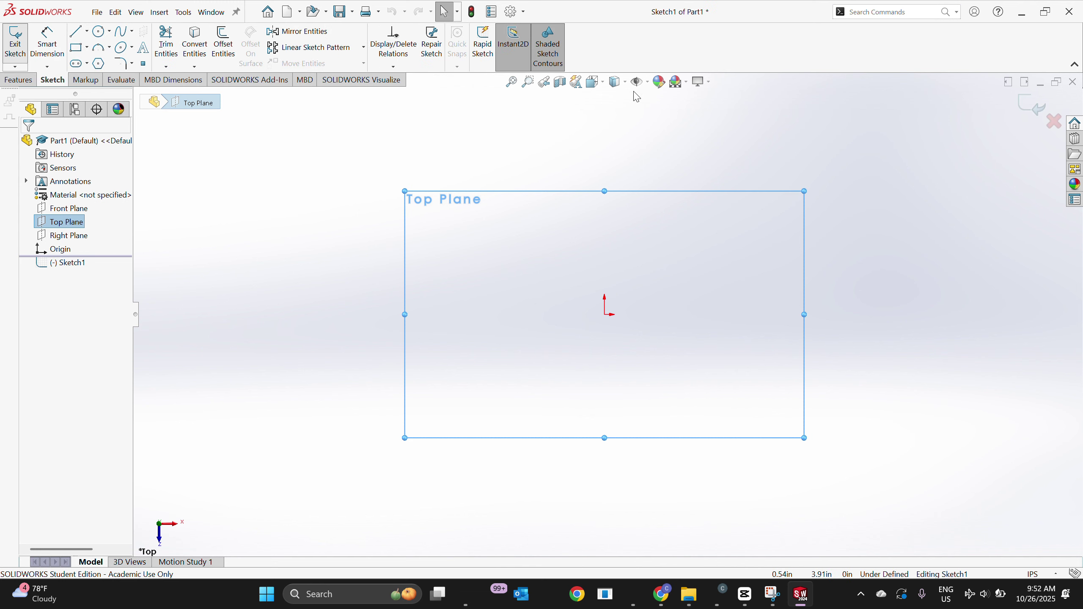
{"action": "mouse_move", "coordinate": [639, 82]}
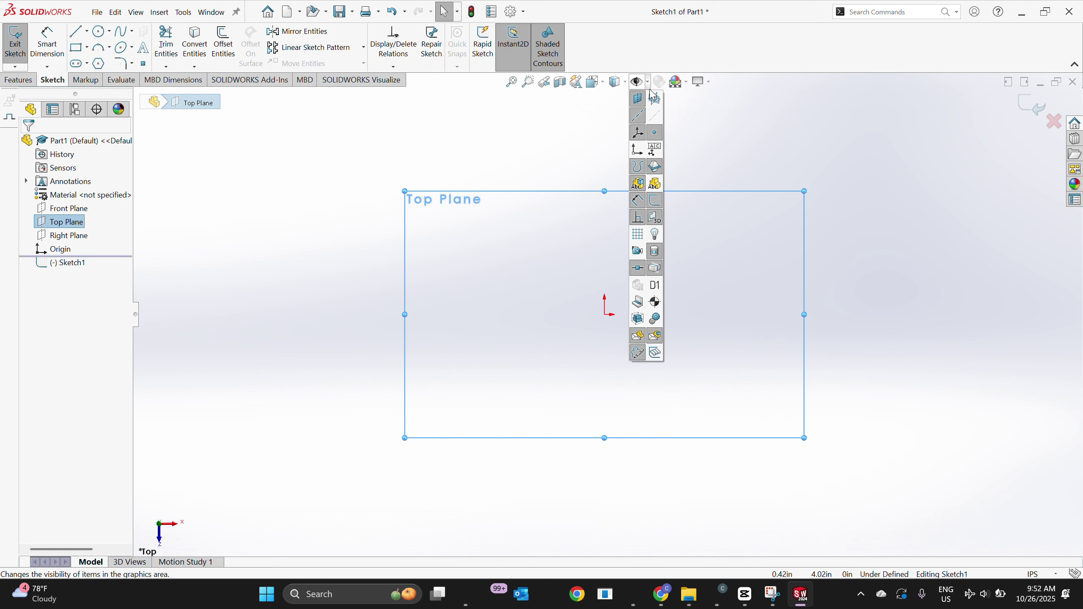
{"action": "left_click", "coordinate": [638, 234]}
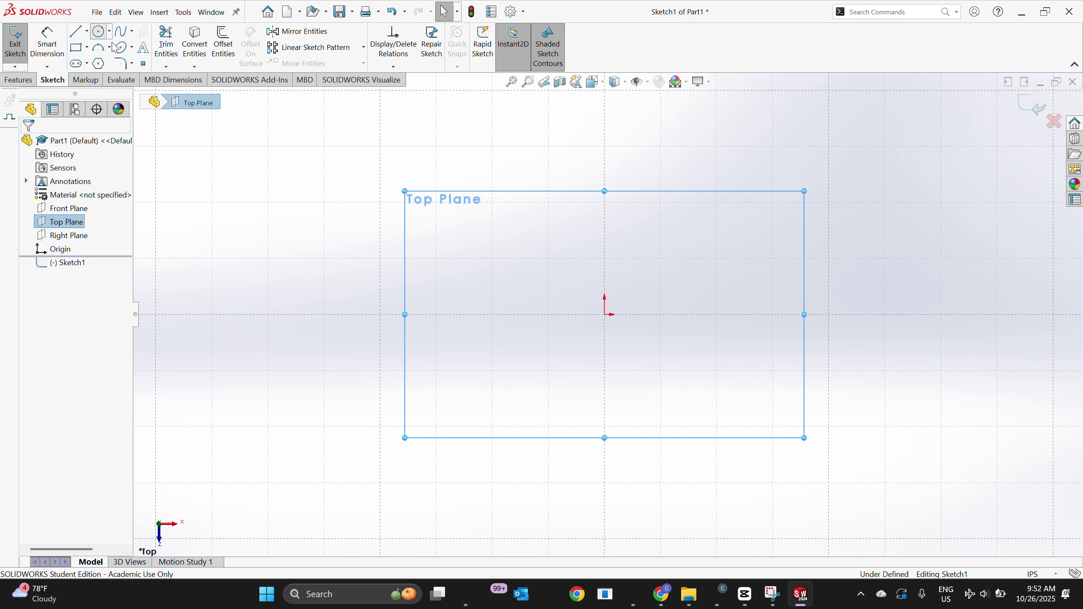
Sketch a circle centred on the origin with a radius of about 2.31 in
{"action": "left_click", "coordinate": [99, 32]}
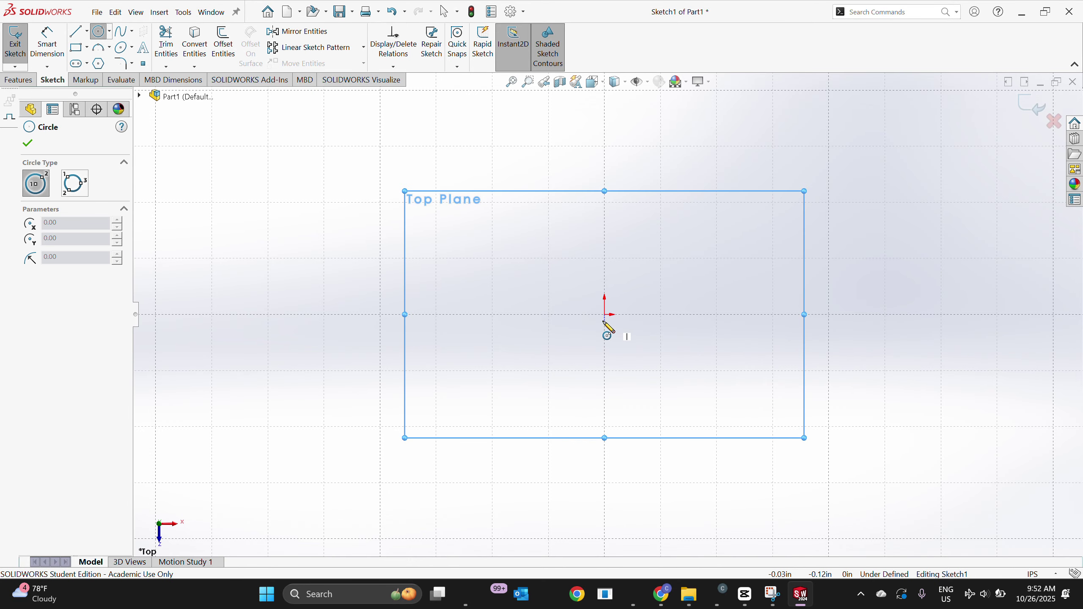
{"action": "scroll", "coordinate": [606, 320], "scroll_direction": "up", "scroll_amount": 1}
{"action": "scroll", "coordinate": [610, 318], "scroll_direction": "down", "scroll_amount": 3}
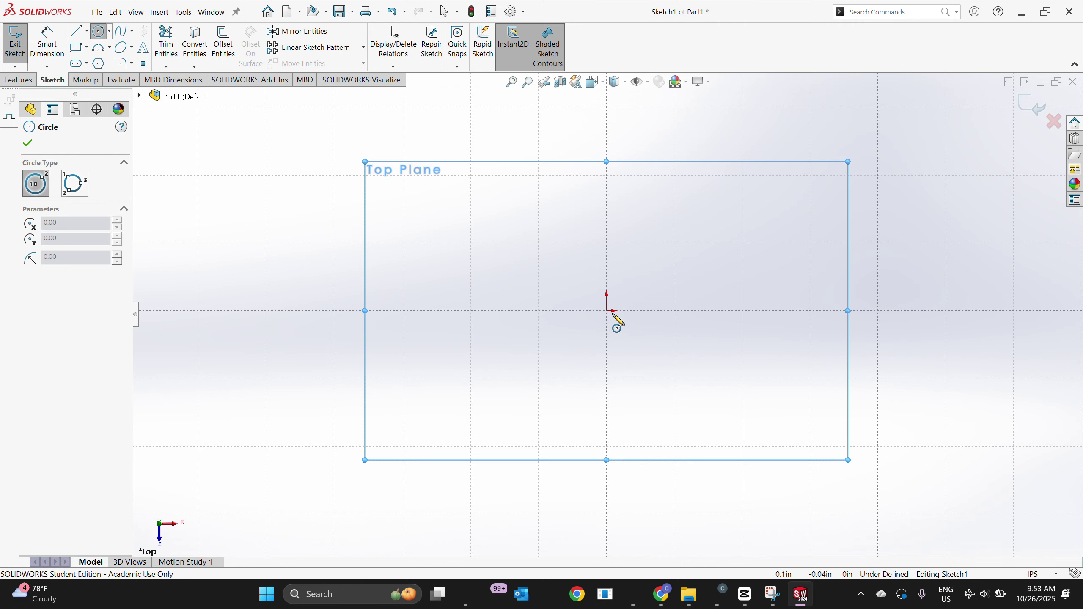
{"action": "left_click", "coordinate": [606, 311]}
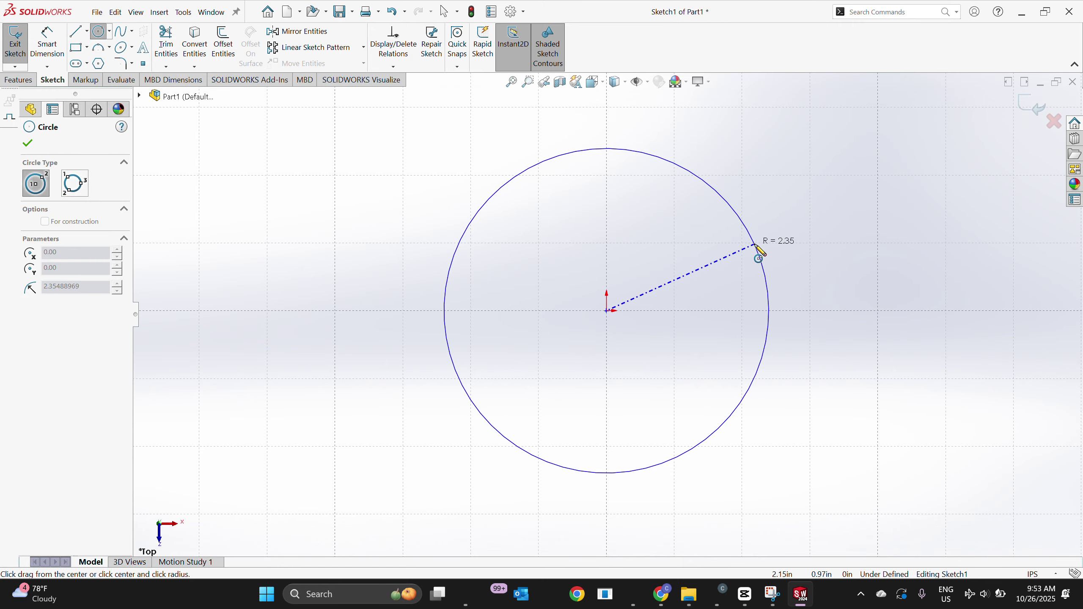
{"action": "left_click", "coordinate": [757, 256]}
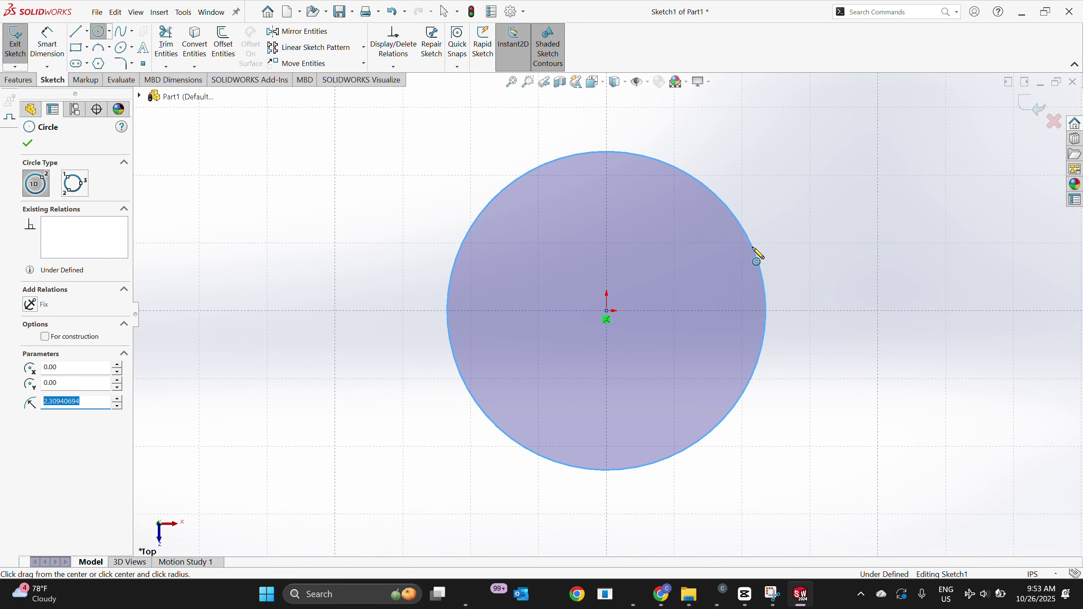
Convert the origin-centred circle to construction geometry and close its properties
{"action": "left_click", "coordinate": [43, 337]}
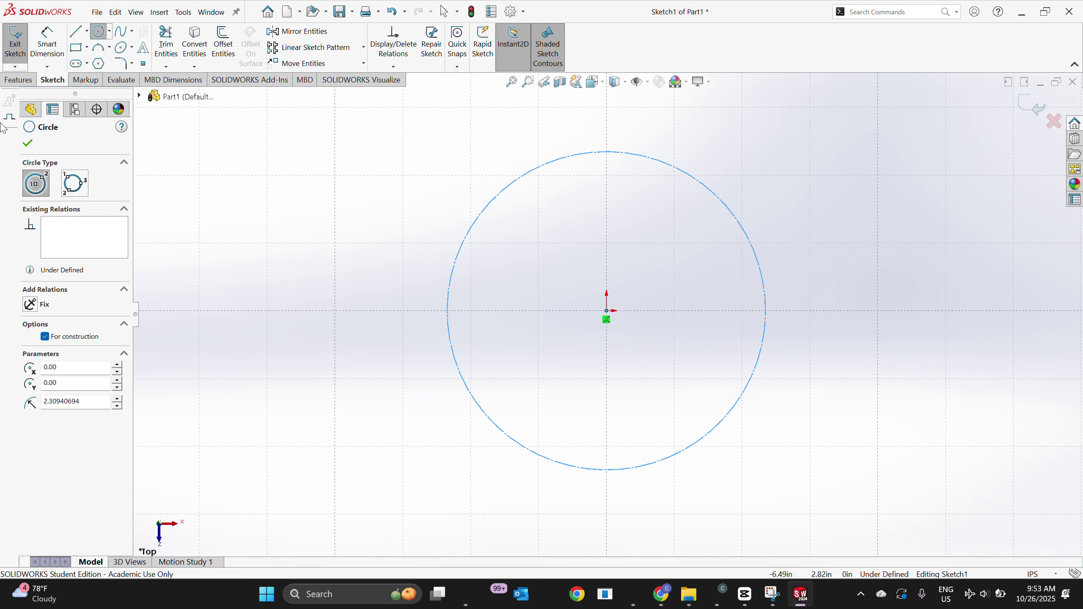
{"action": "left_click", "coordinate": [28, 143]}
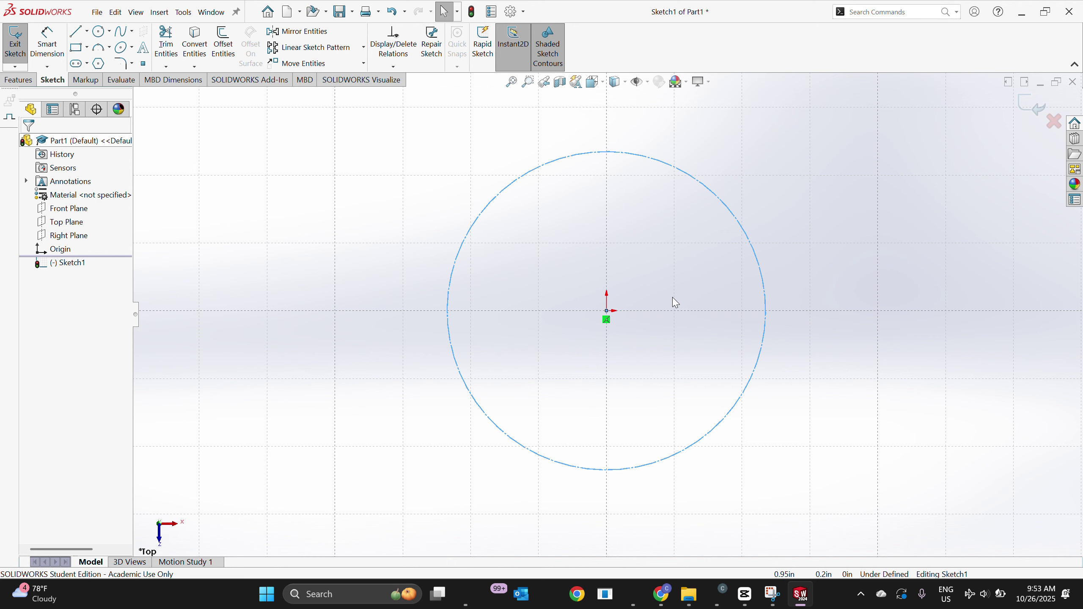
{"action": "scroll", "coordinate": [674, 302], "scroll_direction": "up", "scroll_amount": 1}
{"action": "scroll", "coordinate": [675, 303], "scroll_direction": "down", "scroll_amount": 1}
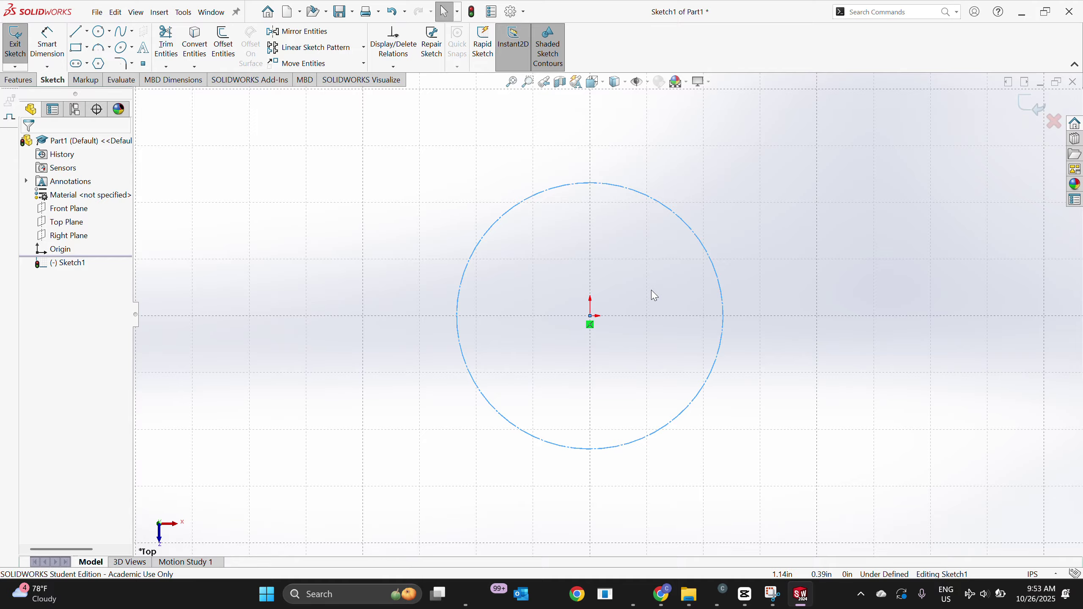
Restore the construction circle to regular sketch geometry
{"action": "left_click", "coordinate": [71, 263]}
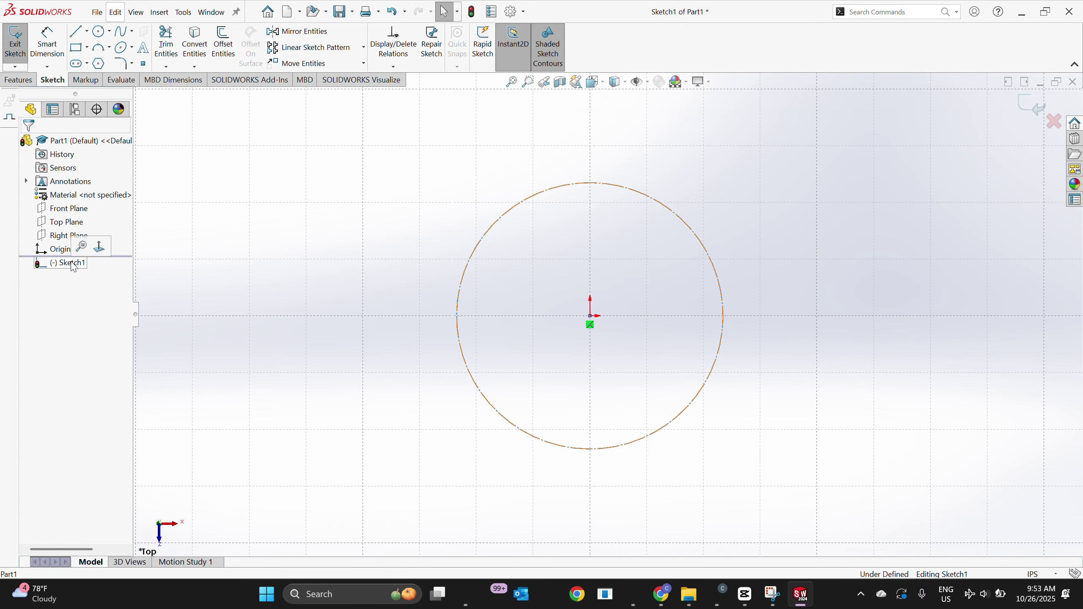
{"action": "left_click", "coordinate": [492, 235]}
{"action": "left_click", "coordinate": [45, 291]}
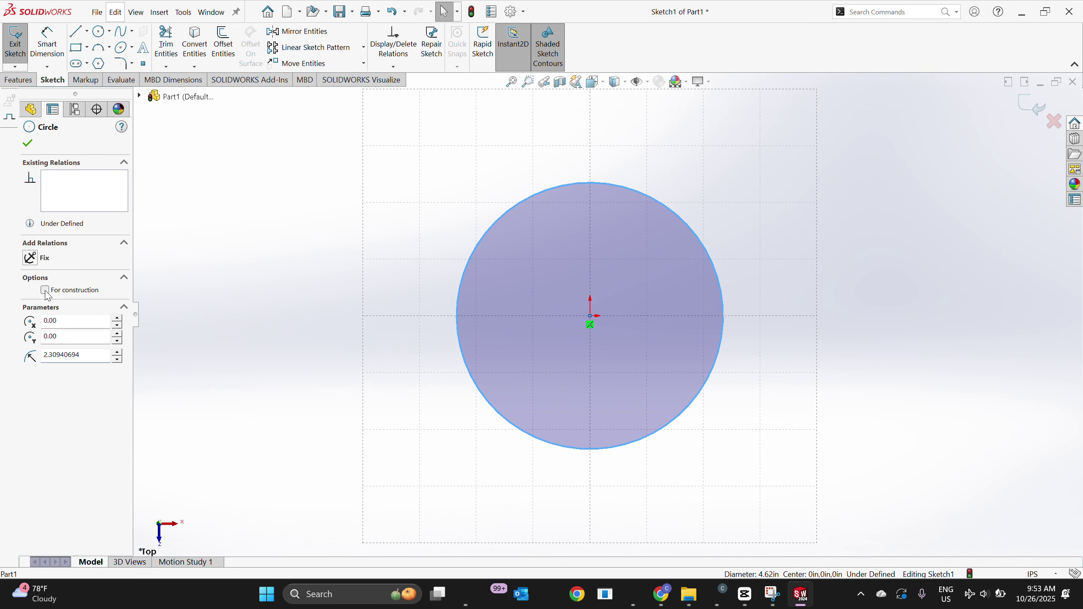
{"action": "left_click", "coordinate": [169, 166]}
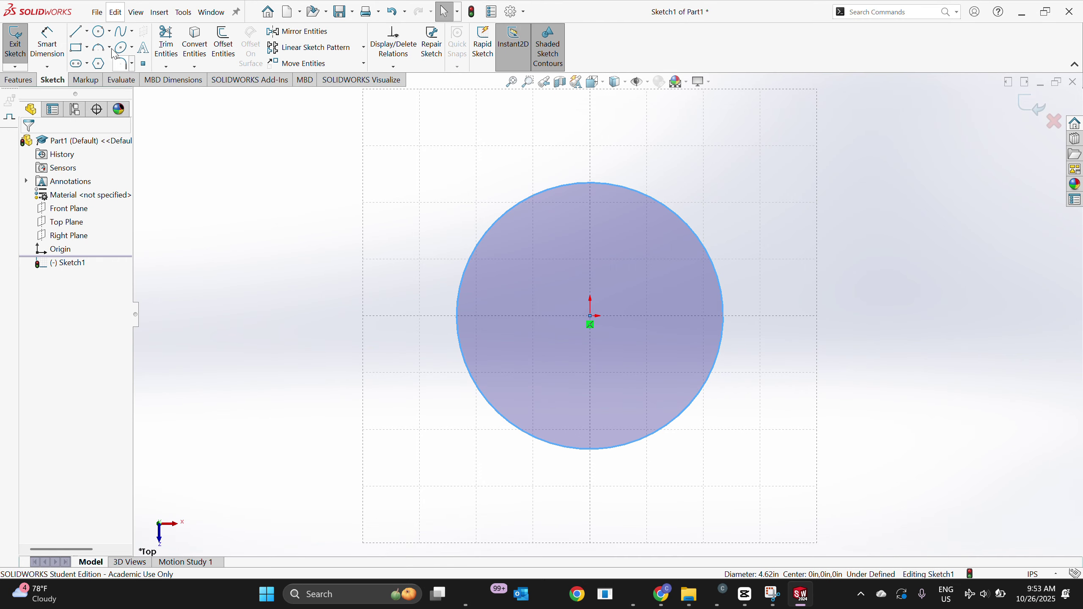
Sketch a smaller circle with a radius of about 0.65 in inside the large circle, up and left of the origin
{"action": "left_click", "coordinate": [99, 31]}
{"action": "scroll", "coordinate": [661, 266], "scroll_direction": "down", "scroll_amount": 3}
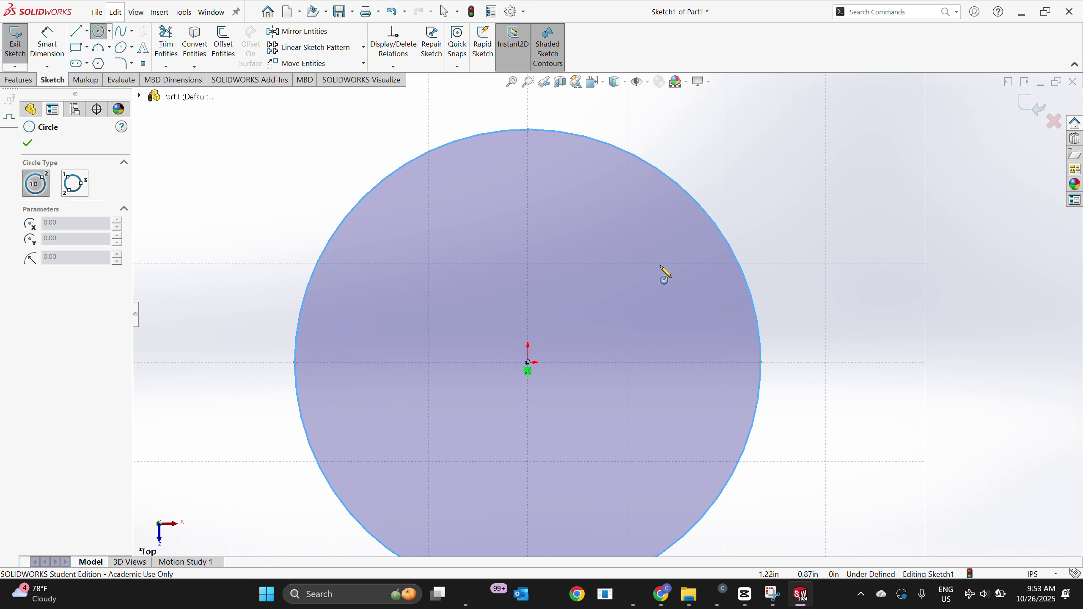
{"action": "left_click", "coordinate": [440, 251]}
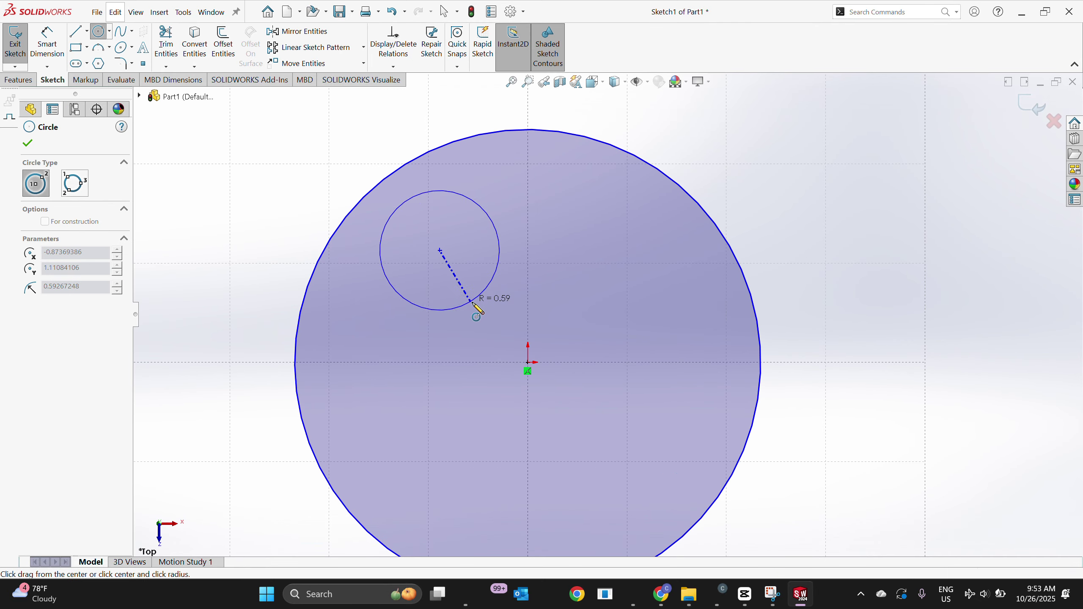
{"action": "left_click", "coordinate": [478, 306]}
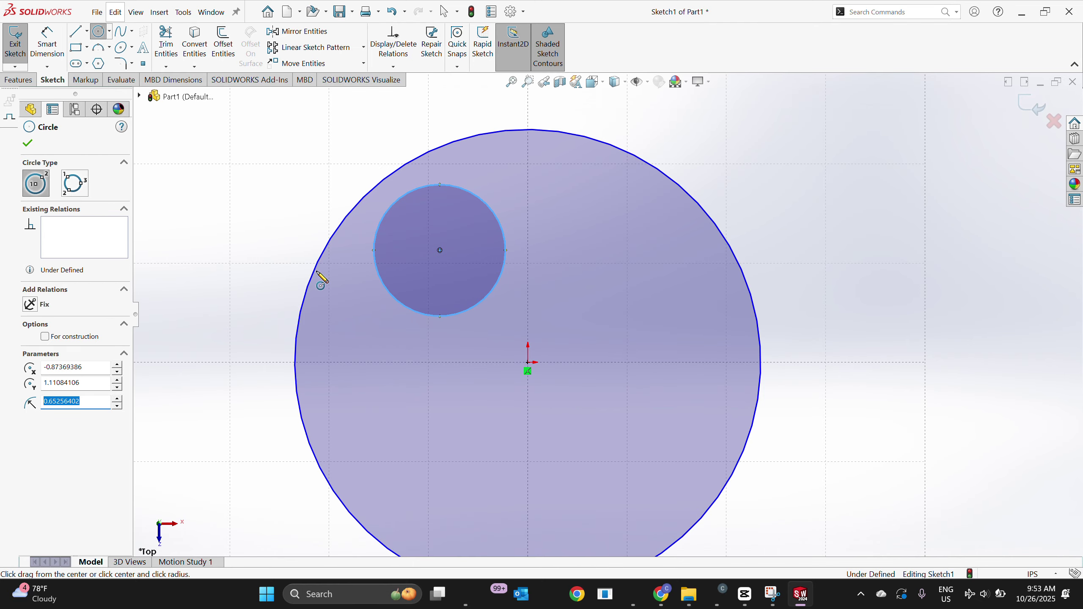
{"action": "left_click", "coordinate": [27, 143]}
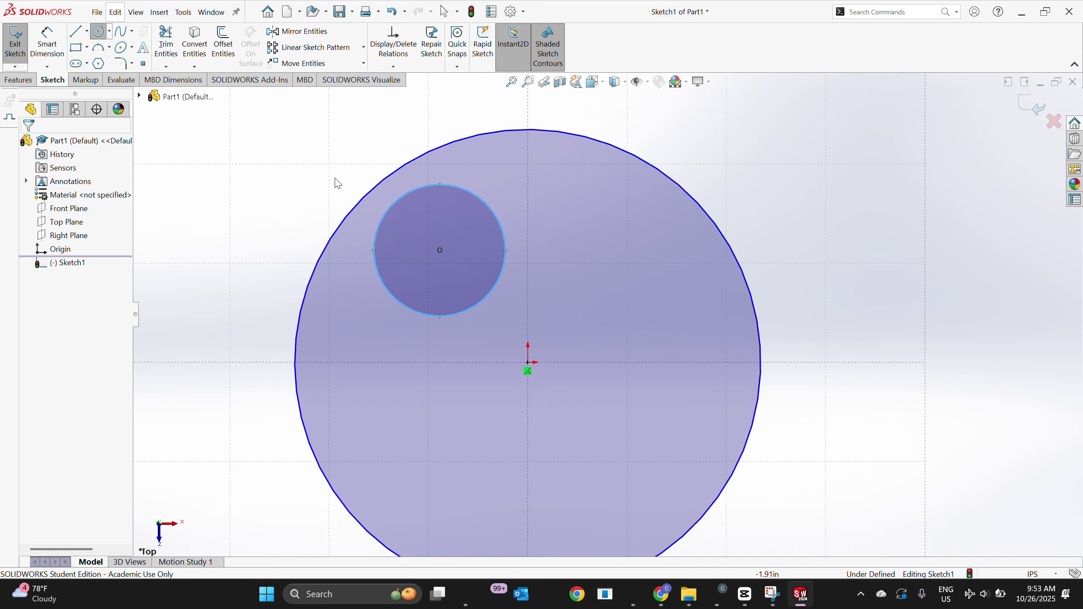
{"action": "key", "text": "z"}
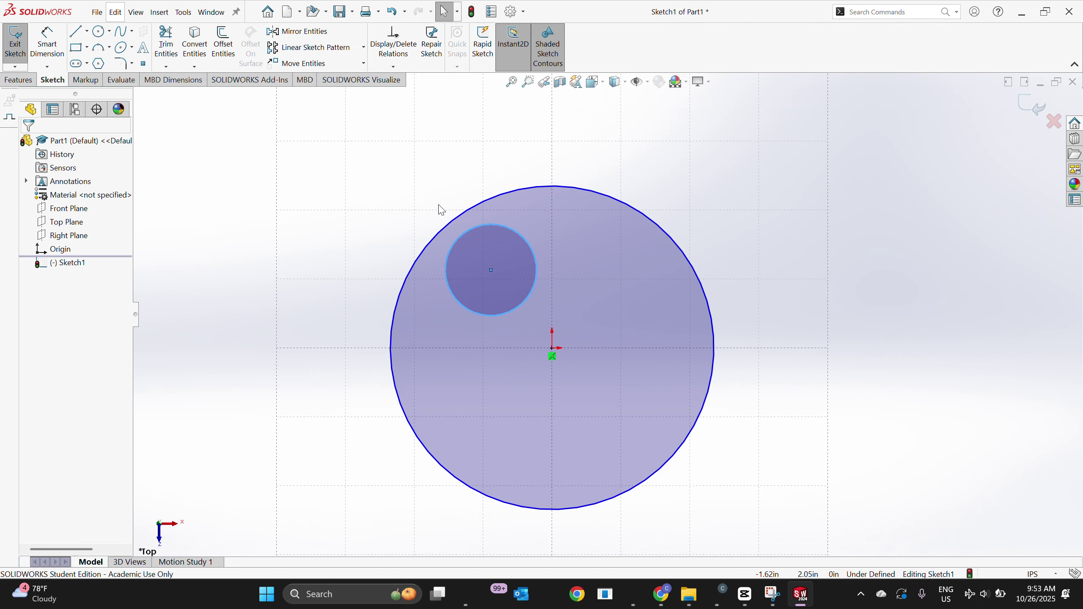
Add a Concentric relation and an Equal relation between the large and small circles
{"action": "left_click", "coordinate": [457, 228]}
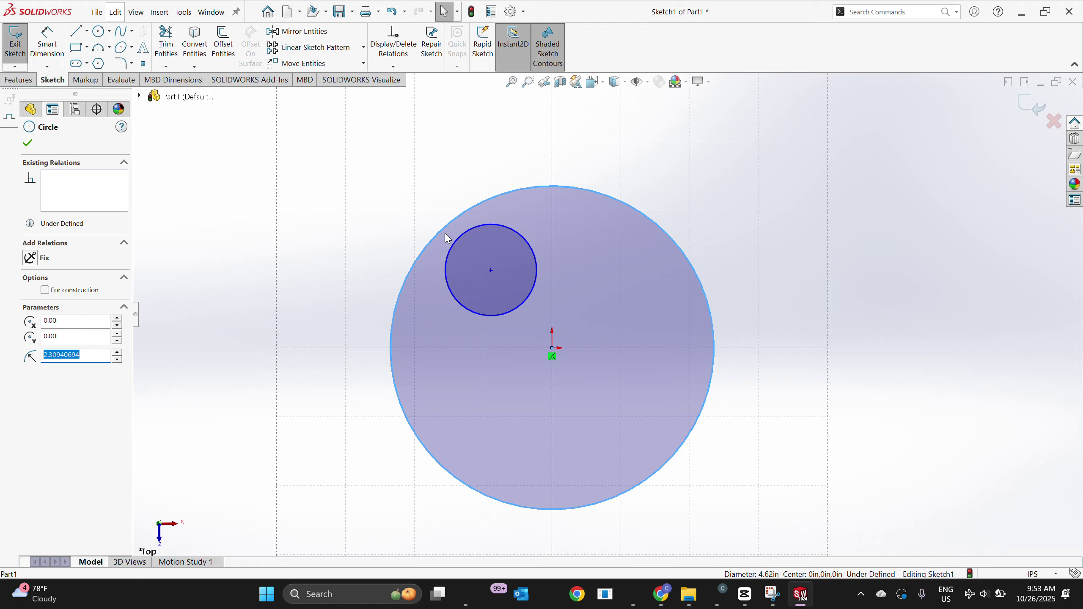
{"action": "left_click", "coordinate": [458, 213]}
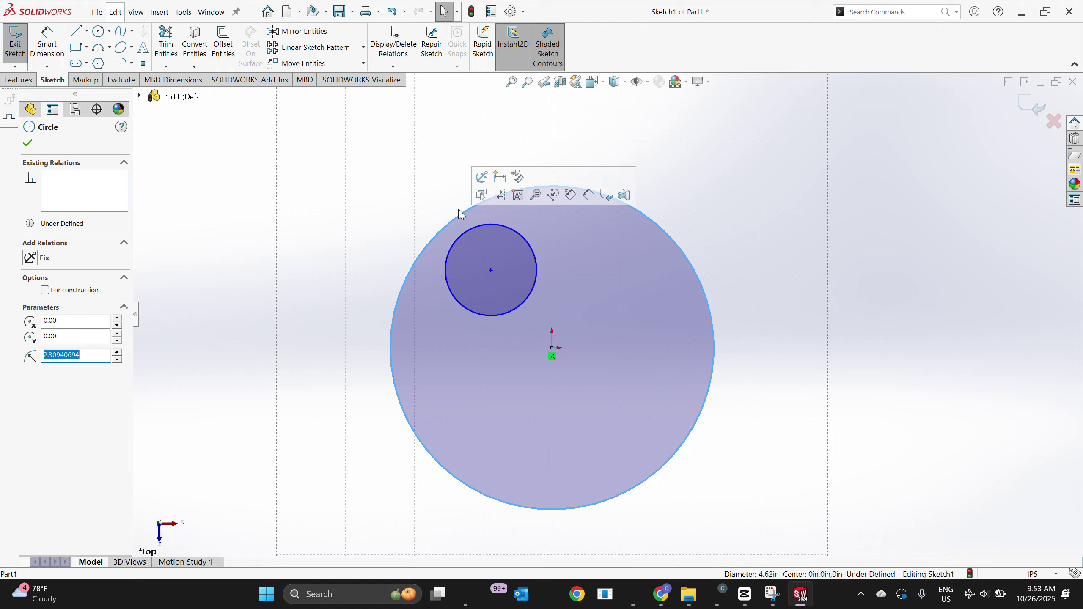
{"action": "left_click", "coordinate": [481, 228], "text": "ctrl"}
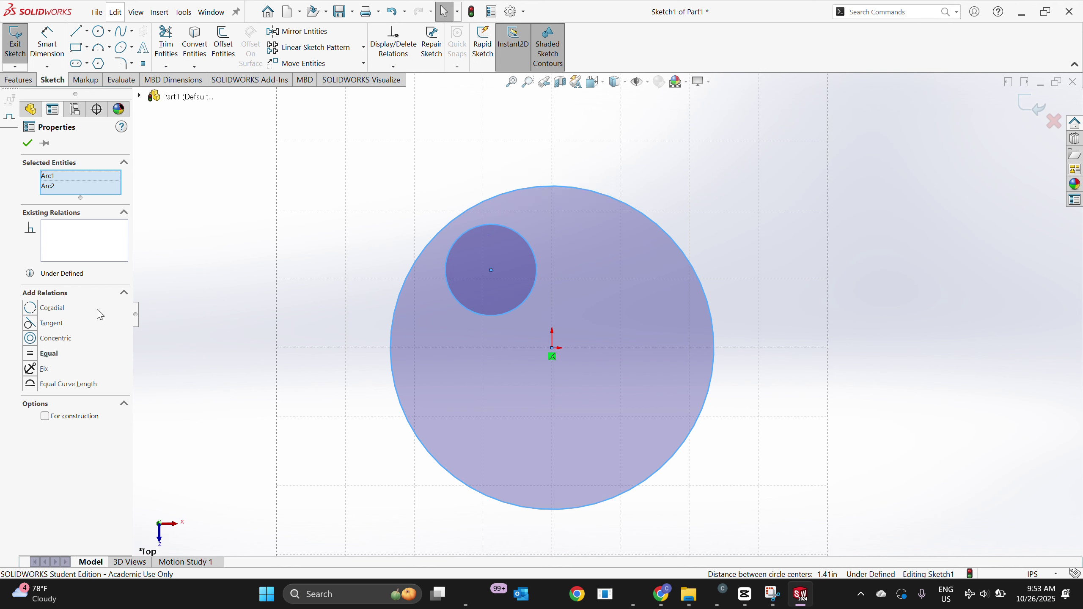
{"action": "left_click", "coordinate": [30, 339]}
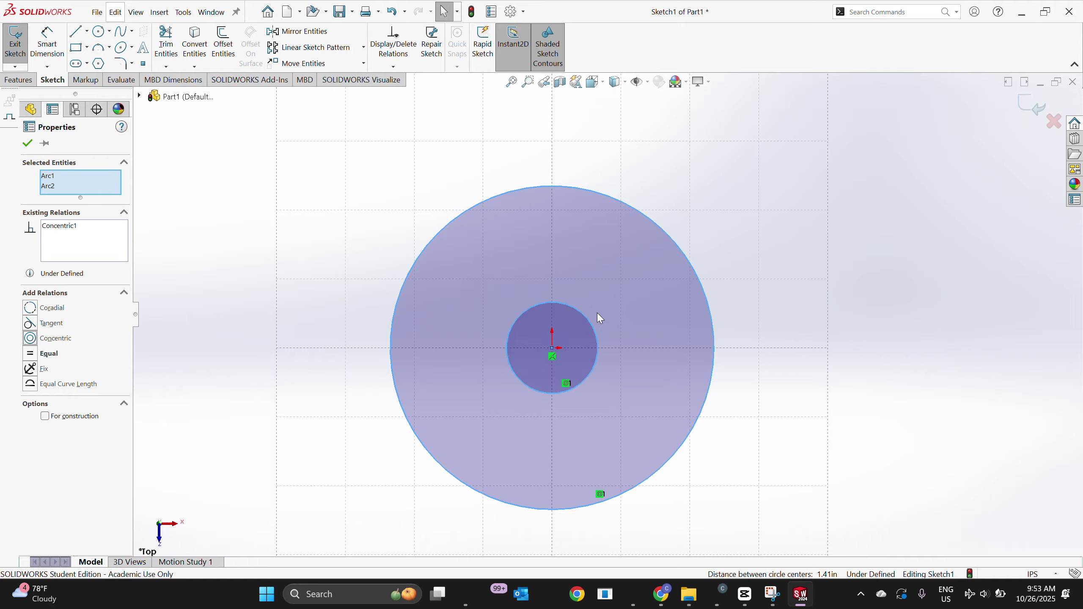
{"action": "left_click", "coordinate": [34, 355]}
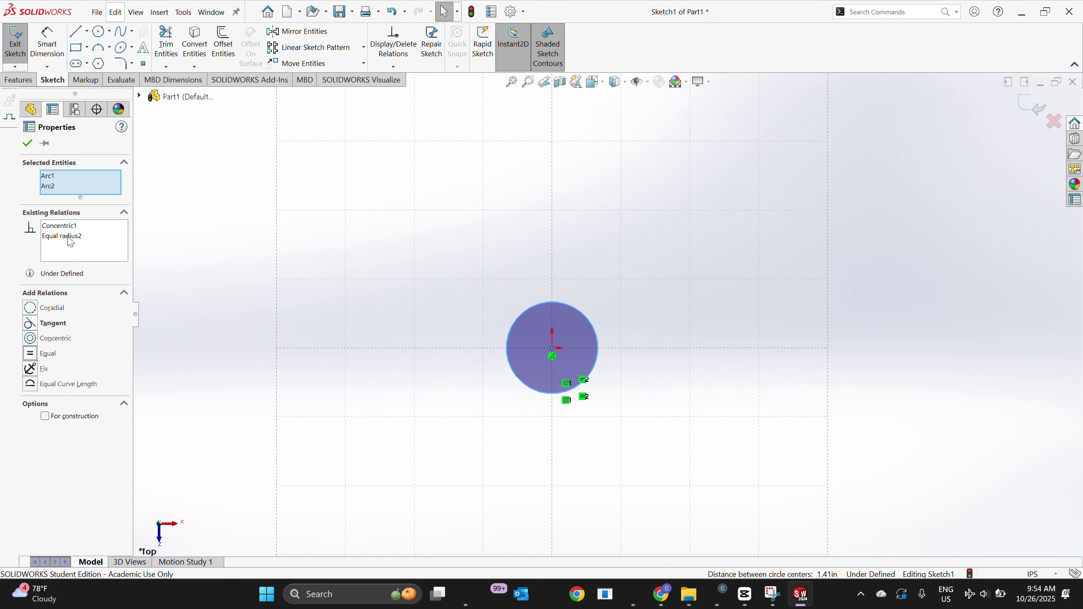
Clear the two selected circles and undo the Equal relation between them
{"action": "key", "text": "ctrl+z"}
{"action": "left_click", "coordinate": [59, 187]}
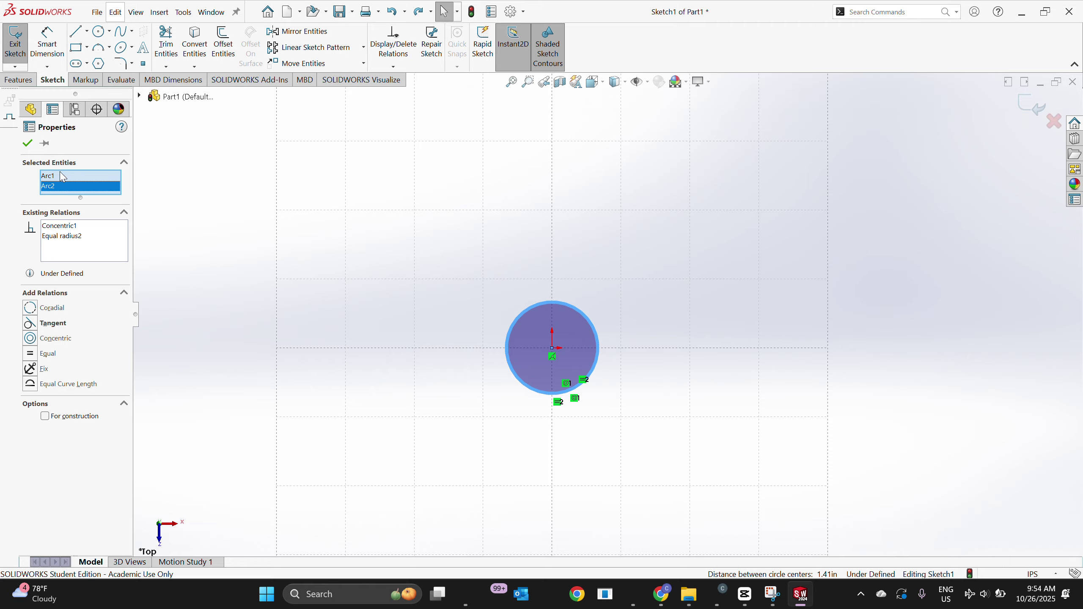
{"action": "left_click", "coordinate": [63, 176]}
{"action": "right_click", "coordinate": [63, 180]}
{"action": "left_click", "coordinate": [85, 199]}
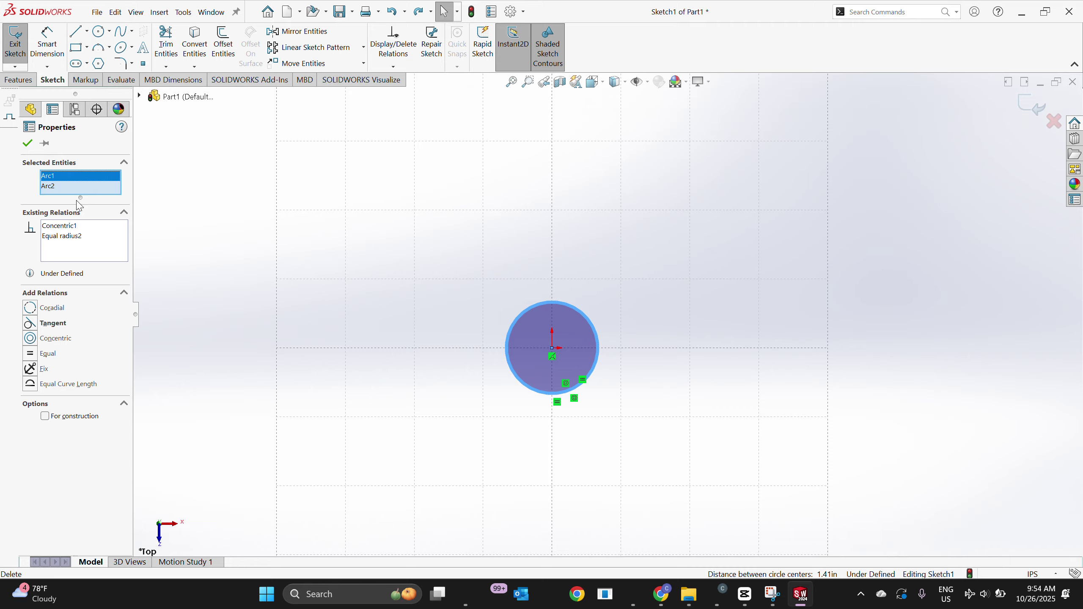
{"action": "right_click", "coordinate": [84, 184]}
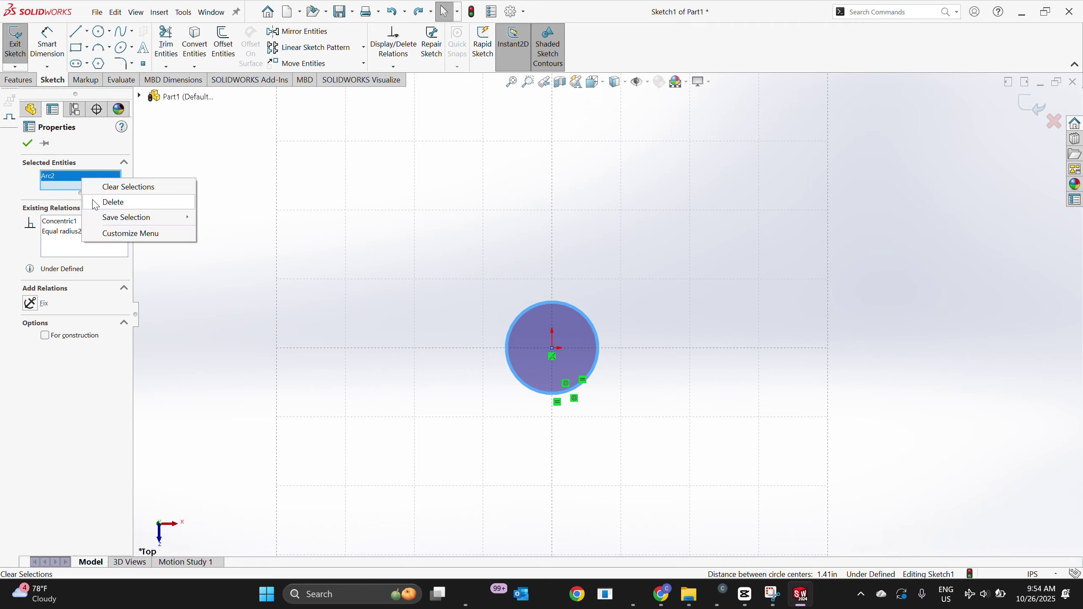
{"action": "left_click", "coordinate": [101, 187]}
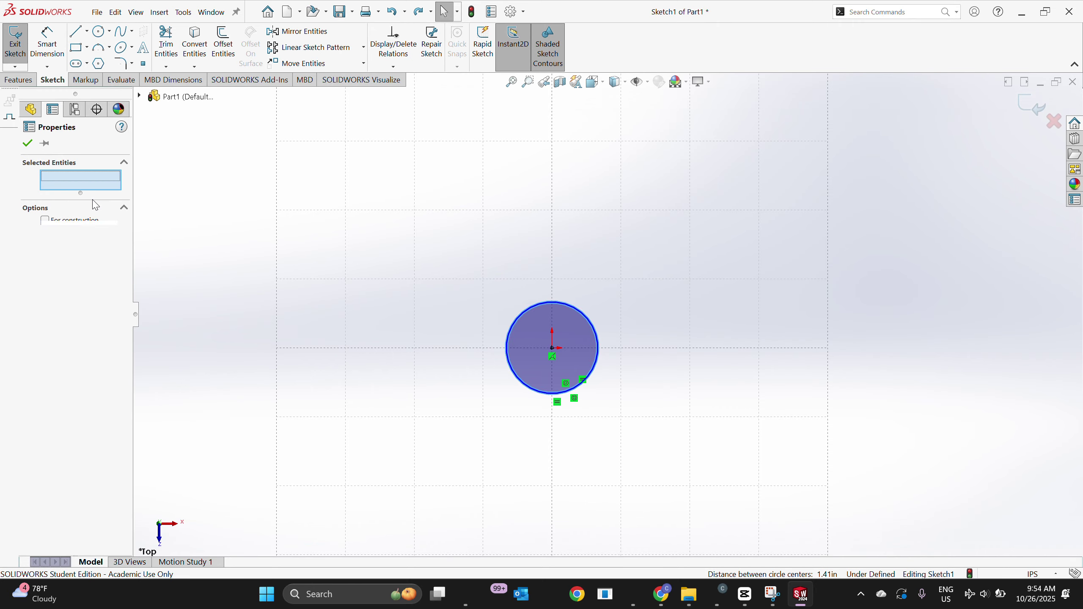
{"action": "left_click", "coordinate": [27, 143]}
{"action": "left_click", "coordinate": [389, 13]}
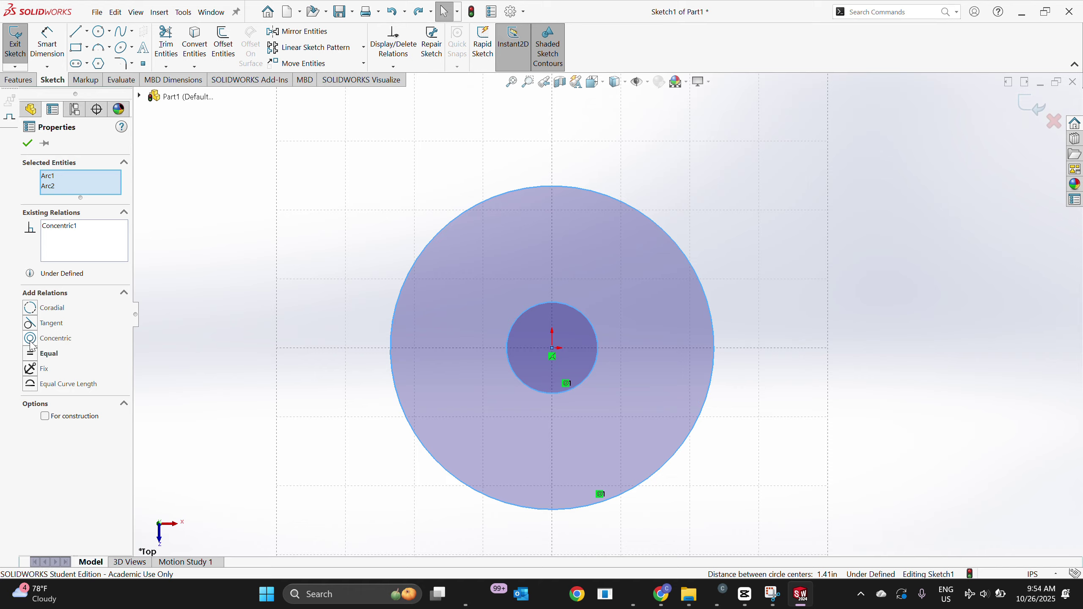
Try a Tangent relation between the two concentric circles, and undo both the Tangent and Concentric relations
{"action": "left_click", "coordinate": [34, 327]}
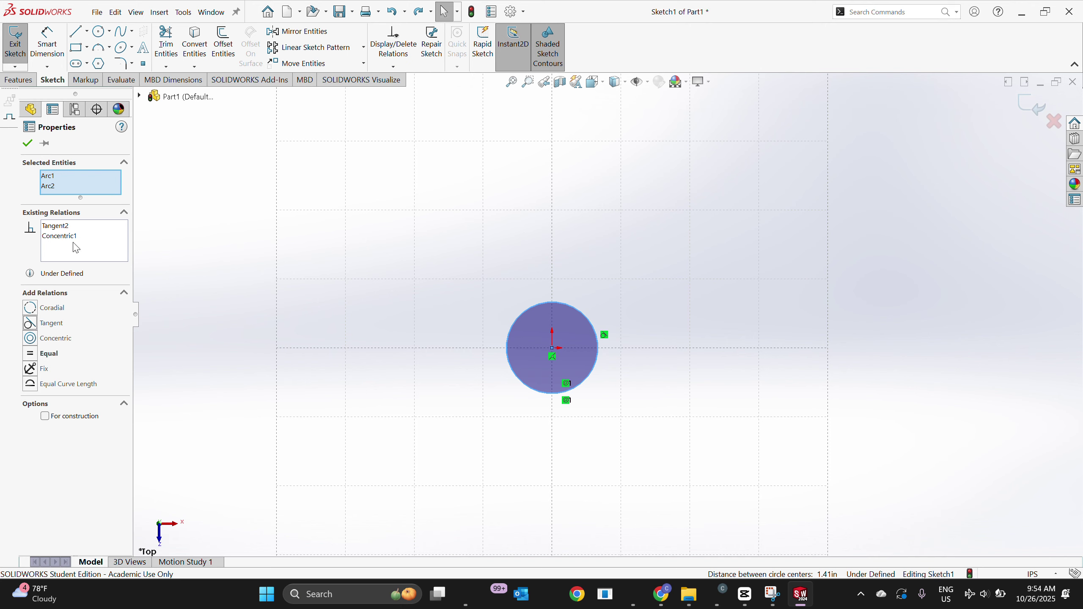
{"action": "left_click", "coordinate": [26, 143]}
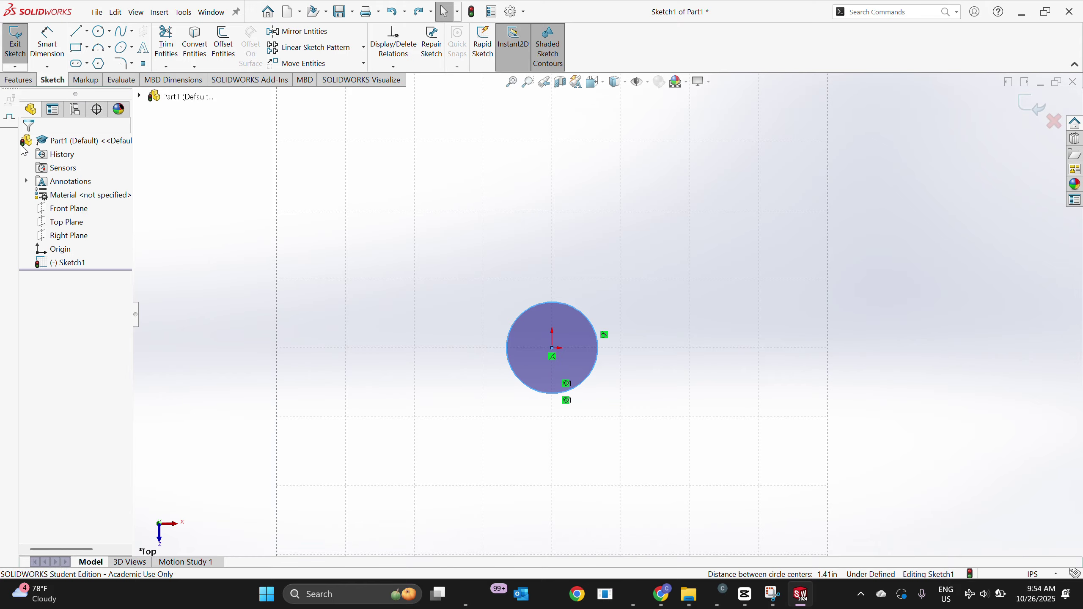
{"action": "left_click", "coordinate": [392, 12]}
{"action": "left_click", "coordinate": [392, 12]}
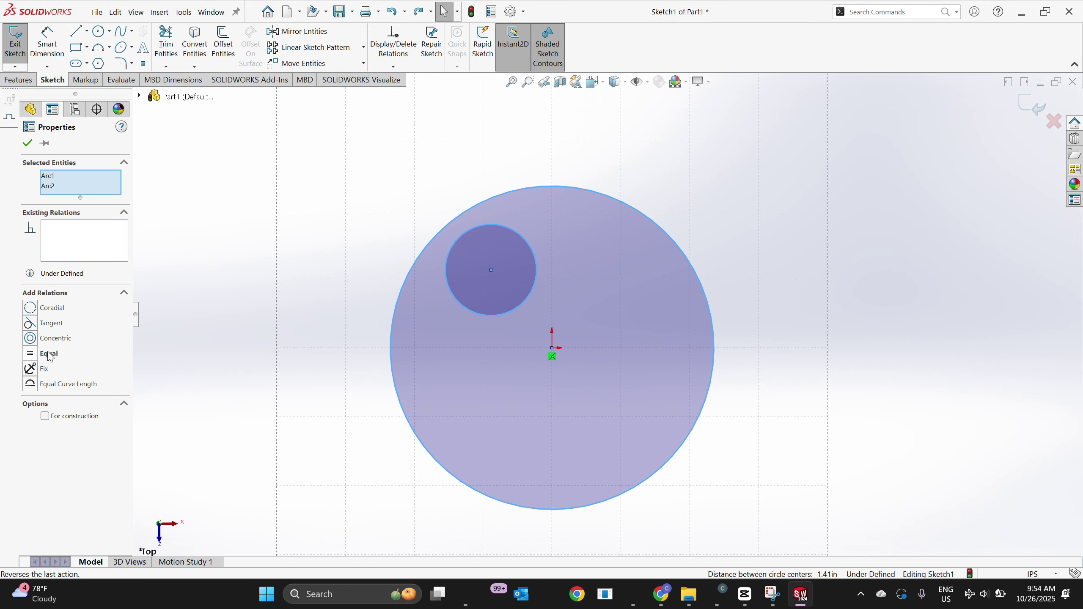
Make the small circle tangent to the large circle from the inside
{"action": "left_click", "coordinate": [49, 325]}
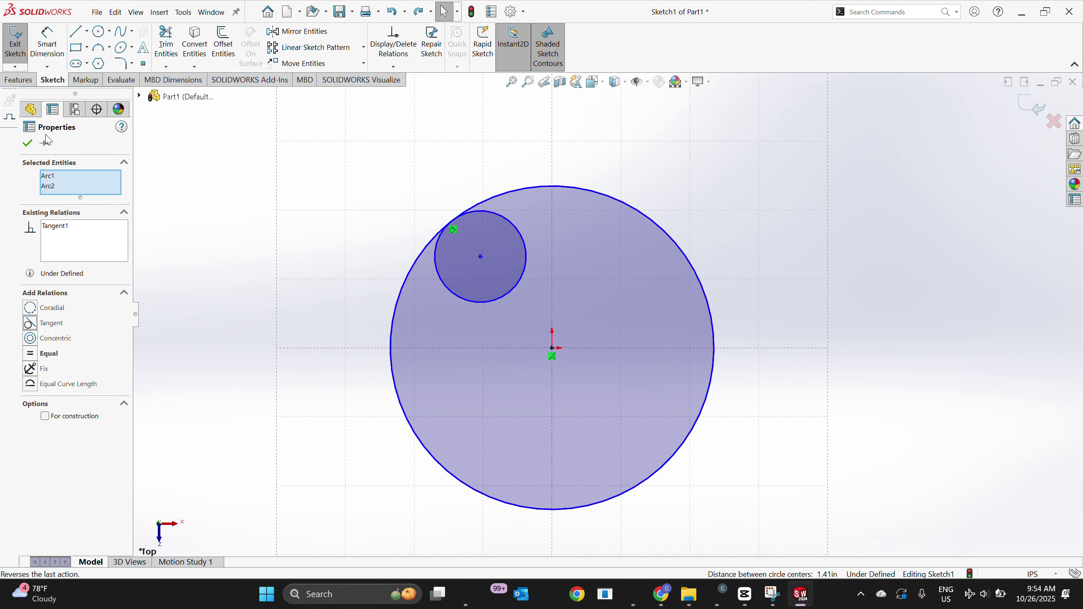
{"action": "left_click", "coordinate": [28, 143]}
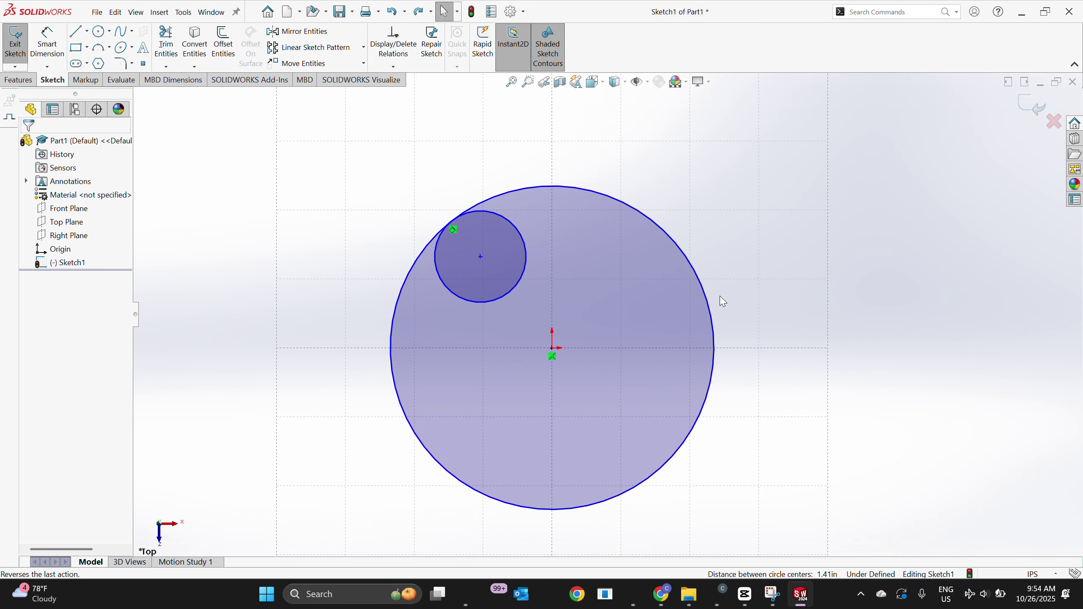
{"action": "scroll", "coordinate": [721, 301], "scroll_direction": "up", "scroll_amount": 2}
{"action": "scroll", "coordinate": [722, 301], "scroll_direction": "down", "scroll_amount": 1}
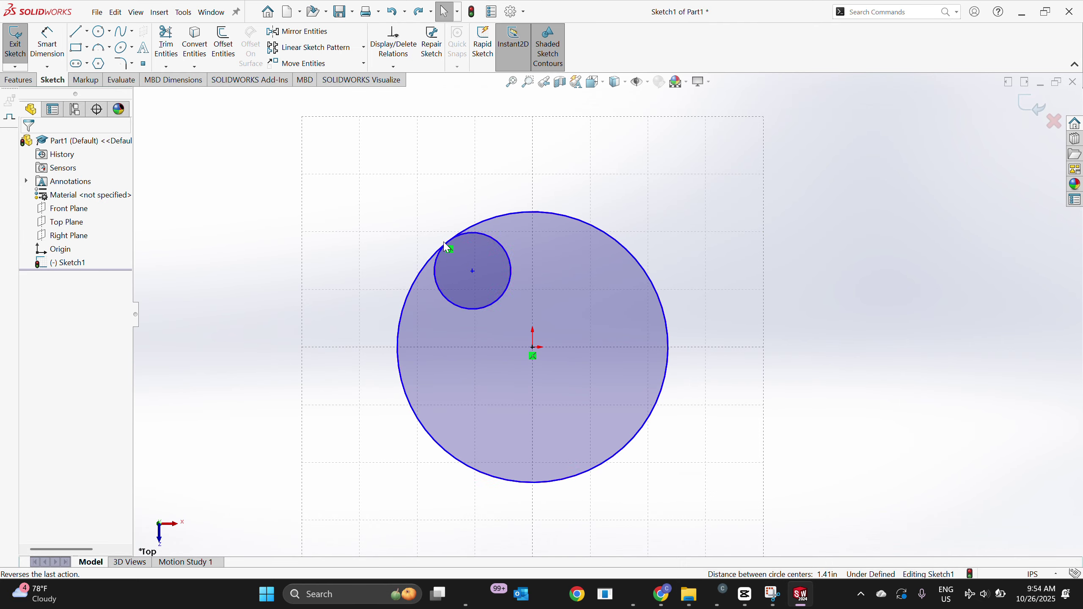
Switch to File Explorer and find the Bell crank plate 2 part in the Steering Testing Mechanism folder
{"action": "scroll", "coordinate": [463, 259], "scroll_direction": "down", "scroll_amount": 1}
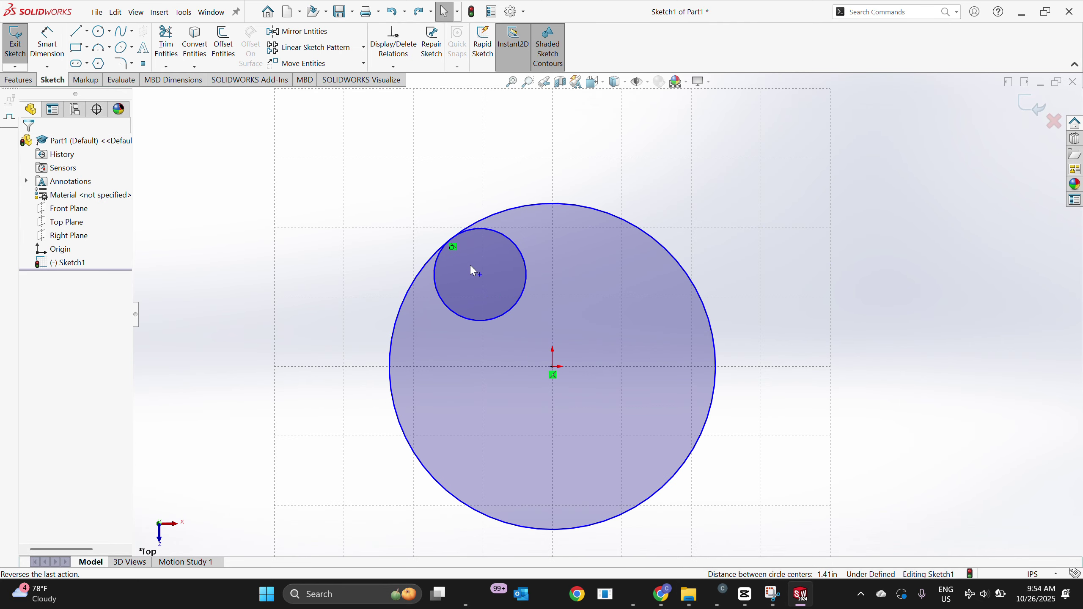
{"action": "scroll", "coordinate": [469, 264], "scroll_direction": "up", "scroll_amount": 2}
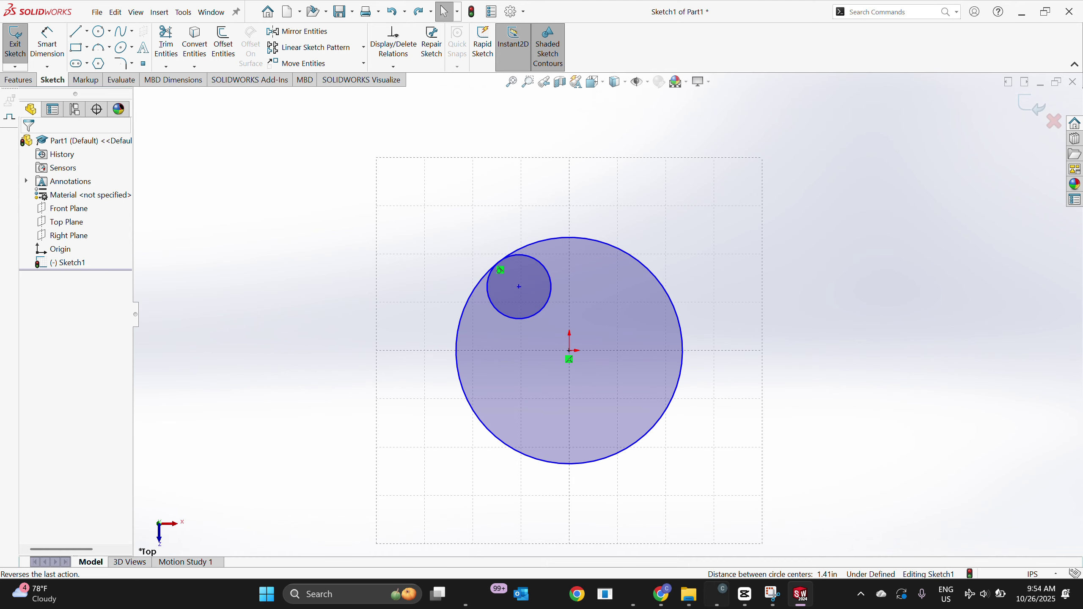
{"action": "mouse_move", "coordinate": [689, 594]}
{"action": "left_click", "coordinate": [892, 543]}
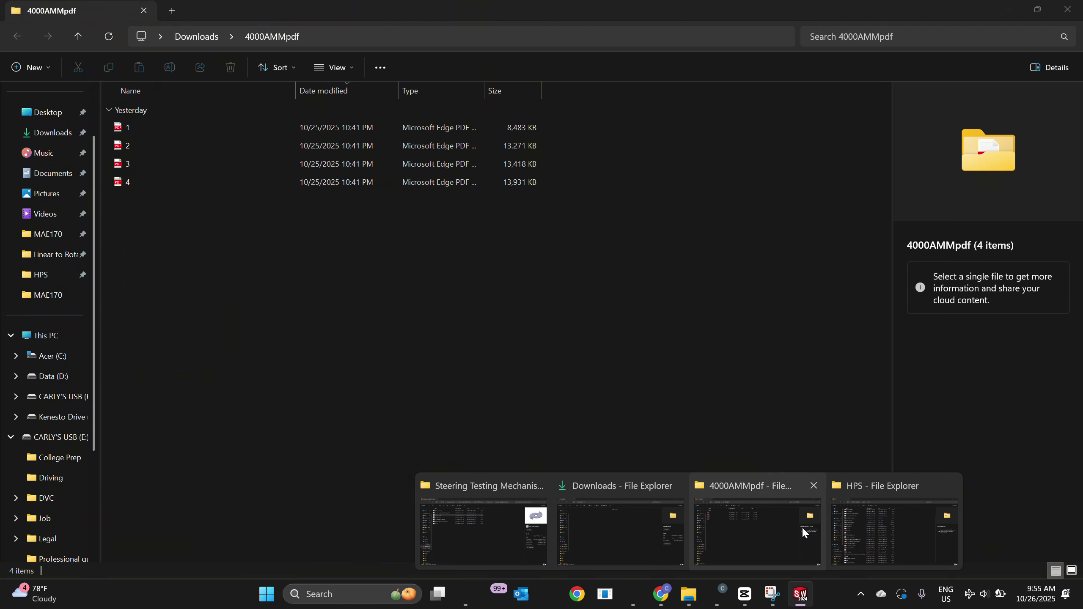
{"action": "left_click", "coordinate": [859, 528]}
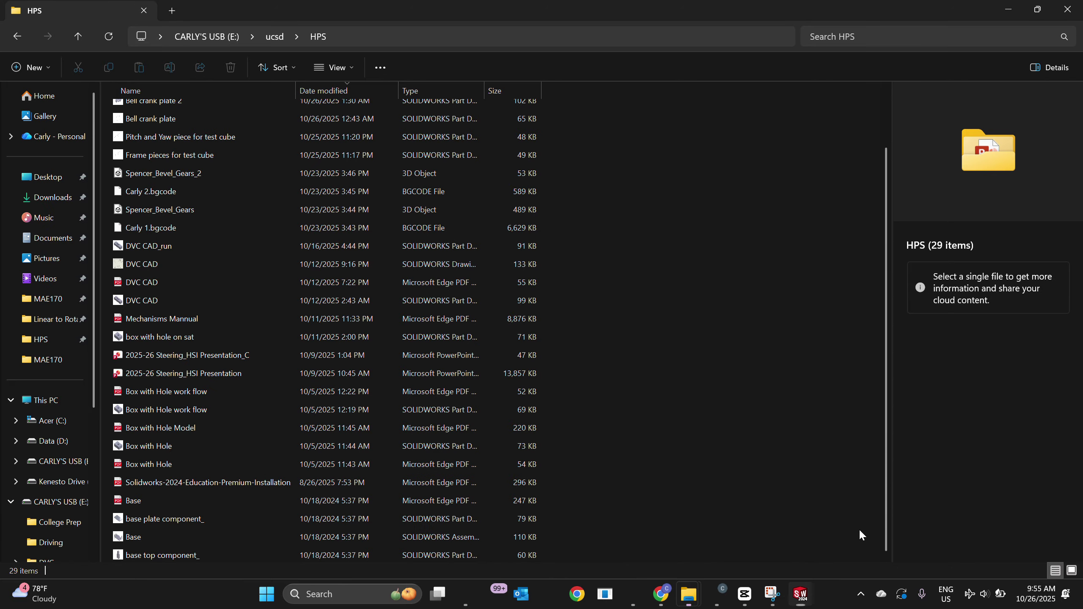
{"action": "mouse_move", "coordinate": [687, 594]}
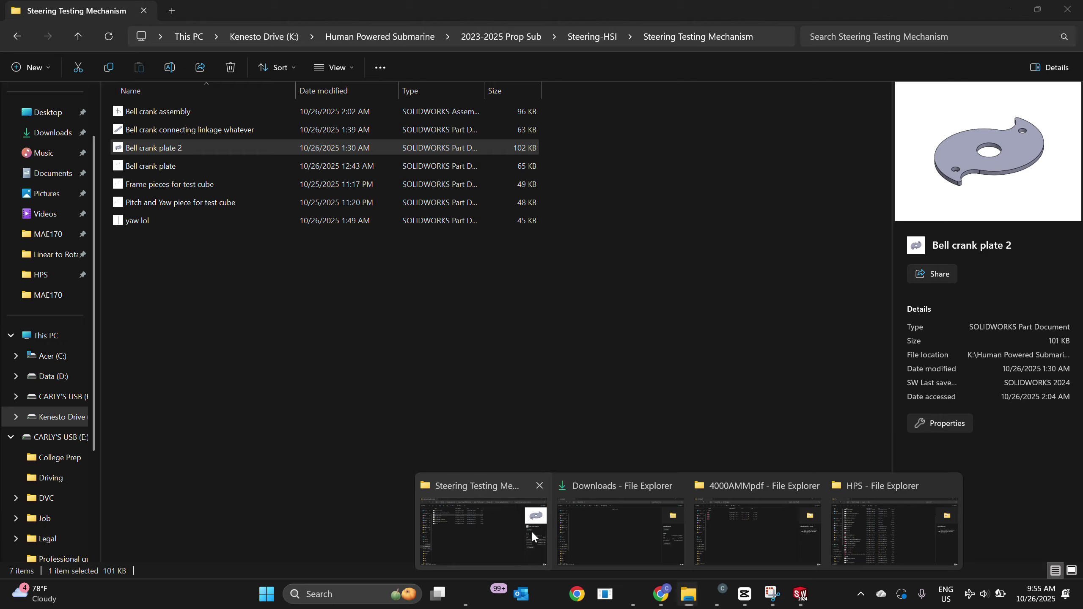
{"action": "left_click", "coordinate": [531, 530]}
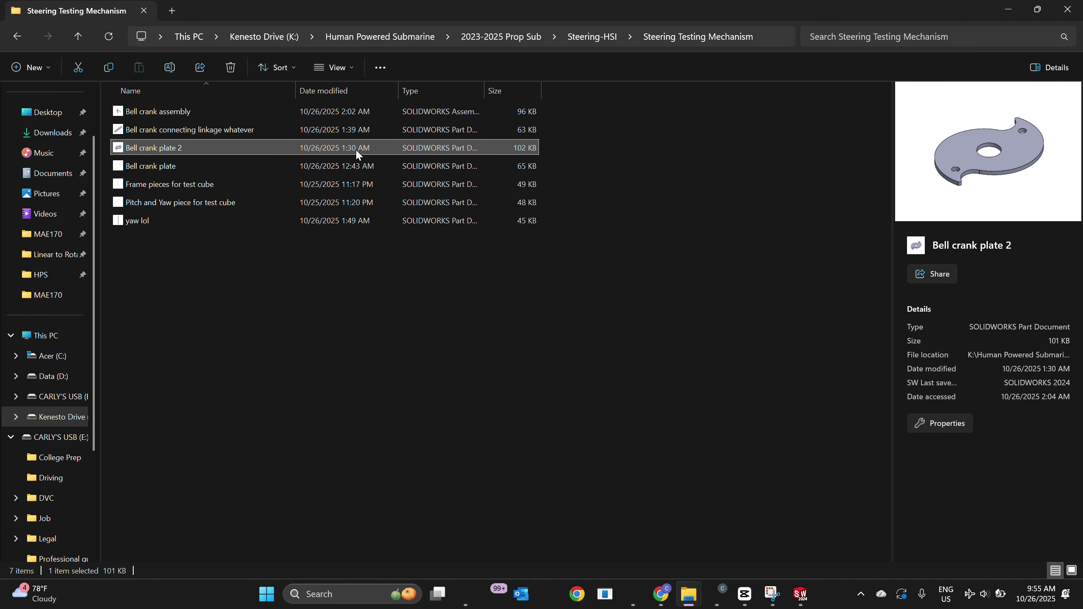
Switch to the Bell crank plate 2 part in SOLIDWORKS and open the Boss-Extrude1 profile sketch for editing
{"action": "key", "text": "alt+Tab"}
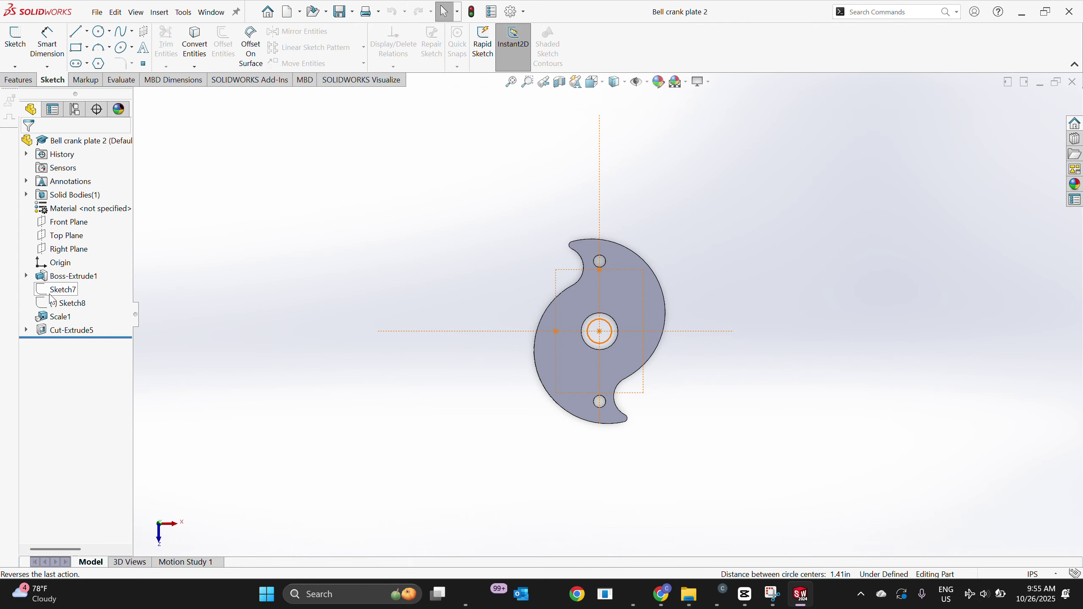
{"action": "left_click", "coordinate": [26, 275]}
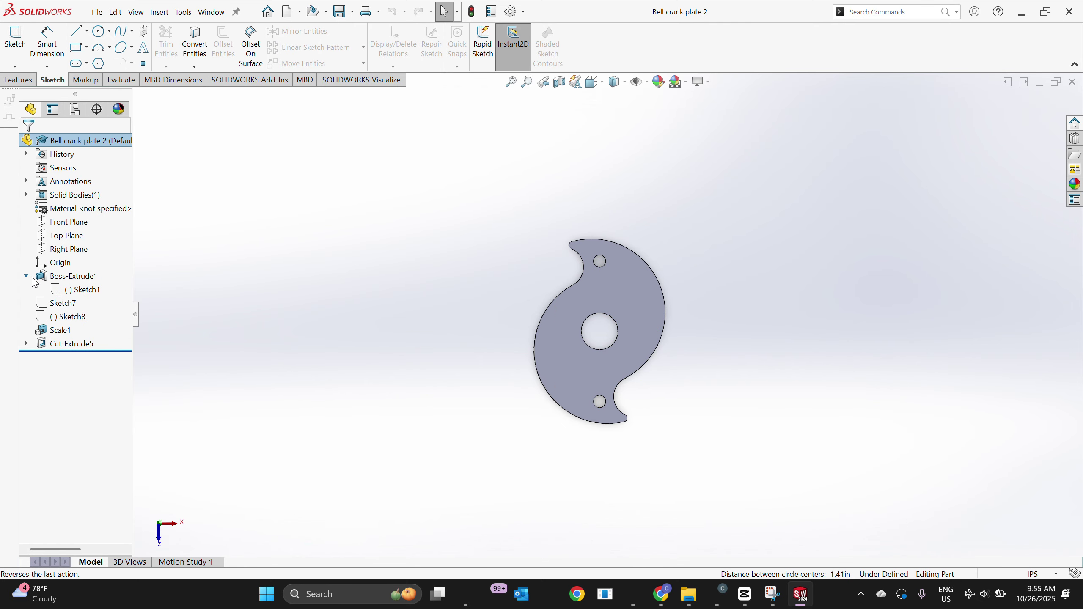
{"action": "left_click", "coordinate": [71, 294]}
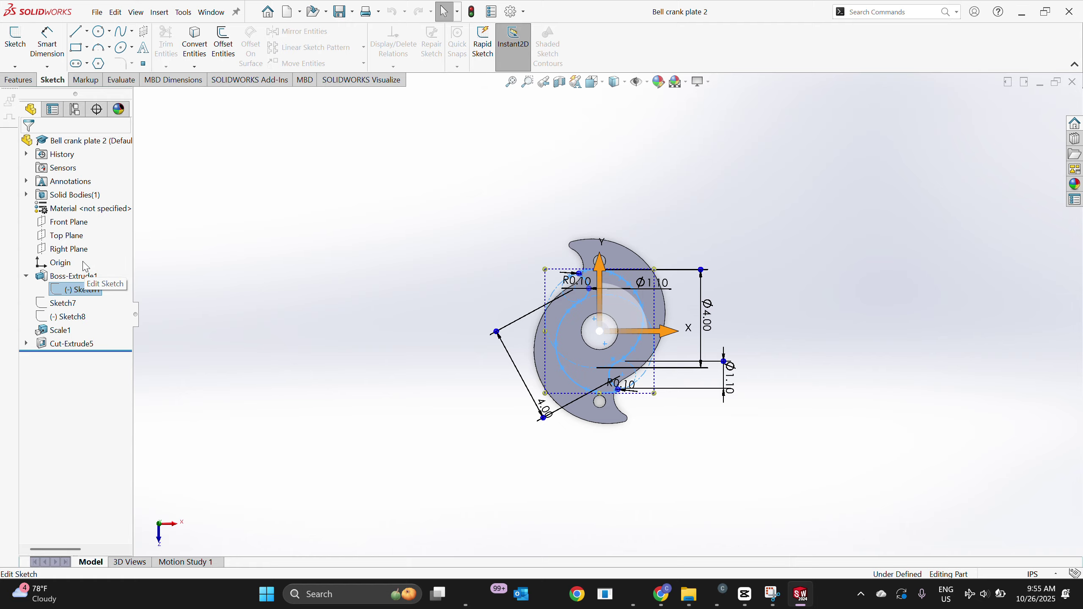
{"action": "left_click", "coordinate": [86, 266]}
{"action": "double_click", "coordinate": [721, 300]}
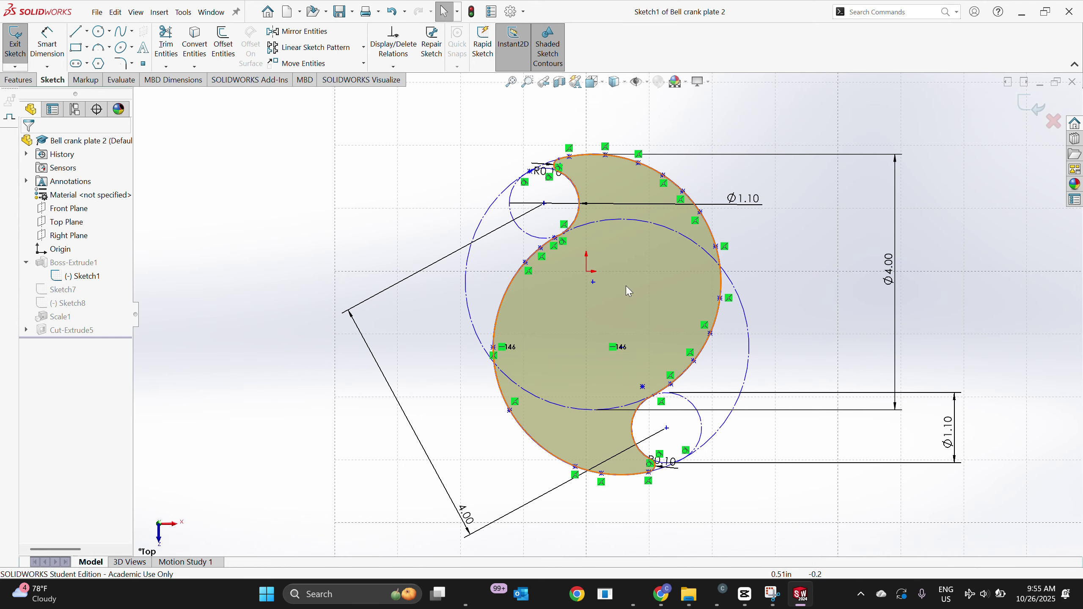
Examine the plate profile, its construction circles and the tangent point where the upper notch arc meets the outer curve
{"action": "left_click", "coordinate": [657, 304]}
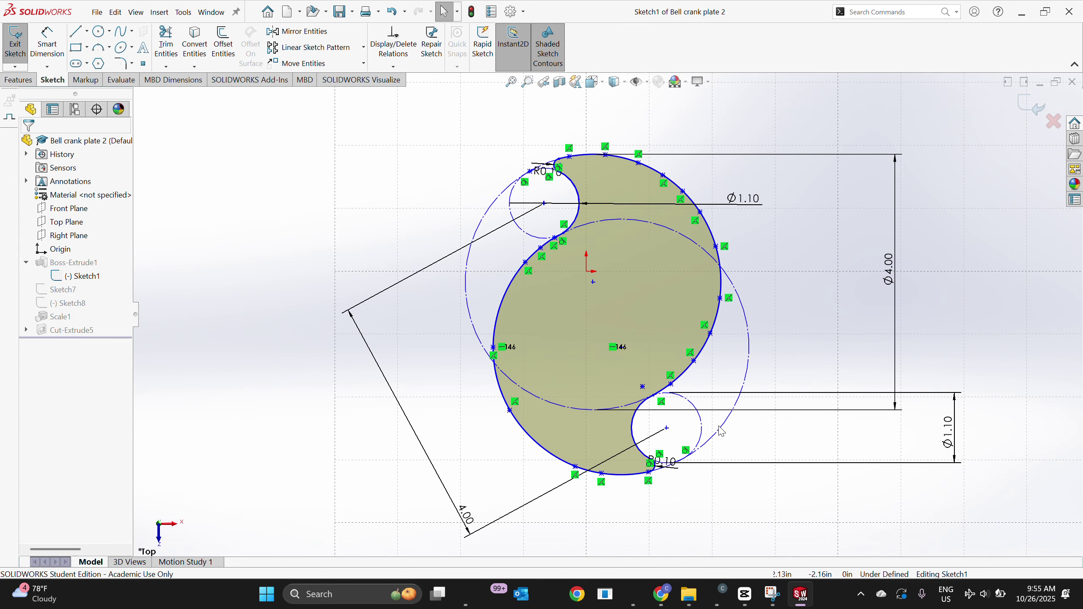
{"action": "scroll", "coordinate": [704, 465], "scroll_direction": "down", "scroll_amount": 2}
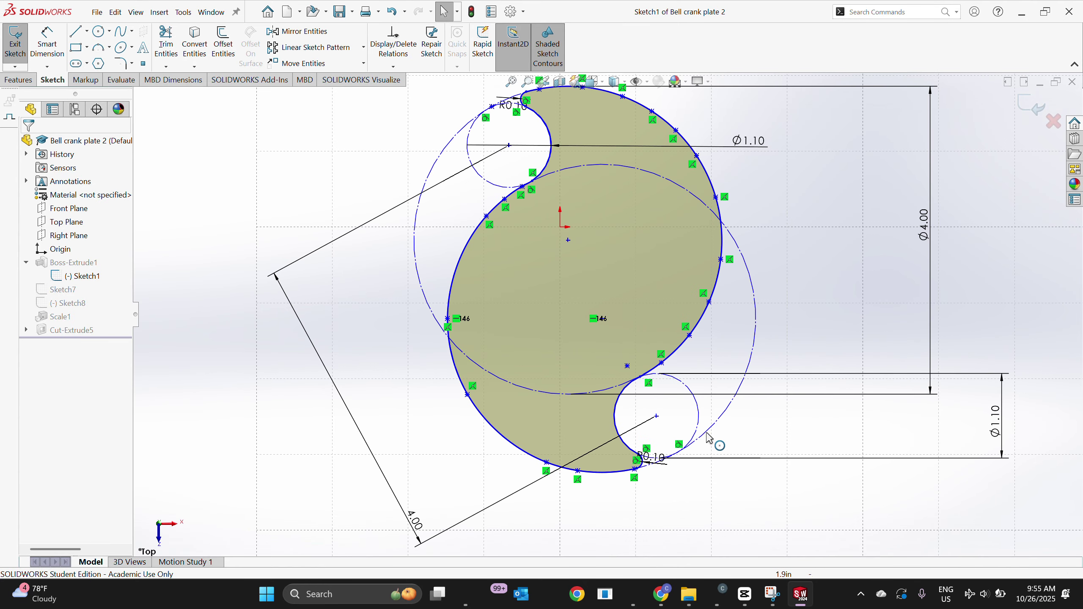
{"action": "scroll", "coordinate": [707, 444], "scroll_direction": "up", "scroll_amount": 3}
{"action": "scroll", "coordinate": [615, 180], "scroll_direction": "down", "scroll_amount": 1}
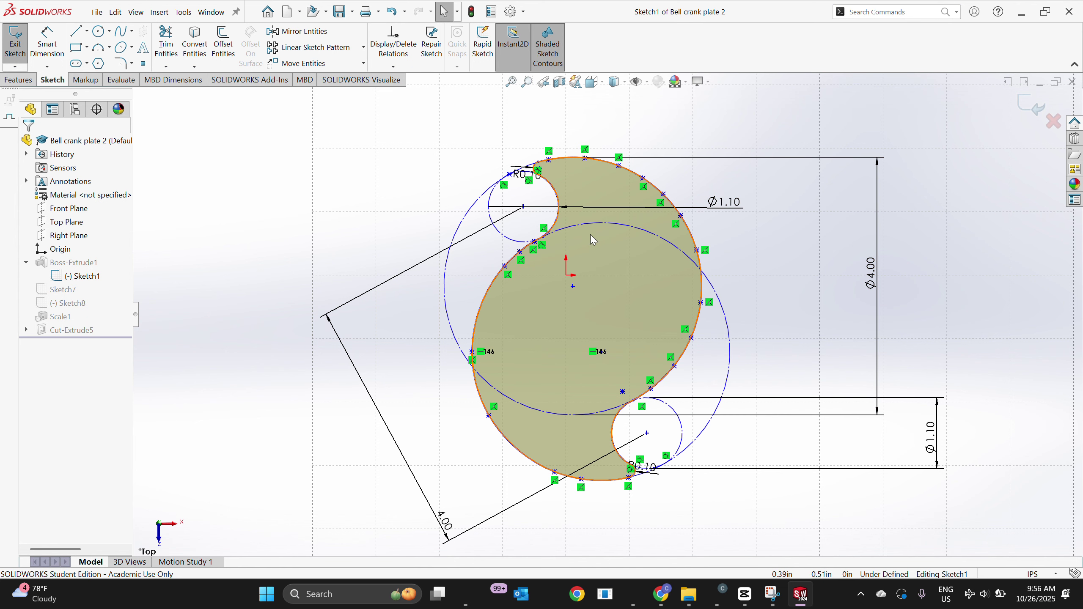
{"action": "scroll", "coordinate": [516, 221], "scroll_direction": "down", "scroll_amount": 5}
{"action": "scroll", "coordinate": [658, 298], "scroll_direction": "down", "scroll_amount": 6}
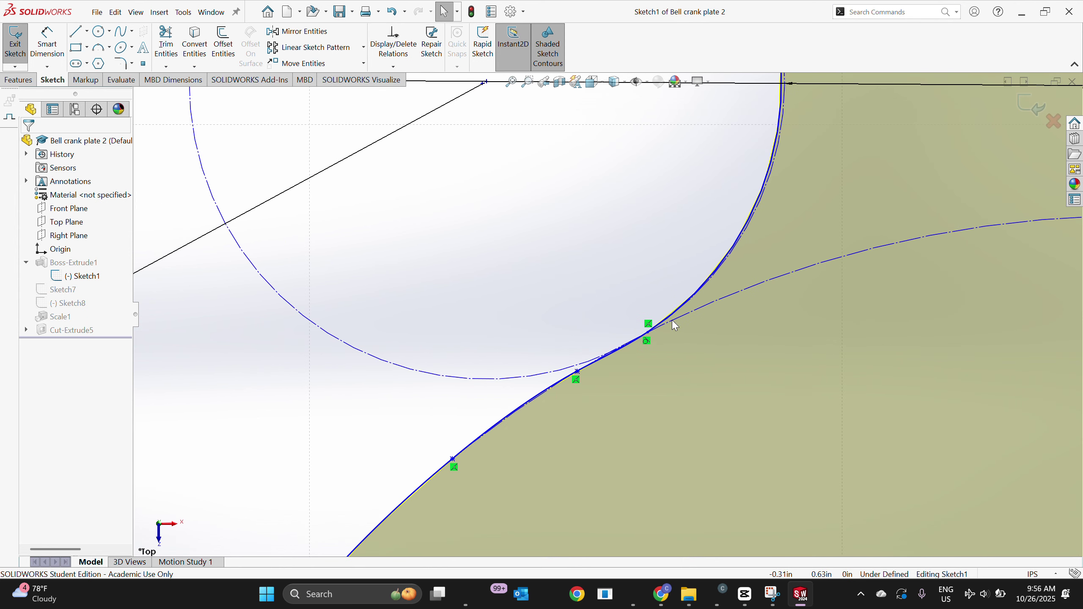
{"action": "scroll", "coordinate": [660, 294], "scroll_direction": "down", "scroll_amount": 3}
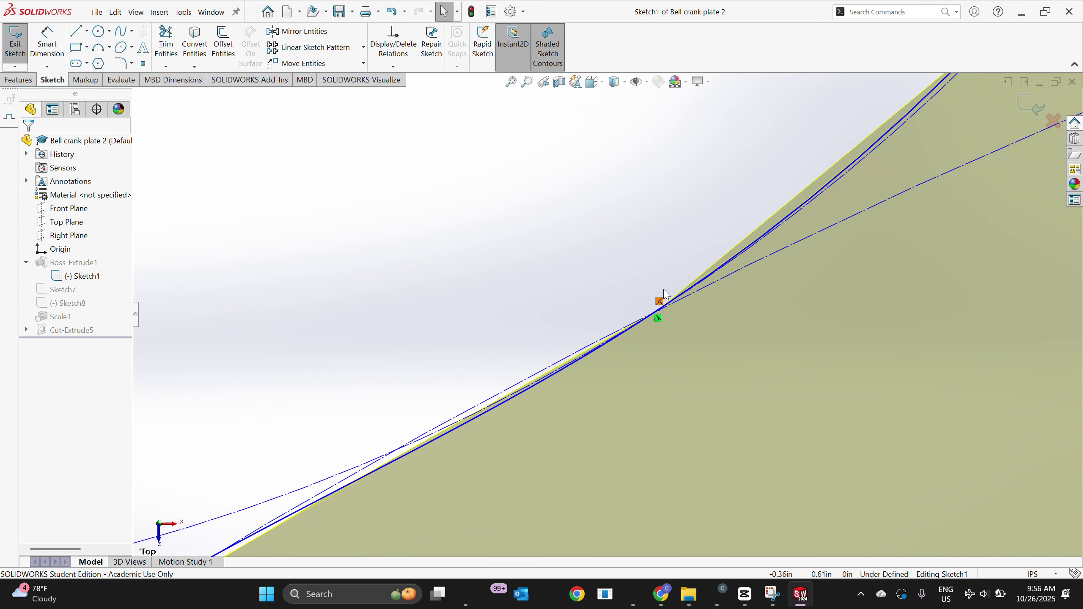
{"action": "scroll", "coordinate": [649, 357], "scroll_direction": "up", "scroll_amount": 10}
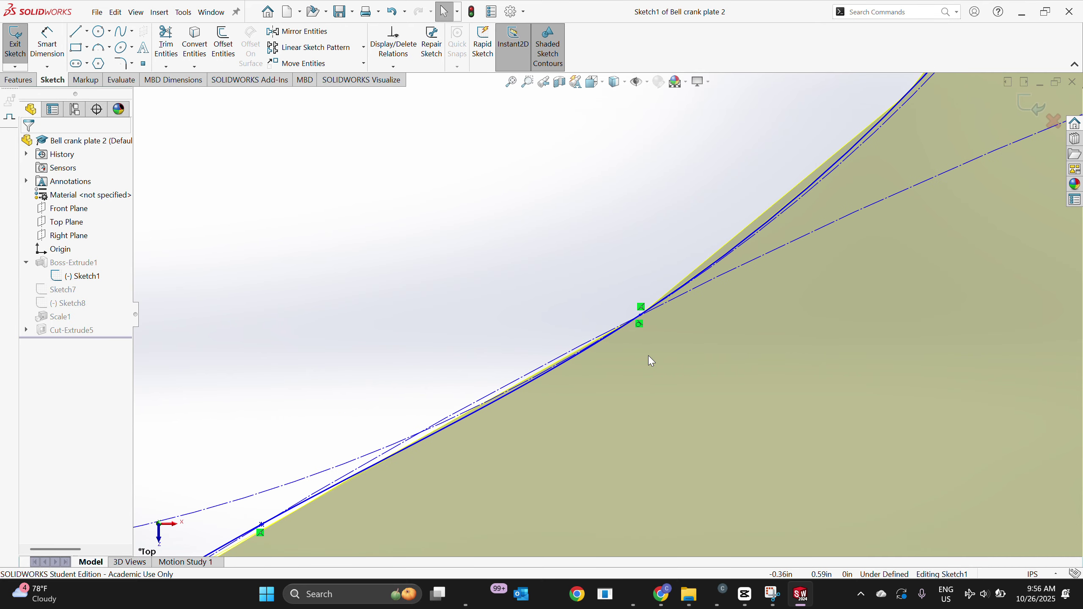
{"action": "scroll", "coordinate": [651, 361], "scroll_direction": "up", "scroll_amount": 4}
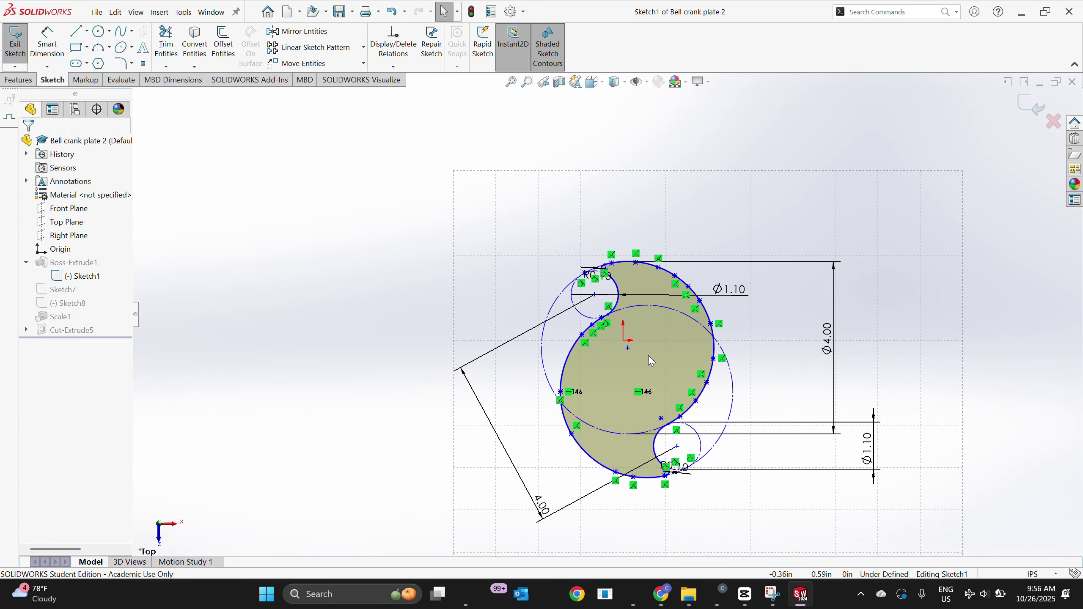
{"action": "scroll", "coordinate": [651, 361], "scroll_direction": "down", "scroll_amount": 2}
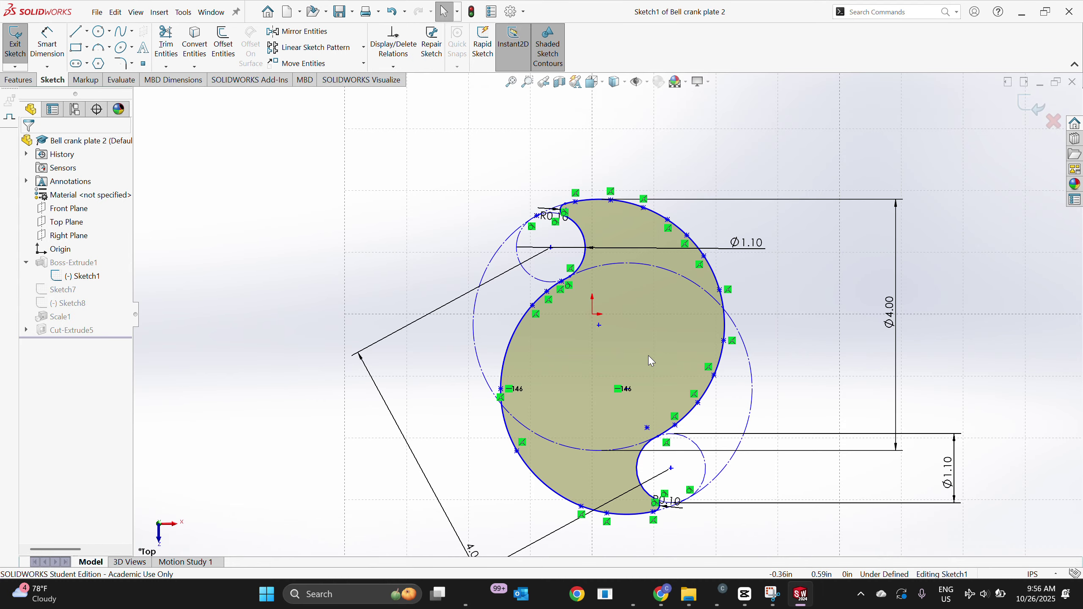
{"action": "scroll", "coordinate": [651, 360], "scroll_direction": "down", "scroll_amount": 3}
{"action": "scroll", "coordinate": [651, 360], "scroll_direction": "up", "scroll_amount": 4}
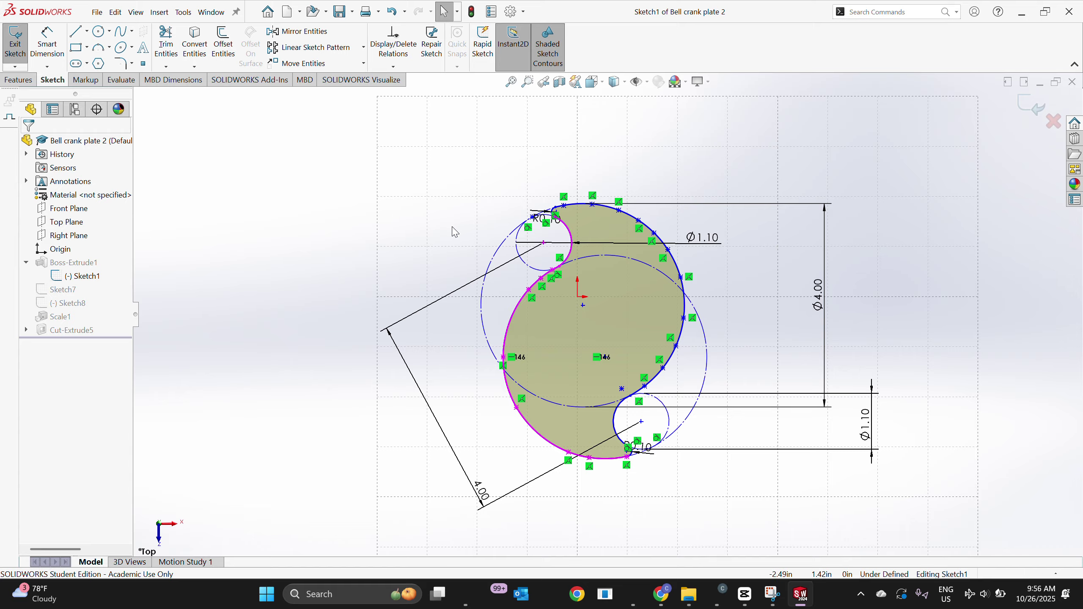
{"action": "scroll", "coordinate": [605, 232], "scroll_direction": "down", "scroll_amount": 3}
{"action": "scroll", "coordinate": [605, 232], "scroll_direction": "up", "scroll_amount": 2}
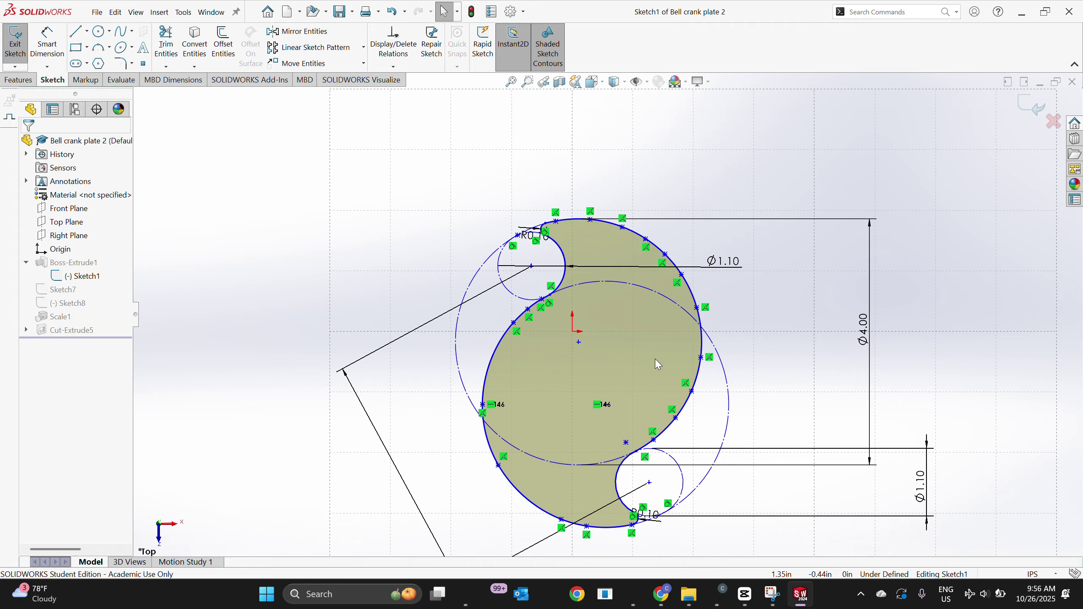
Add a Fix relation to the upper notch arc and the adjoining outer spline
{"action": "left_click", "coordinate": [536, 308]}
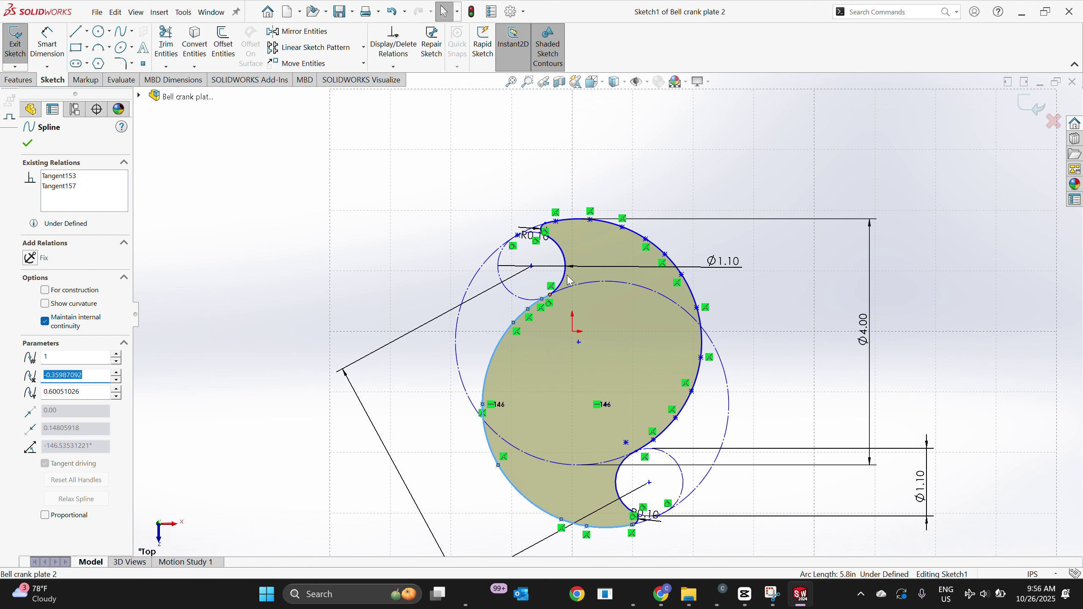
{"action": "key", "text": "Escape"}
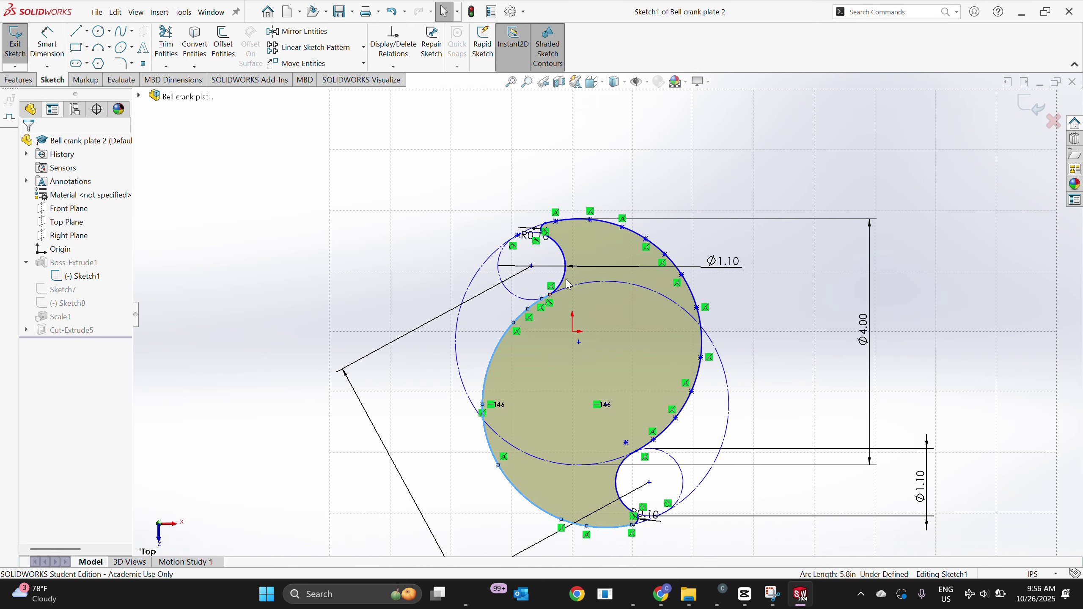
{"action": "left_click", "coordinate": [568, 285]}
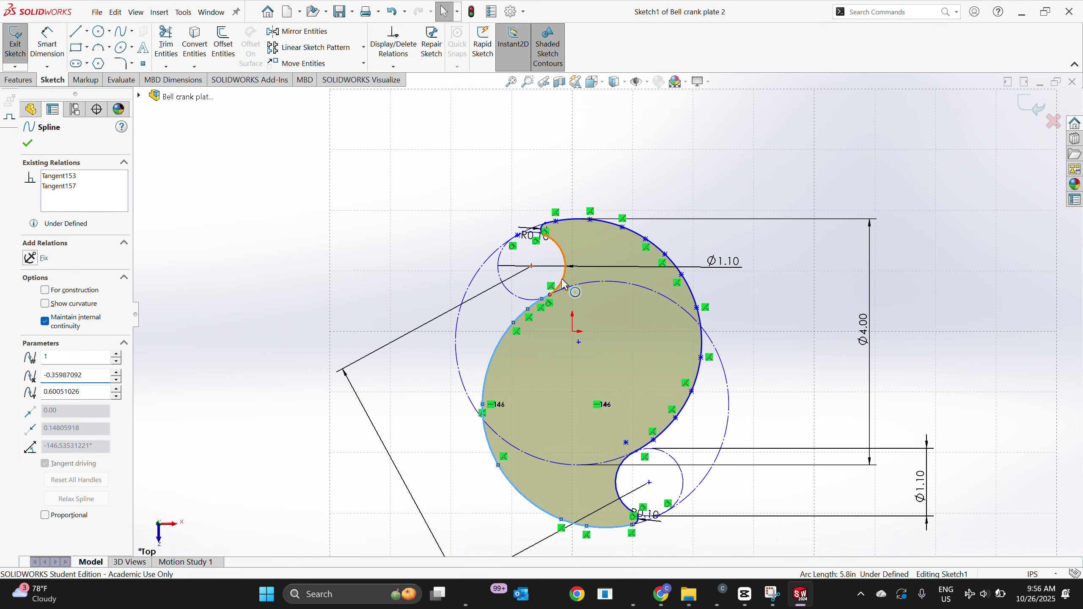
{"action": "left_click", "coordinate": [564, 285]}
{"action": "left_click", "coordinate": [564, 285], "text": "ctrl"}
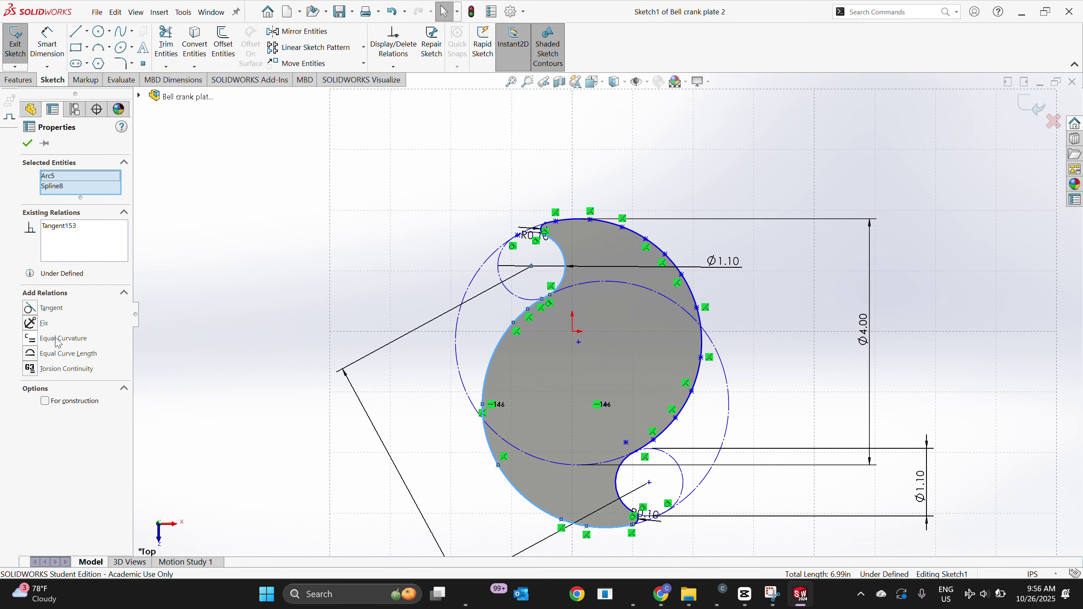
{"action": "left_click", "coordinate": [29, 326]}
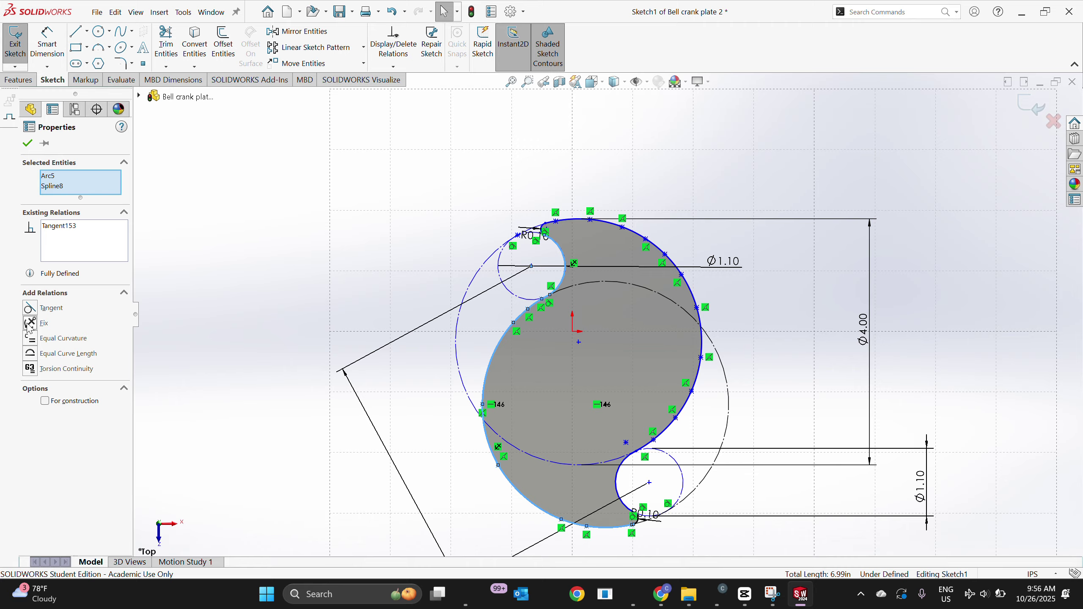
Delete the Fix relation from the upper notch arc and exit the plate's profile sketch
{"action": "left_click", "coordinate": [574, 261]}
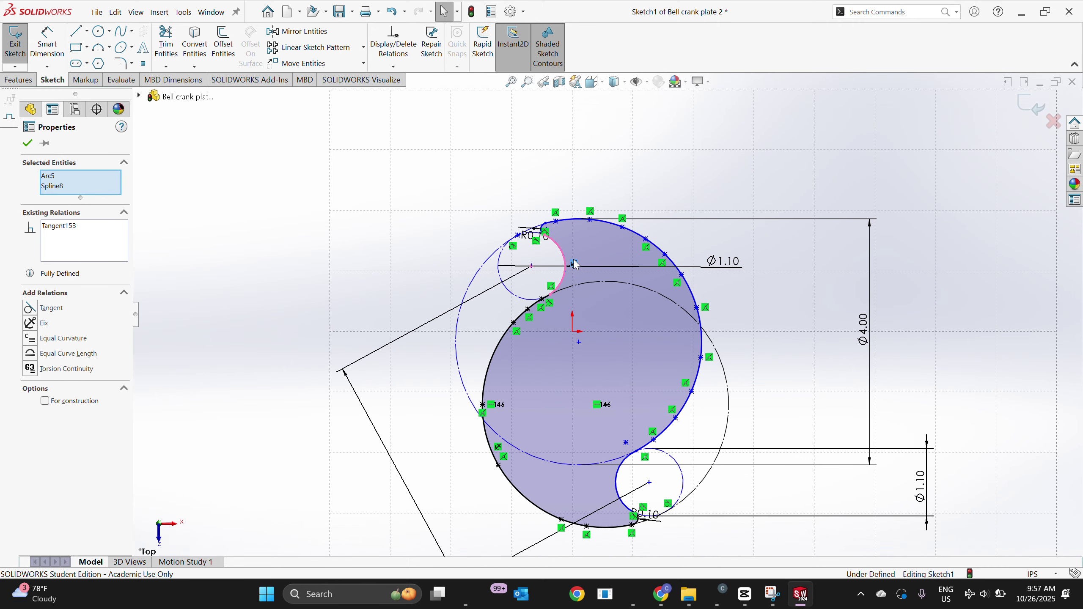
{"action": "right_click", "coordinate": [576, 265]}
{"action": "left_click", "coordinate": [586, 416]}
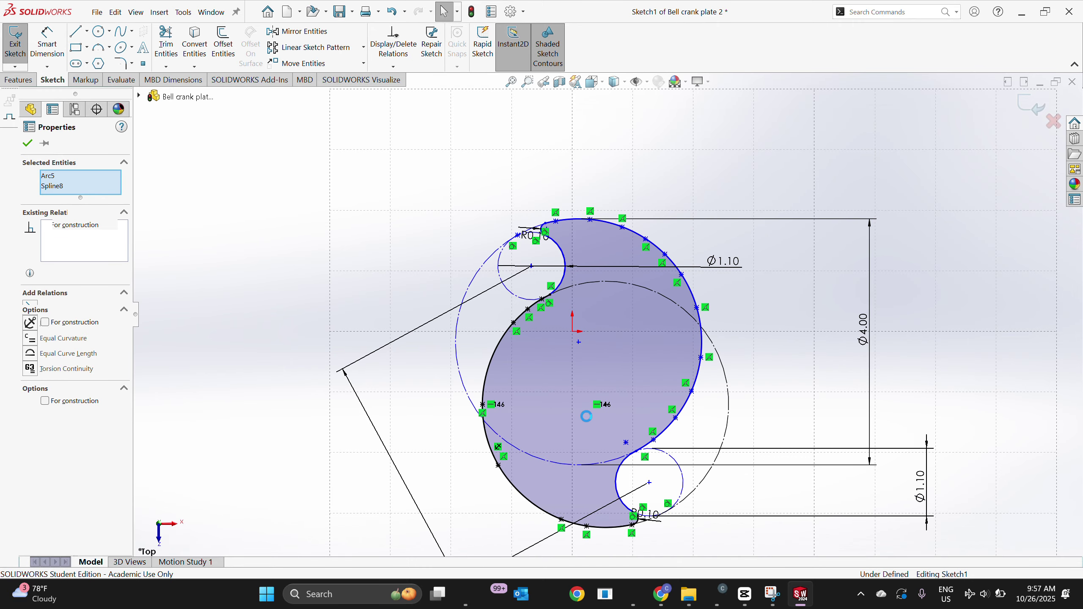
{"action": "left_click", "coordinate": [27, 144]}
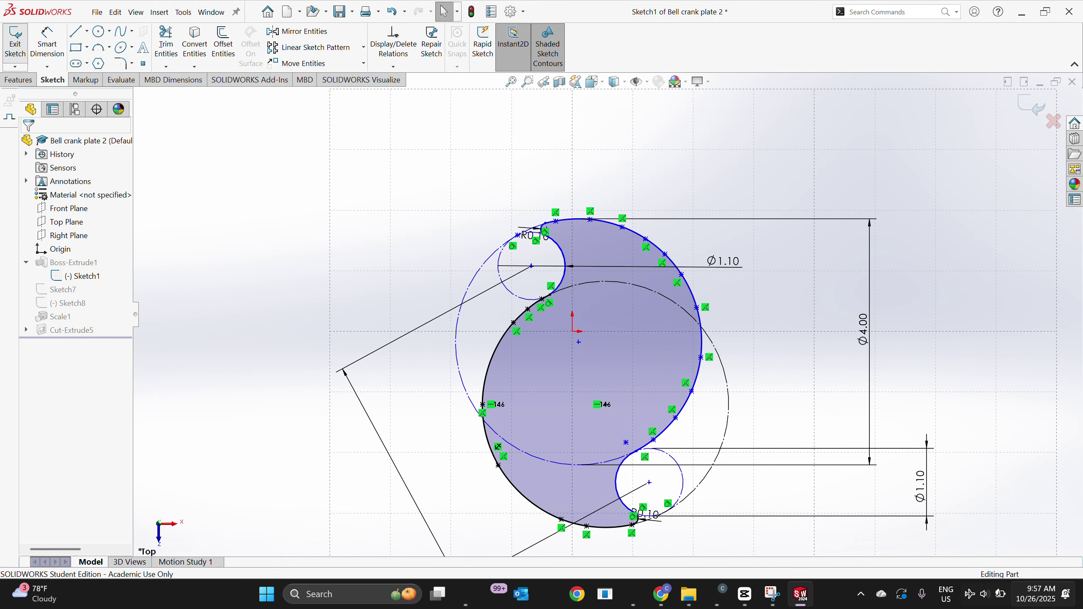
{"action": "left_click", "coordinate": [1031, 106]}
Return to the Part1 sketch and dimension the large circle's diameter at 5 in
{"action": "mouse_move", "coordinate": [806, 597]}
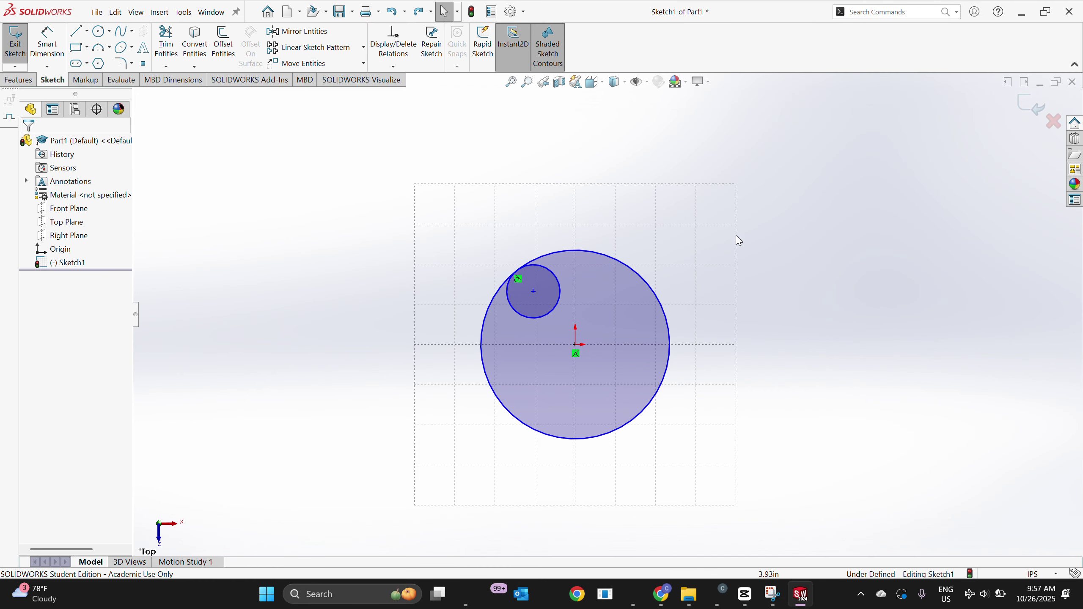
{"action": "key", "text": "z"}
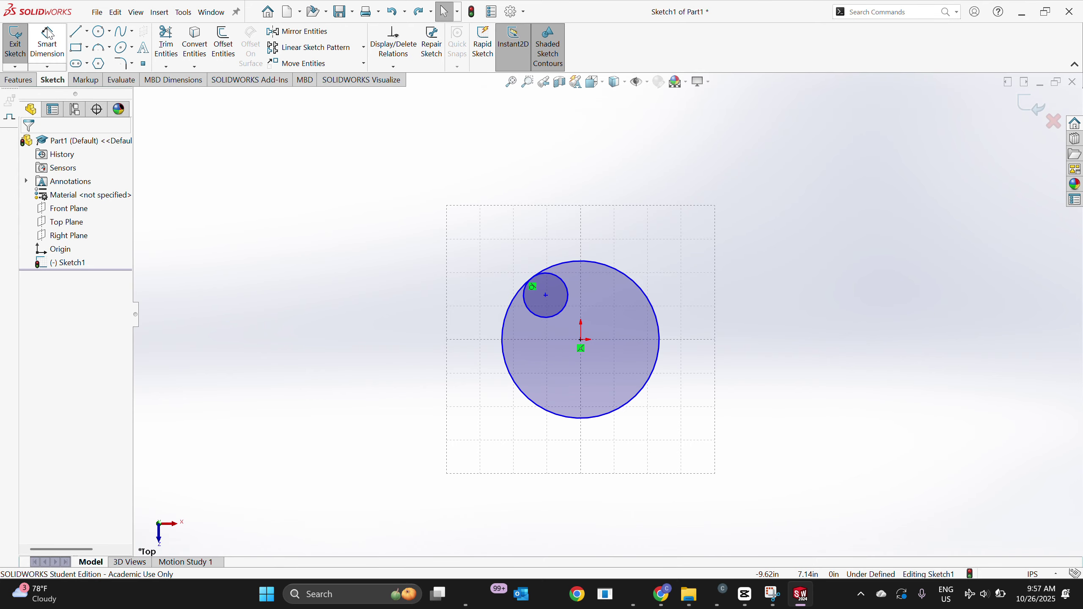
{"action": "left_click", "coordinate": [47, 42]}
{"action": "scroll", "coordinate": [688, 336], "scroll_direction": "down", "scroll_amount": 2}
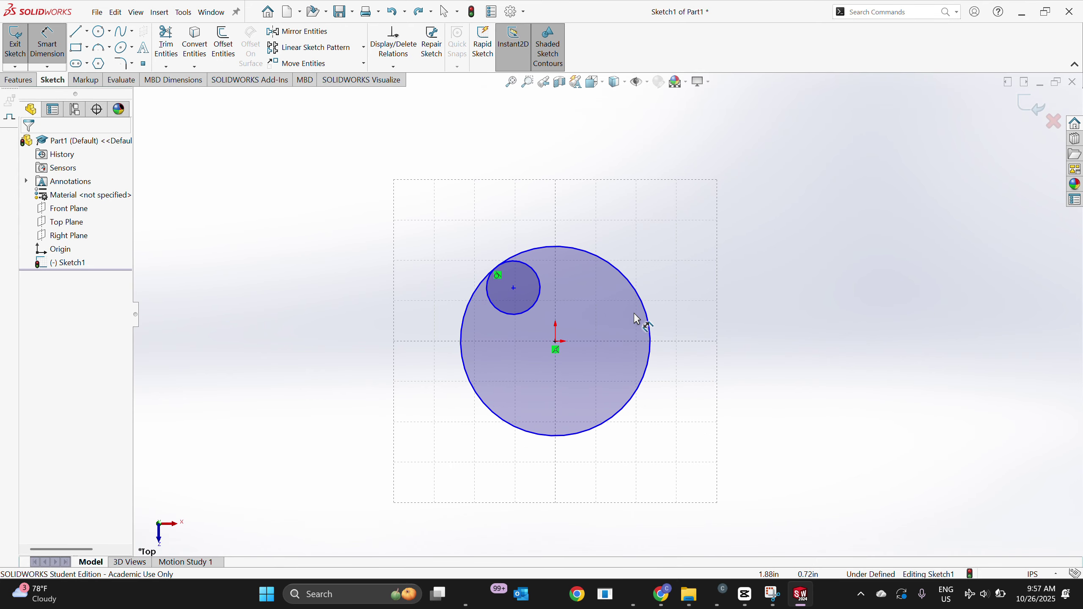
{"action": "left_click", "coordinate": [650, 328]}
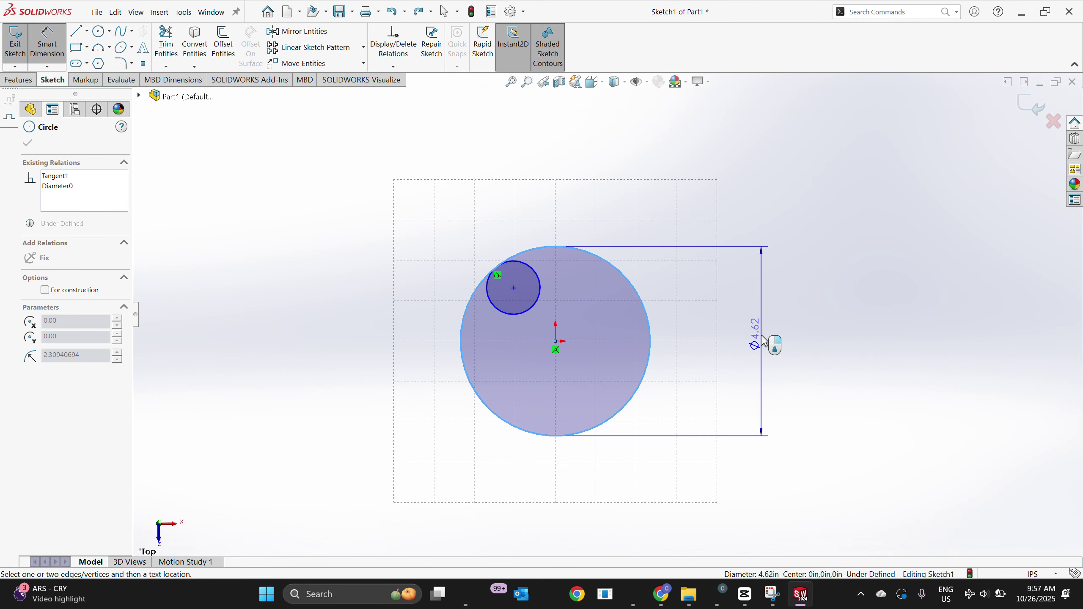
{"action": "left_click", "coordinate": [764, 338]}
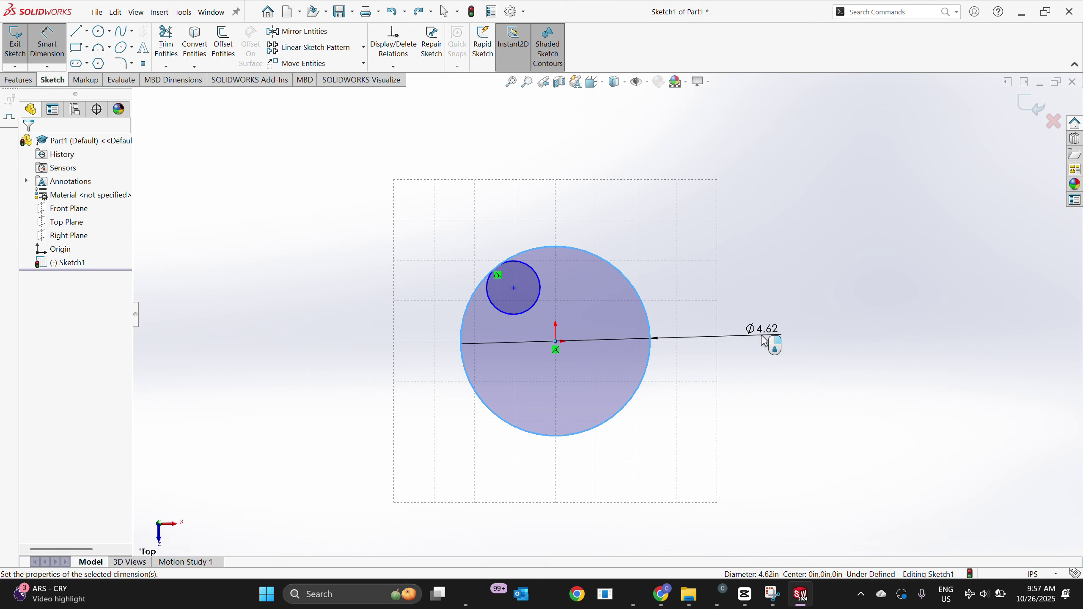
{"action": "key", "text": "BackSpace"}
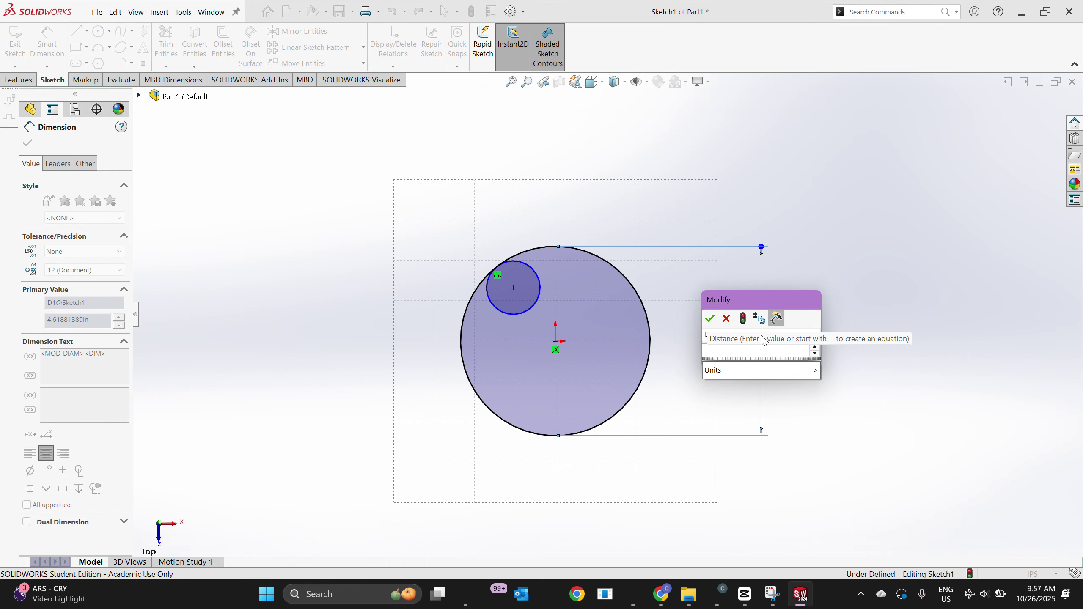
{"action": "type", "text": "5"}
{"action": "left_click", "coordinate": [711, 319]}
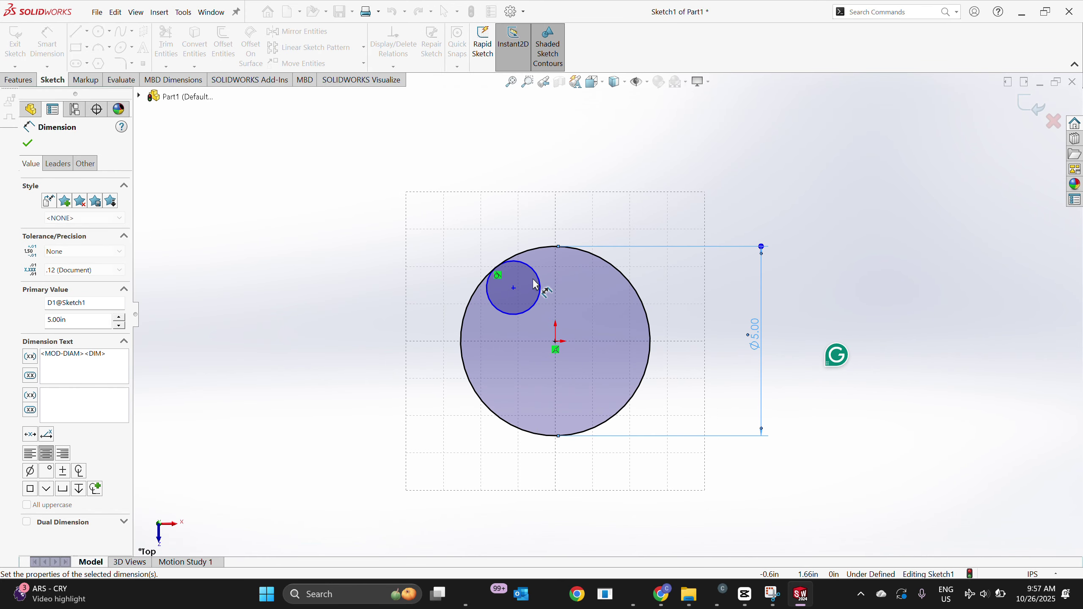
Dimension the small circle's diameter at 1.5 in
{"action": "left_click", "coordinate": [508, 252]}
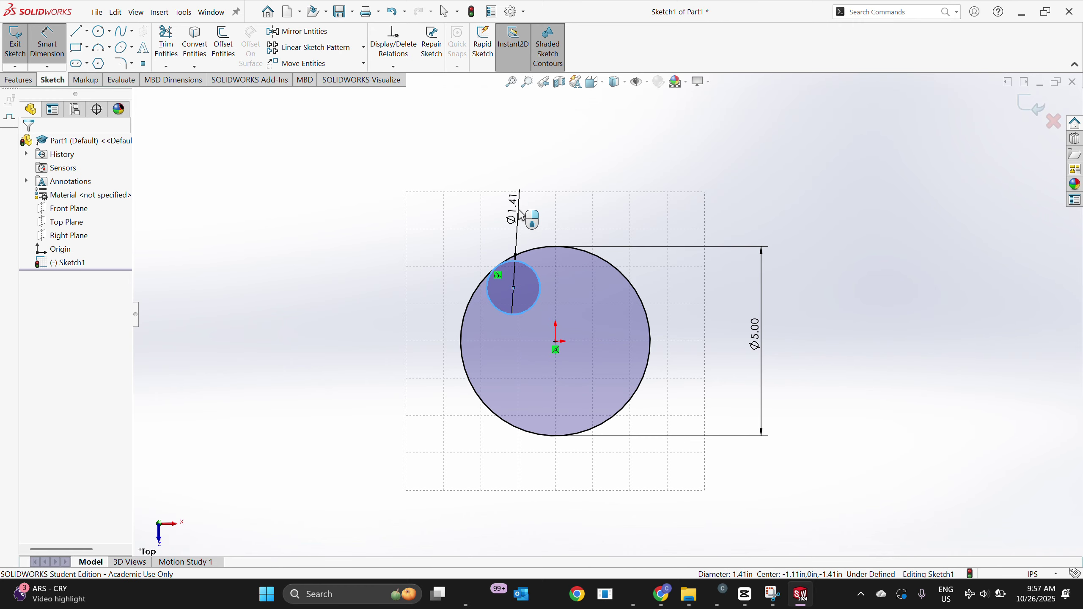
{"action": "left_click", "coordinate": [522, 215]}
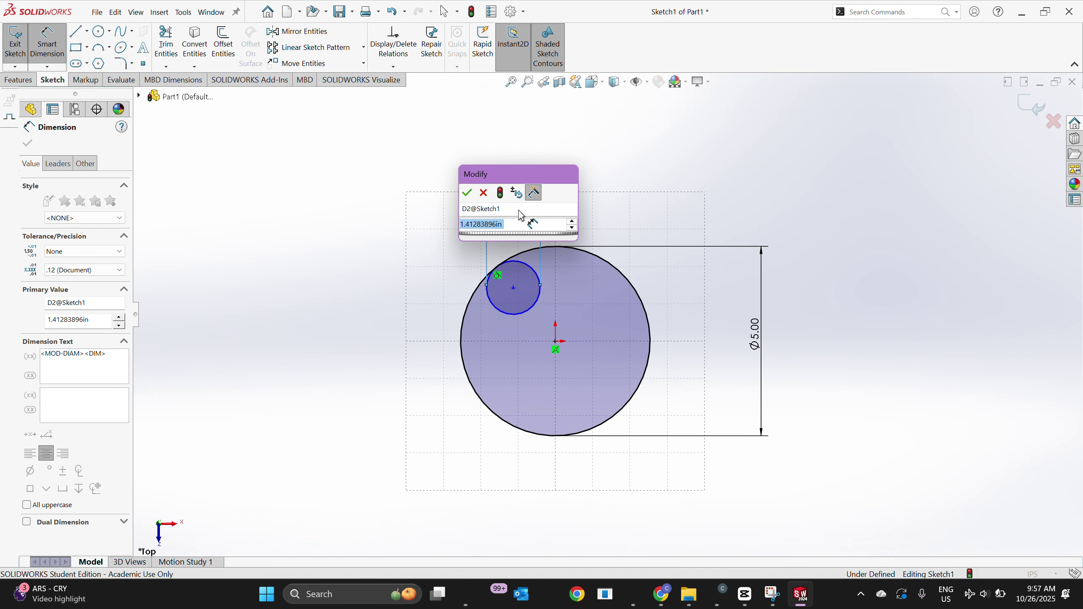
{"action": "type", "text": "1.5"}
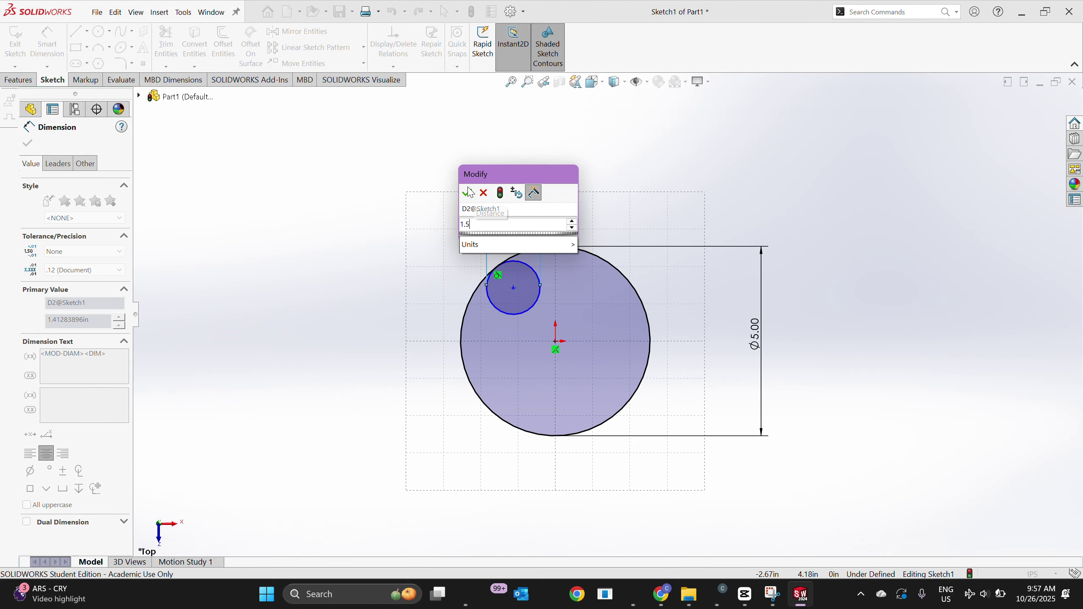
{"action": "left_click", "coordinate": [469, 194]}
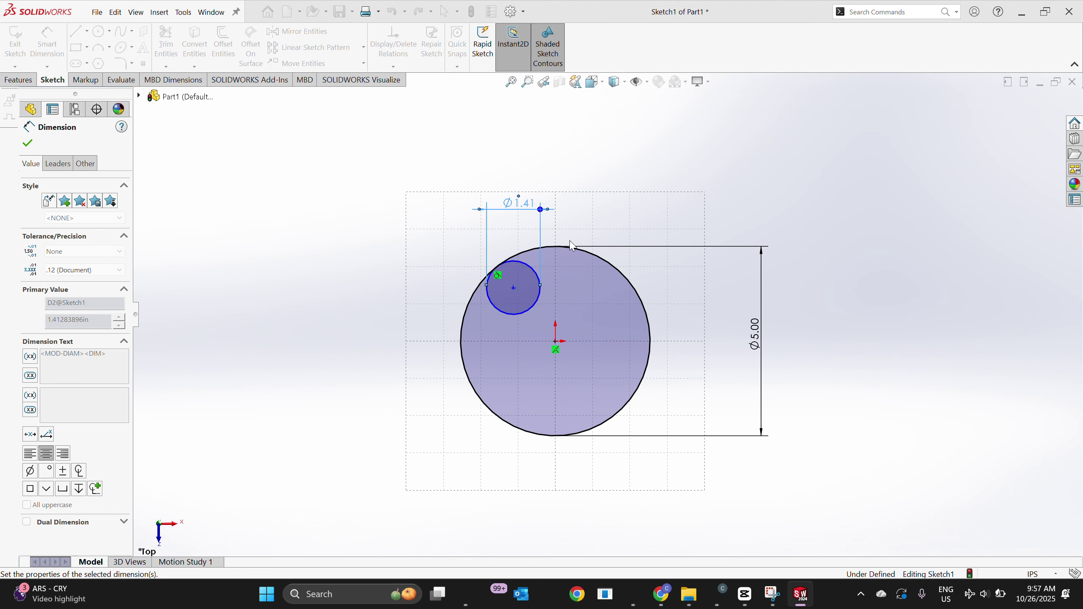
{"action": "scroll", "coordinate": [651, 270], "scroll_direction": "down", "scroll_amount": 1}
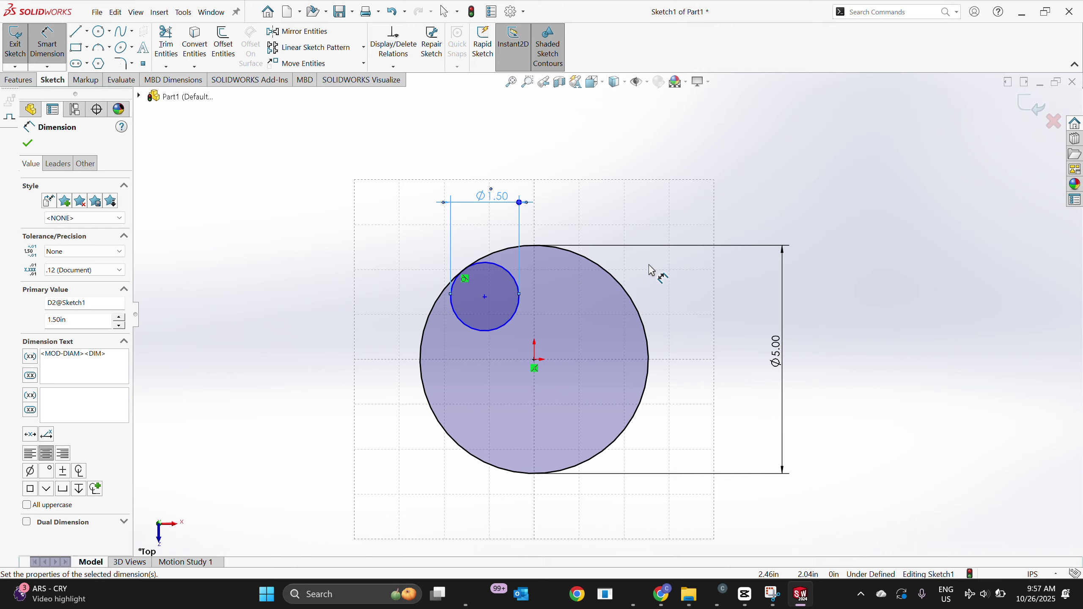
{"action": "left_click", "coordinate": [29, 145]}
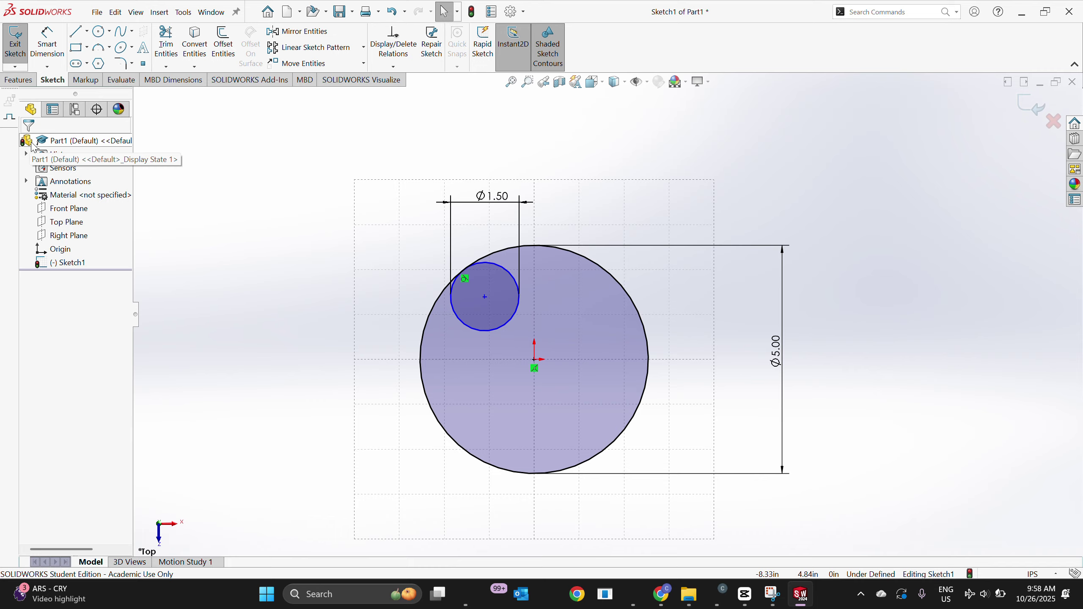
Sketch a third circle of about 2.27 in radius, centred on the lower edge of the small circle
{"action": "left_click", "coordinate": [99, 32]}
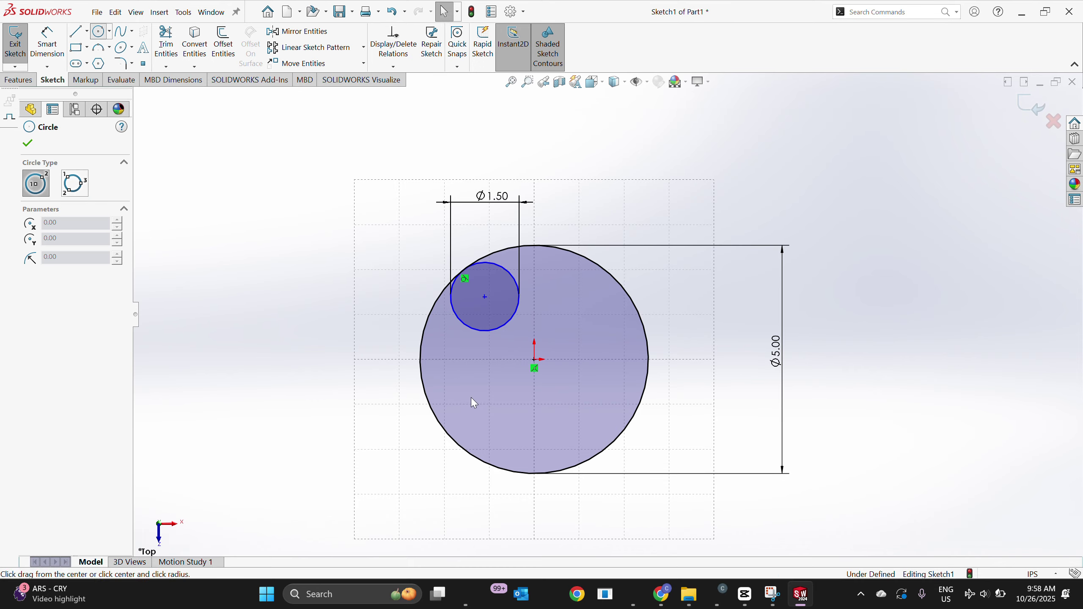
{"action": "left_click", "coordinate": [493, 329]}
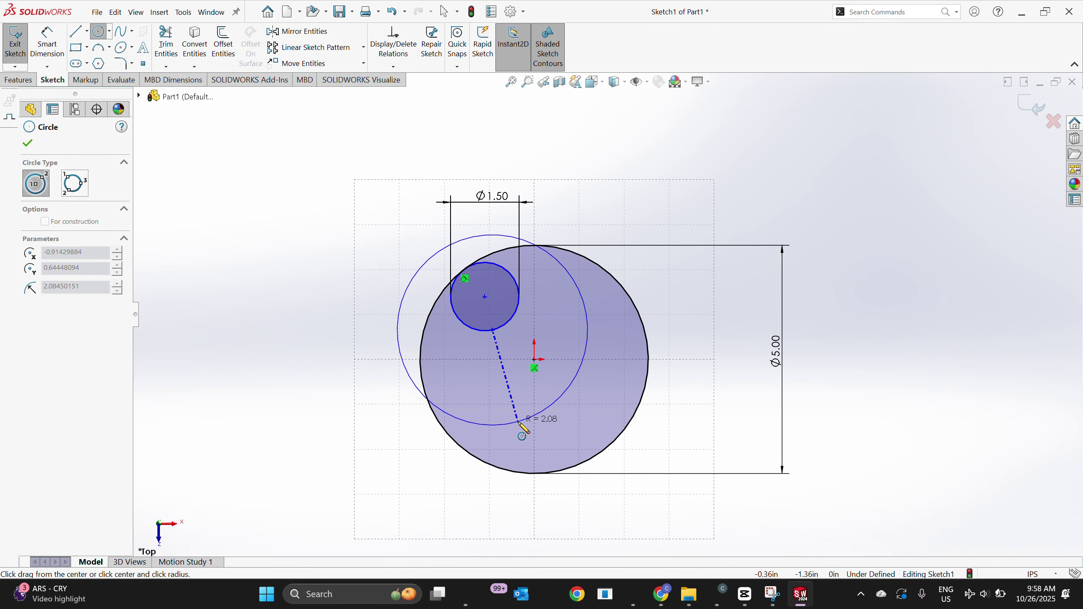
{"action": "left_click", "coordinate": [526, 428]}
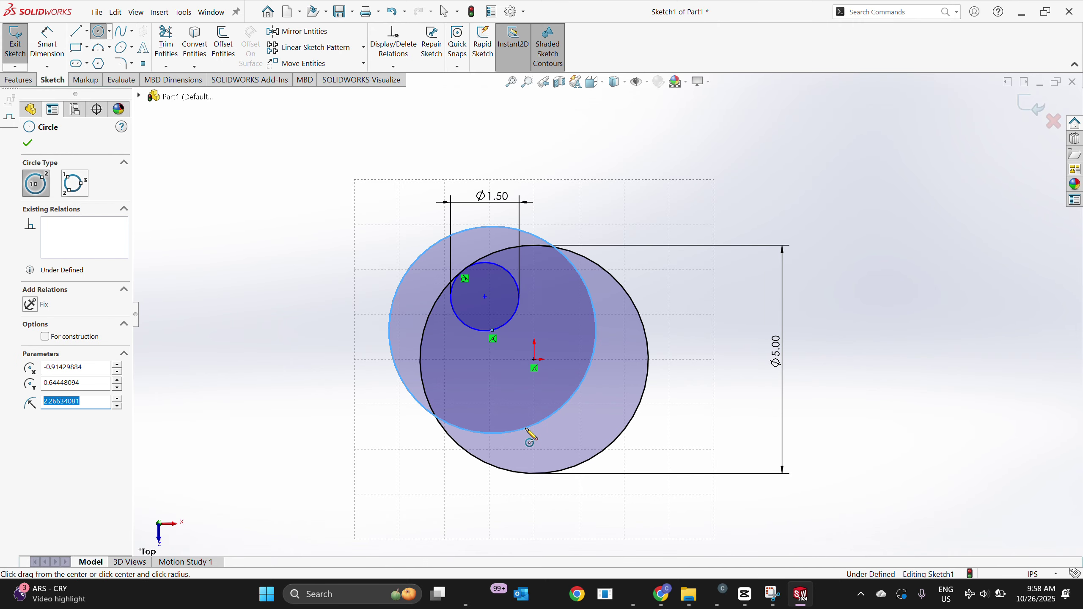
{"action": "left_click", "coordinate": [27, 143]}
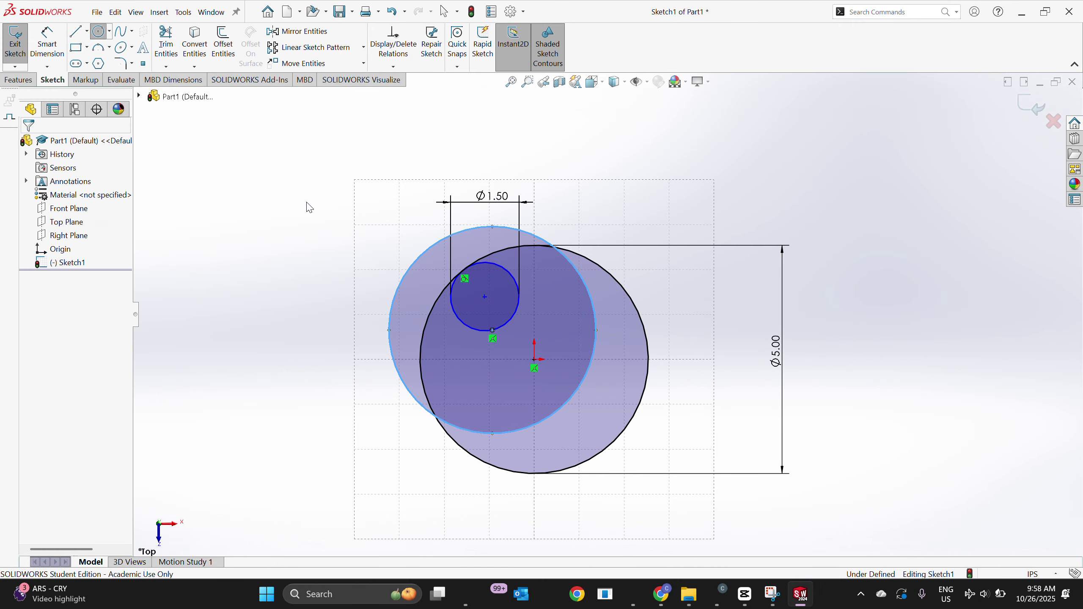
{"action": "key", "text": "Escape"}
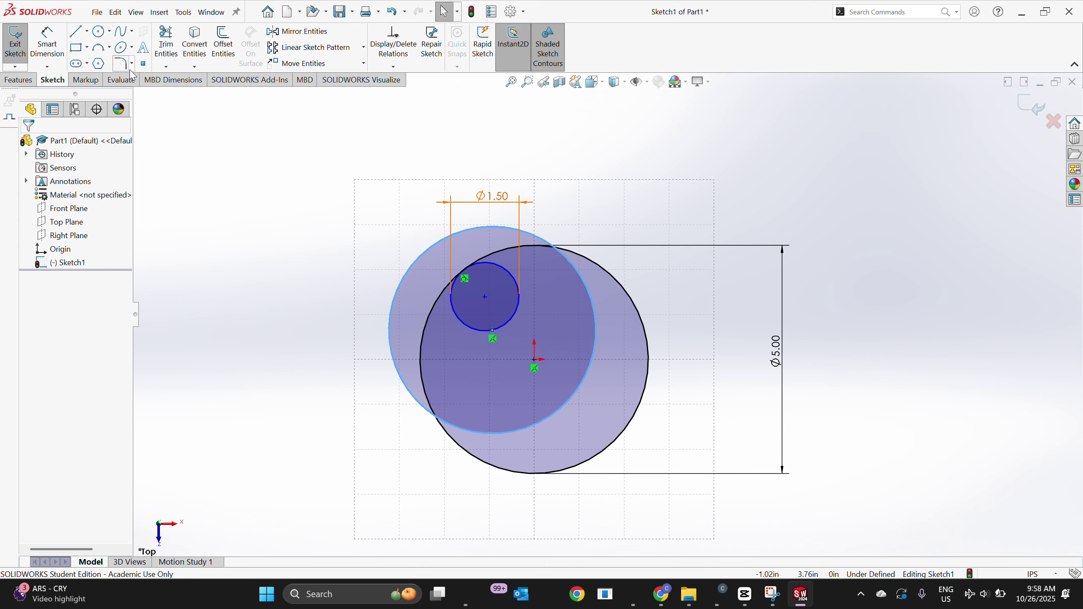
Place sketch points at the two intersections of the new circle and the 5 in circle
{"action": "left_click", "coordinate": [143, 63]}
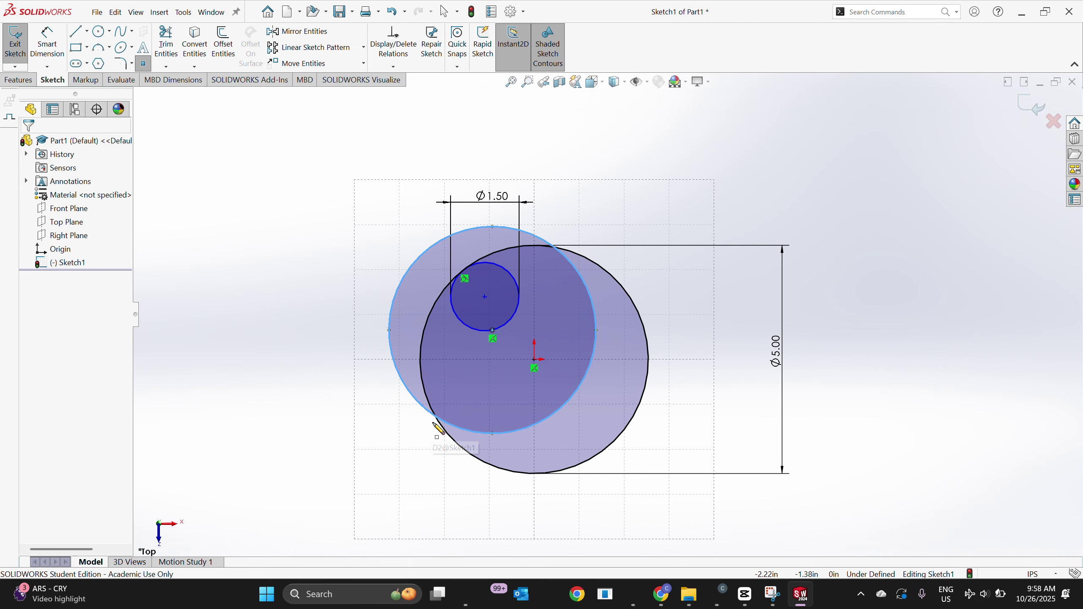
{"action": "scroll", "coordinate": [435, 424], "scroll_direction": "down", "scroll_amount": 2}
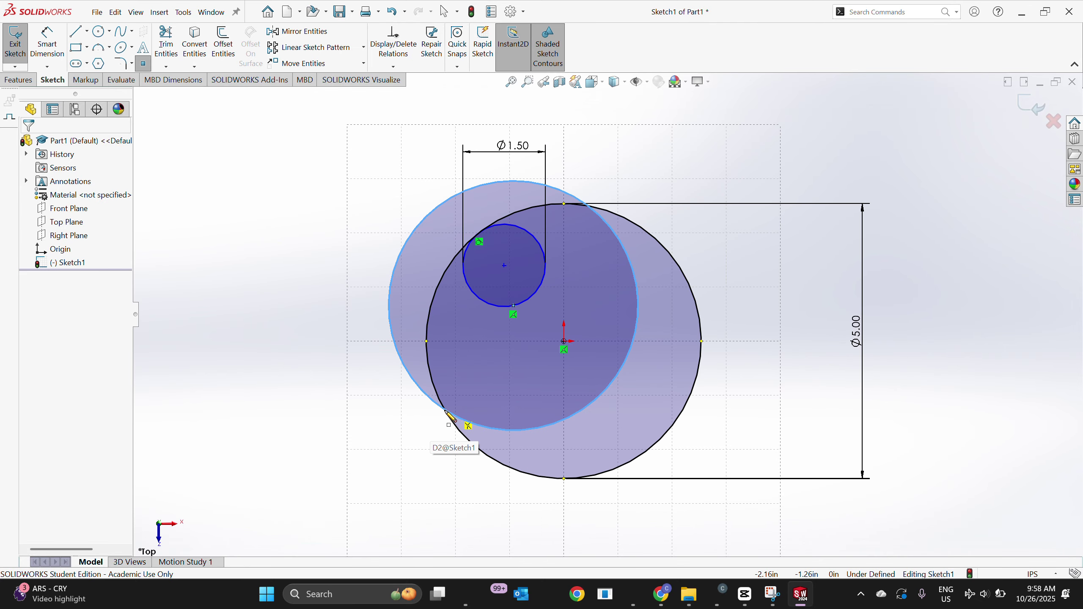
{"action": "left_click", "coordinate": [446, 412]}
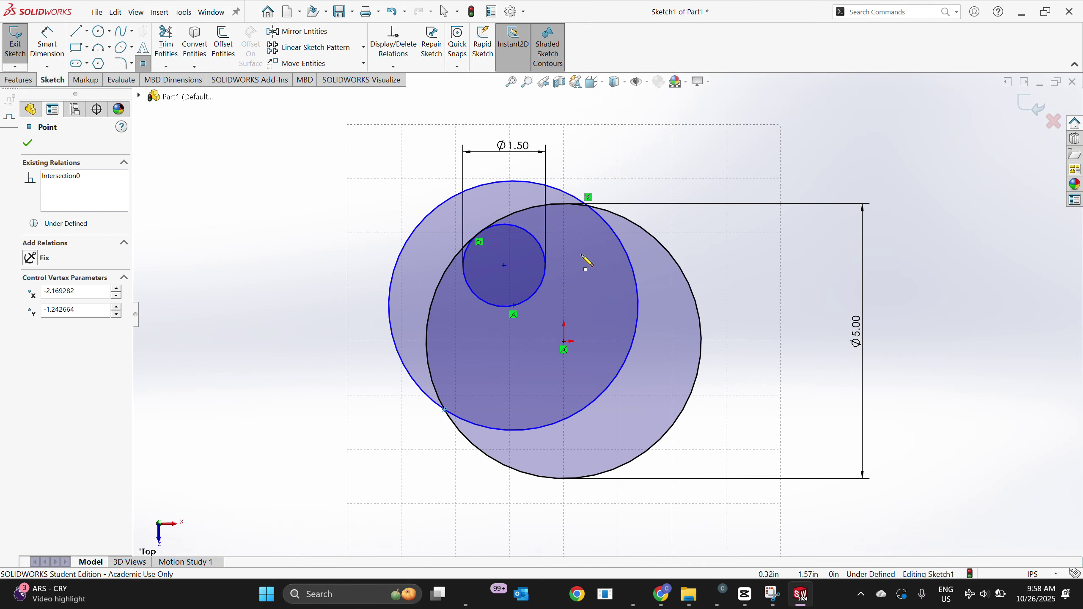
{"action": "left_click", "coordinate": [588, 207]}
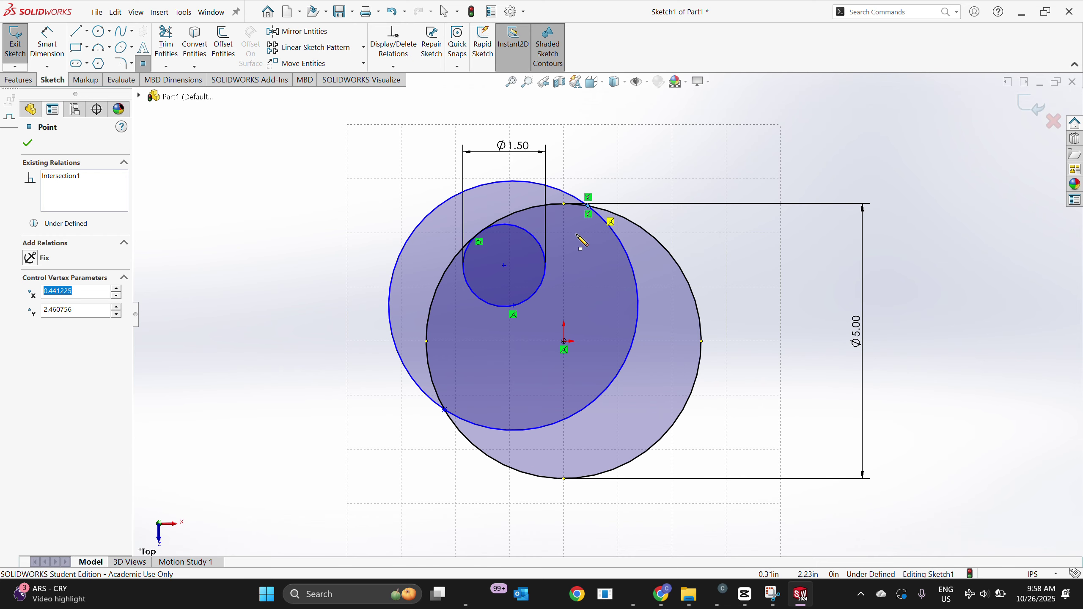
{"action": "left_click", "coordinate": [28, 144]}
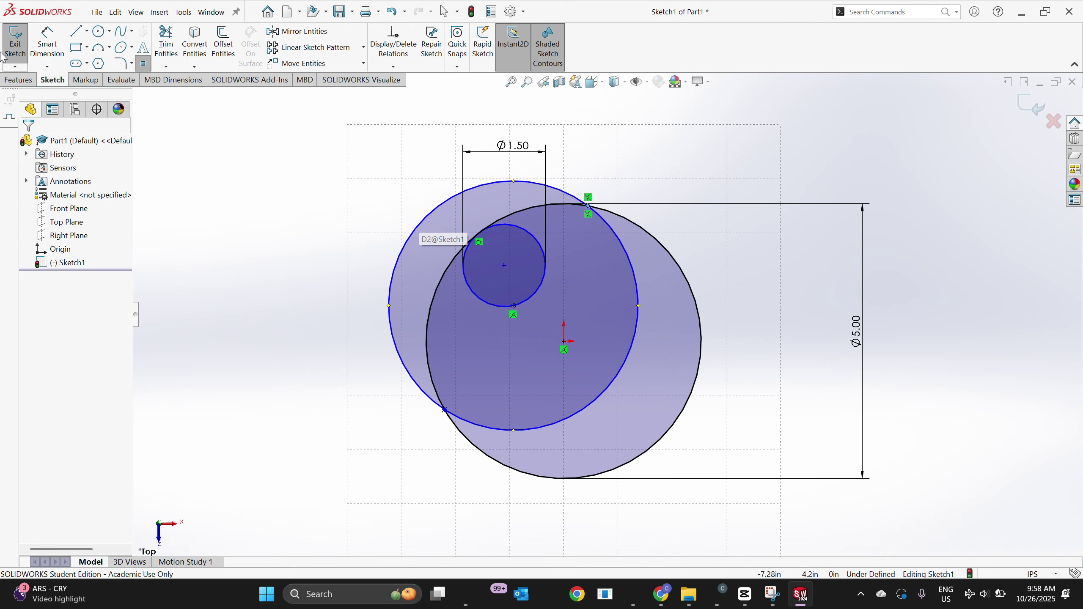
{"action": "left_click", "coordinate": [61, 49]}
{"action": "key", "text": "Escape"}
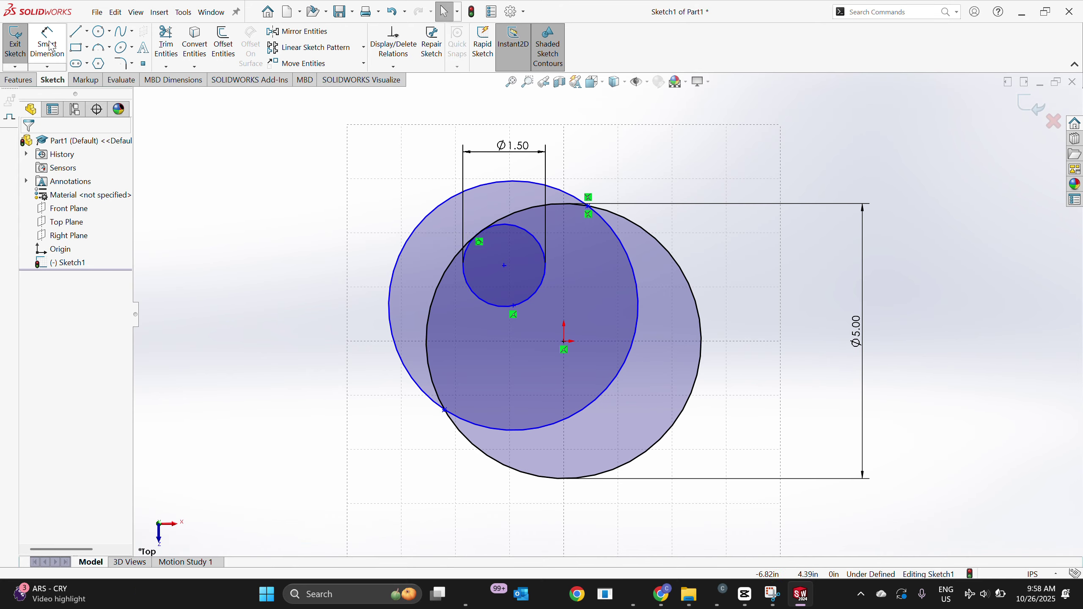
Add a Tangent relation between the new circle and the 5 in circle
{"action": "left_click", "coordinate": [436, 217]}
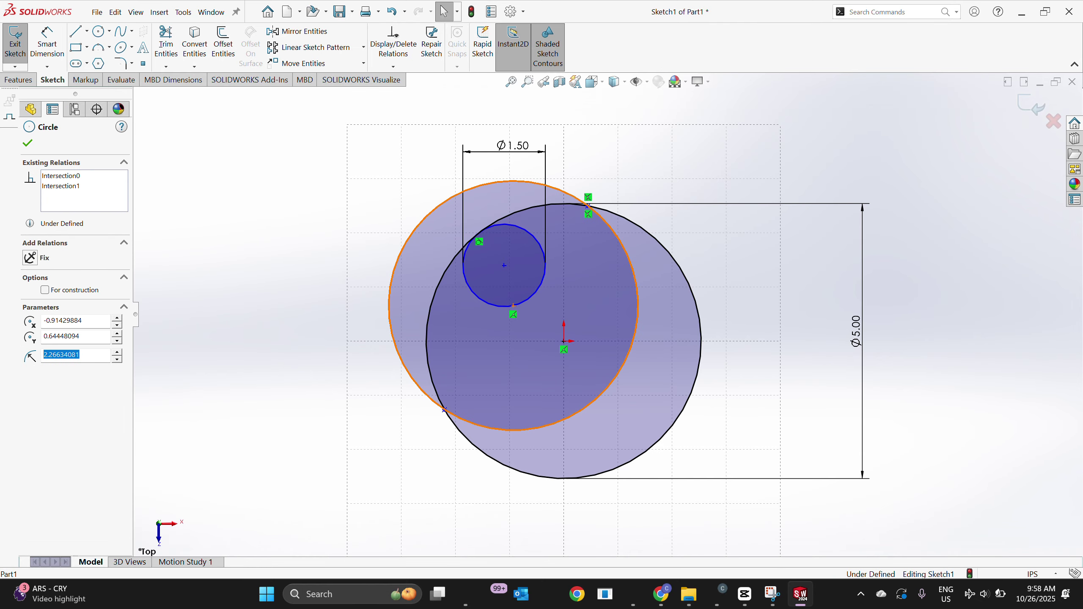
{"action": "left_click", "coordinate": [496, 465]}
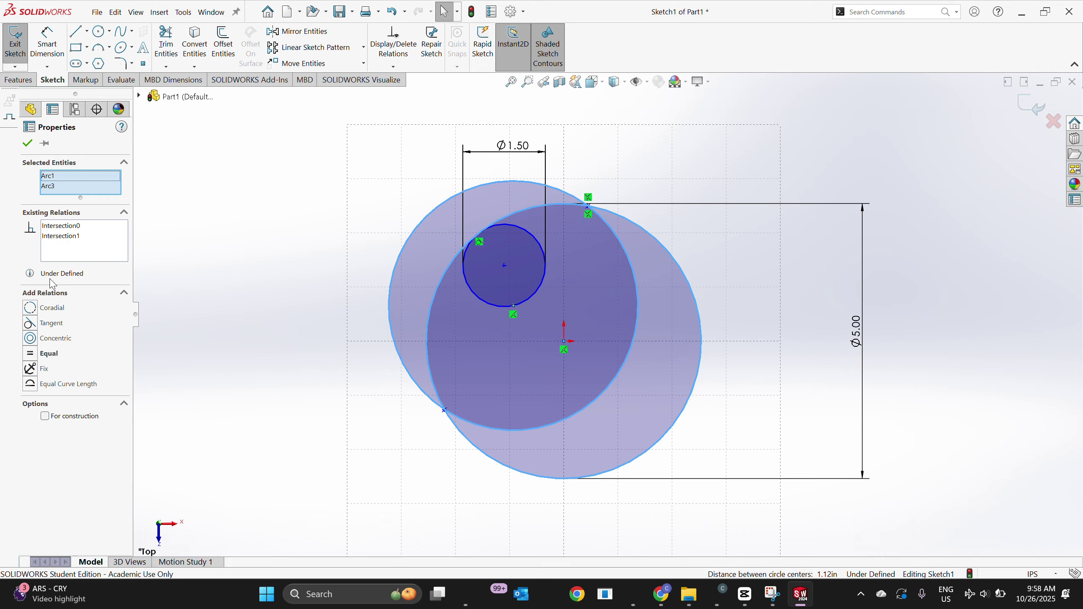
{"action": "left_click", "coordinate": [31, 324]}
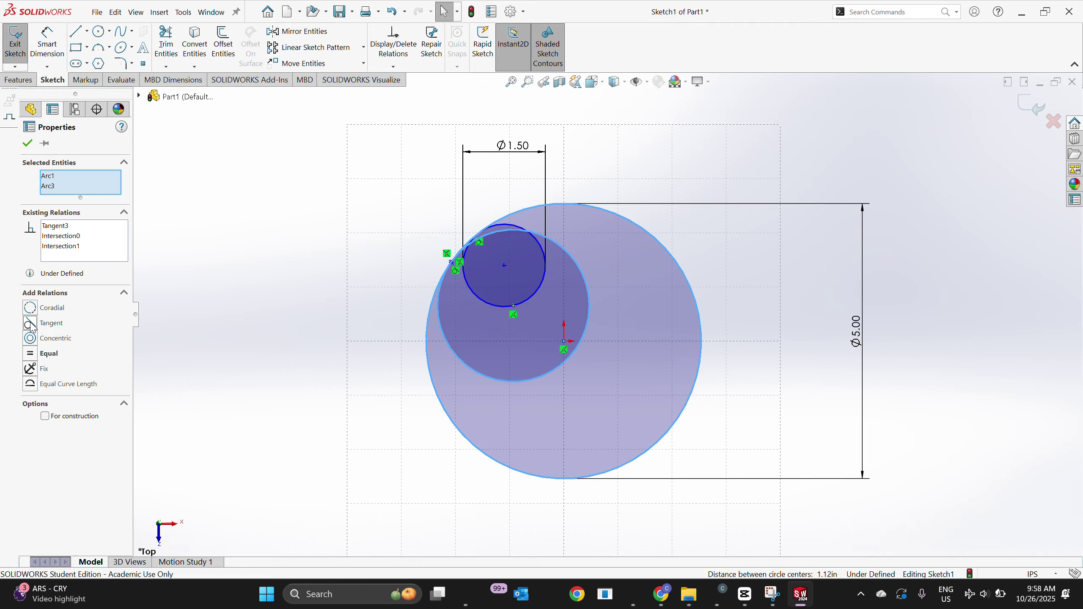
{"action": "left_click", "coordinate": [27, 143]}
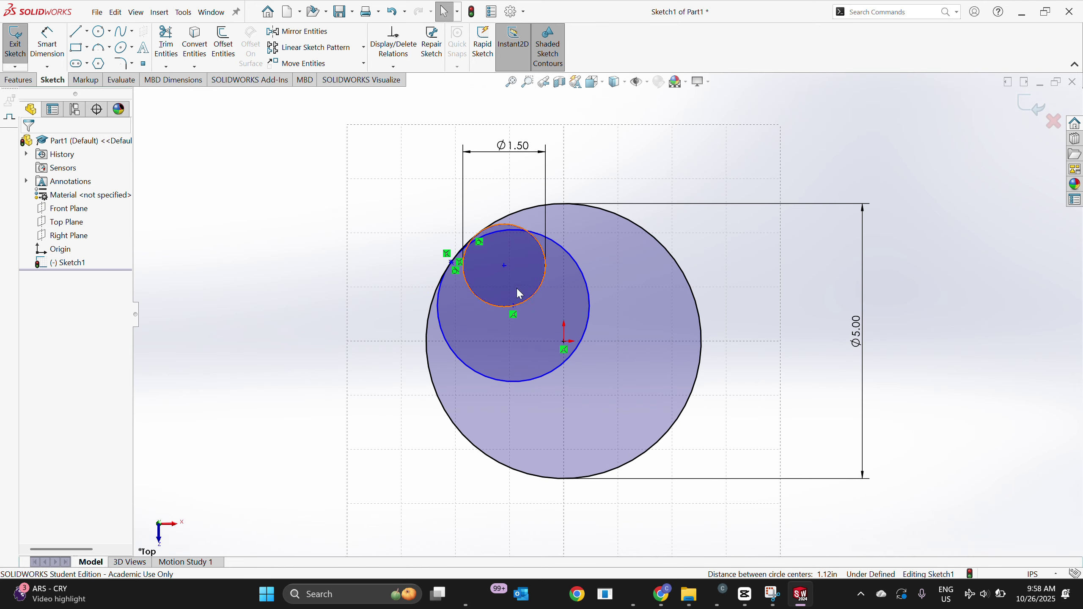
Add a Tangent relation between the third circle and the 1.5 in circle
{"action": "left_click", "coordinate": [565, 251]}
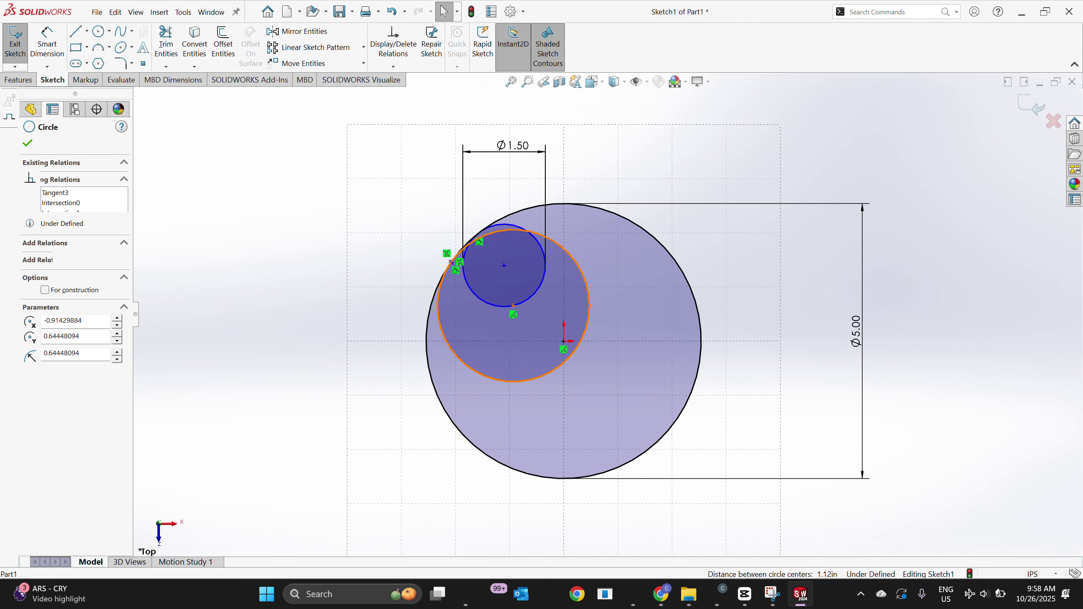
{"action": "left_click", "coordinate": [544, 254]}
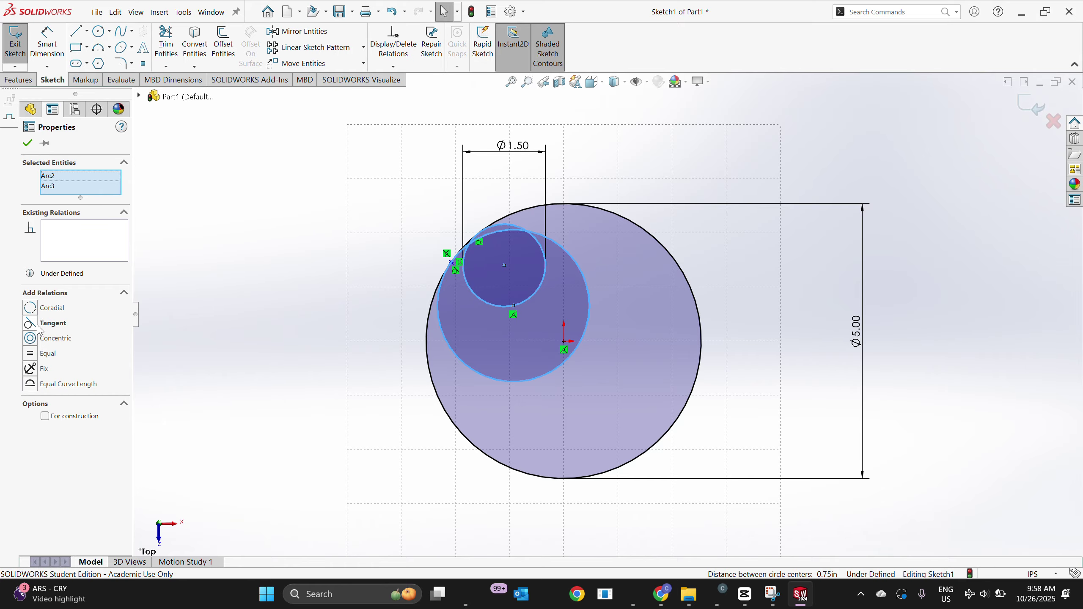
{"action": "left_click", "coordinate": [40, 324]}
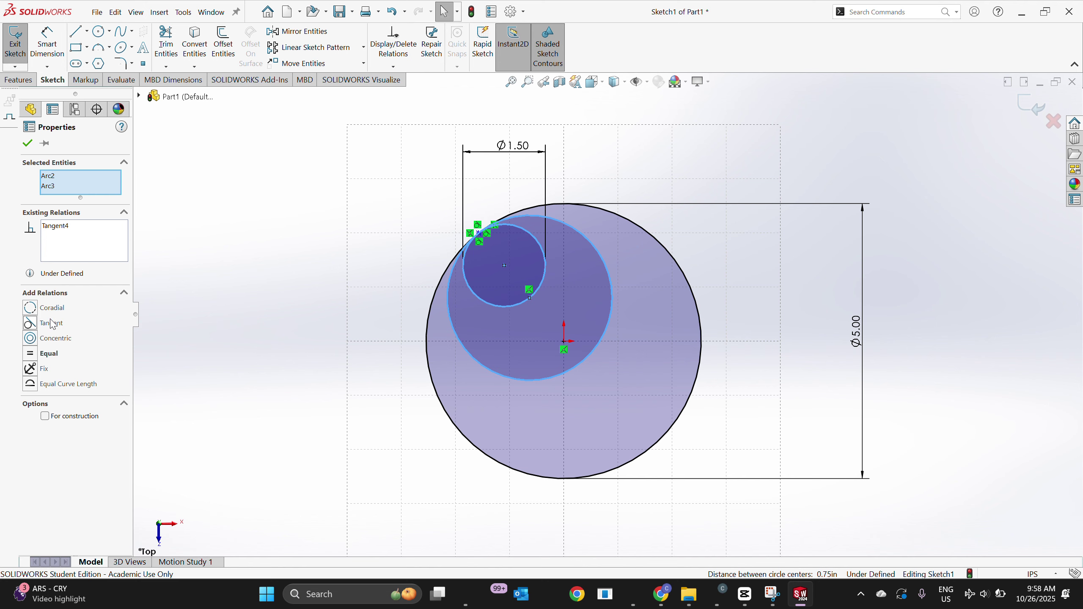
{"action": "left_click", "coordinate": [27, 143]}
Examine the three nested circles and the area where they meet tangentially
{"action": "scroll", "coordinate": [467, 256], "scroll_direction": "up", "scroll_amount": 2}
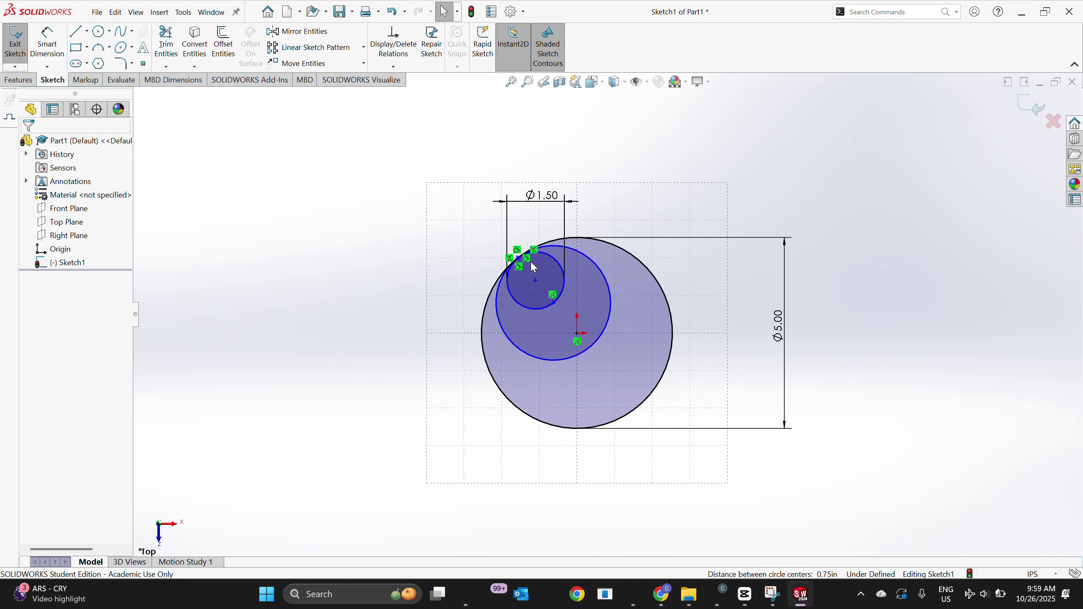
{"action": "scroll", "coordinate": [546, 264], "scroll_direction": "down", "scroll_amount": 4}
{"action": "scroll", "coordinate": [549, 265], "scroll_direction": "up", "scroll_amount": 2}
{"action": "scroll", "coordinate": [553, 272], "scroll_direction": "up", "scroll_amount": 1}
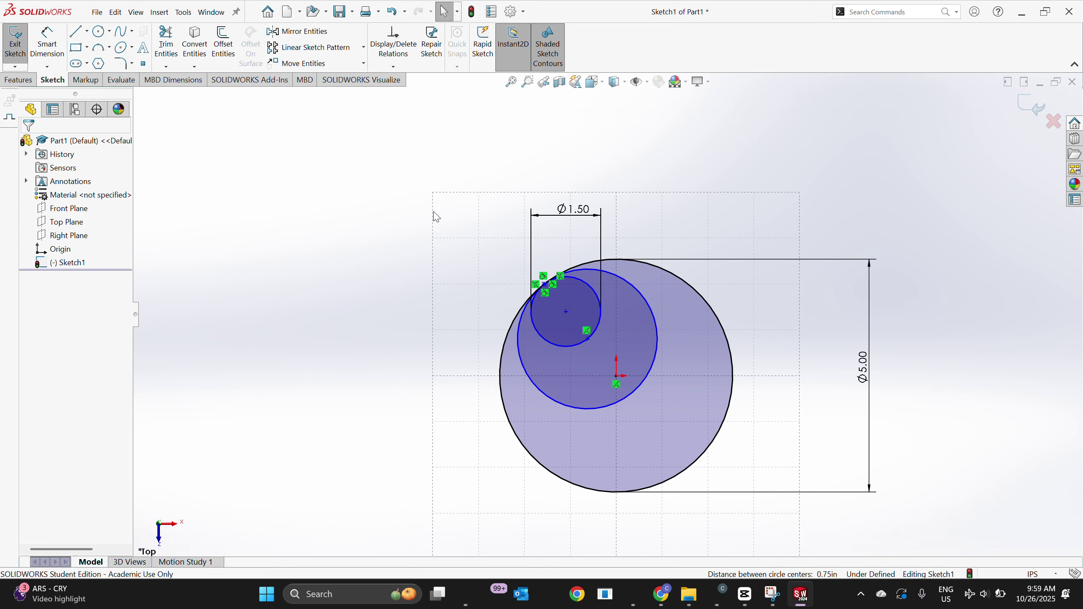
{"action": "scroll", "coordinate": [433, 212], "scroll_direction": "up", "scroll_amount": 1}
{"action": "scroll", "coordinate": [433, 212], "scroll_direction": "down", "scroll_amount": 1}
{"action": "scroll", "coordinate": [618, 295], "scroll_direction": "up", "scroll_amount": 1}
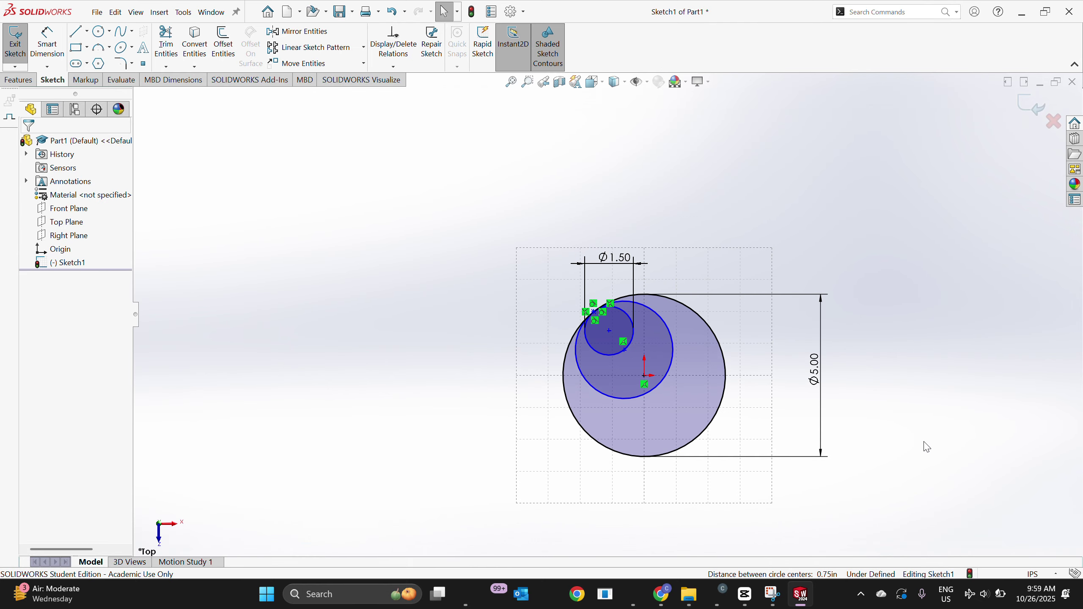
{"action": "scroll", "coordinate": [951, 445], "scroll_direction": "down", "scroll_amount": 1}
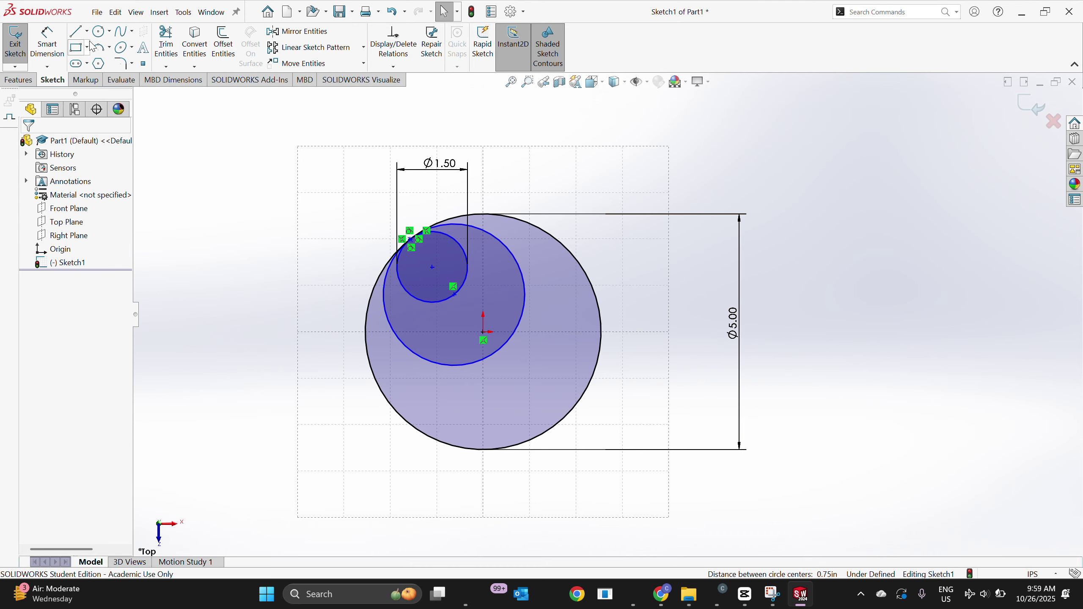
Sketch a corner rectangle about 6.42 by 8.75 in around the circles, with diagonal construction lines
{"action": "left_click", "coordinate": [77, 47]}
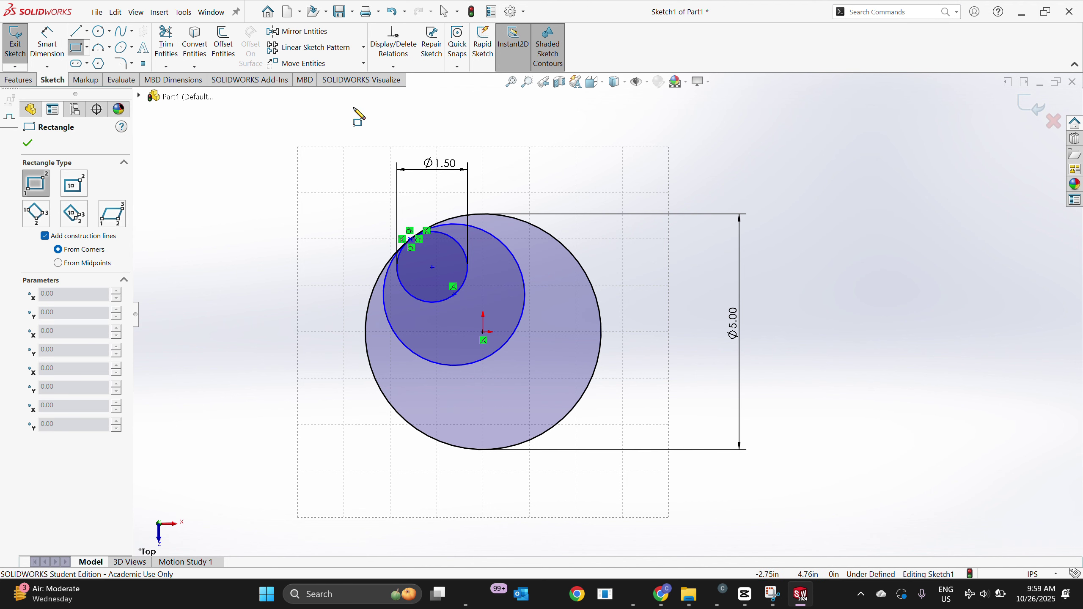
{"action": "left_click", "coordinate": [318, 101]}
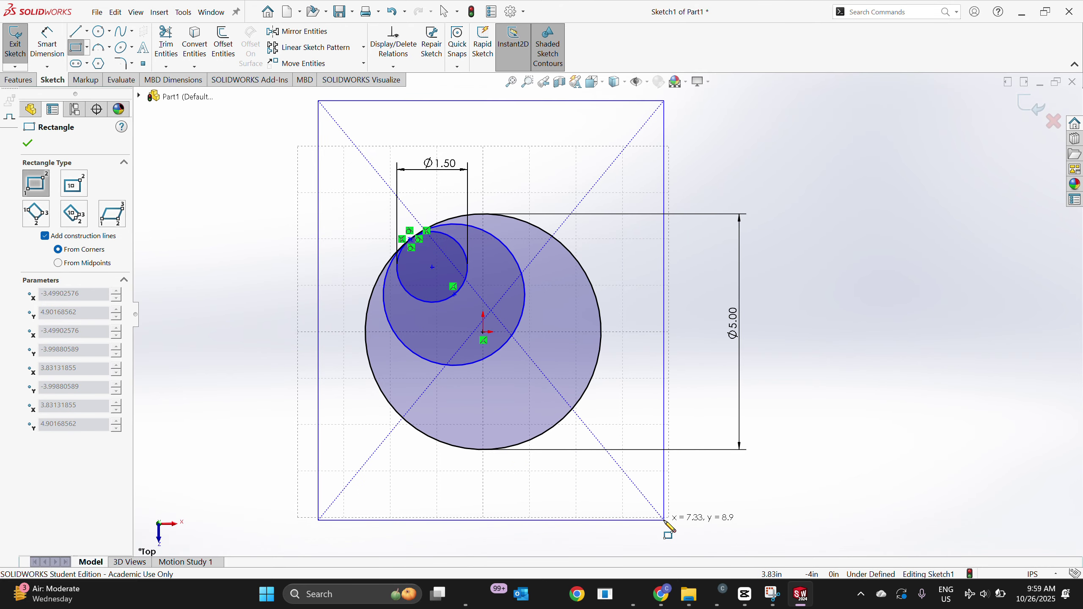
{"action": "left_click", "coordinate": [621, 513]}
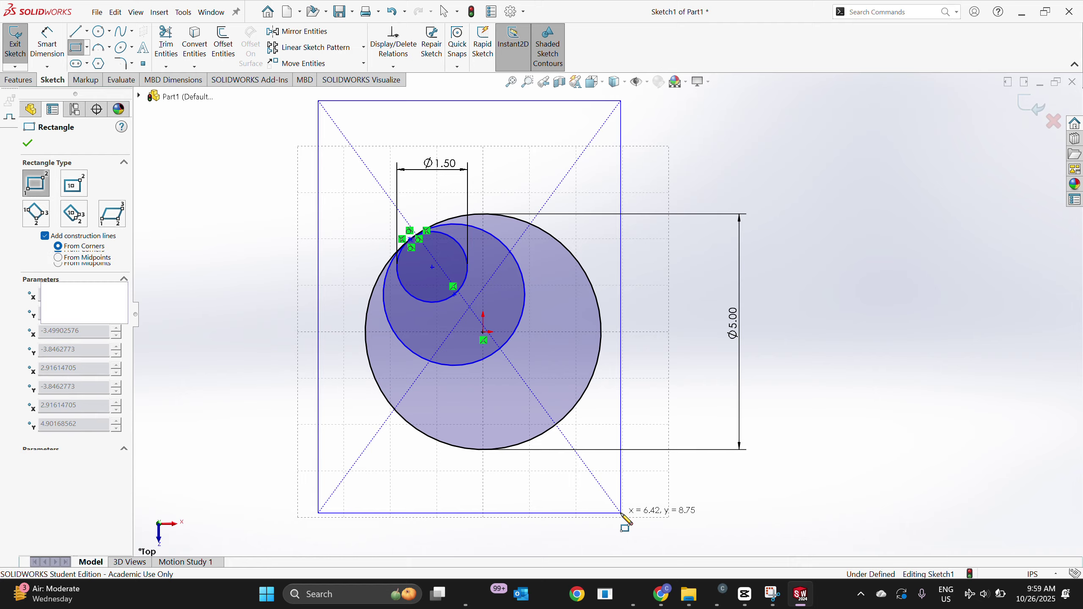
{"action": "key", "text": "Escape"}
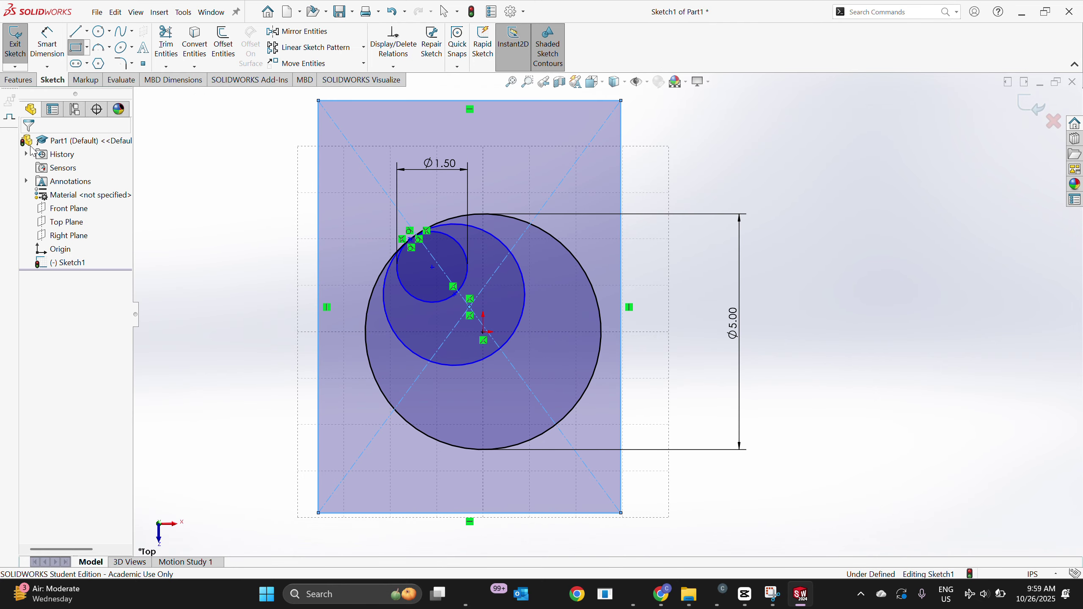
Delete the rectangle around the circles and undo the deletion
{"action": "left_click", "coordinate": [556, 193]}
{"action": "key", "text": "Delete"}
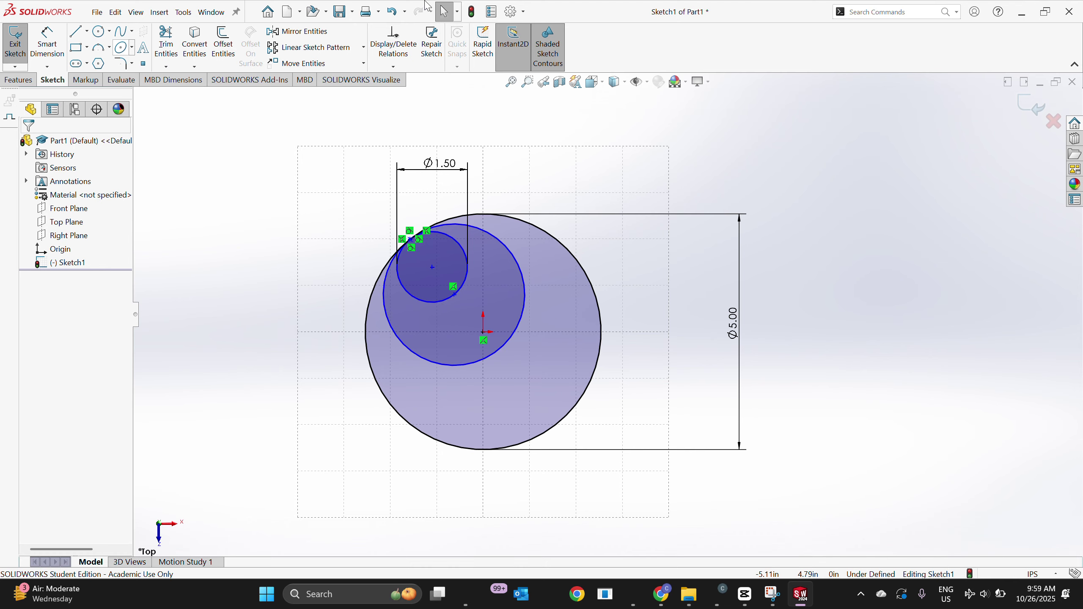
{"action": "left_click", "coordinate": [393, 15]}
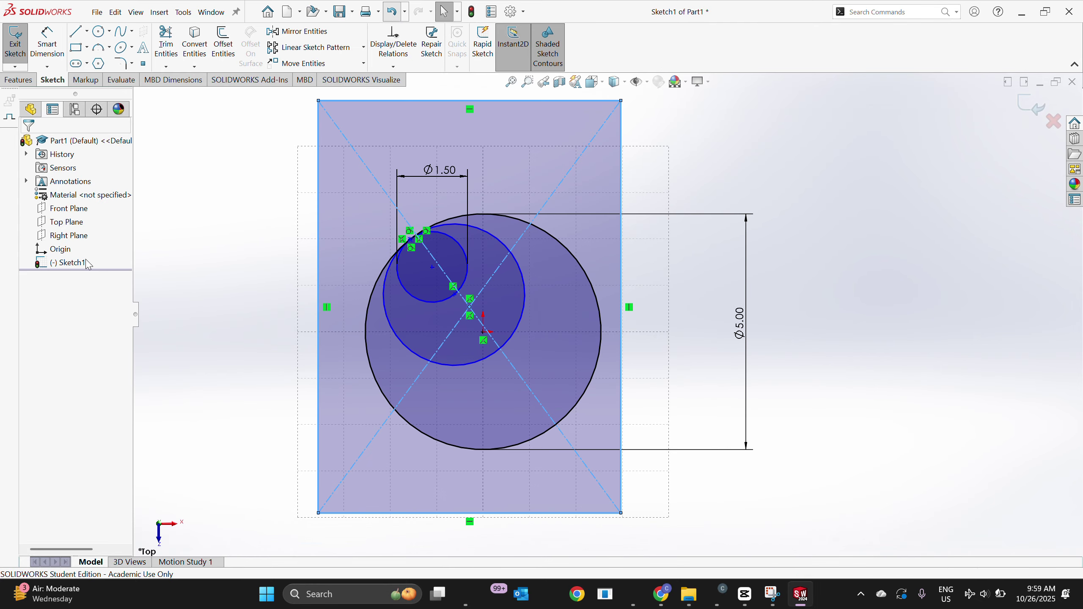
Dimension the height of the rectangle around the circles to 8 in
{"action": "left_click", "coordinate": [47, 43]}
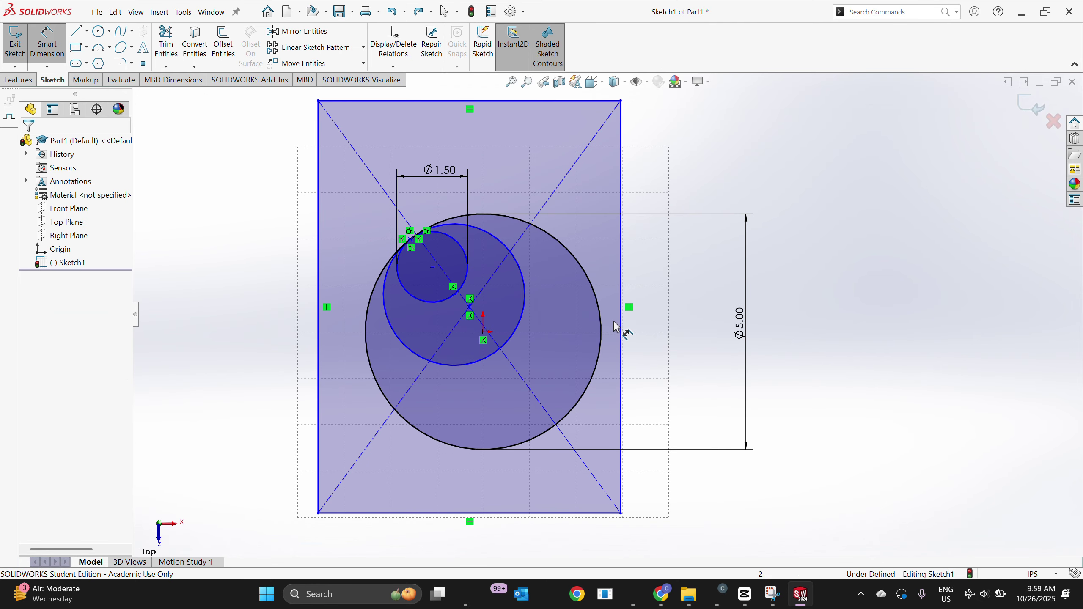
{"action": "left_click", "coordinate": [319, 303]}
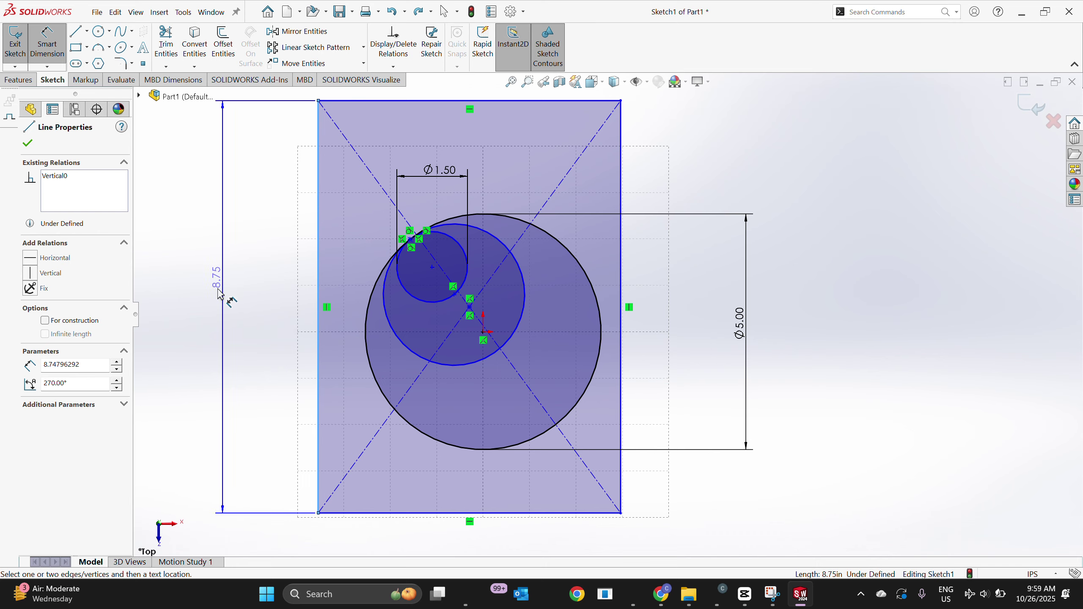
{"action": "left_click", "coordinate": [219, 294]}
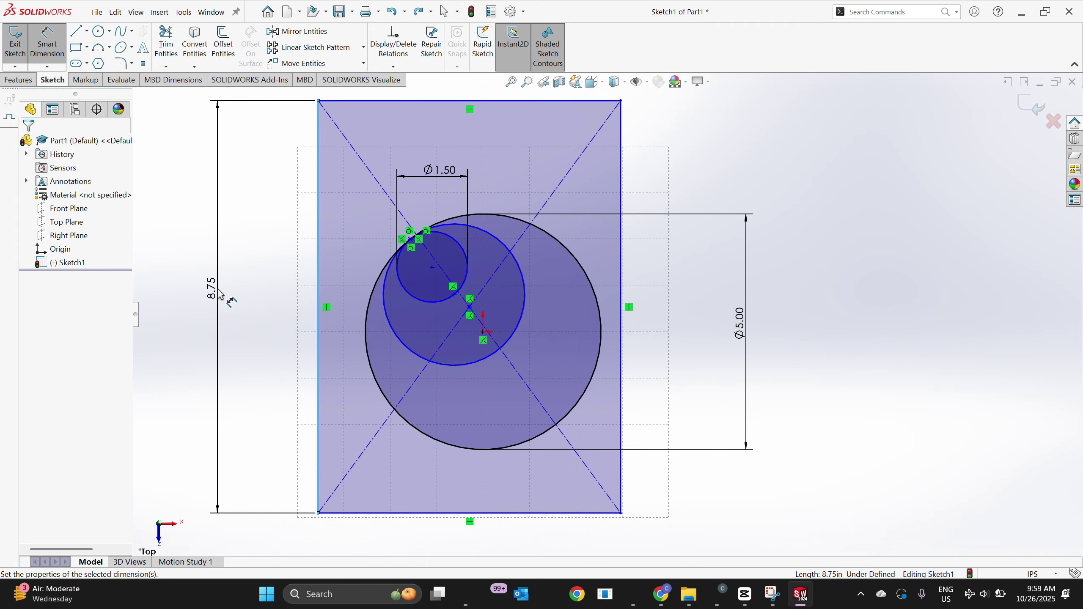
{"action": "type", "text": "8"}
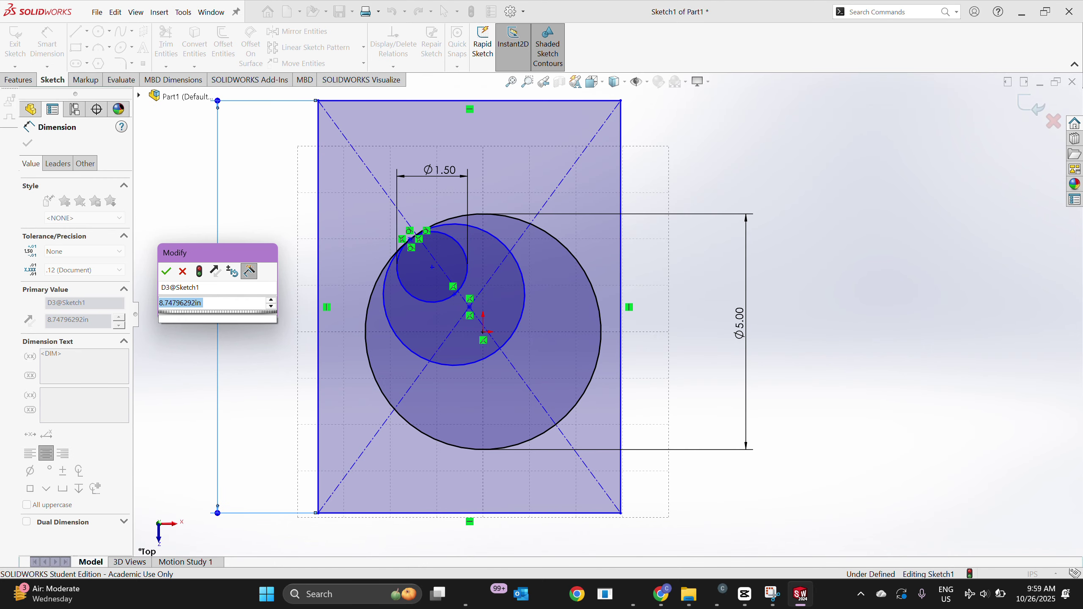
{"action": "left_click", "coordinate": [166, 272]}
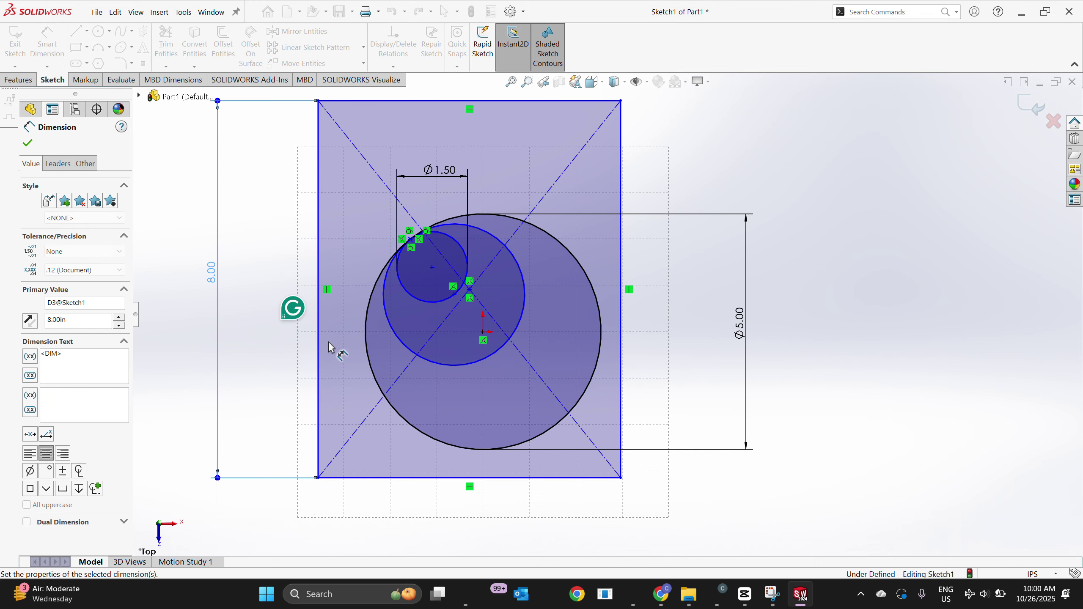
Dimension the width of the rectangle along its lower edge to 6.5 in and leave the dimension tool
{"action": "left_click", "coordinate": [467, 505]}
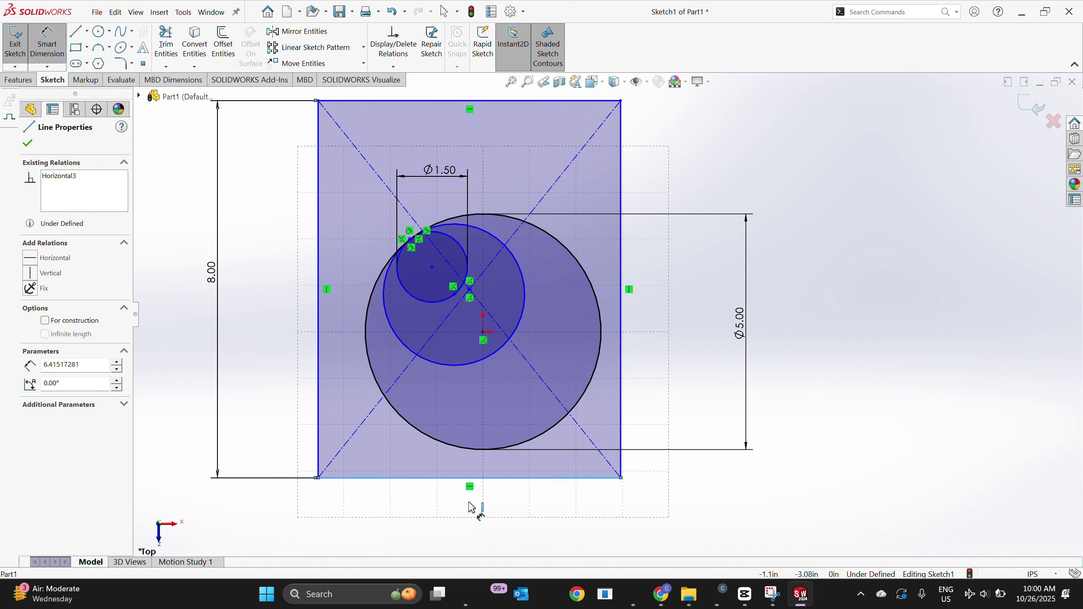
{"action": "left_click", "coordinate": [483, 531]}
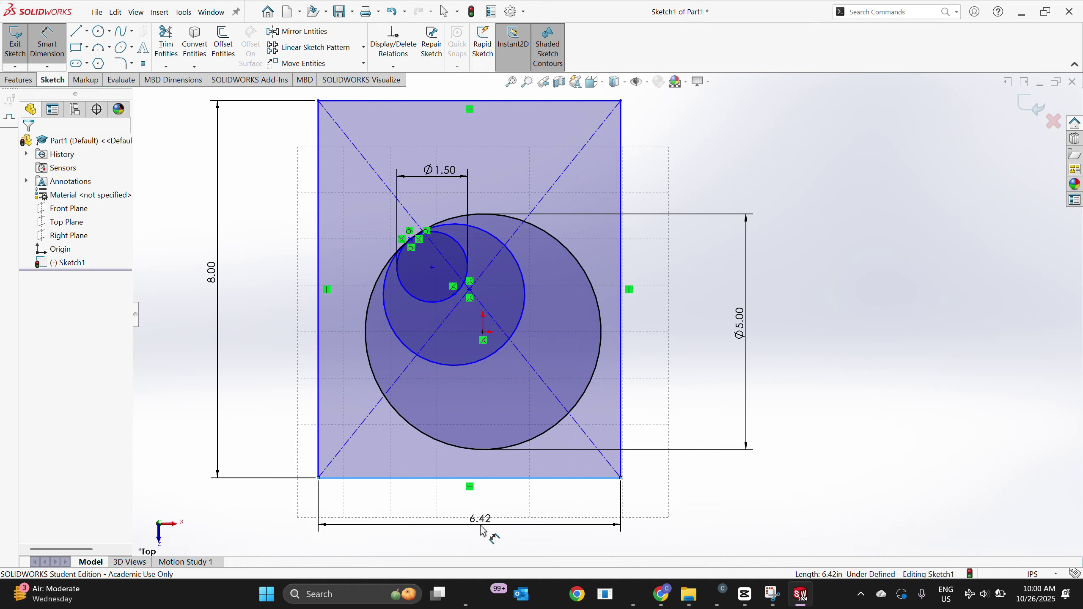
{"action": "type", "text": "6."}
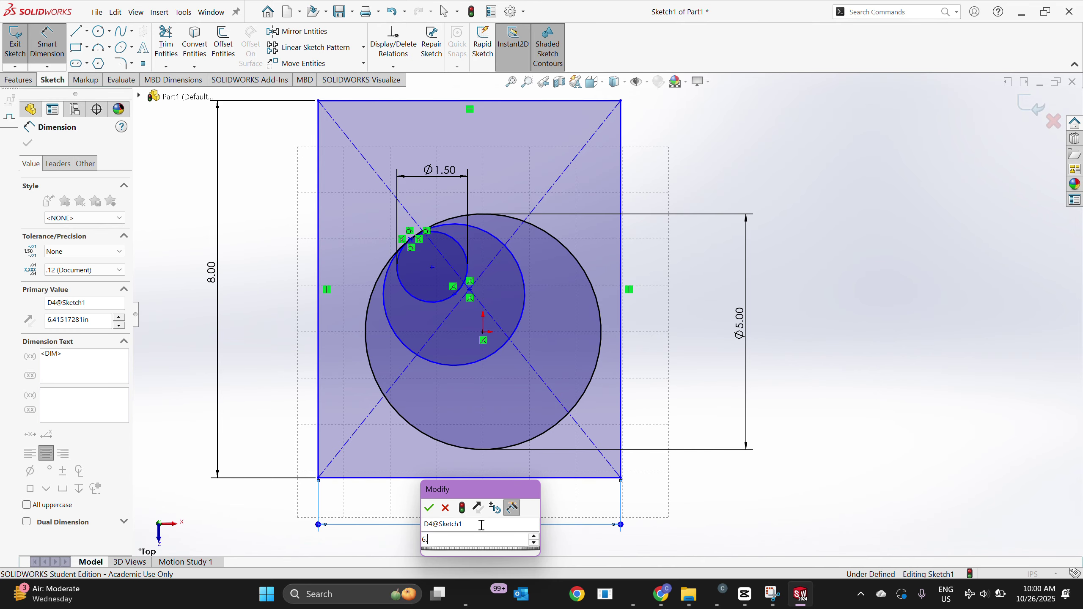
{"action": "type", "text": "5"}
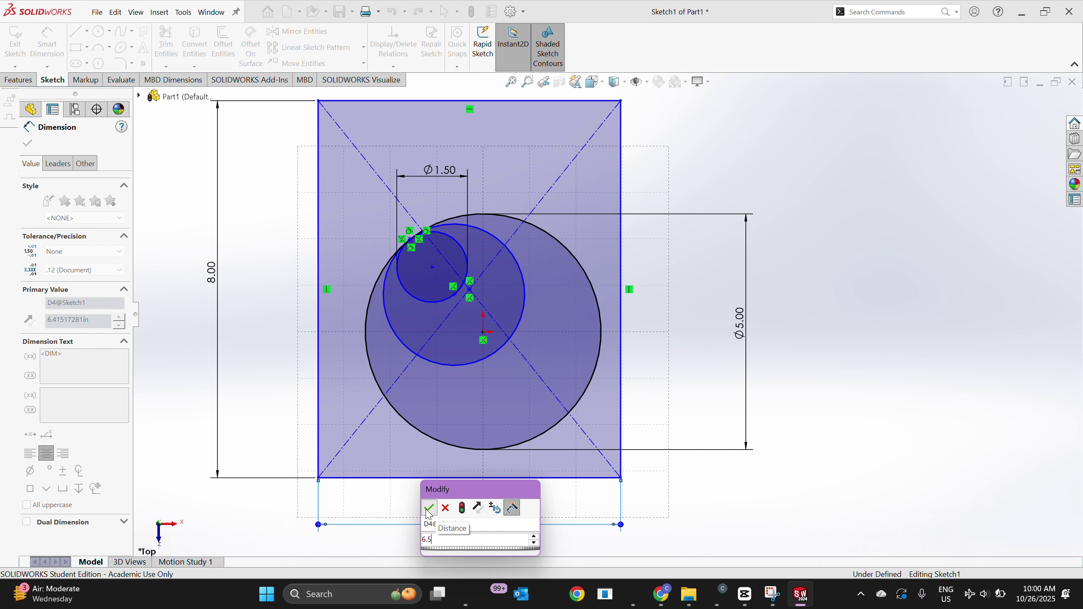
{"action": "left_click", "coordinate": [429, 509]}
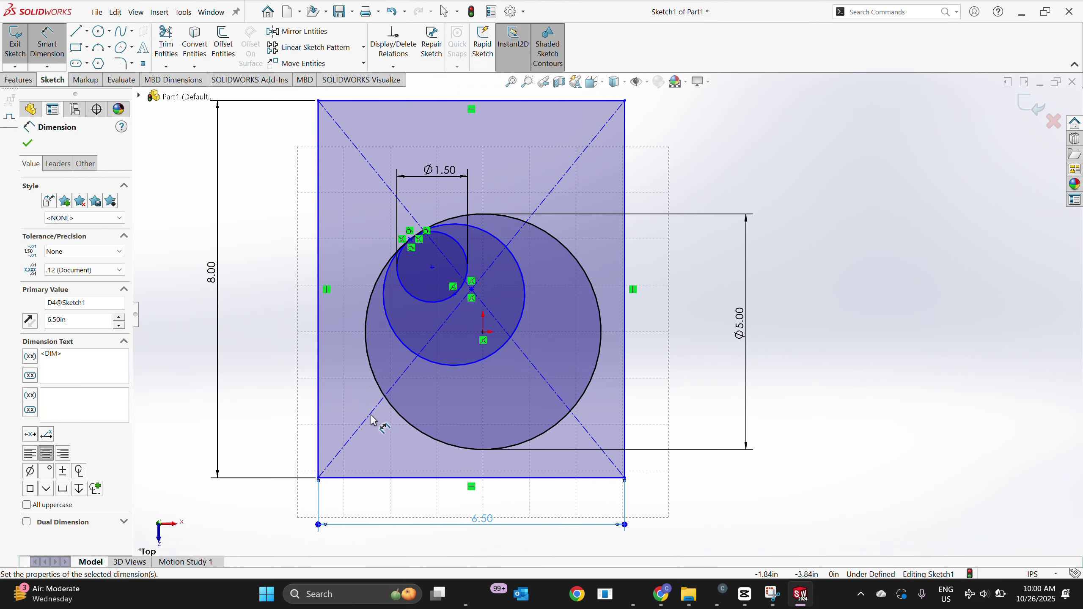
{"action": "left_click", "coordinate": [27, 144]}
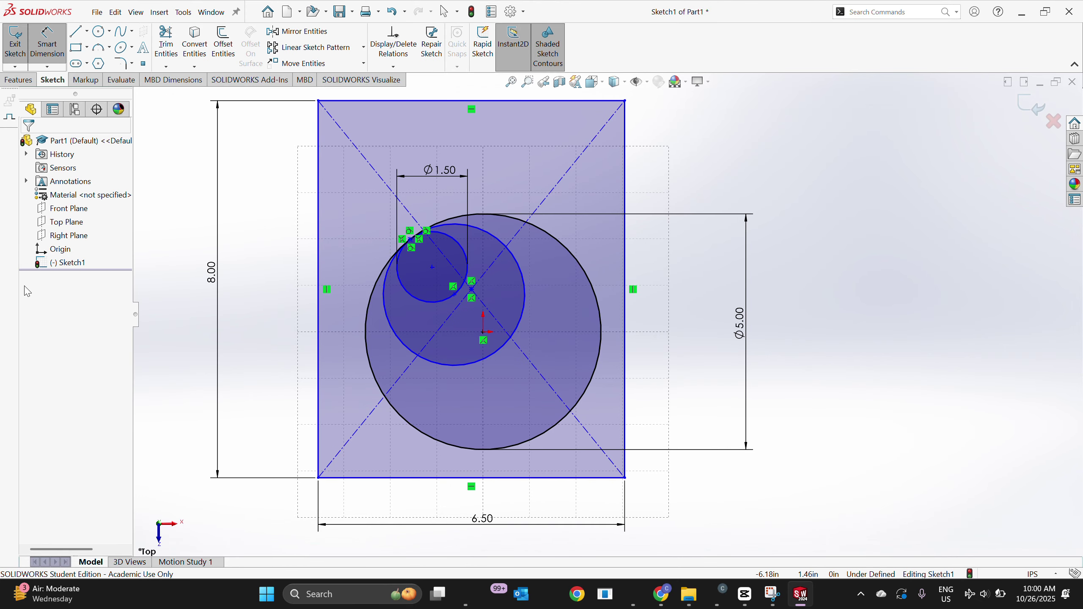
{"action": "key", "text": "Escape"}
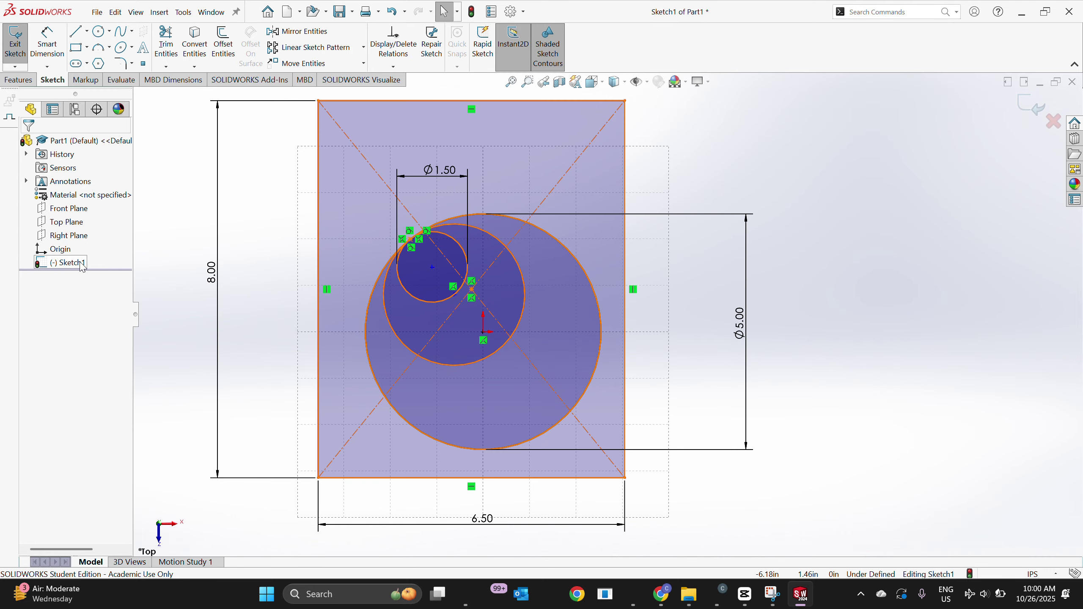
{"action": "left_click", "coordinate": [319, 246]}
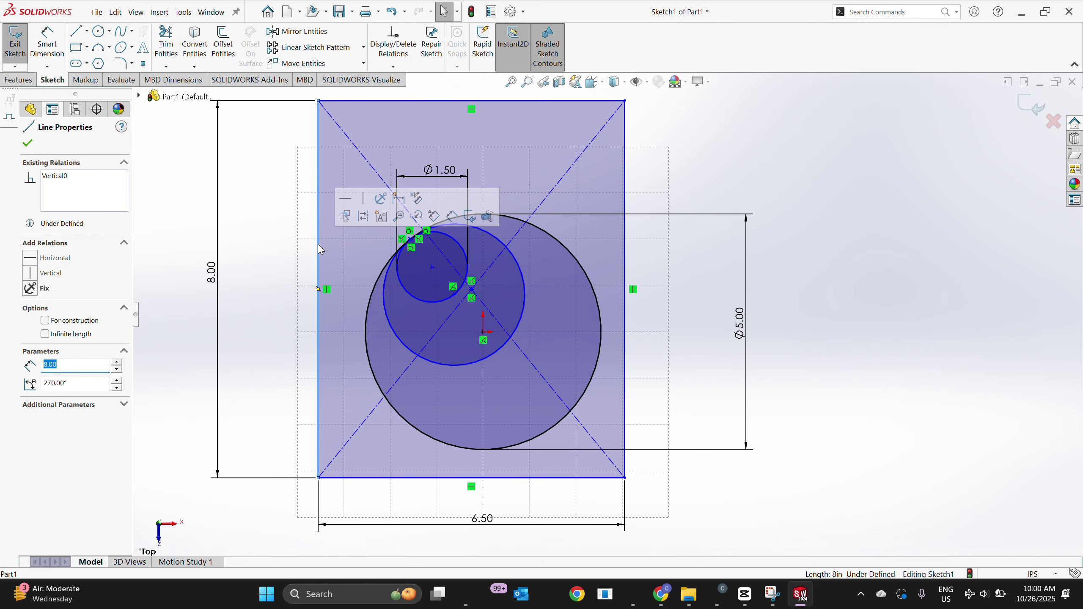
{"action": "left_click", "coordinate": [439, 101]}
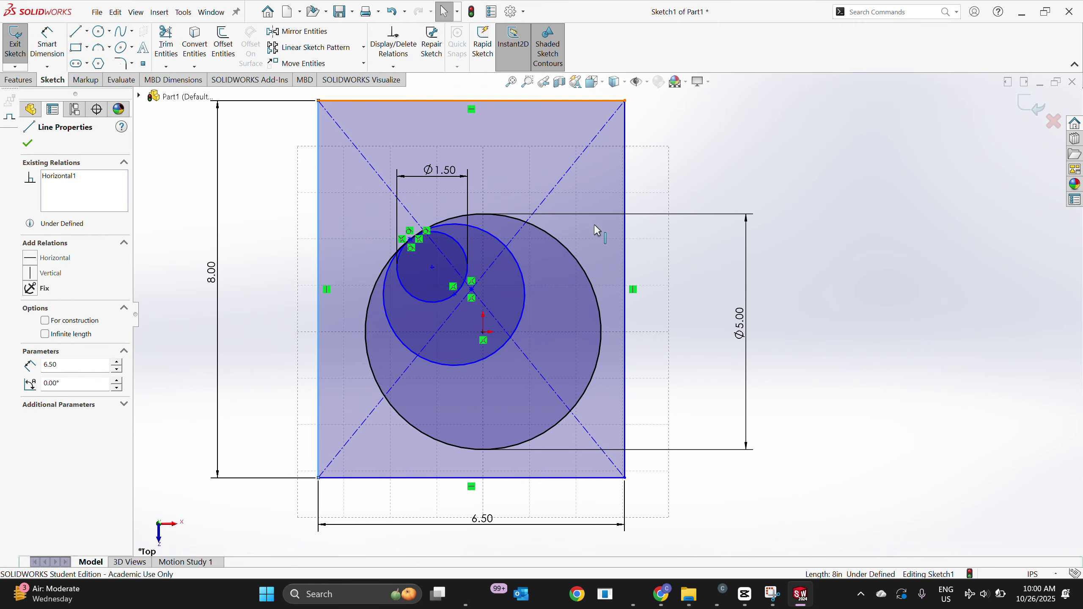
{"action": "left_click", "coordinate": [625, 269], "text": "ctrl"}
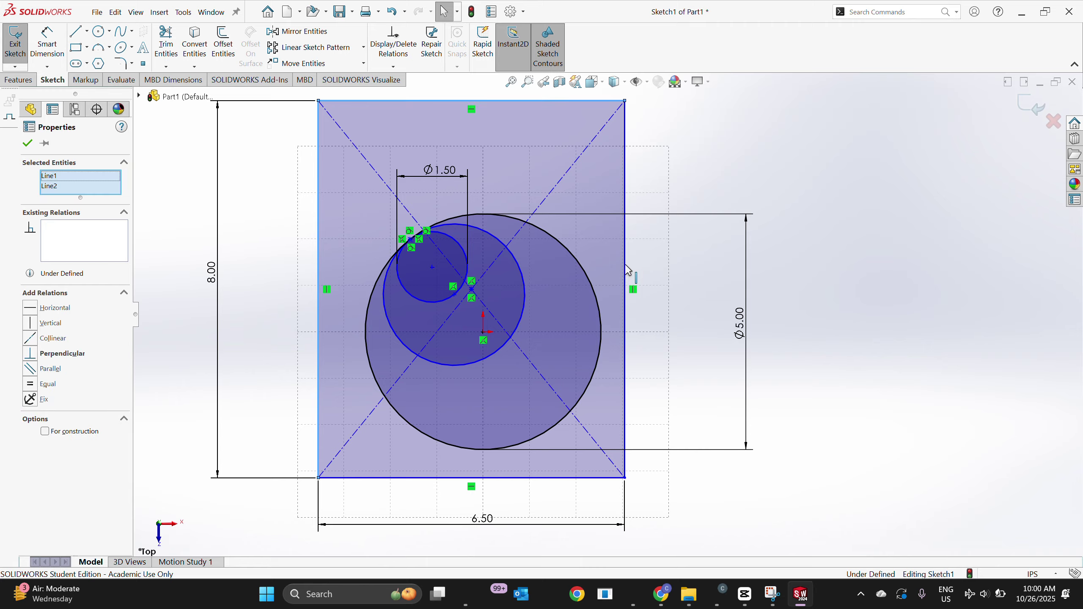
{"action": "left_click", "coordinate": [531, 478], "text": "ctrl"}
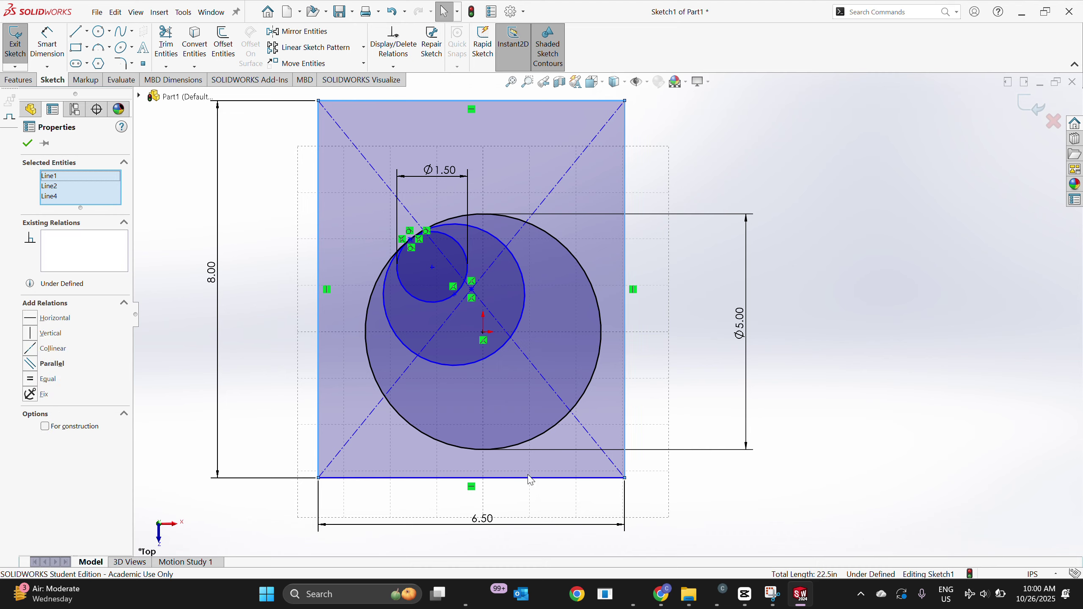
{"action": "double_click", "coordinate": [534, 483]}
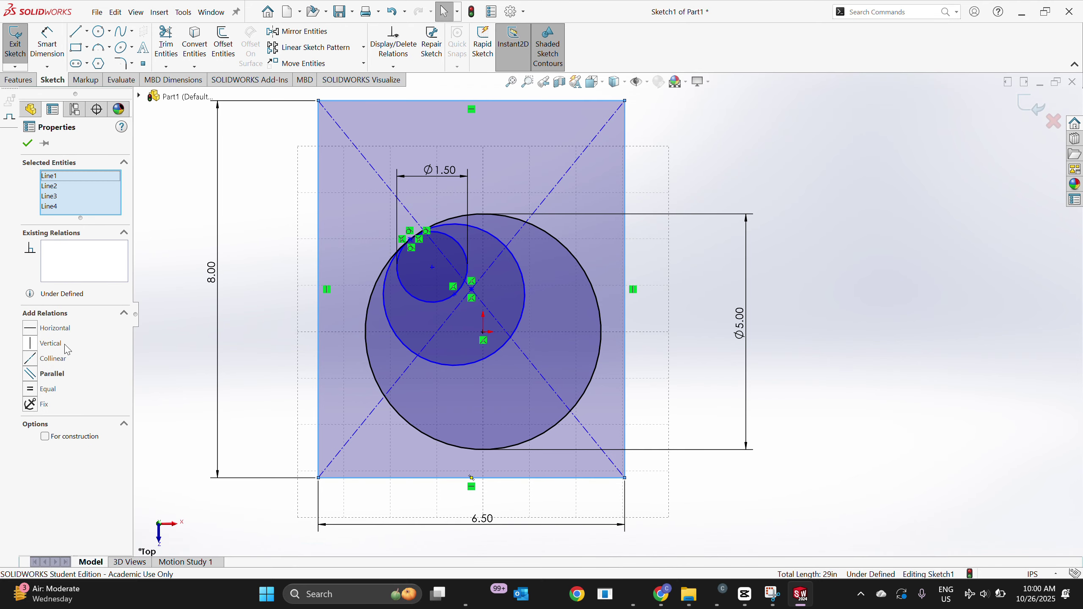
{"action": "left_click", "coordinate": [229, 263]}
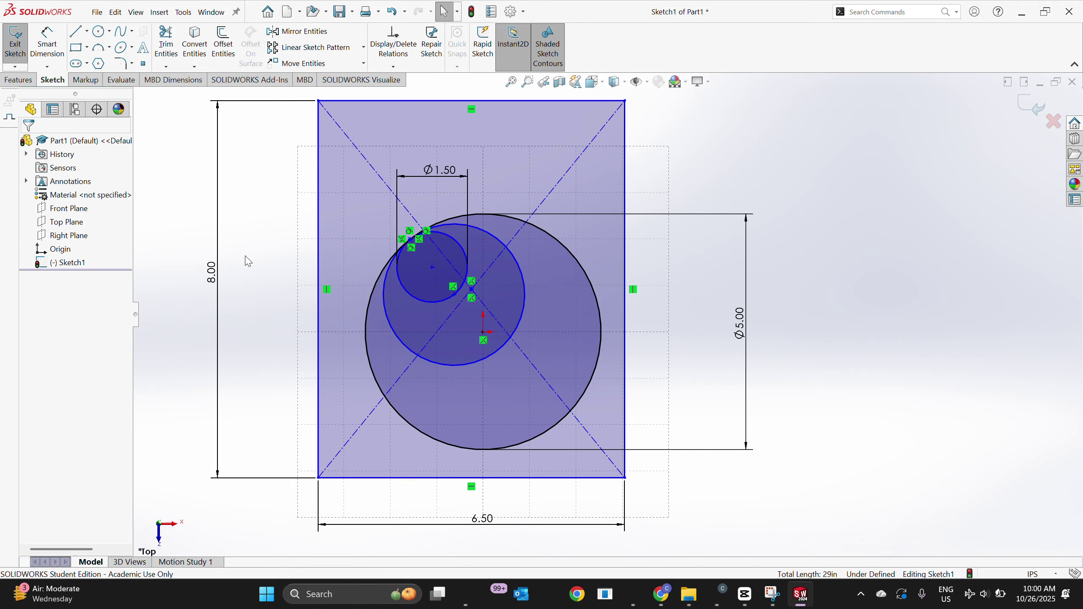
Delete both diagonal construction lines inside the rectangle
{"action": "left_click", "coordinate": [387, 188]}
{"action": "key", "text": "Delete"}
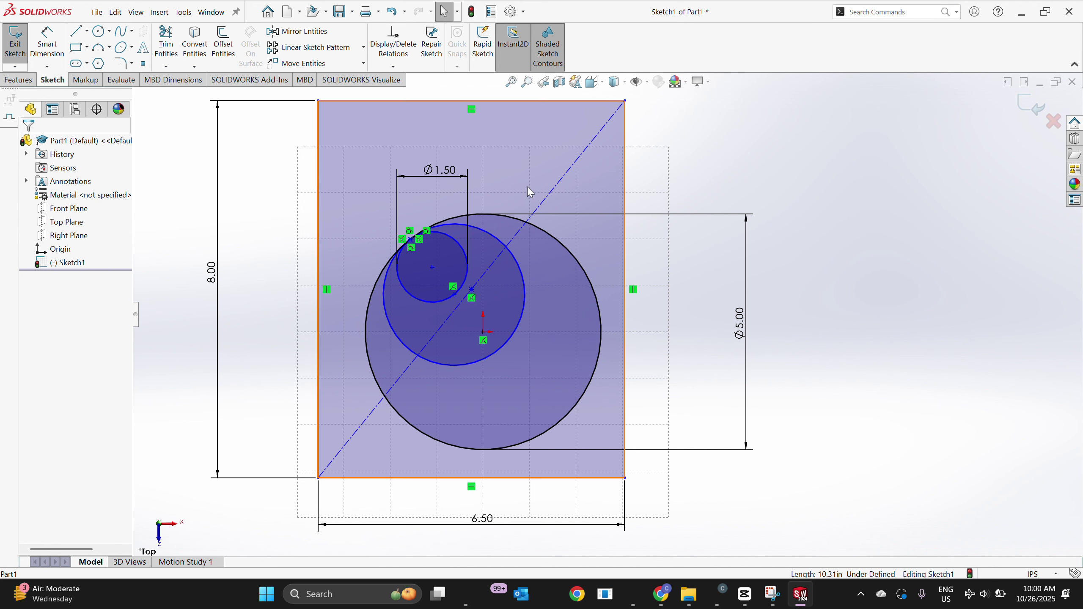
{"action": "left_click", "coordinate": [553, 192]}
{"action": "key", "text": "Delete"}
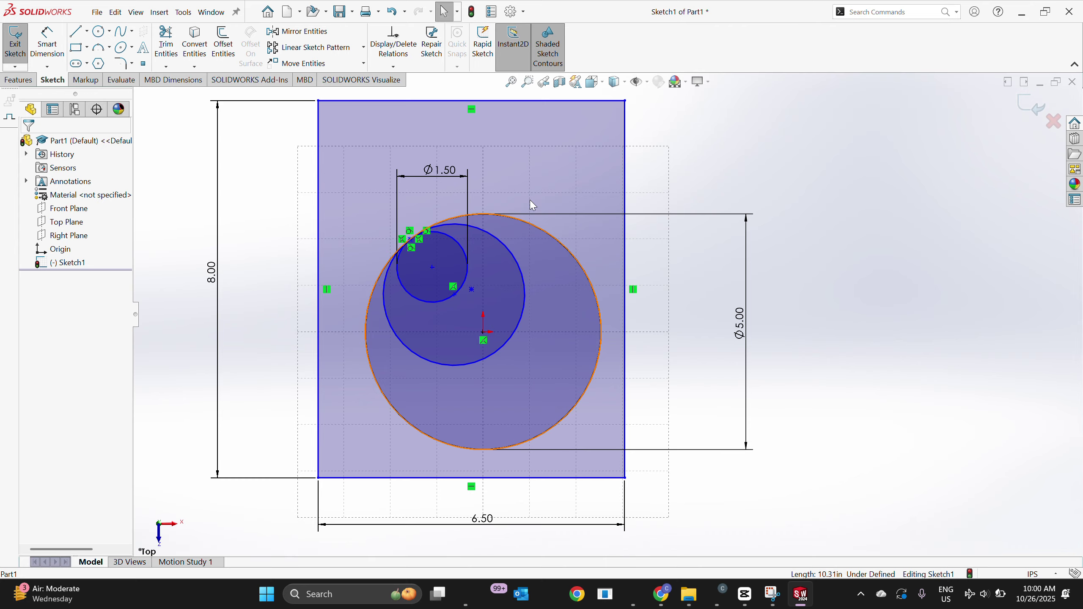
Convert all four sides of the 6.5 by 8 in rectangle to construction lines
{"action": "left_click", "coordinate": [531, 101]}
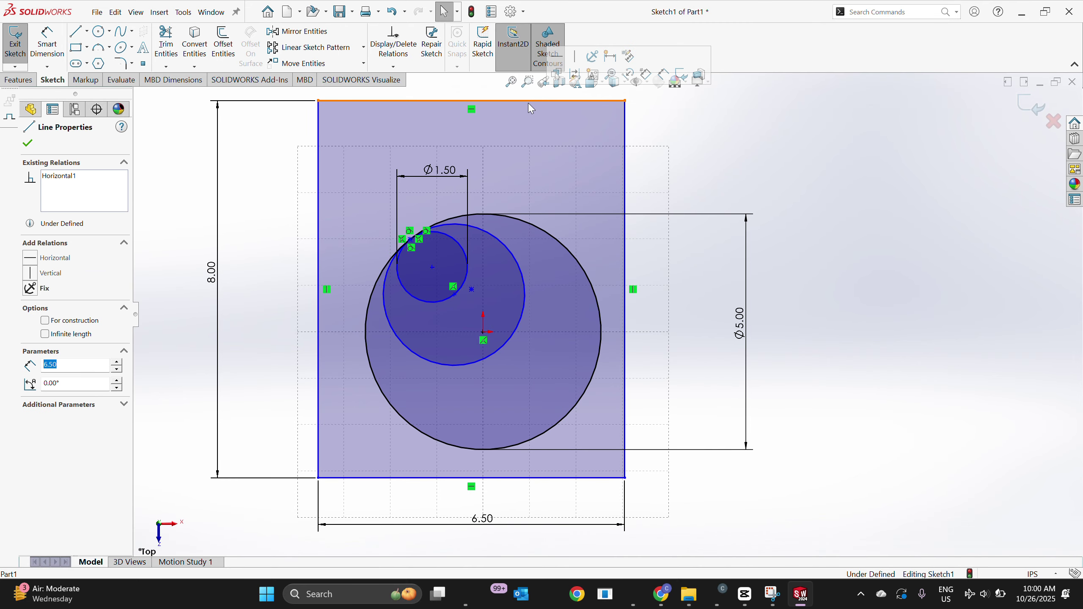
{"action": "left_click", "coordinate": [45, 321]}
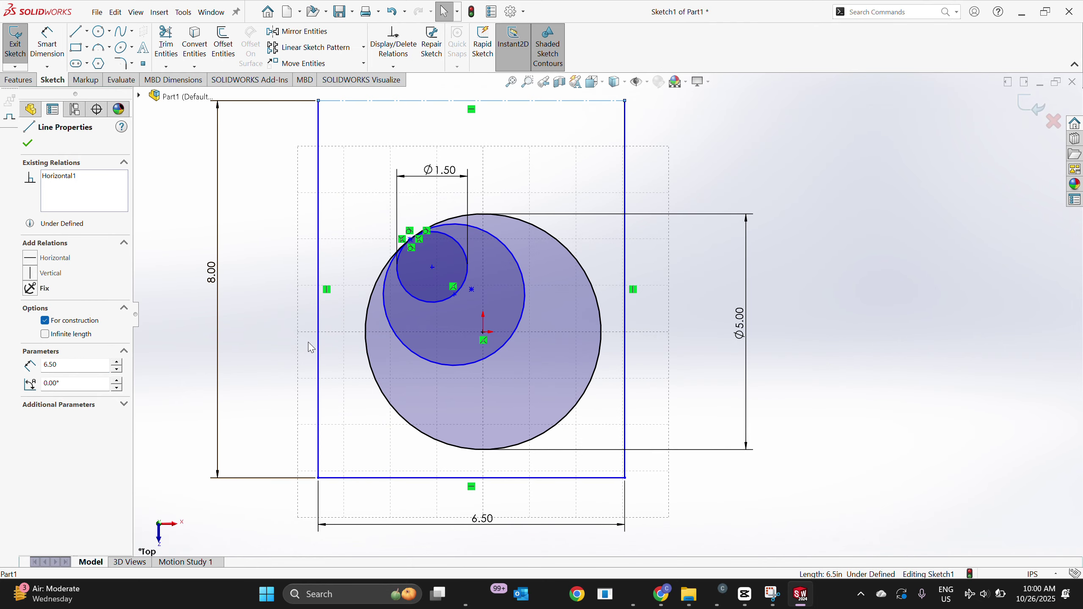
{"action": "left_click", "coordinate": [319, 350]}
{"action": "left_click", "coordinate": [45, 320]}
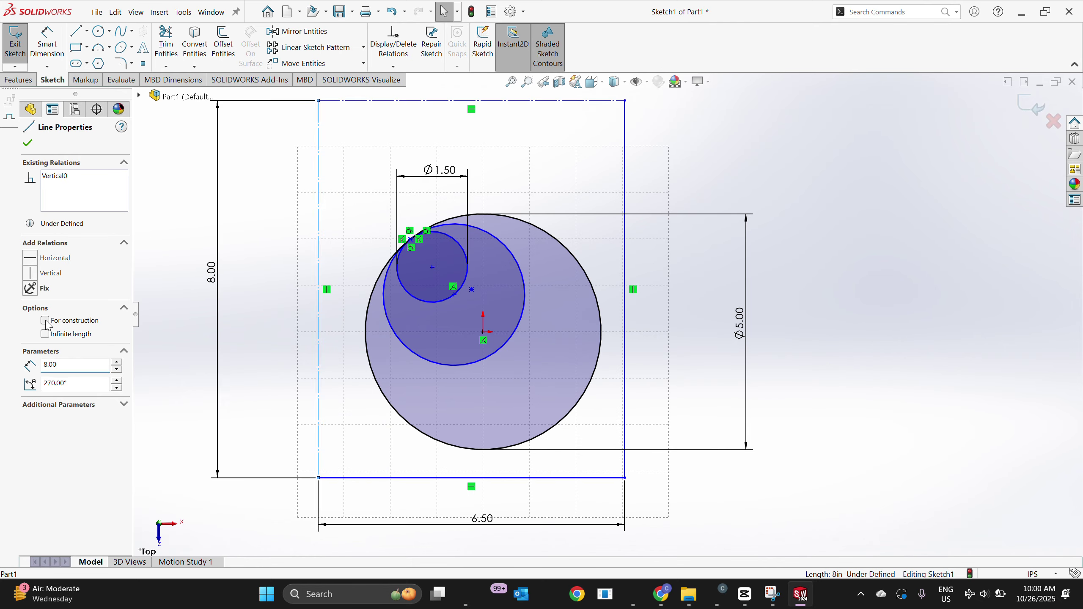
{"action": "left_click", "coordinate": [361, 479]}
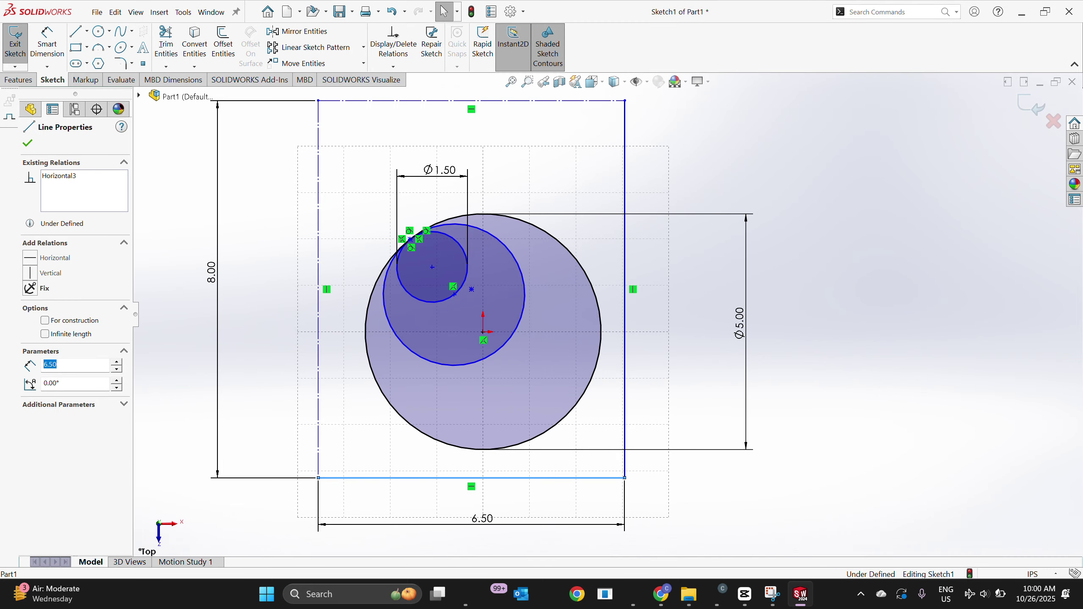
{"action": "left_click", "coordinate": [47, 320]}
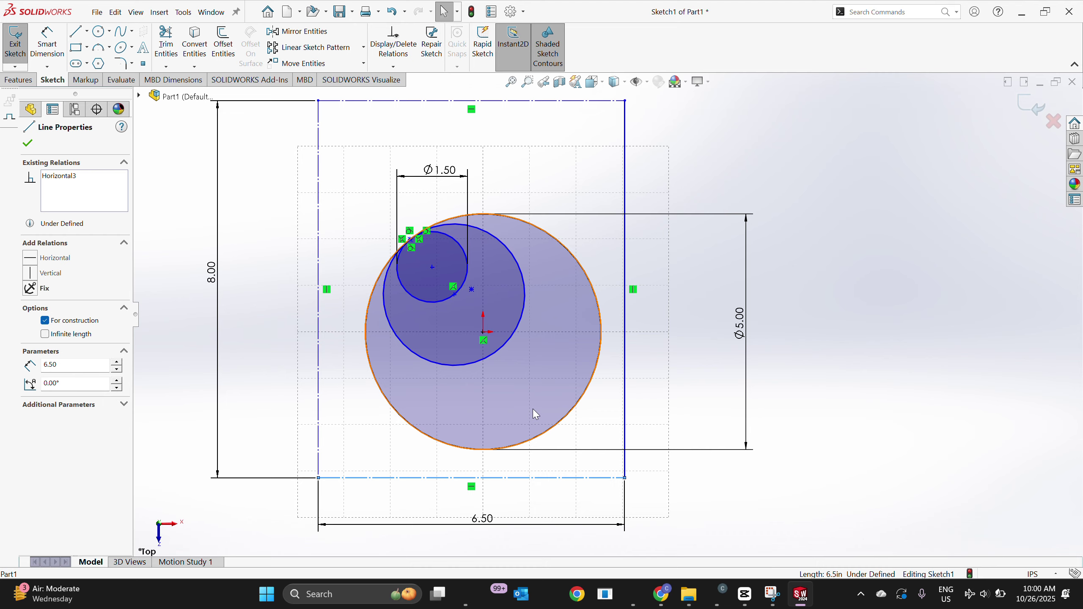
{"action": "left_click", "coordinate": [631, 423]}
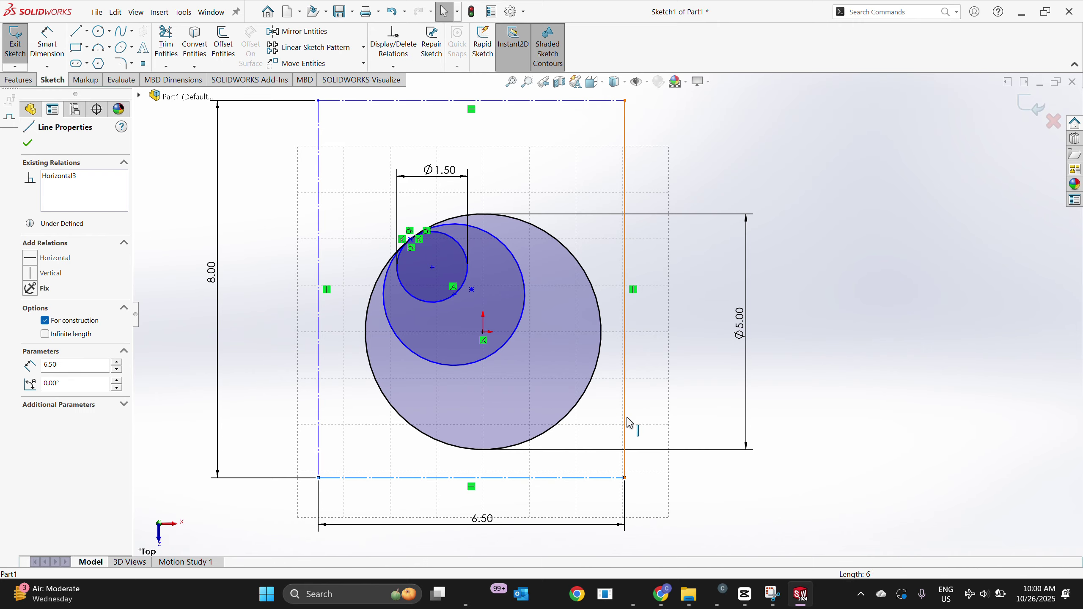
{"action": "left_click", "coordinate": [46, 321]}
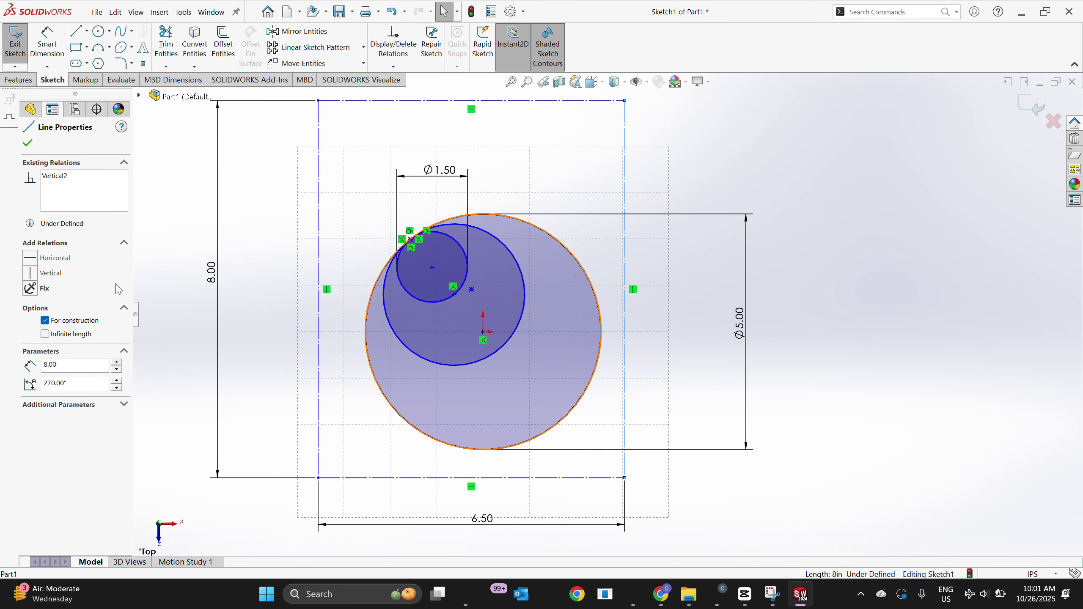
{"action": "left_click", "coordinate": [29, 142]}
Add a Tangent relation between the rectangle's left vertical side and the 5 in circle
{"action": "scroll", "coordinate": [733, 536], "scroll_direction": "up", "scroll_amount": 2}
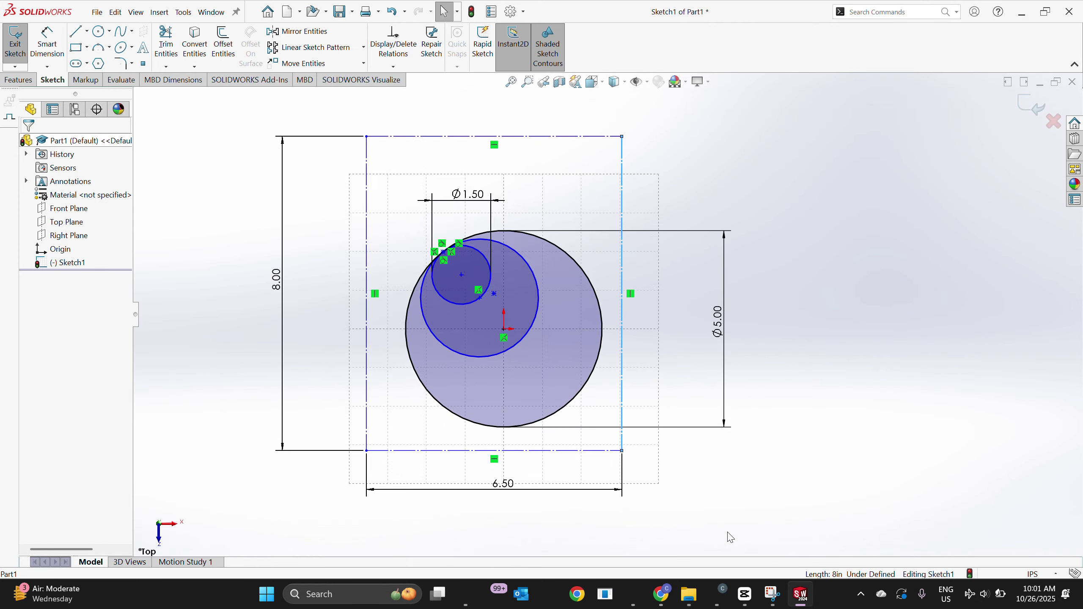
{"action": "scroll", "coordinate": [539, 145], "scroll_direction": "up", "scroll_amount": 1}
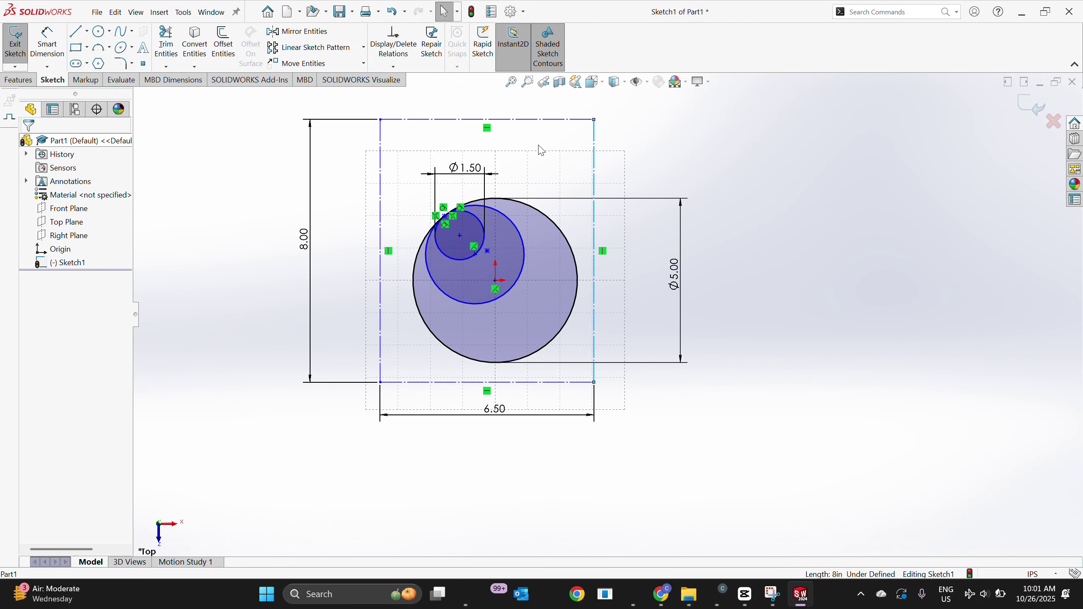
{"action": "scroll", "coordinate": [538, 146], "scroll_direction": "down", "scroll_amount": 1}
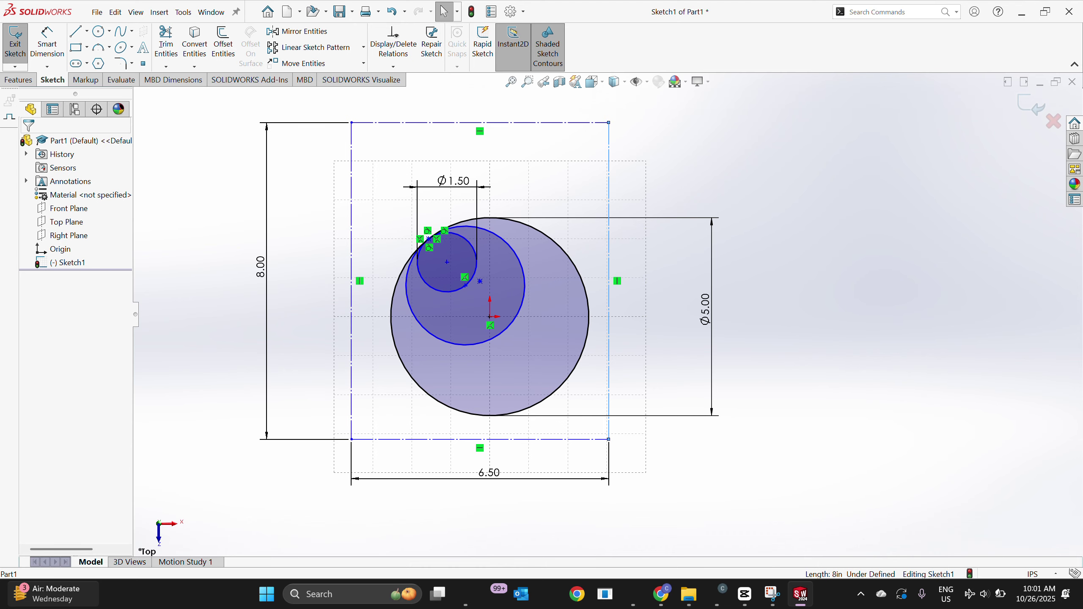
{"action": "mouse_move", "coordinate": [53, 594]}
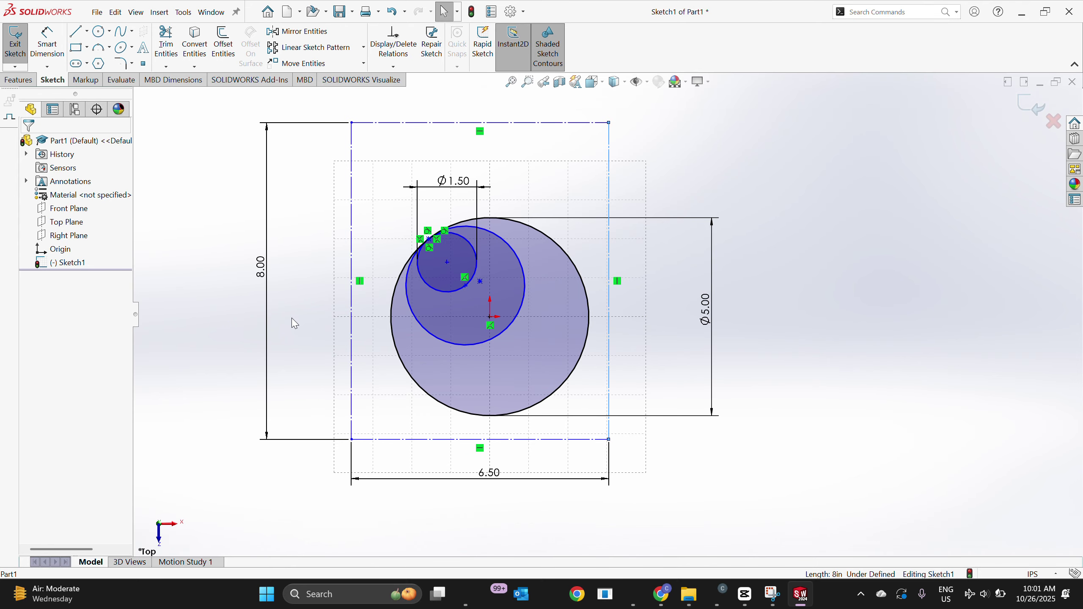
{"action": "left_click", "coordinate": [352, 337]}
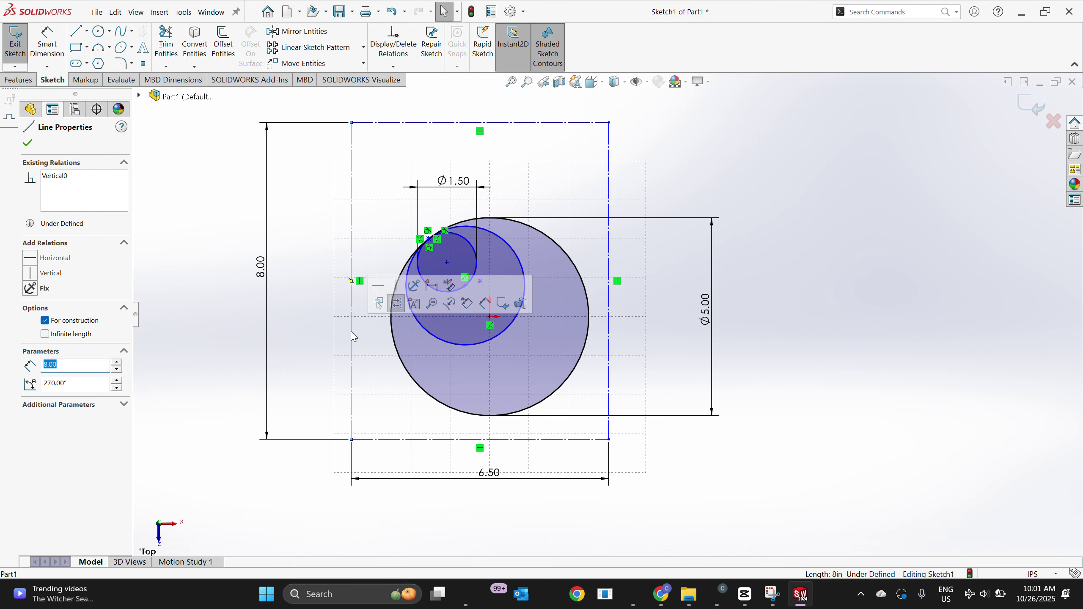
{"action": "left_click", "coordinate": [396, 347]}
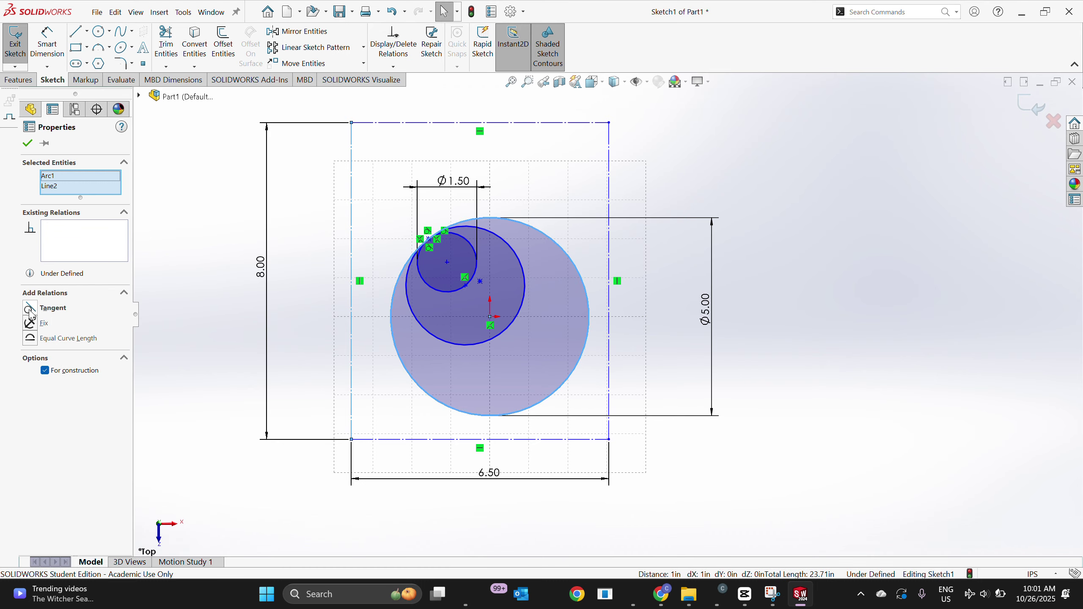
{"action": "left_click", "coordinate": [30, 309]}
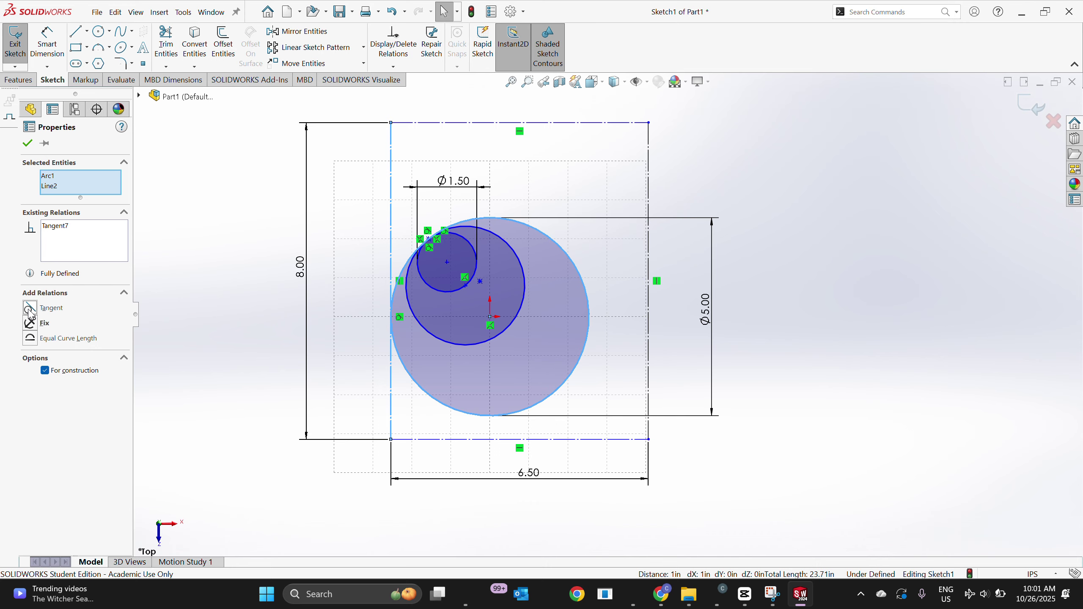
{"action": "left_click", "coordinate": [26, 143]}
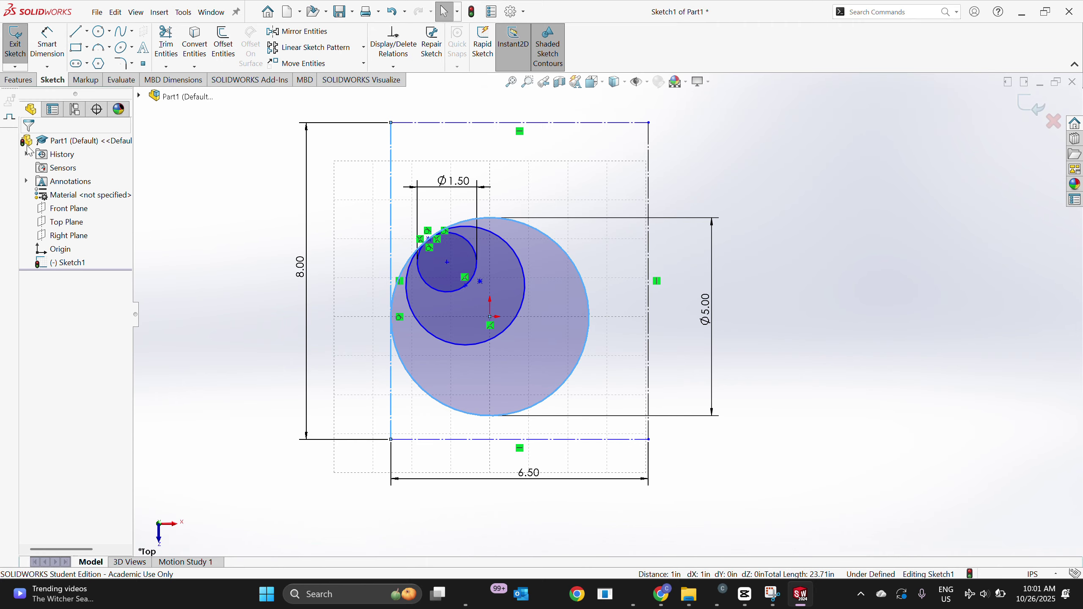
Add a Tangent relation between the 5 in circle and the rectangle's right vertical side
{"action": "left_click", "coordinate": [592, 320]}
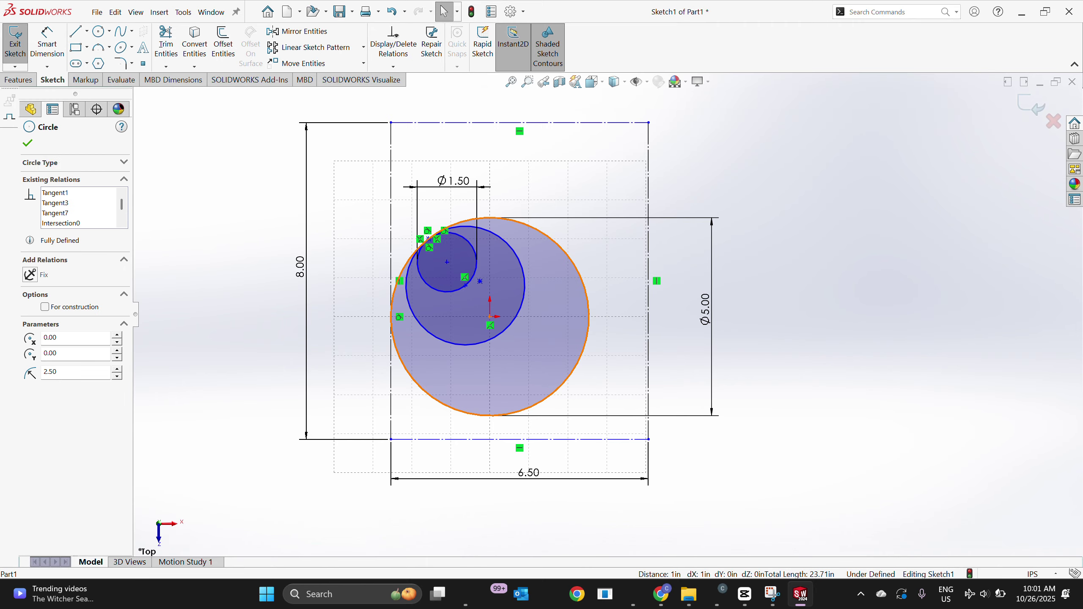
{"action": "left_click", "coordinate": [649, 334], "text": "ctrl"}
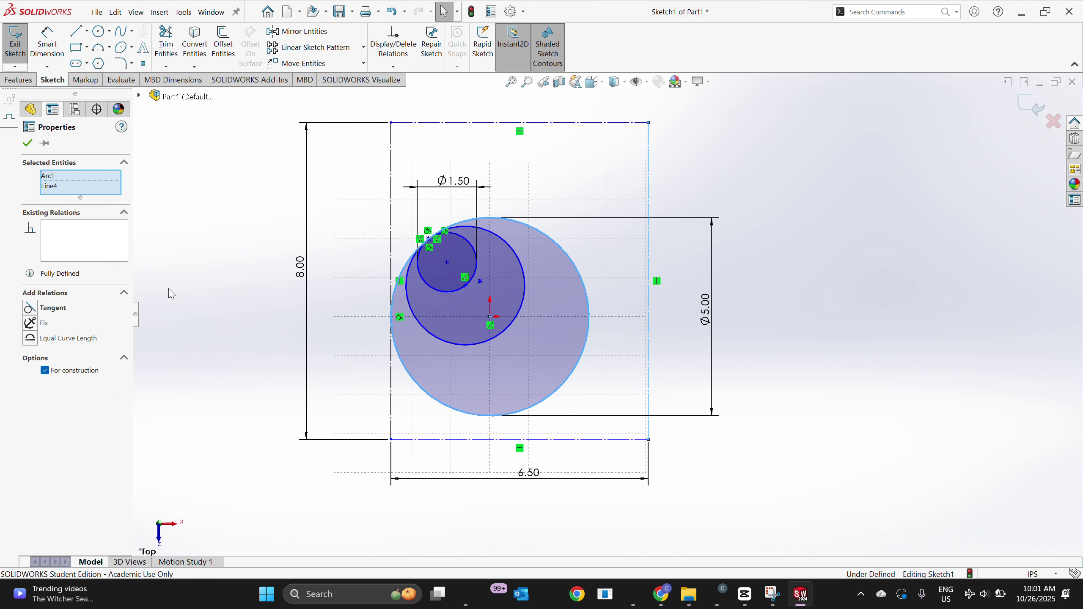
{"action": "left_click", "coordinate": [30, 308]}
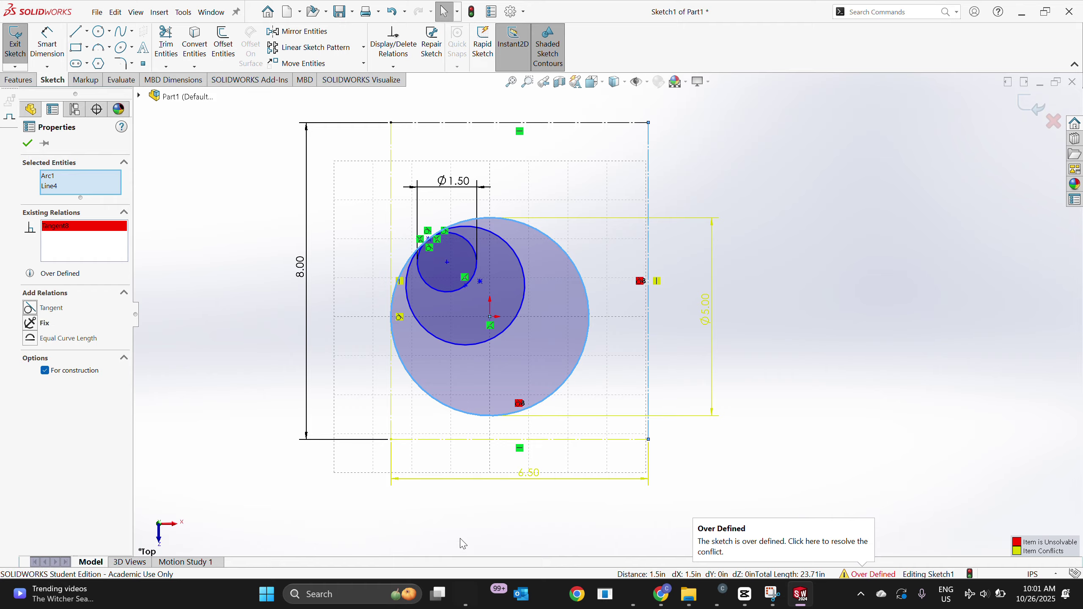
{"action": "left_click", "coordinate": [853, 575]}
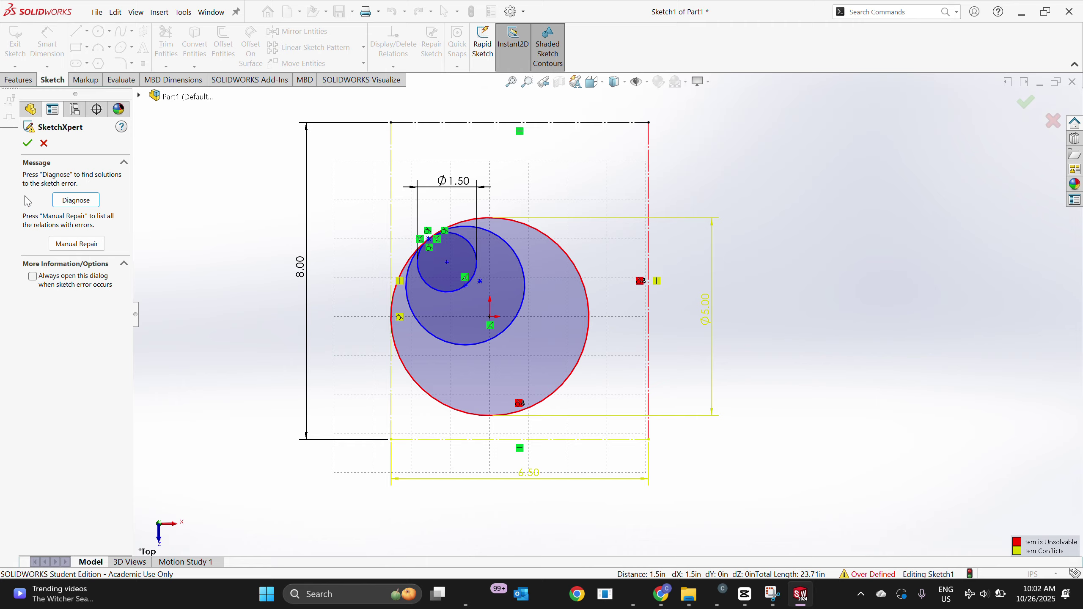
{"action": "left_click", "coordinate": [27, 143]}
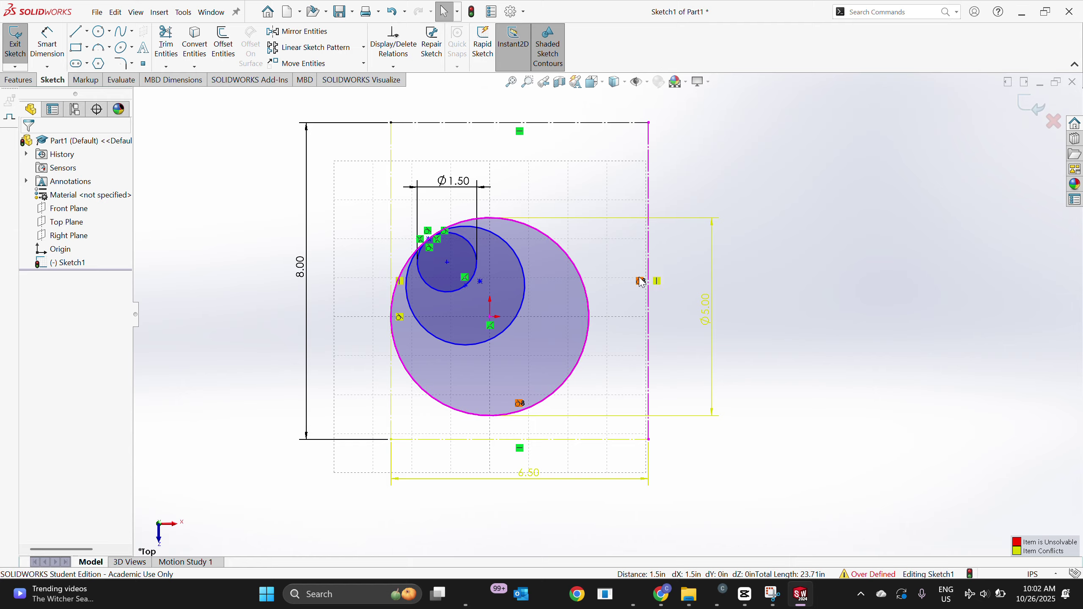
{"action": "right_click", "coordinate": [641, 283]}
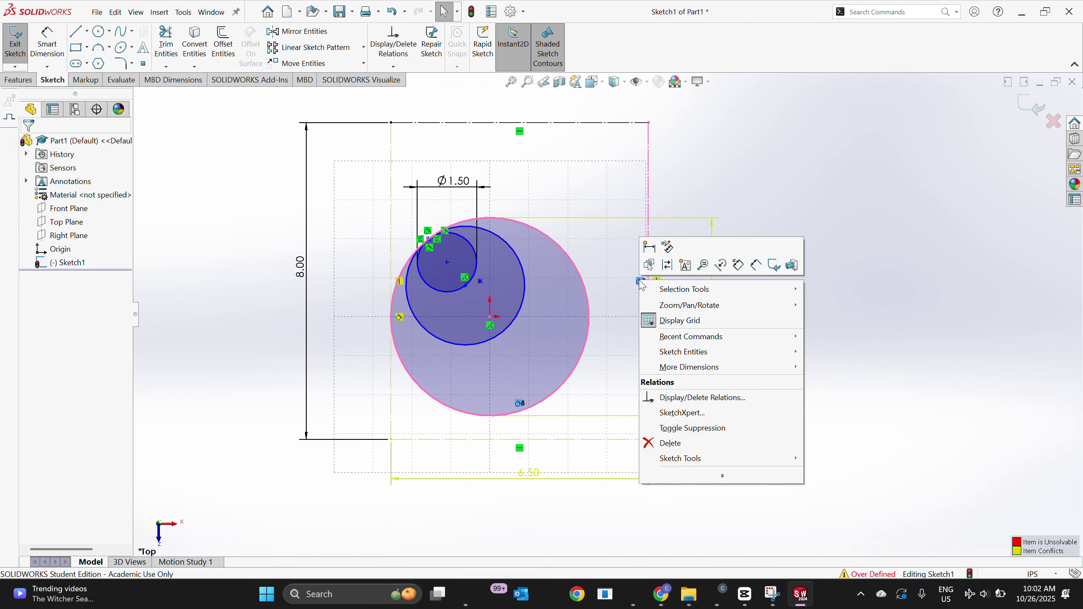
{"action": "left_click", "coordinate": [582, 495]}
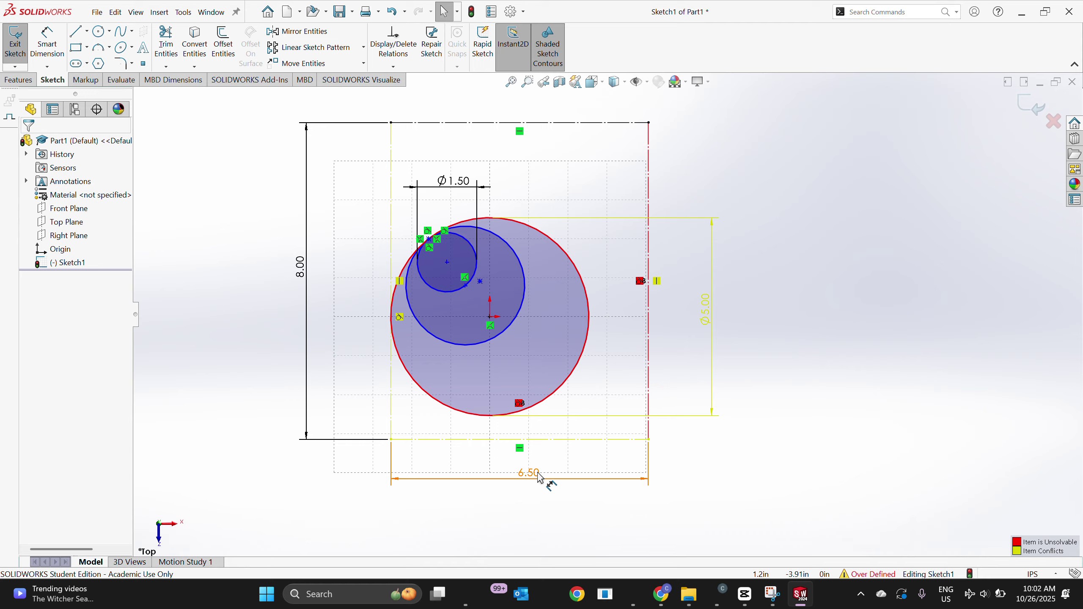
Delete the 6.5 in width dimension below the rectangle to clear the over-defined sketch conflict
{"action": "left_click", "coordinate": [540, 478]}
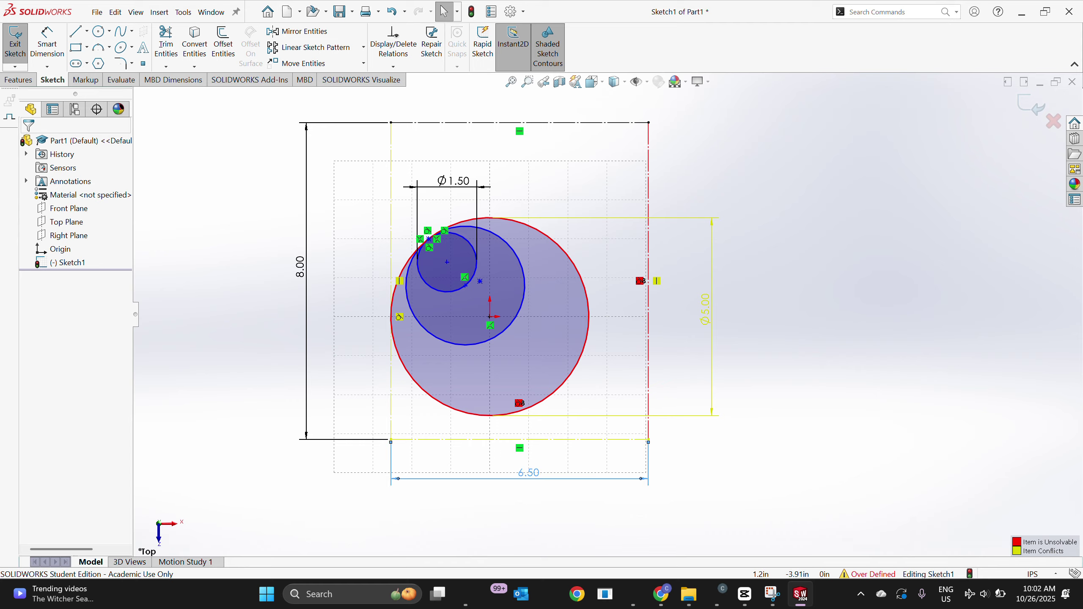
{"action": "right_click", "coordinate": [540, 473]}
{"action": "left_click", "coordinate": [569, 431]}
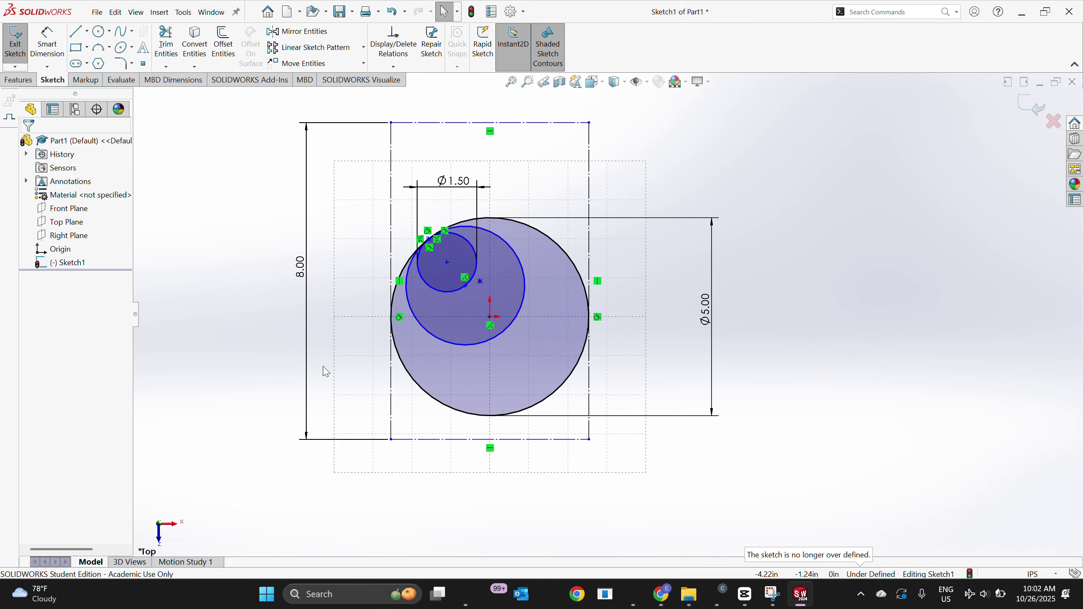
{"action": "scroll", "coordinate": [606, 284], "scroll_direction": "up", "scroll_amount": 3}
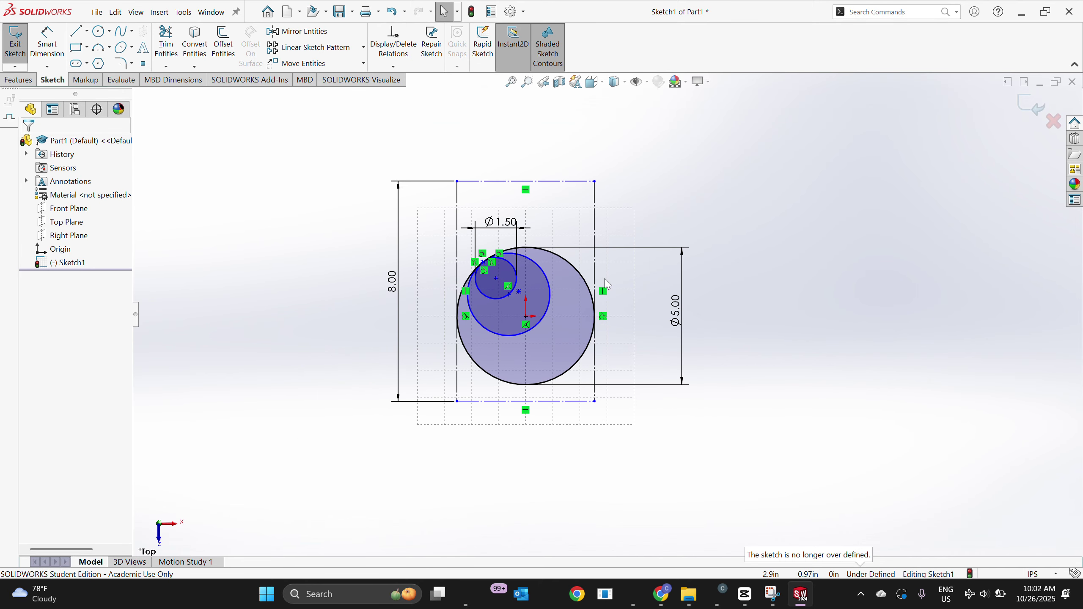
{"action": "scroll", "coordinate": [607, 284], "scroll_direction": "down", "scroll_amount": 5}
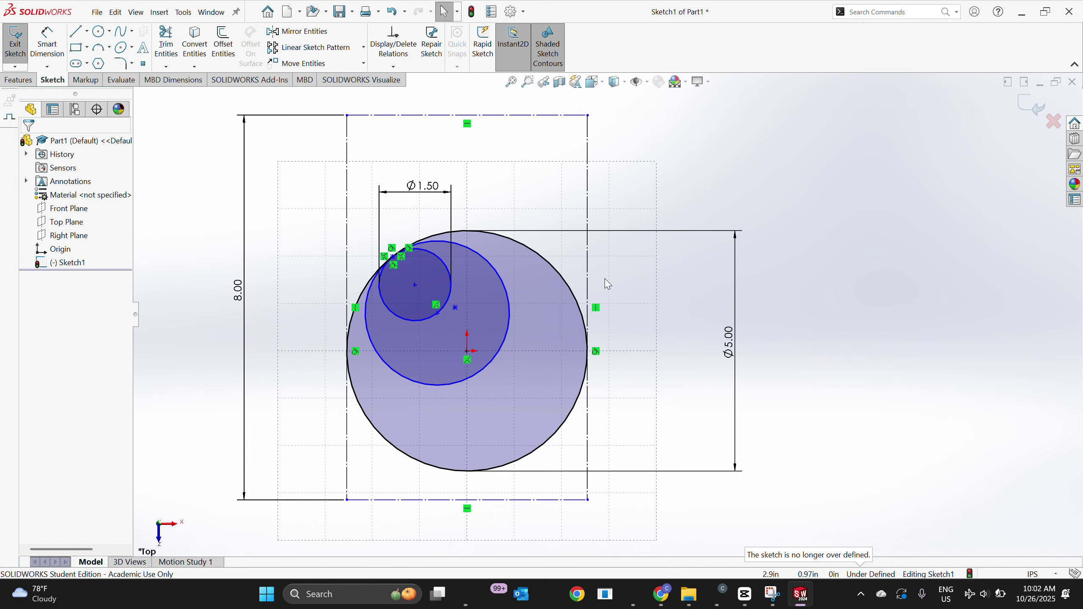